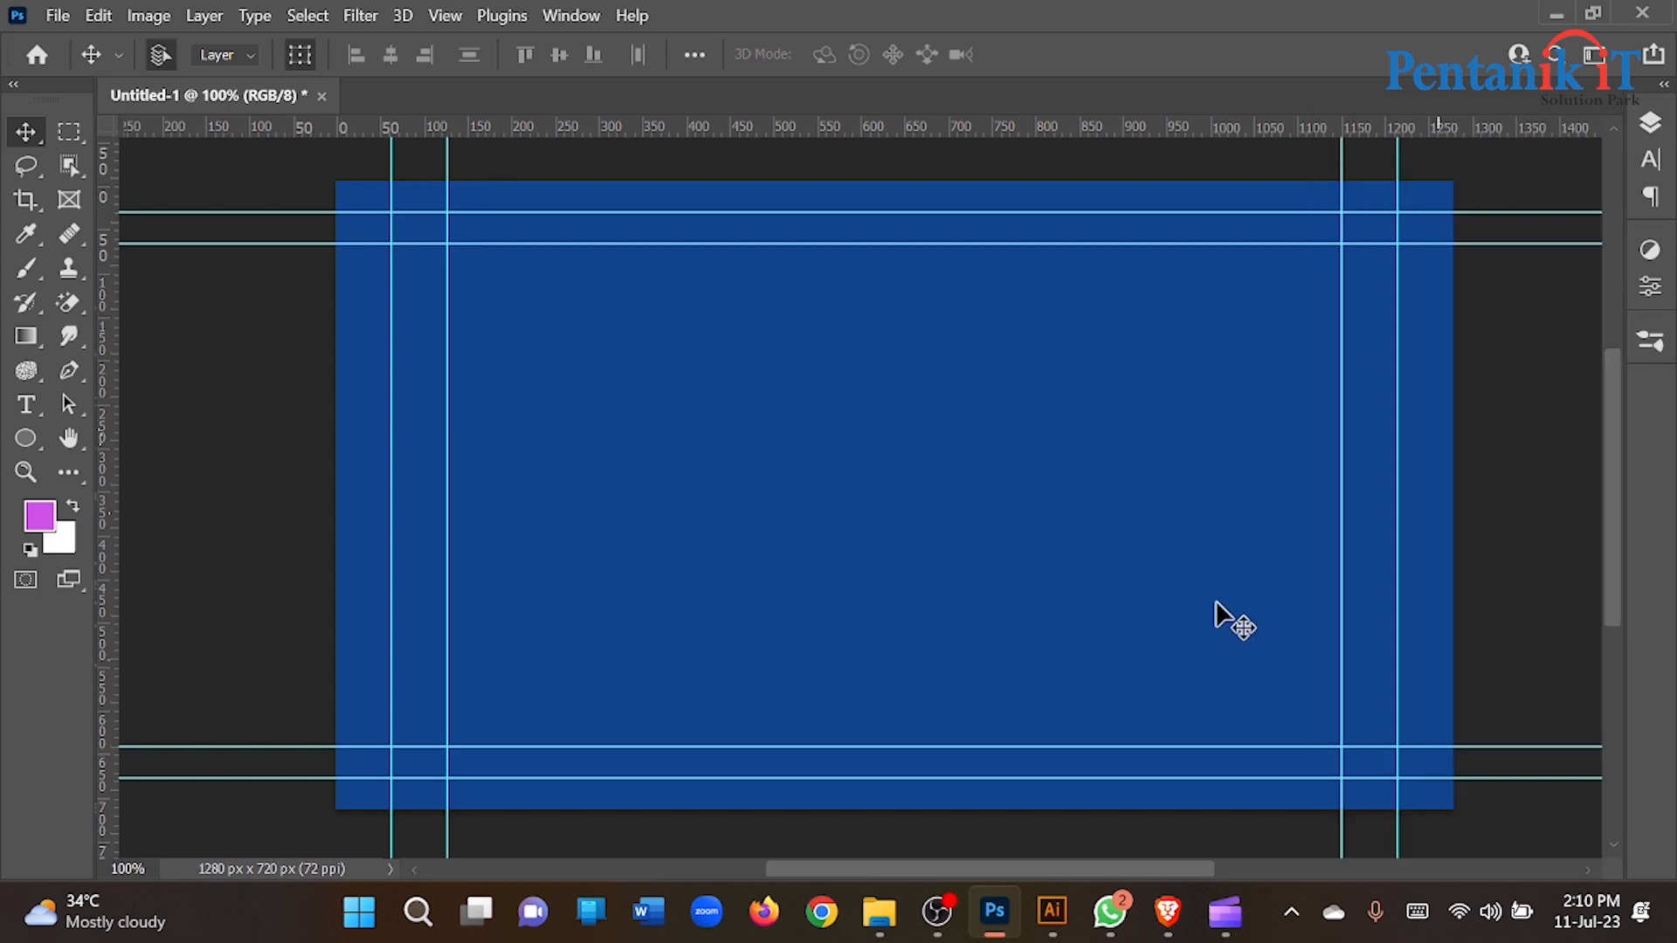
Switch to the Brave browser and look through the video thumbnails on the Roman Edits YouTube channel.
click(1183, 889)
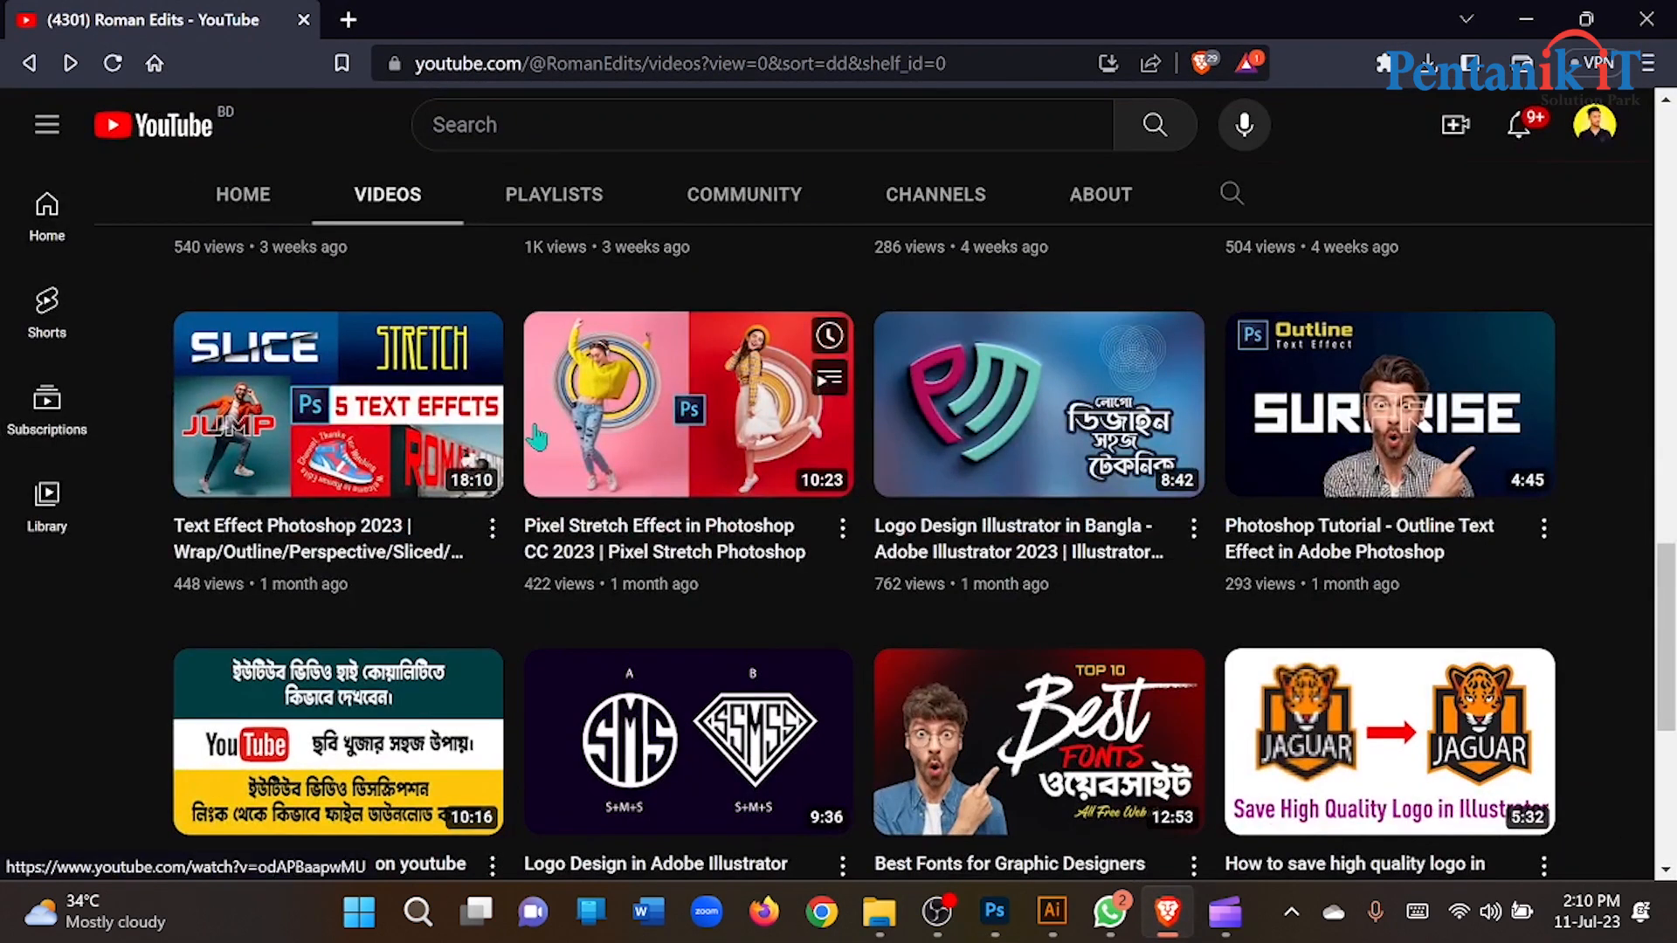
scroll(536, 439, down, 10)
scroll(536, 440, up, 10)
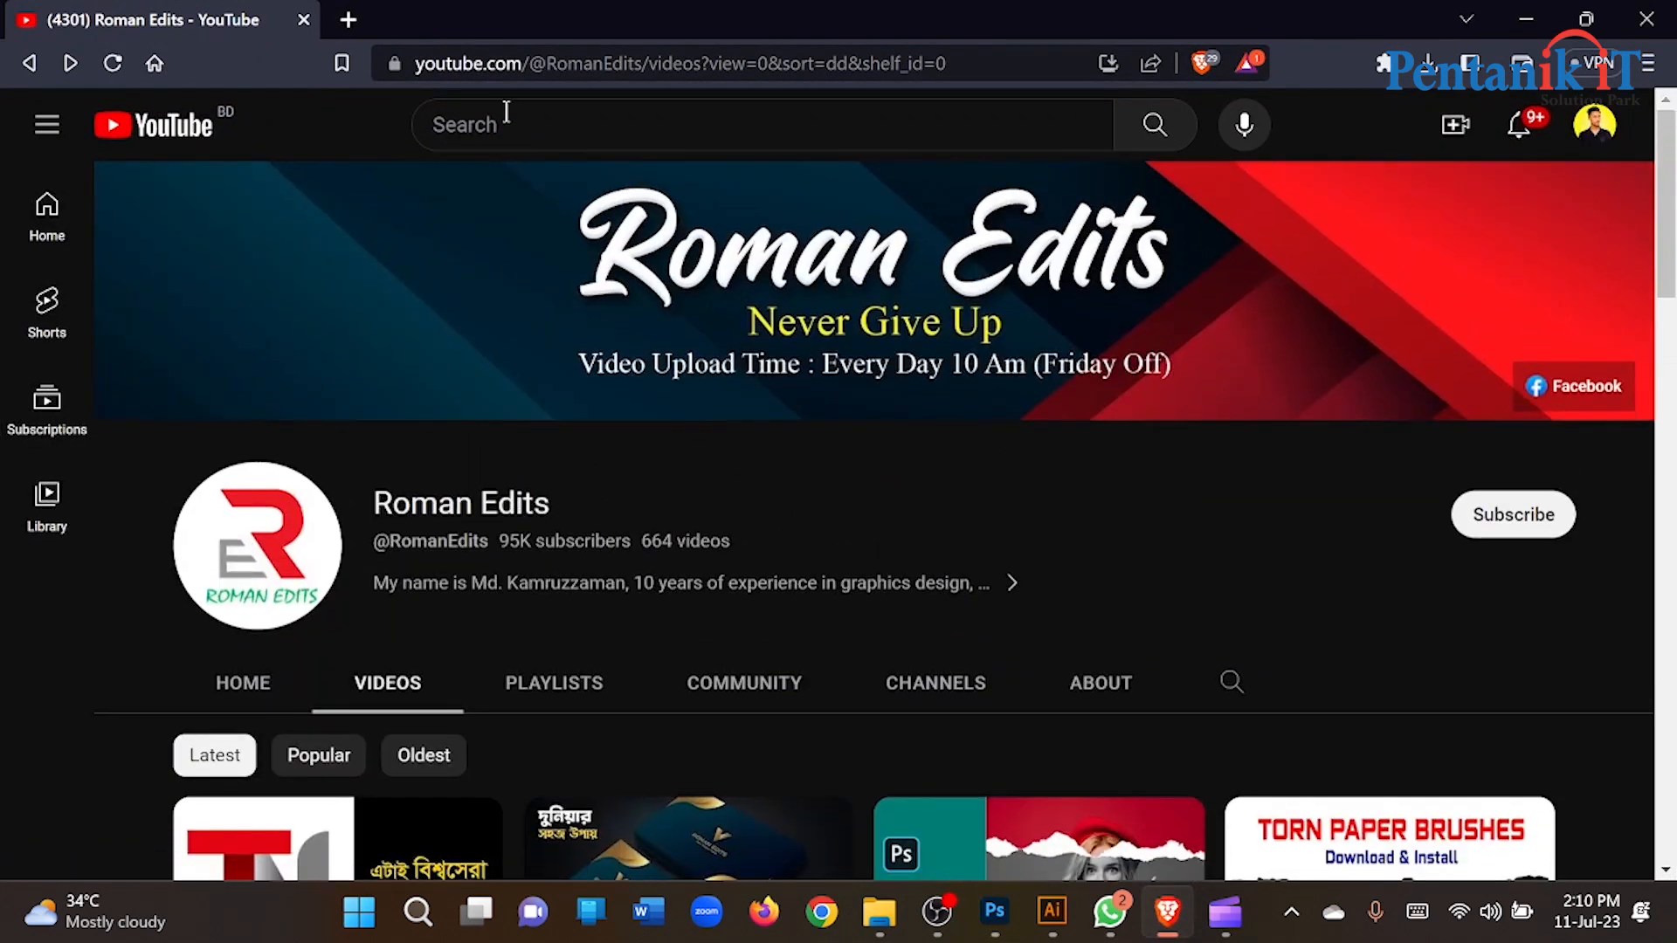
Search YouTube for "outline effect in photoshop".
click(505, 111)
text(o)
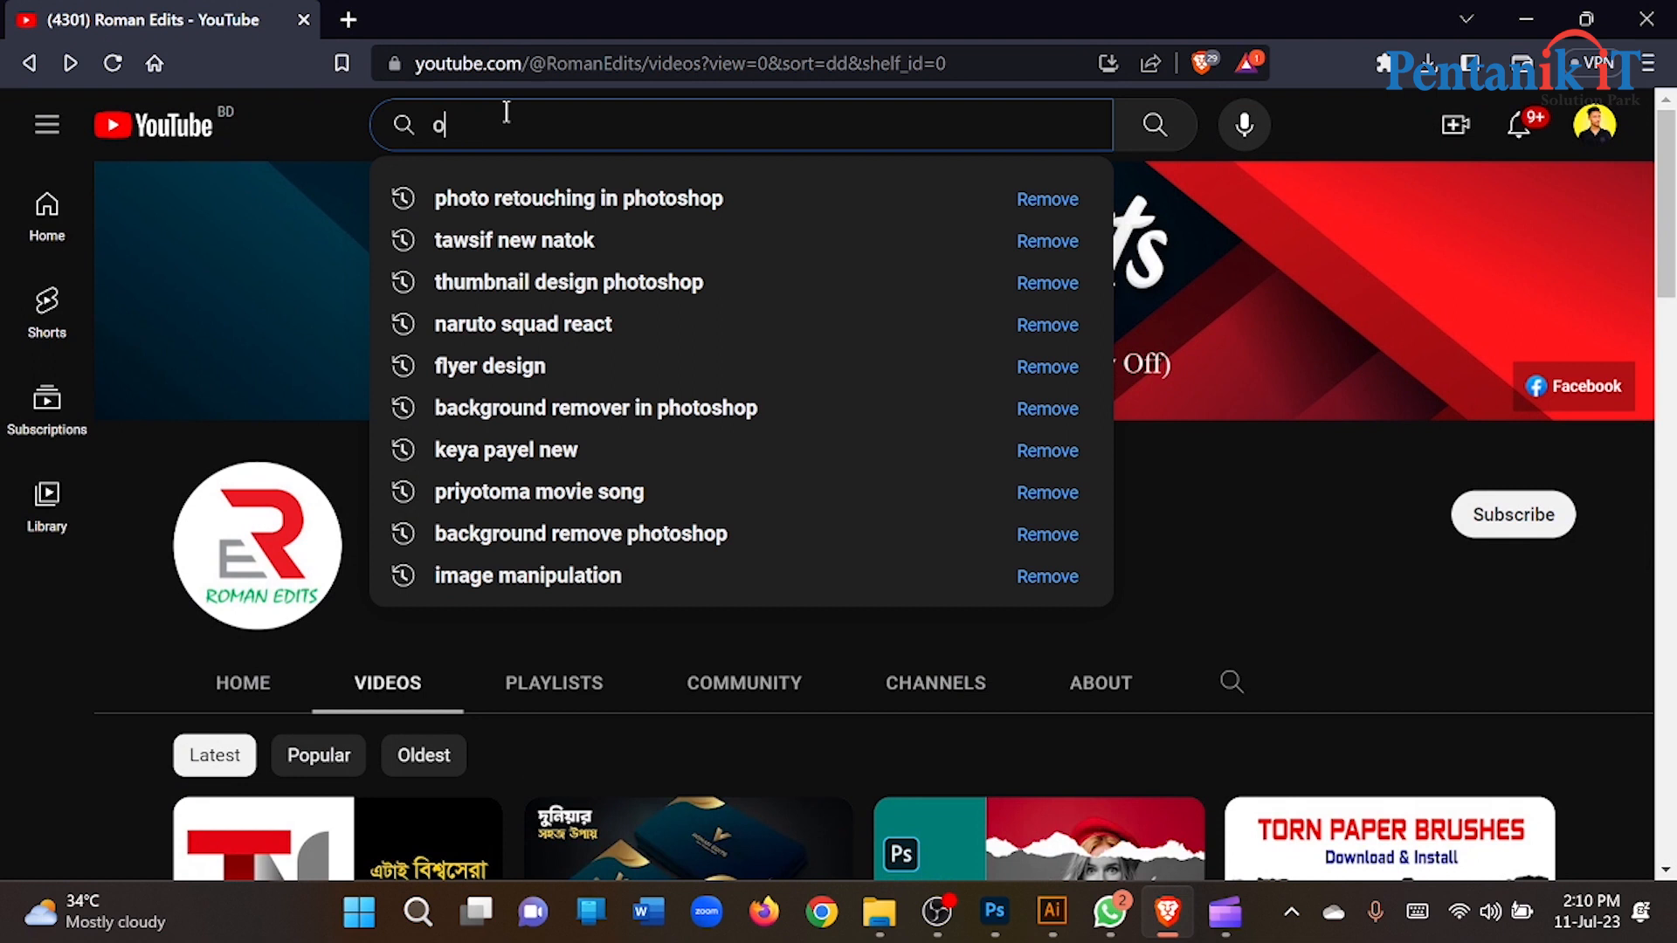
text(ute)
key(BackSpace)
text(line)
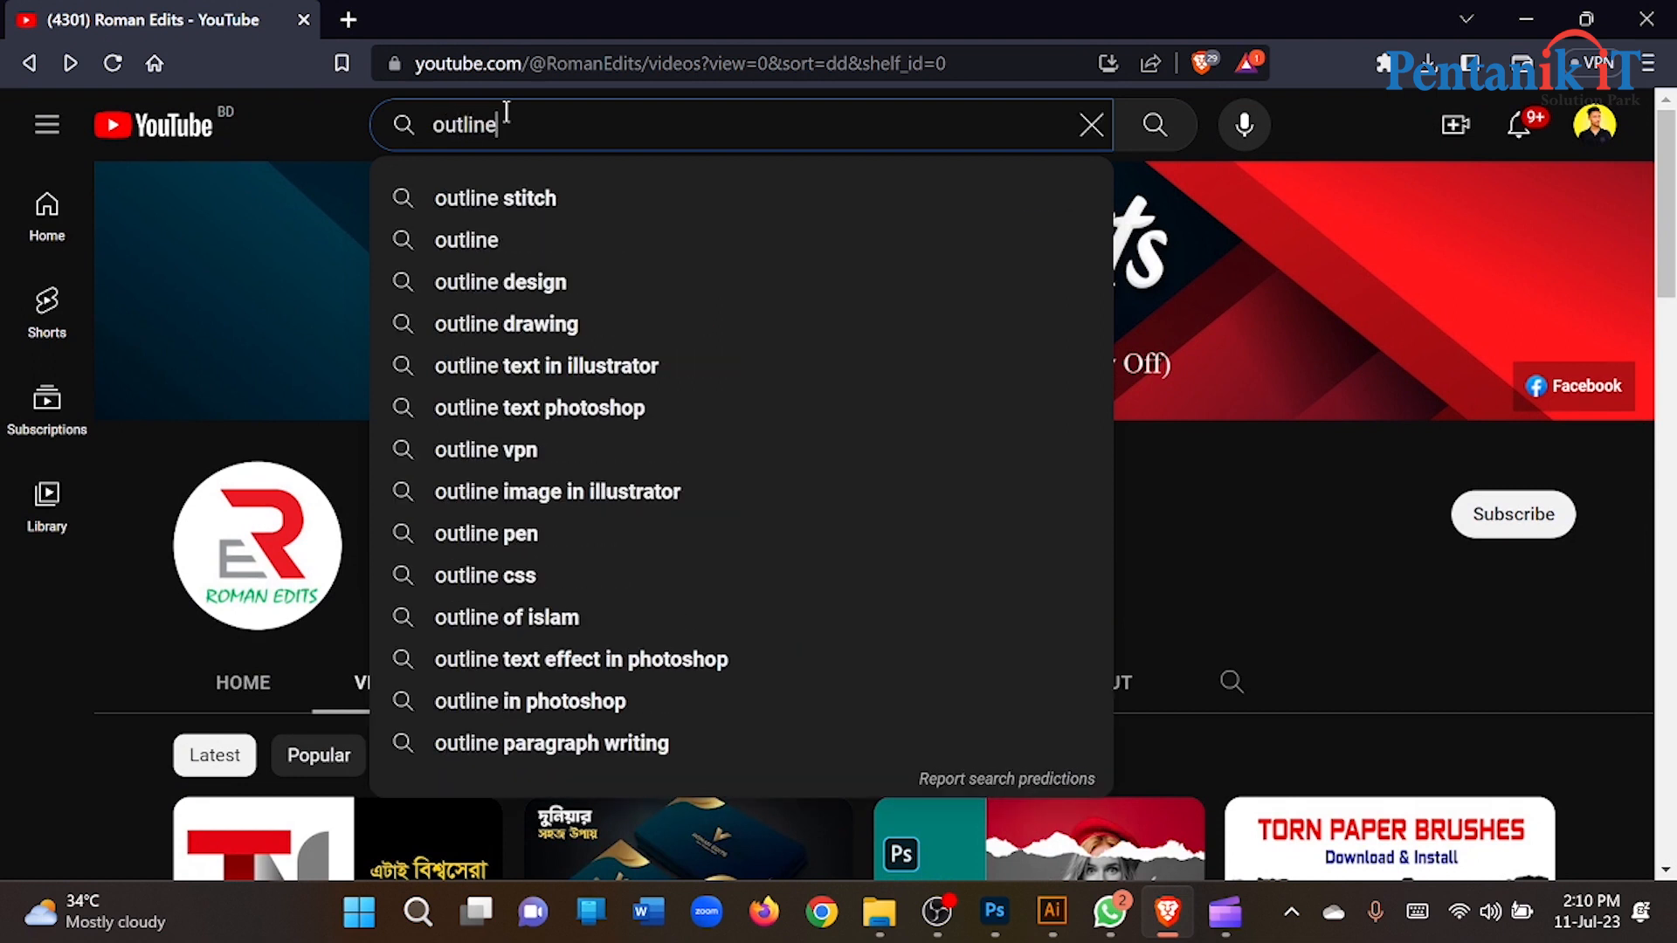
text( effe)
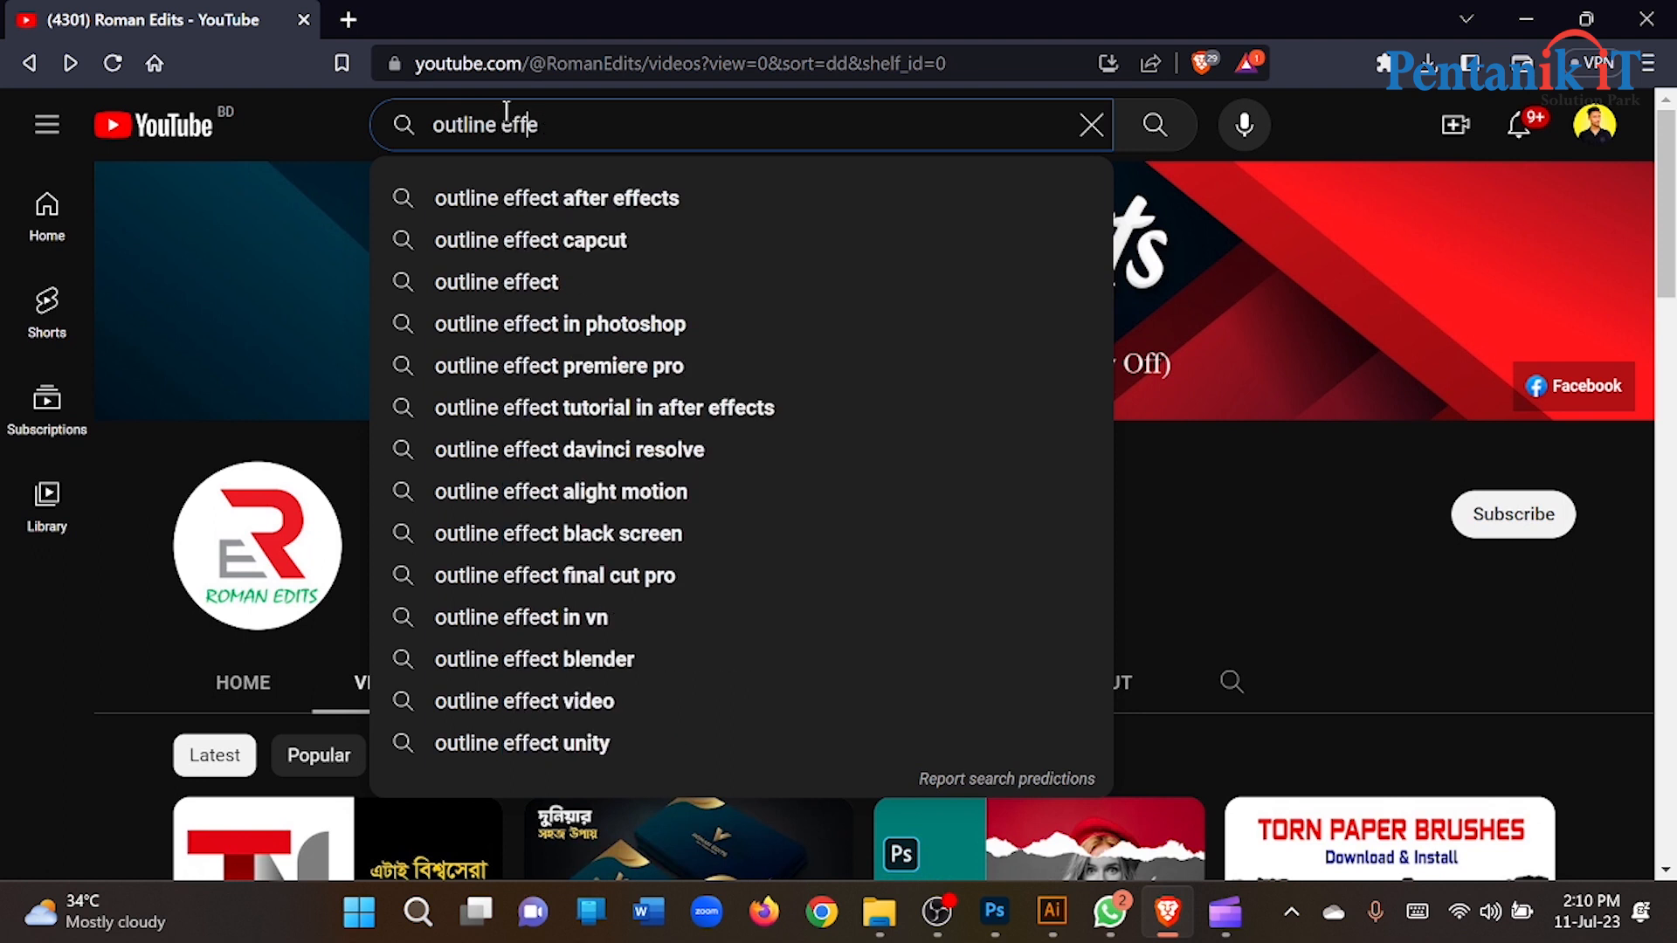
key(BackSpace)
text(cet in e)
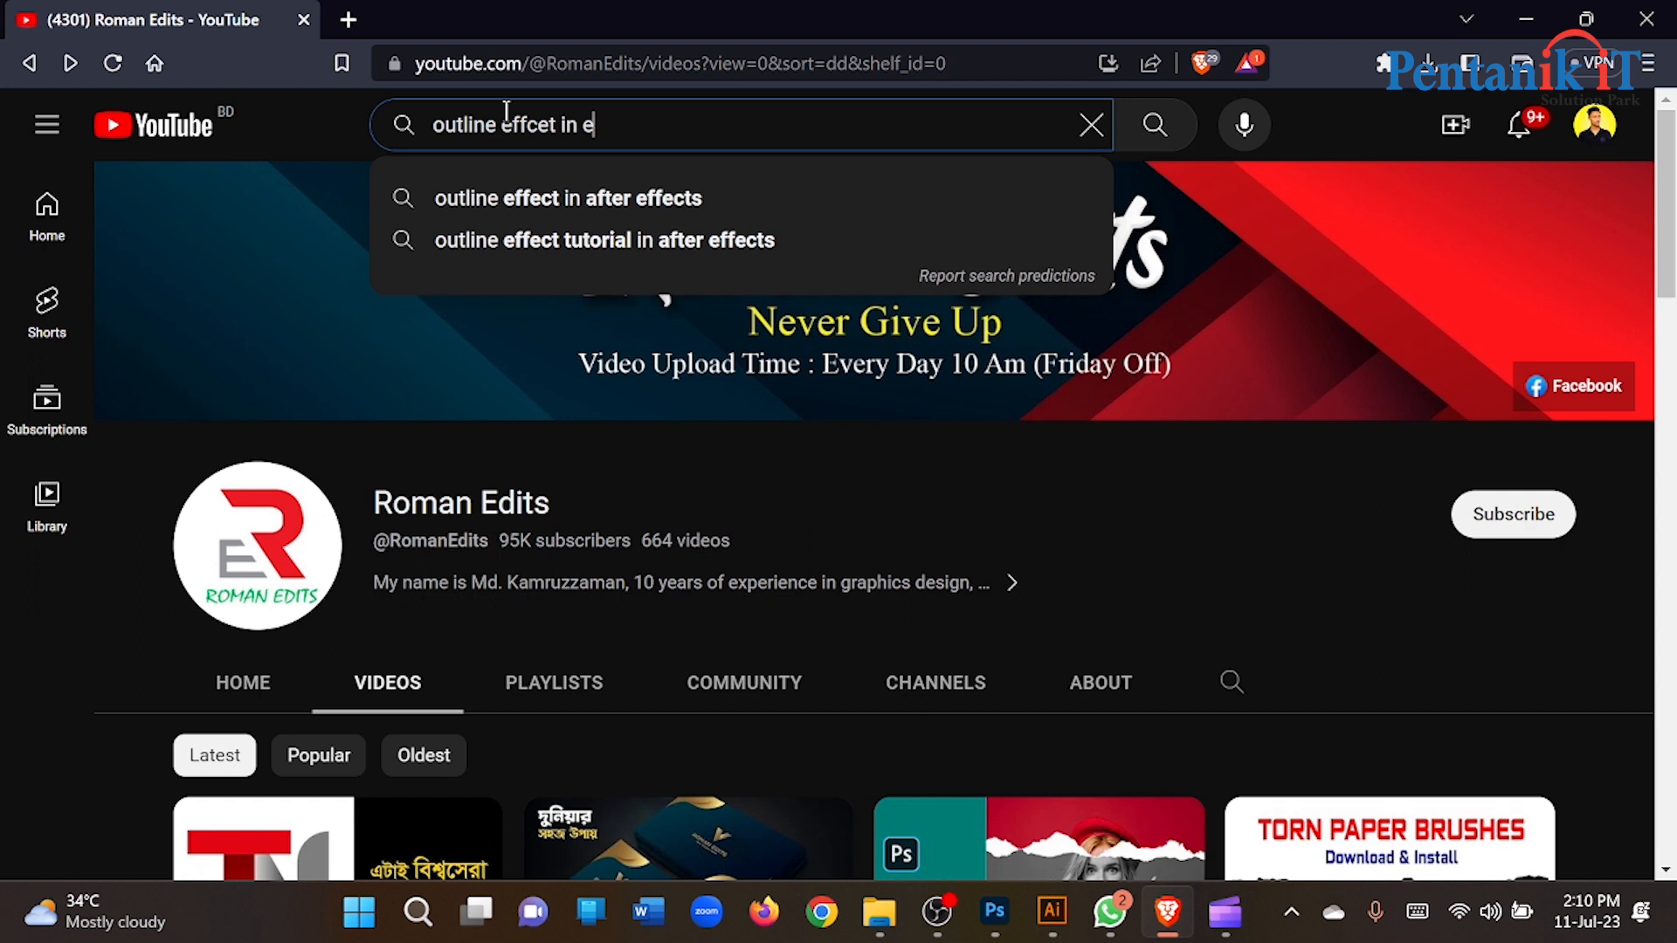
key(BackSpace)
key(Down)
key(Return)
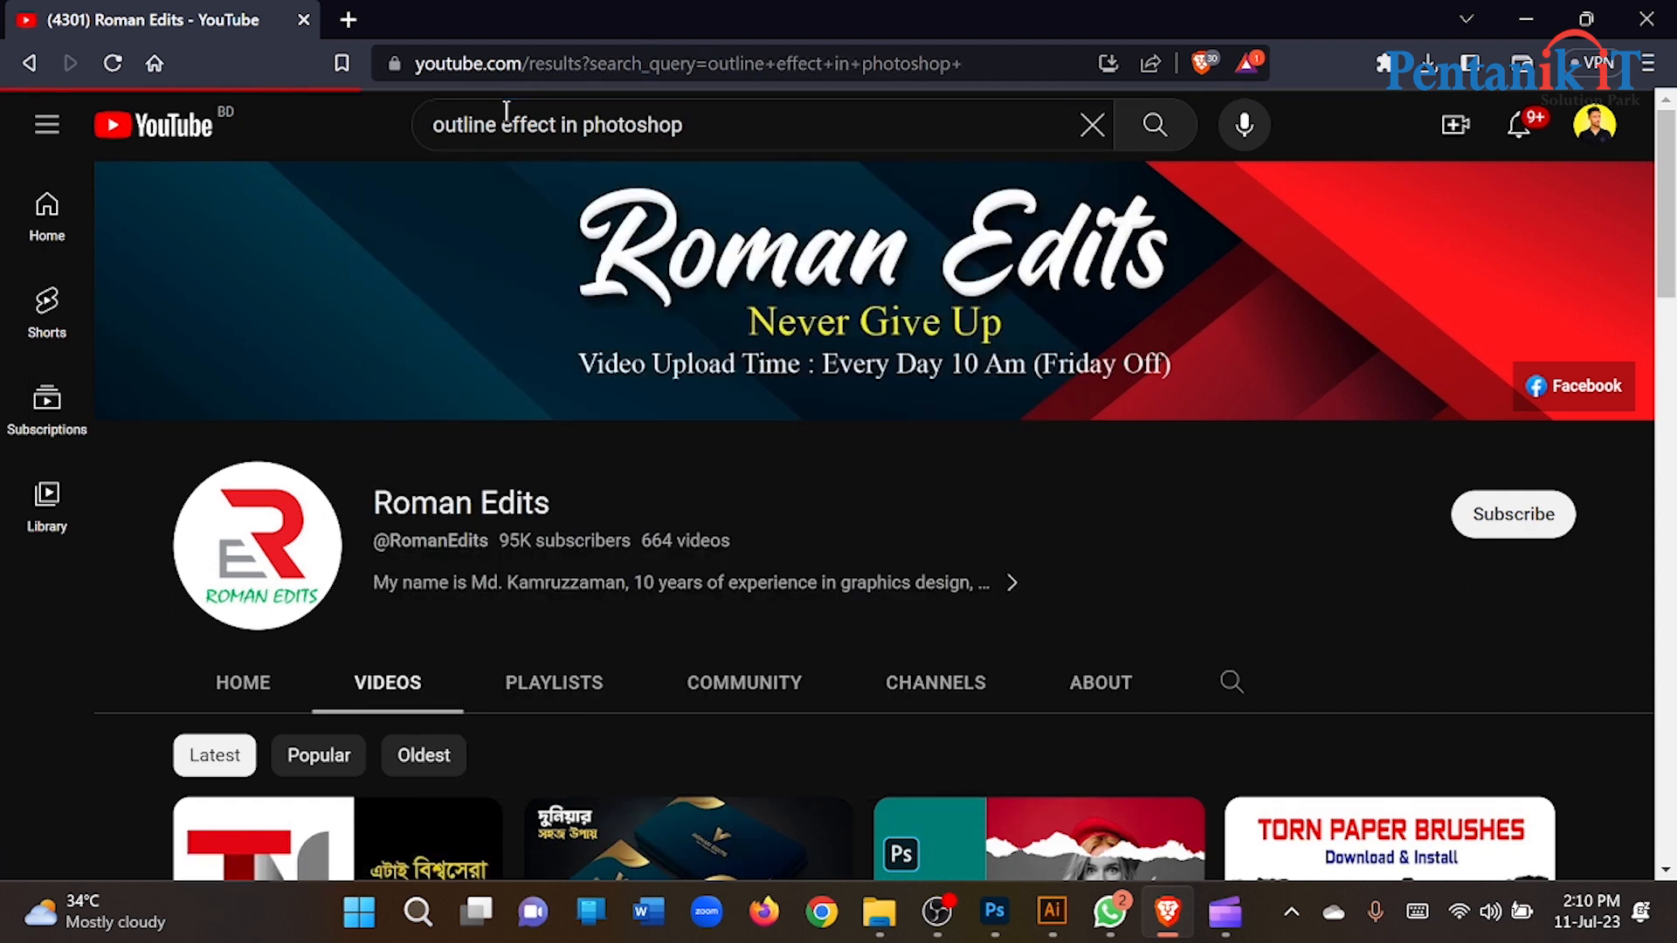
Examine the search results for example thumbnails and previews of the text outline effect.
scroll(82, 336, down, 7)
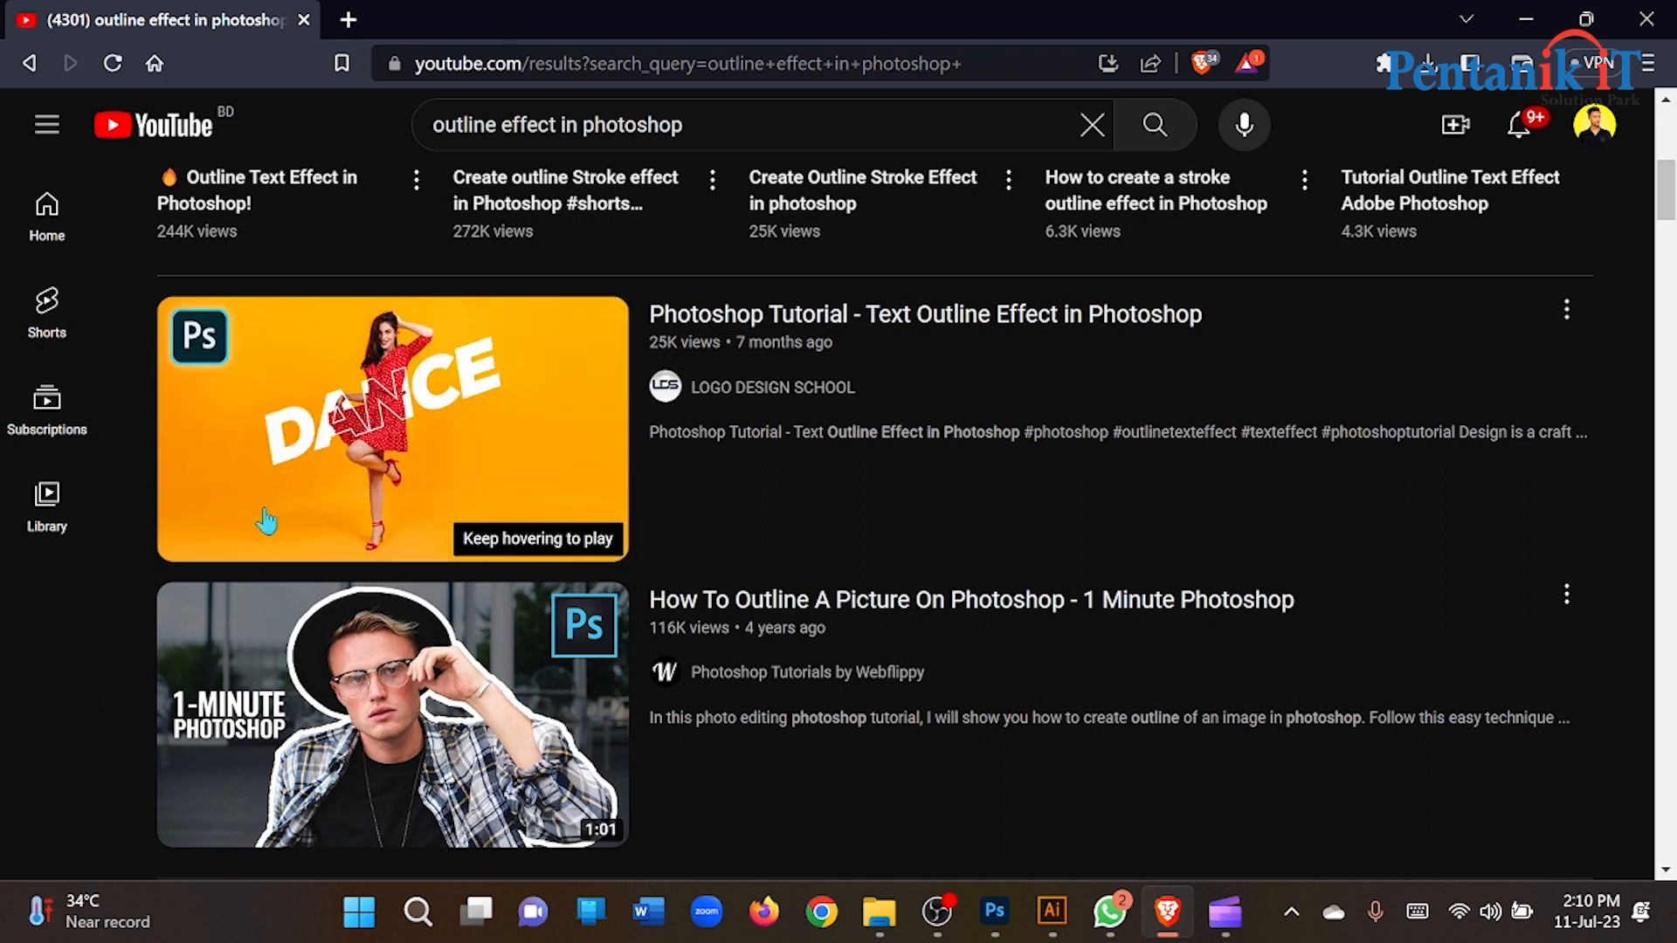
mouse_move(401, 472)
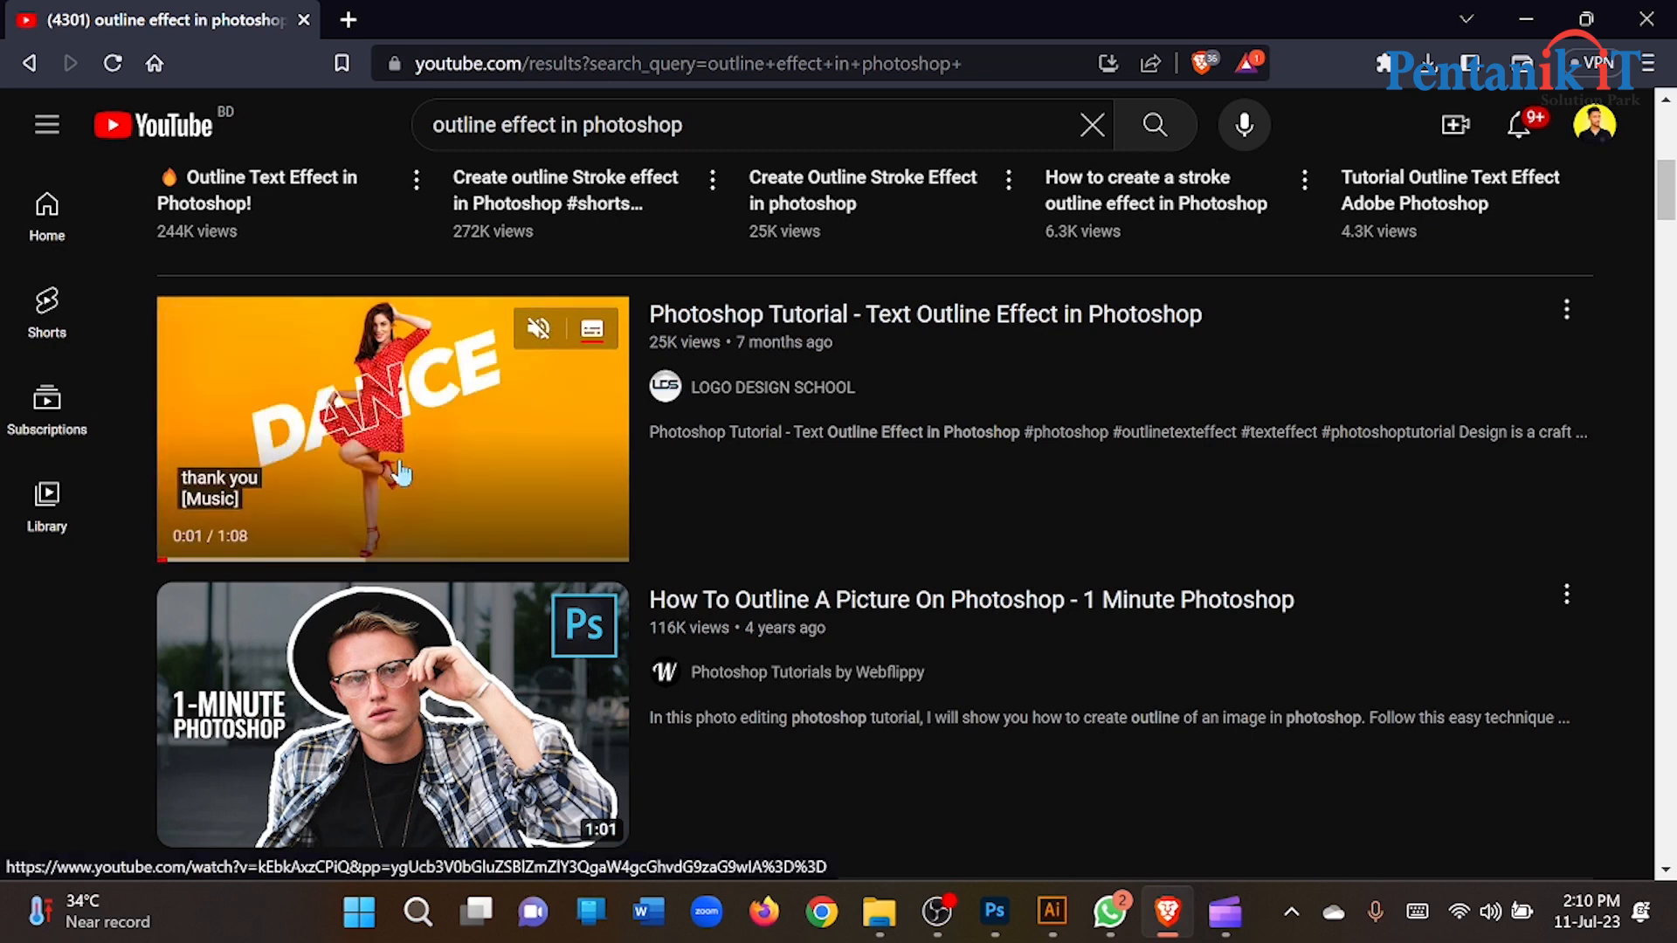
scroll(54, 655, down, 9)
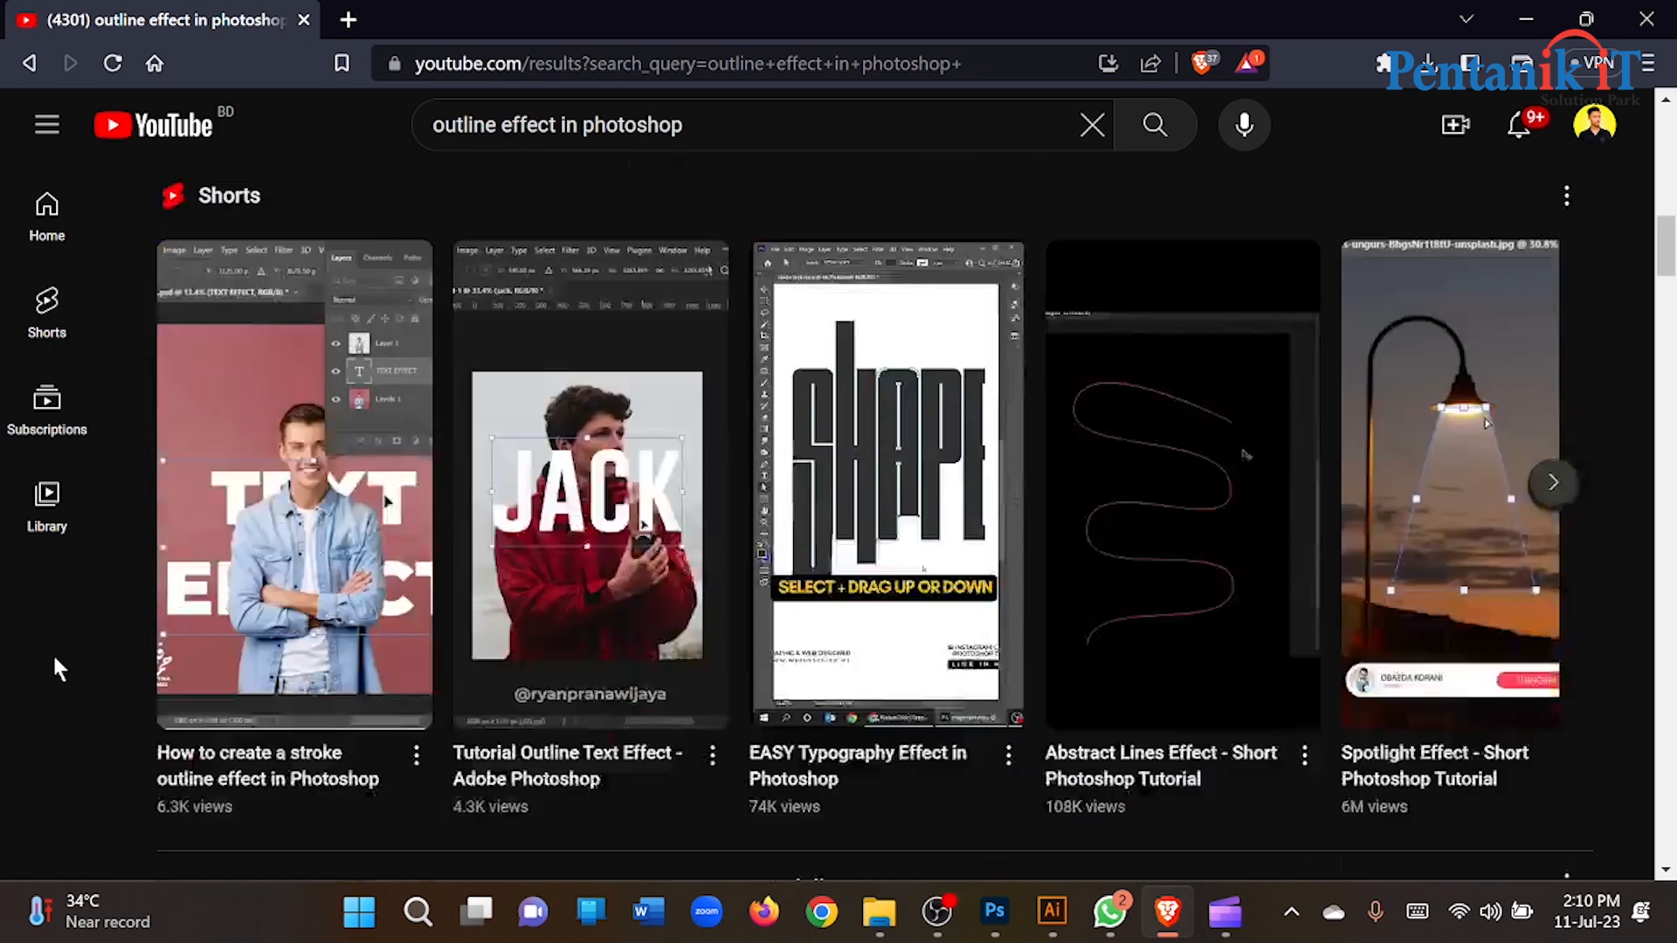
scroll(56, 664, down, 10)
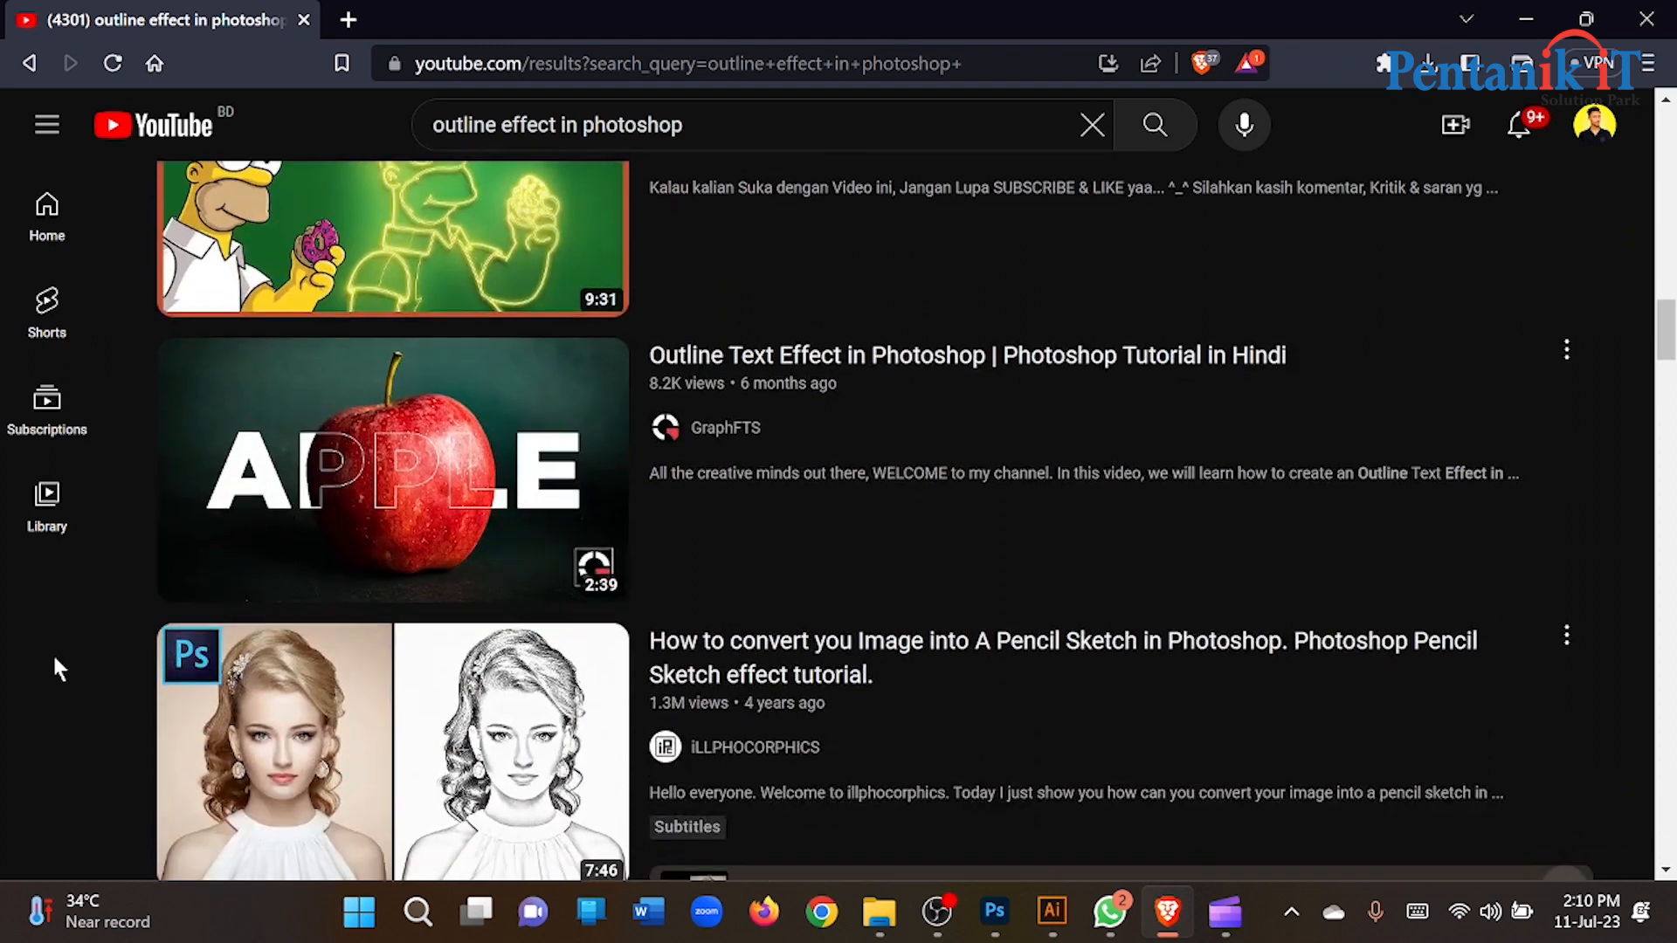
scroll(15, 674, up, 10)
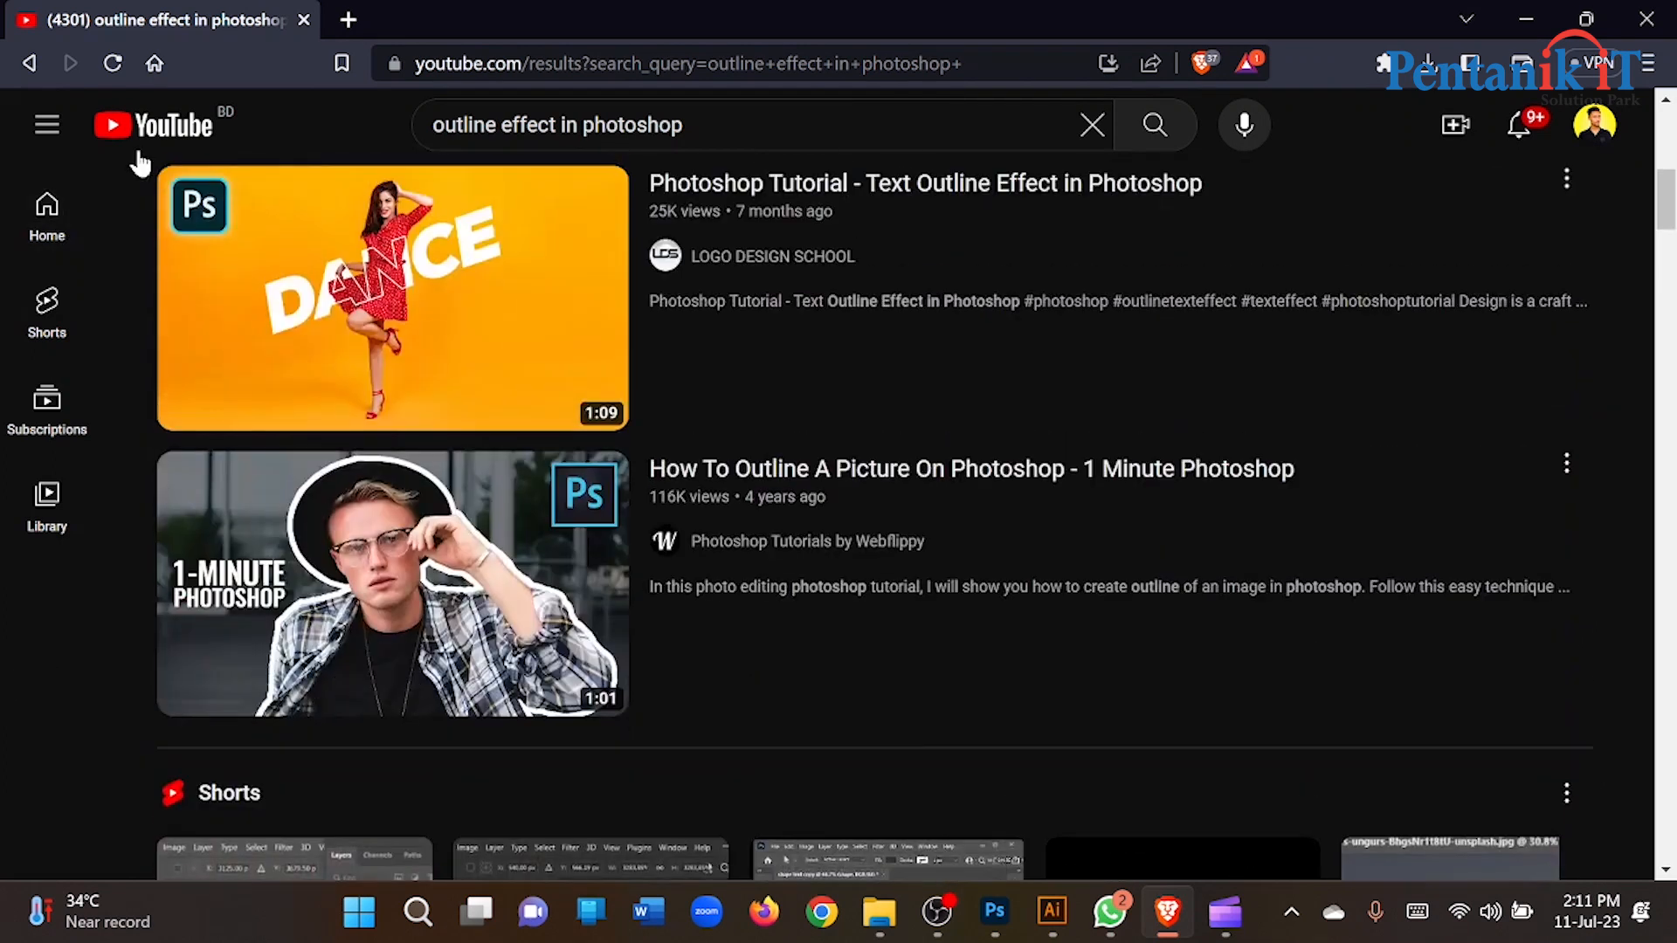
Open the bookmarked Pexels site and search its free photos for "man".
click(143, 156)
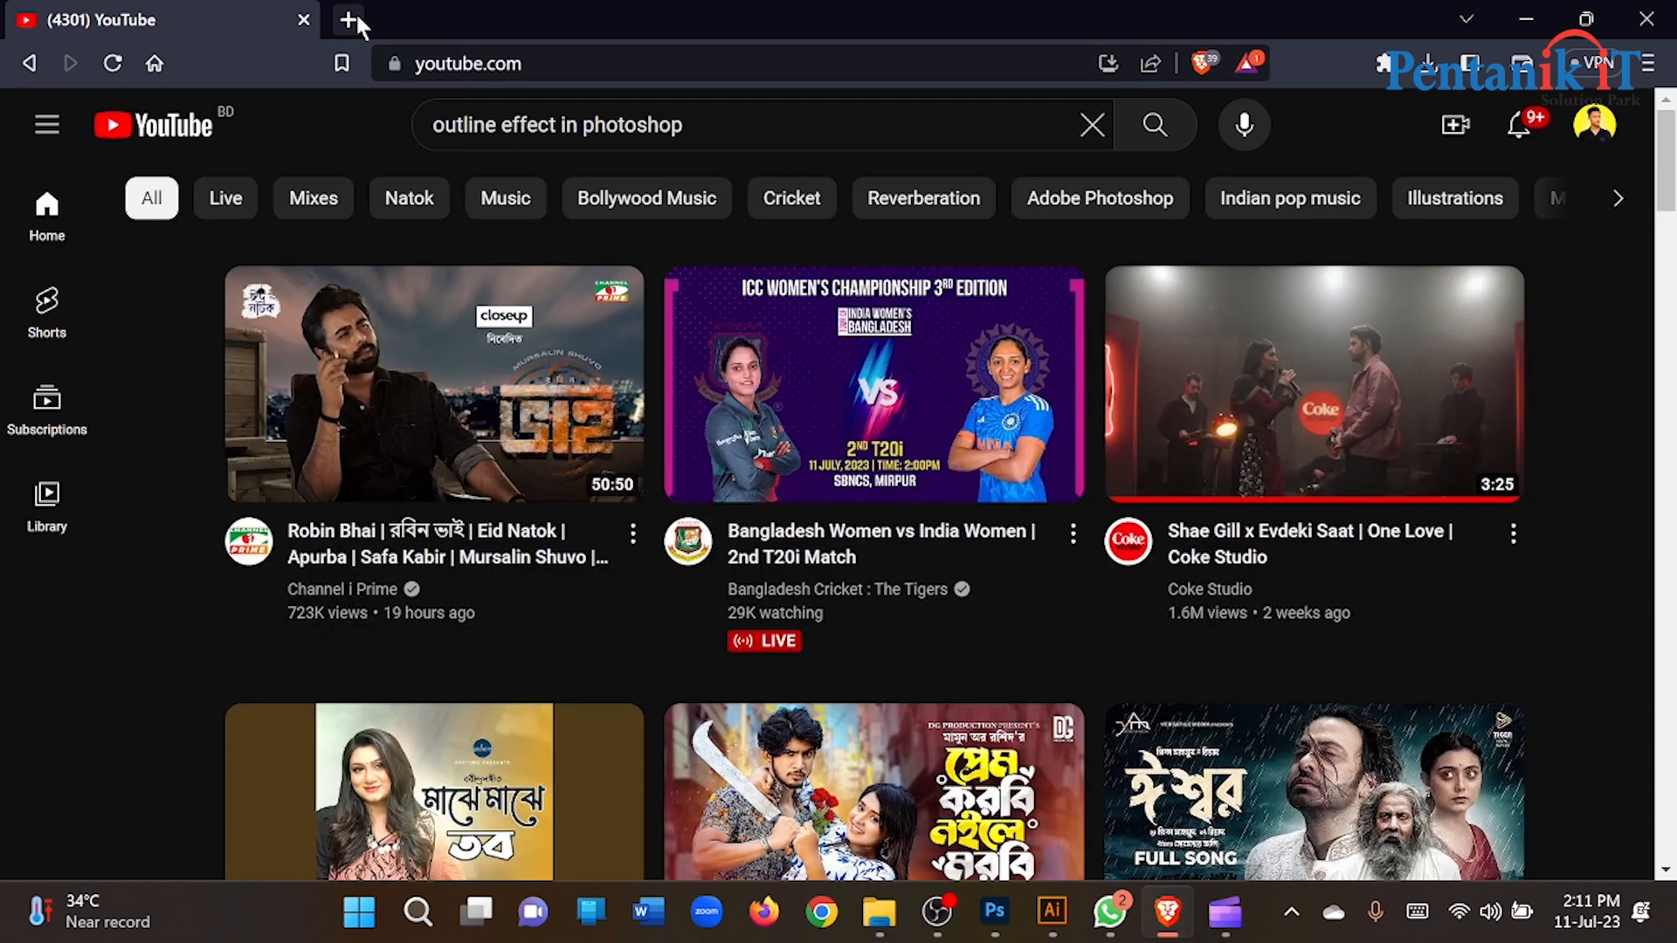
click(339, 19)
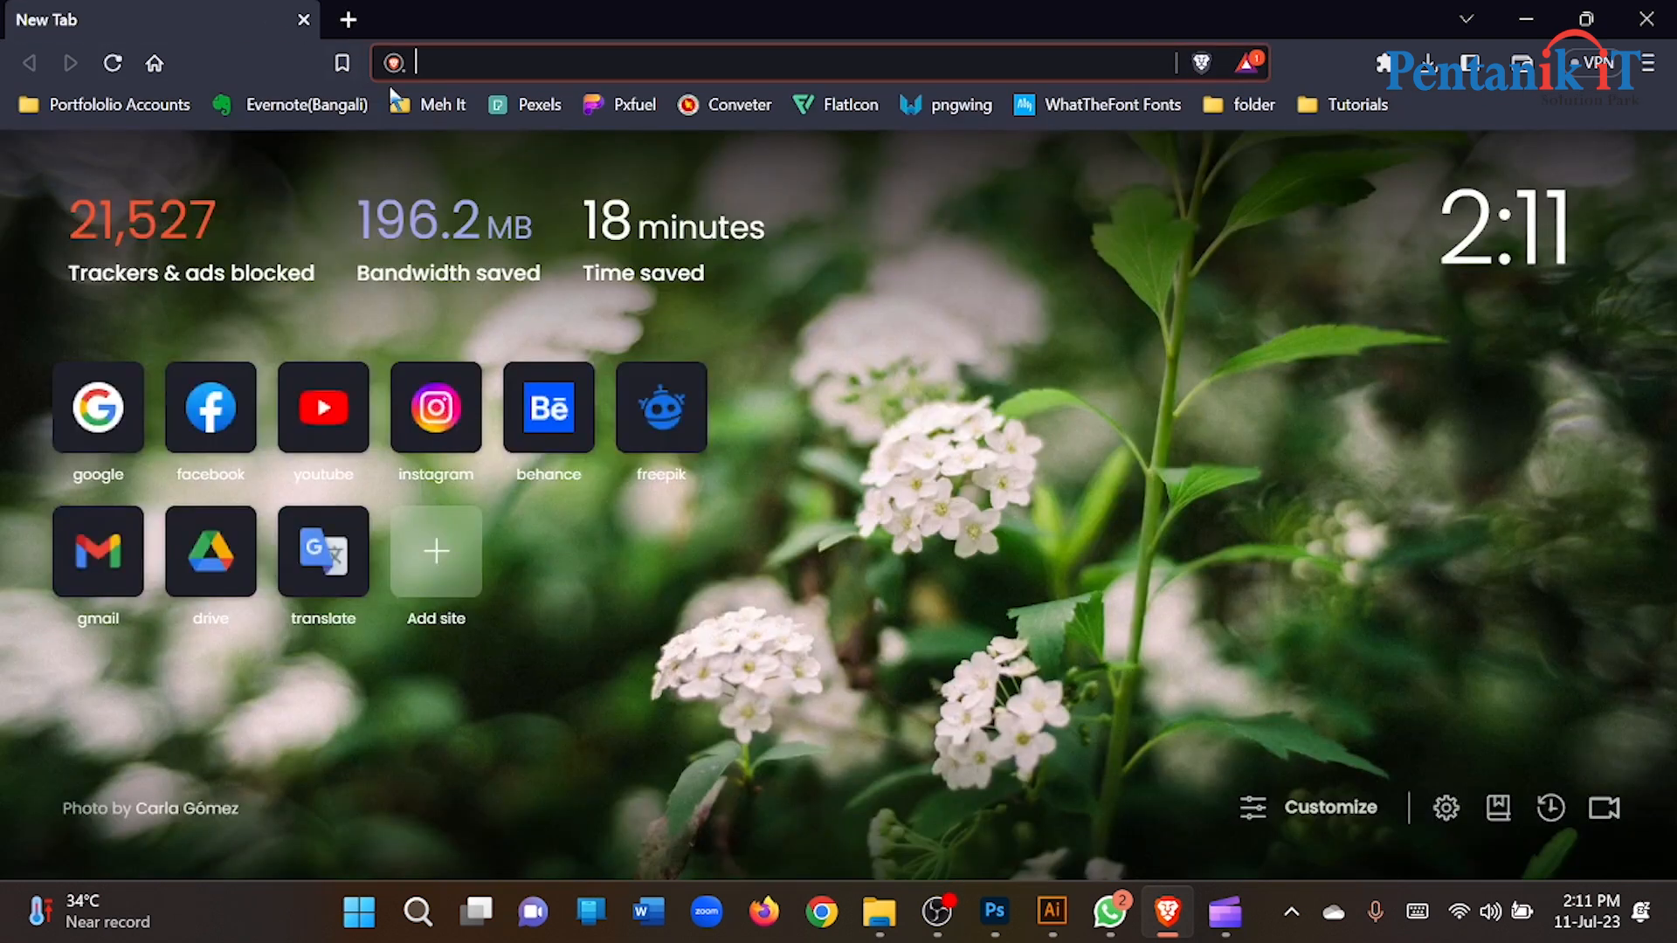
click(528, 107)
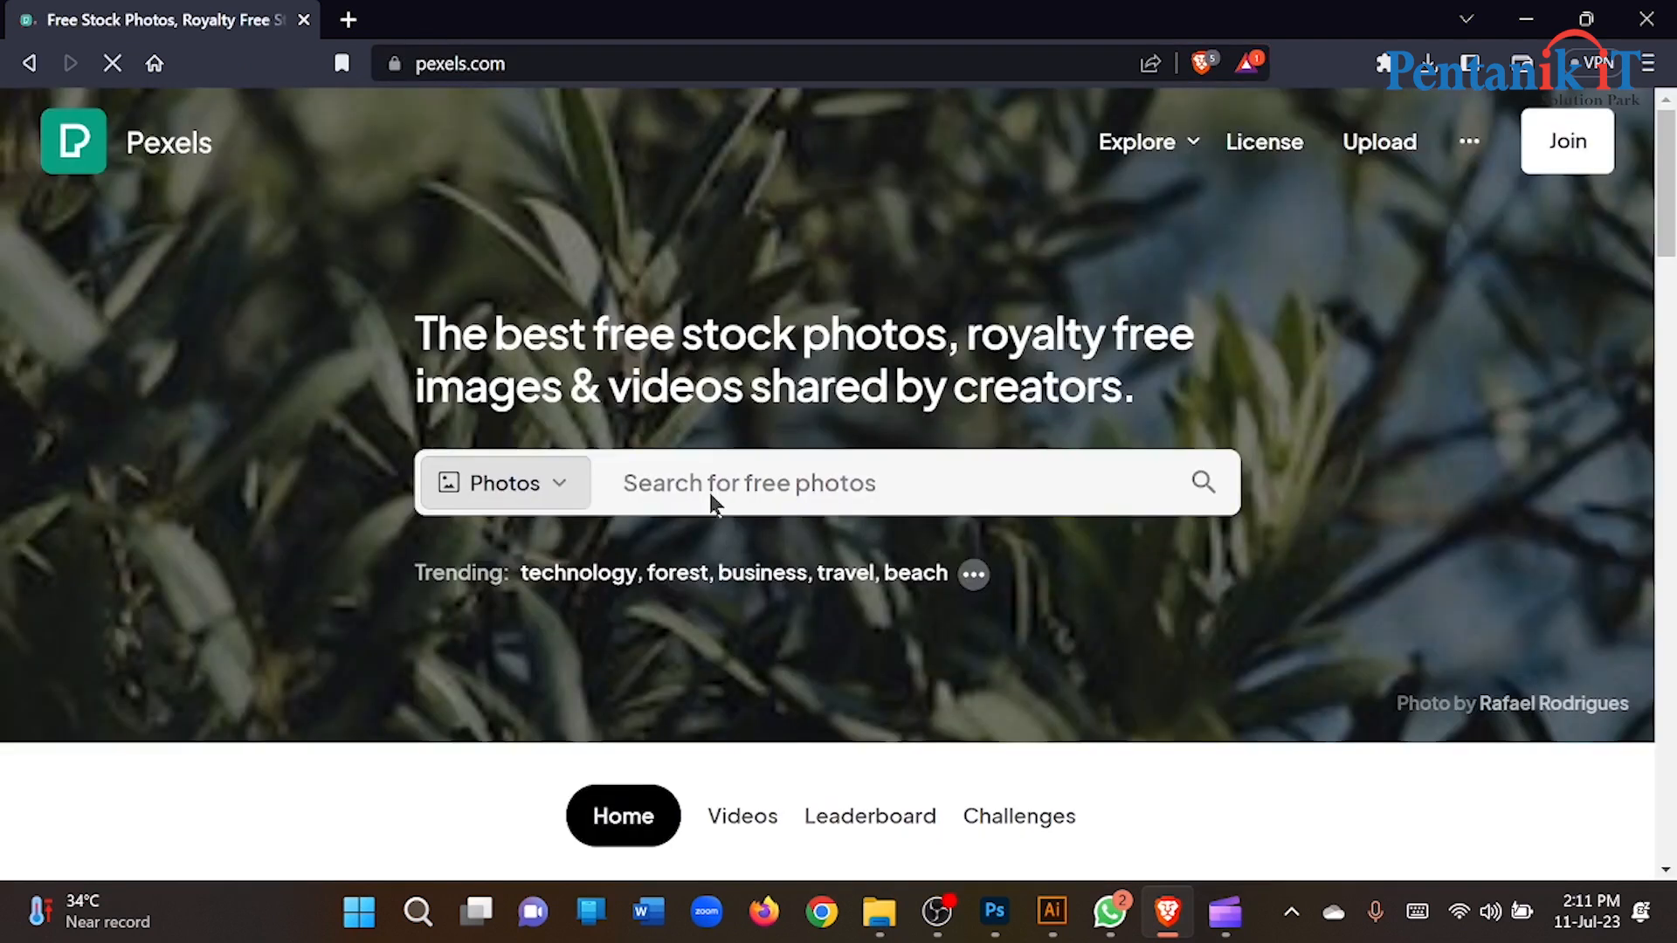
click(711, 494)
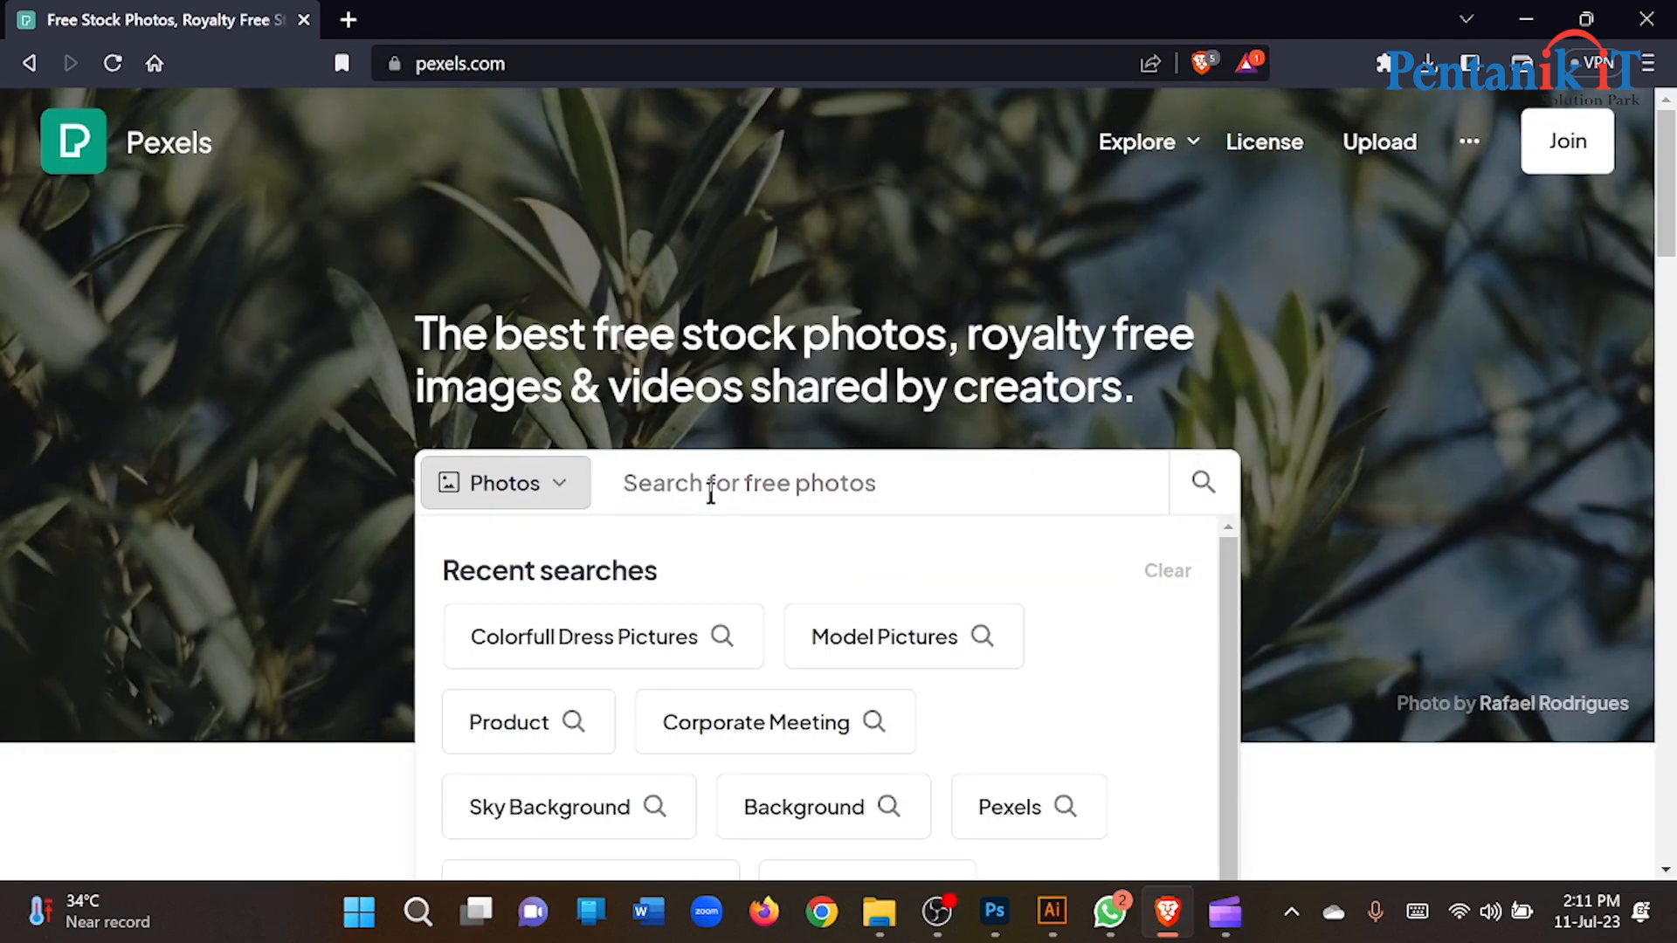
text(m)
key(BackSpace)
text(man)
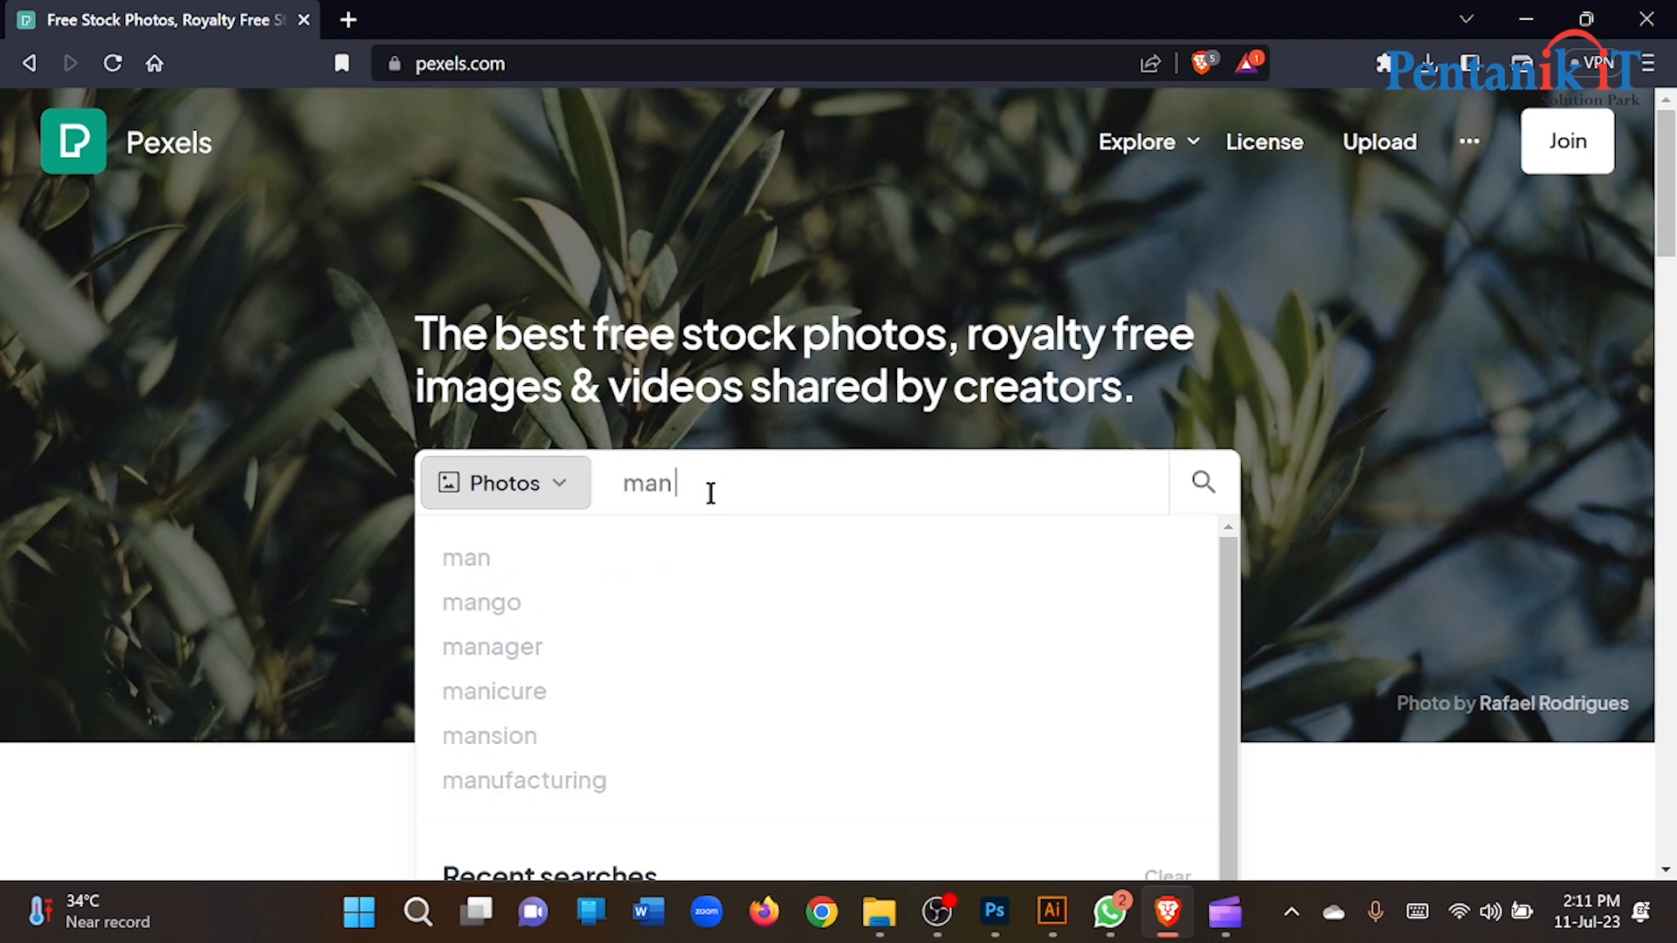
key(Return)
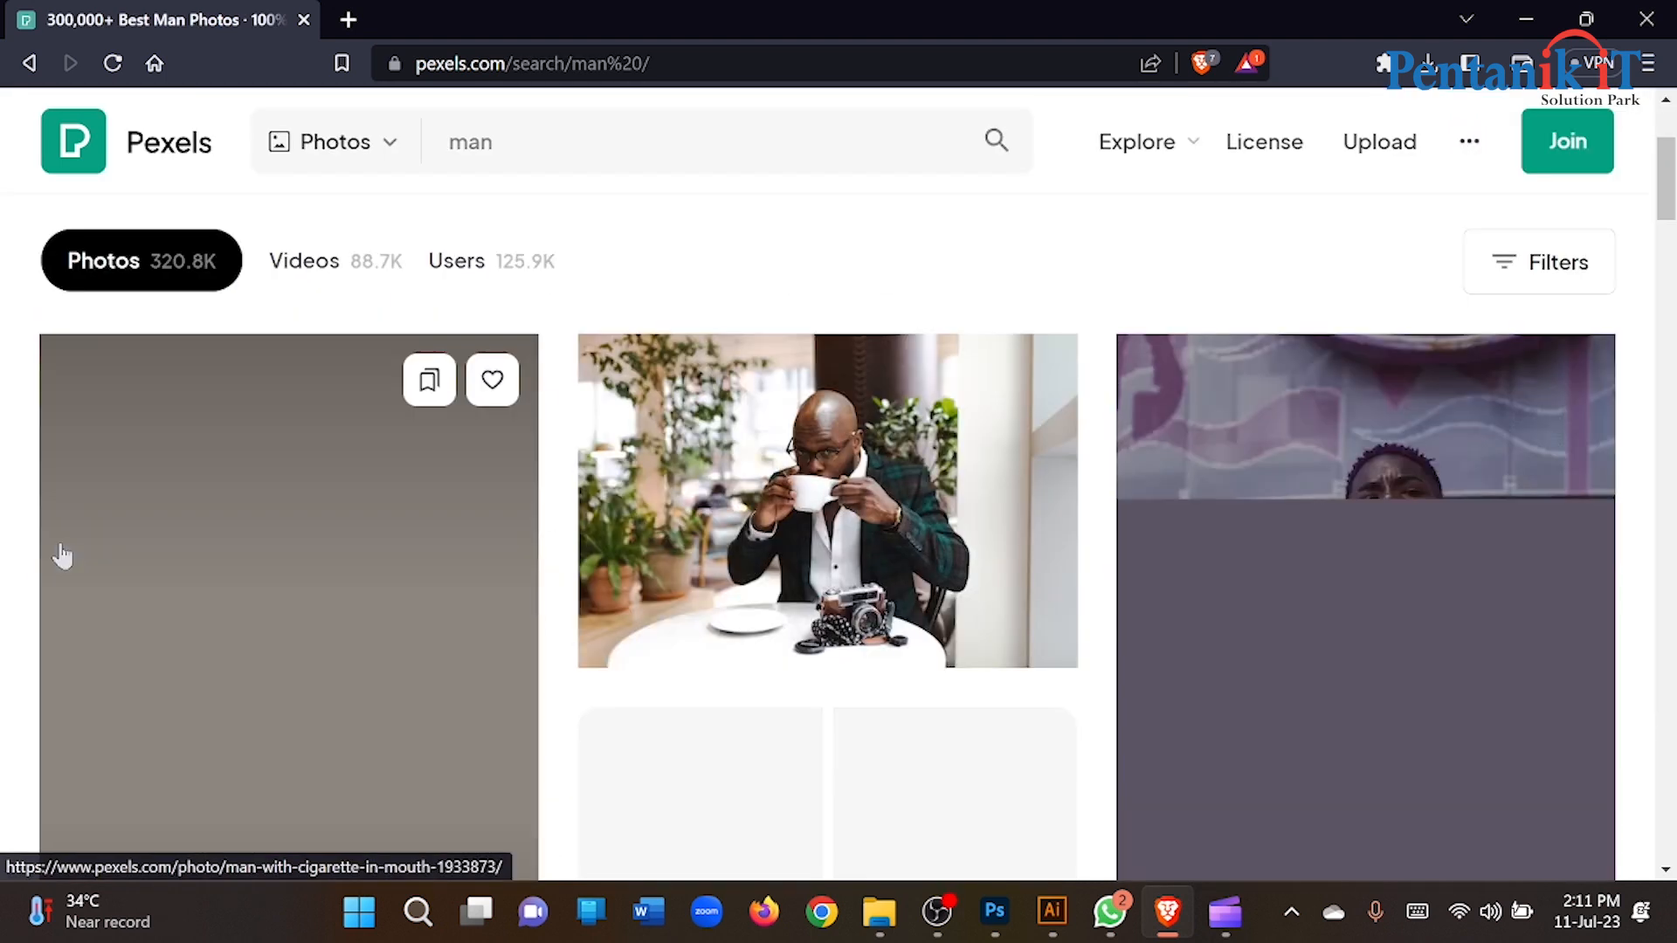
Browse the photo results and open the black-and-white picture of the man in a black suit with outstretched arms.
scroll(61, 555, down, 10)
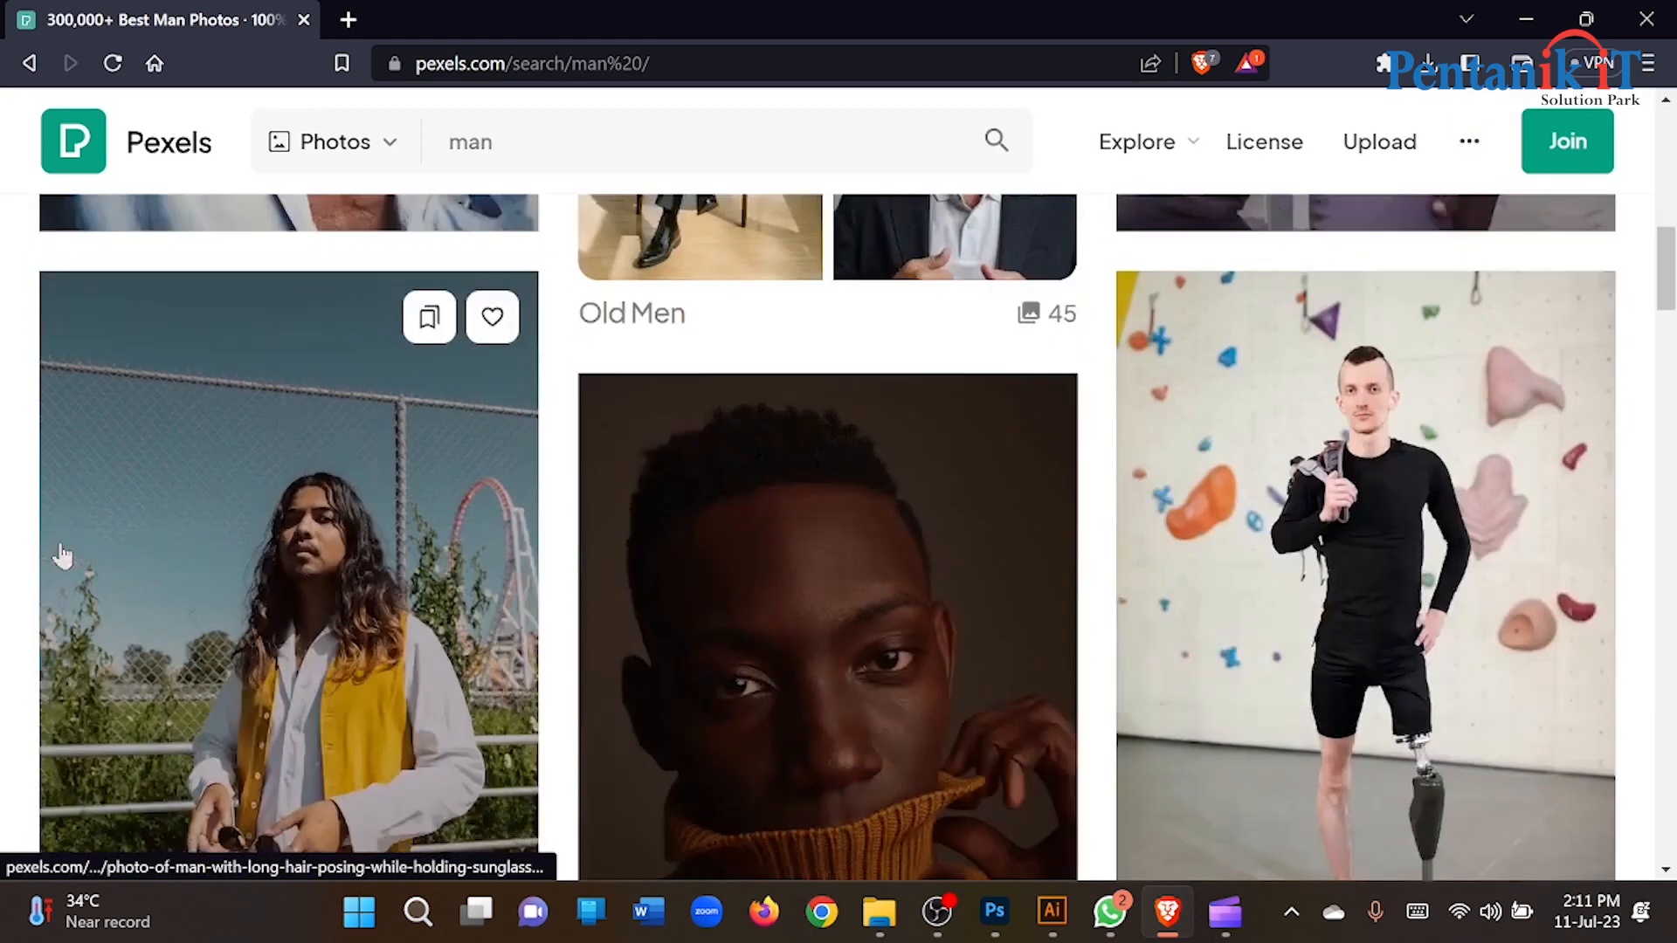
scroll(61, 555, down, 12)
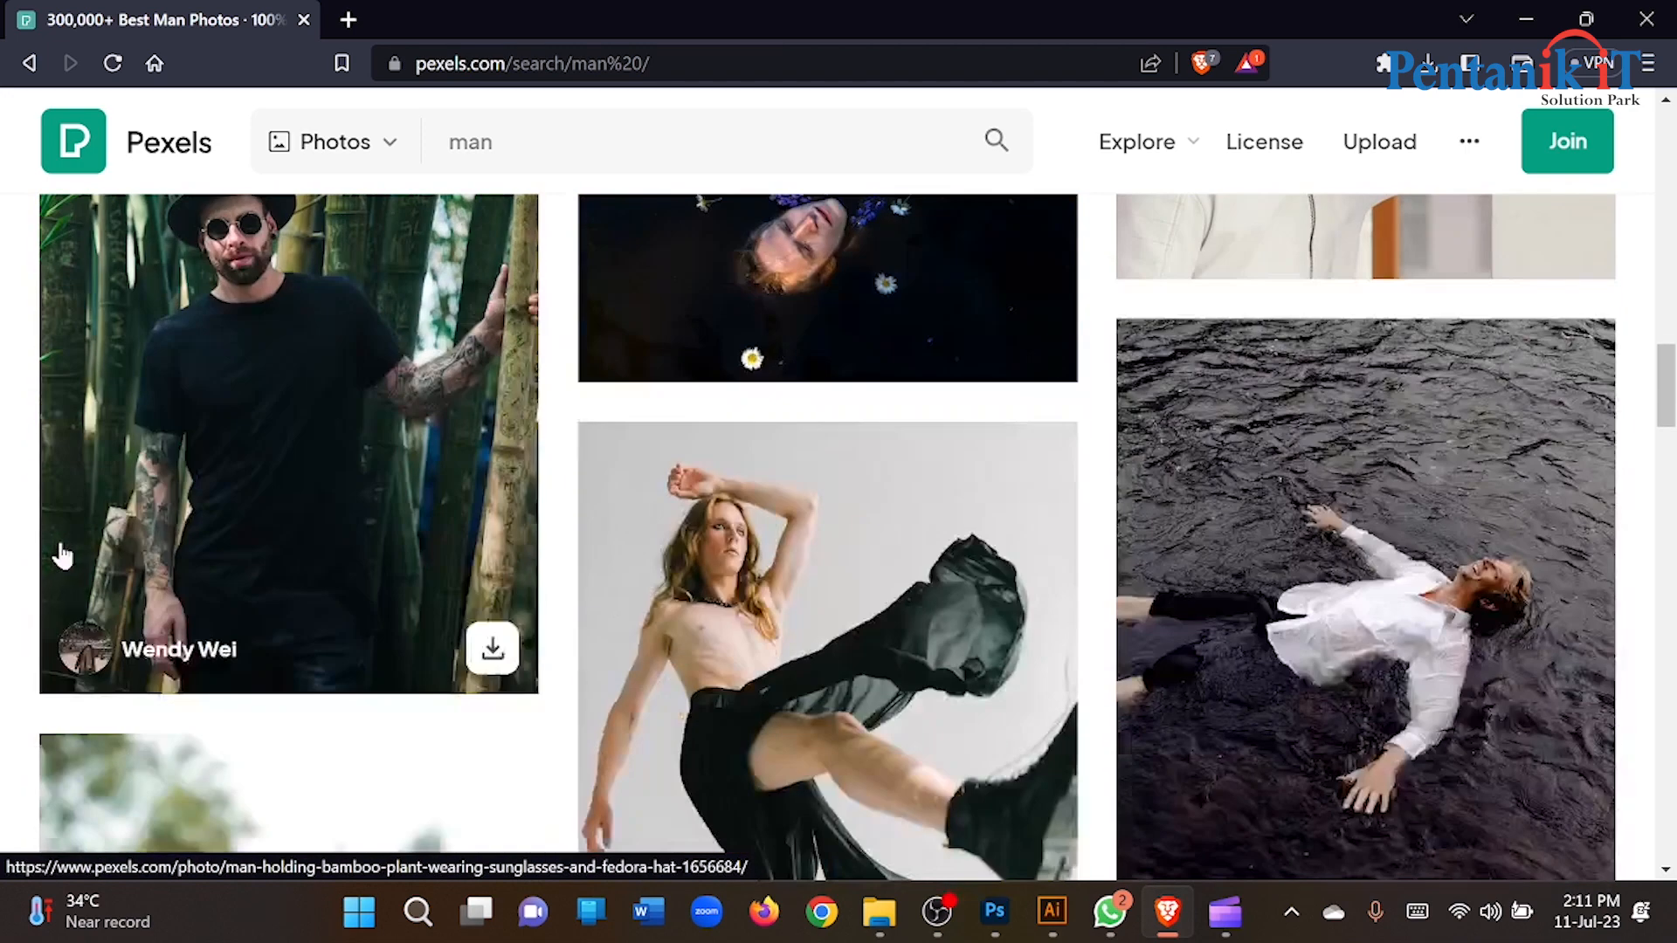
scroll(61, 555, down, 12)
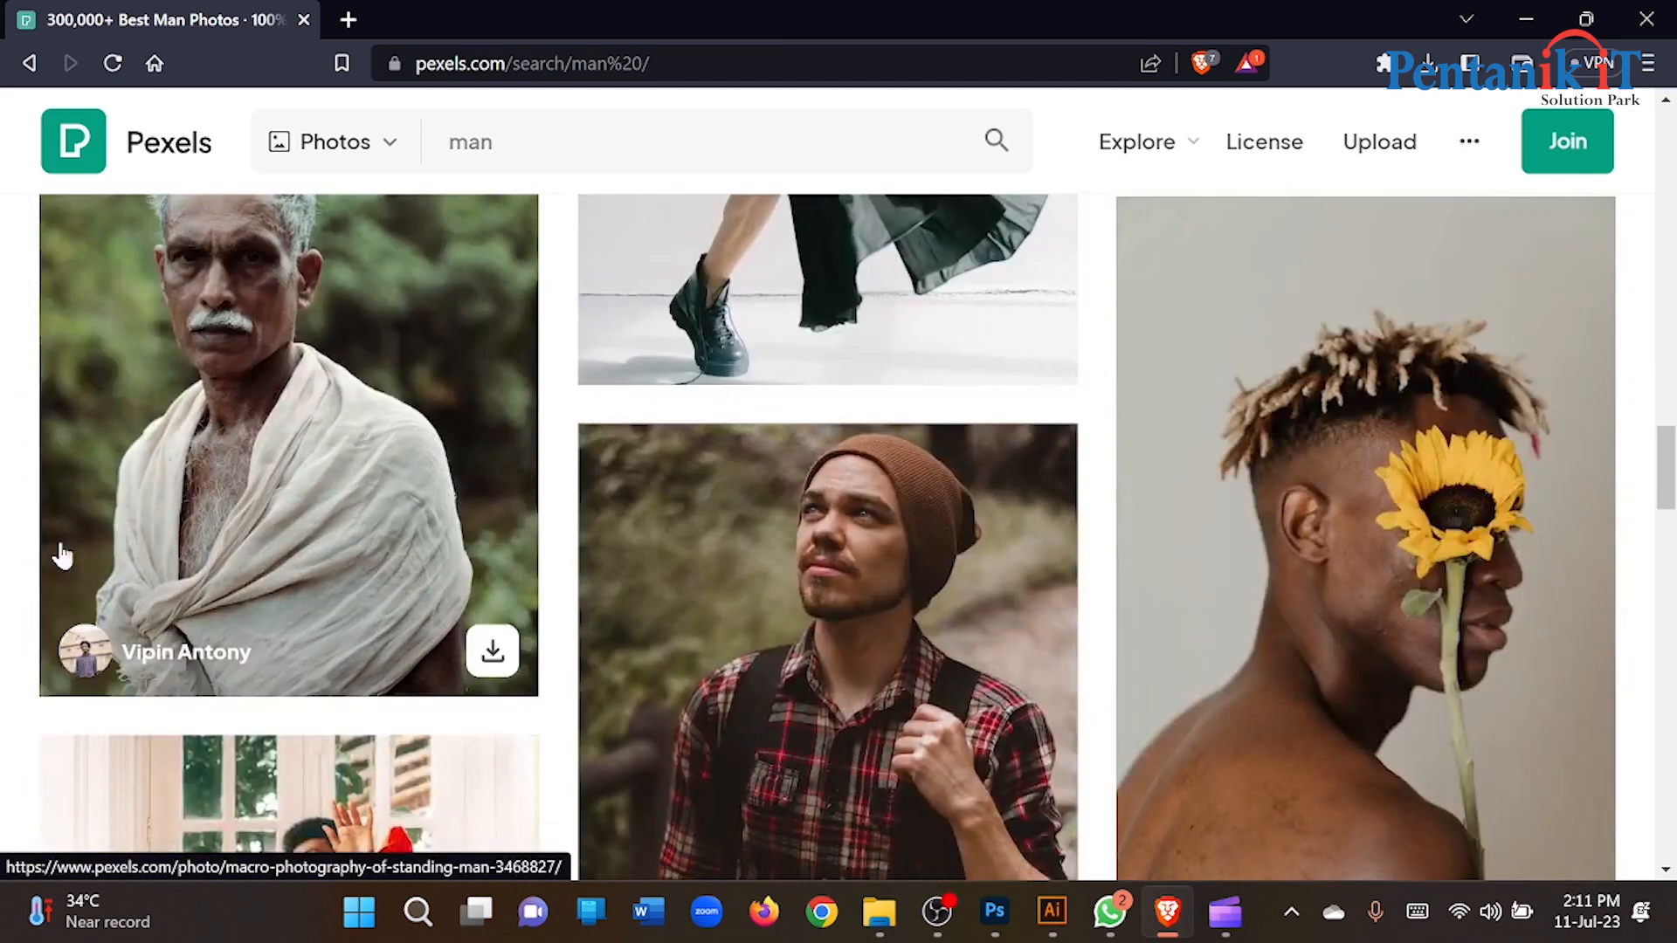
scroll(61, 555, down, 8)
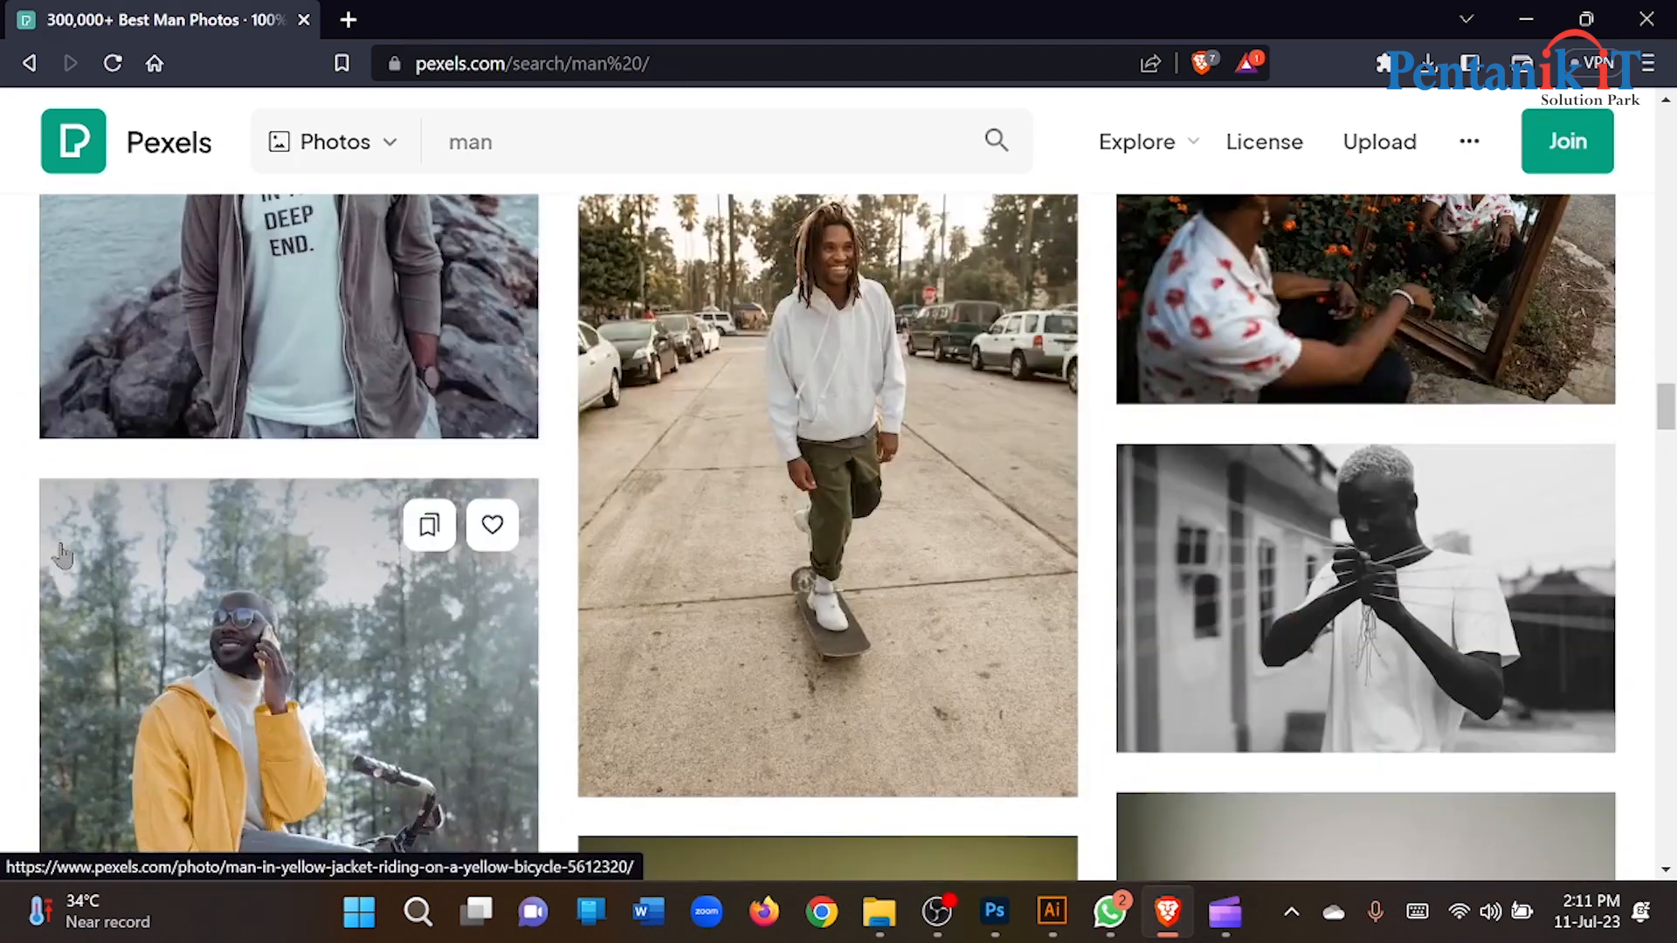
scroll(810, 529, down, 10)
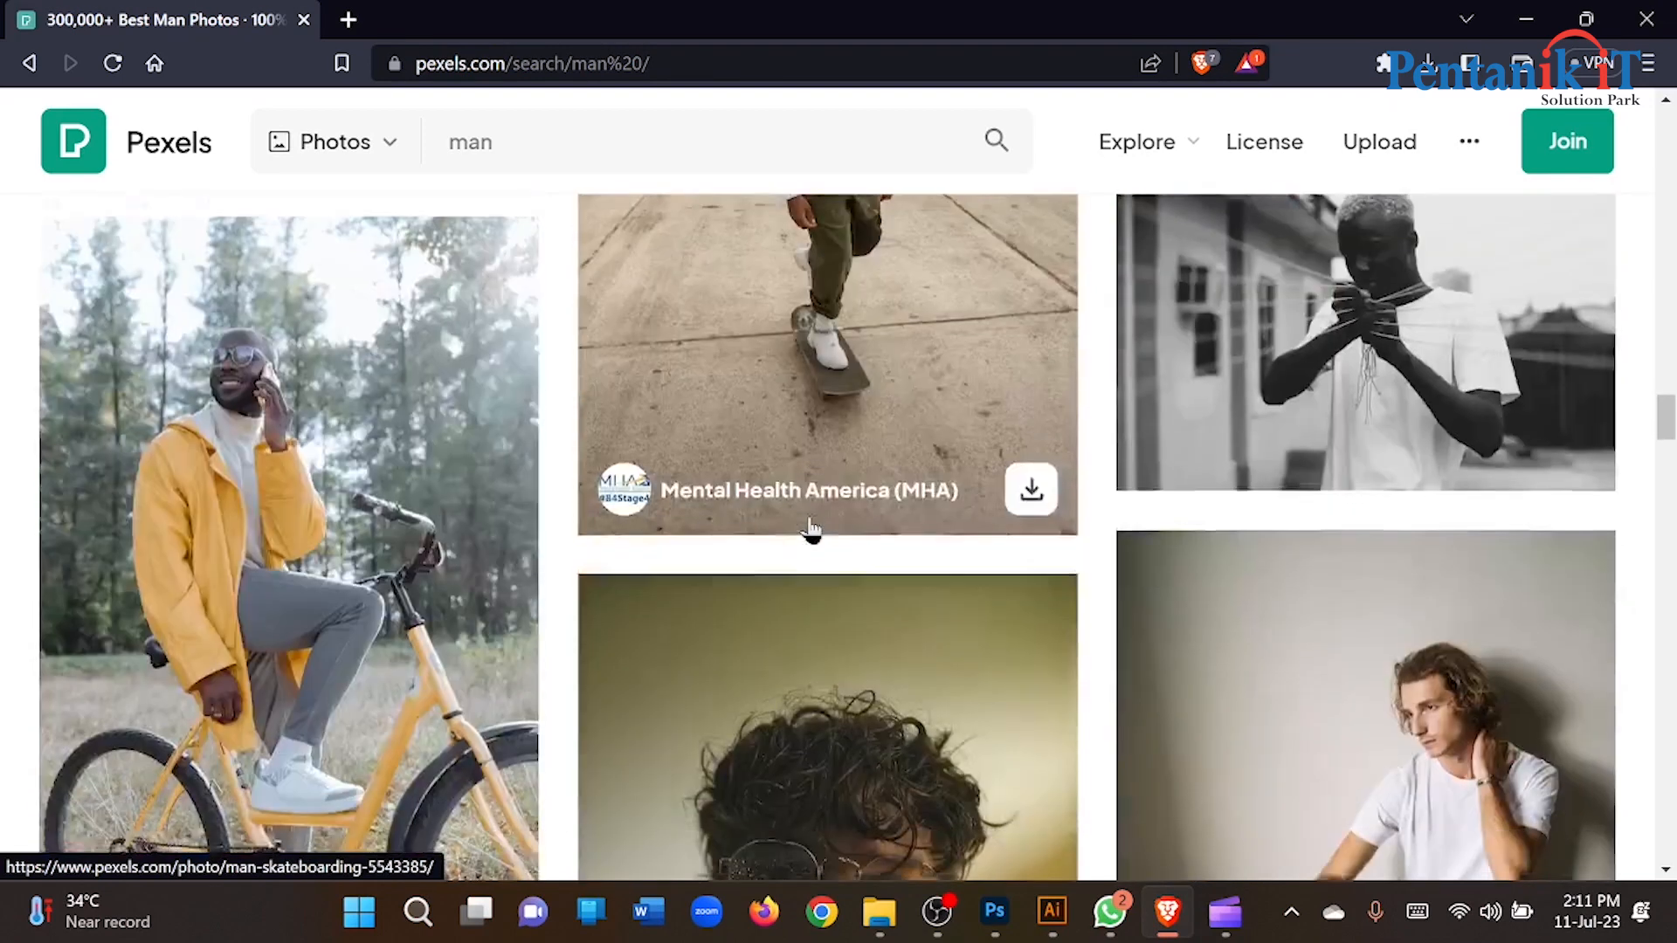
scroll(810, 529, down, 7)
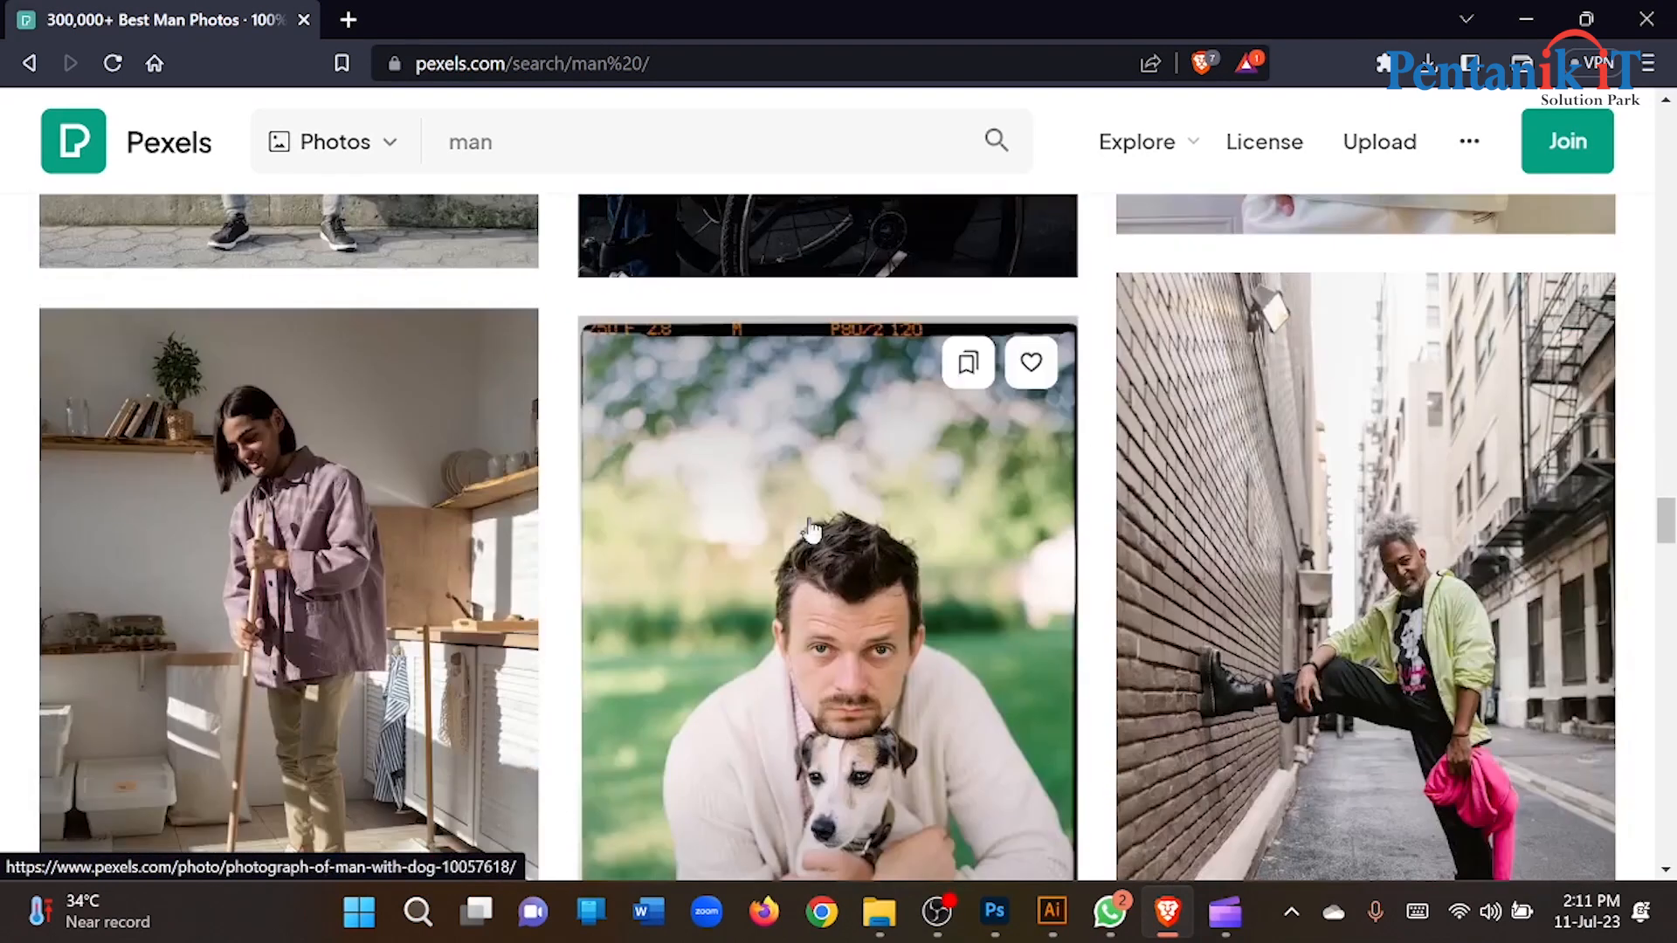
scroll(810, 528, down, 7)
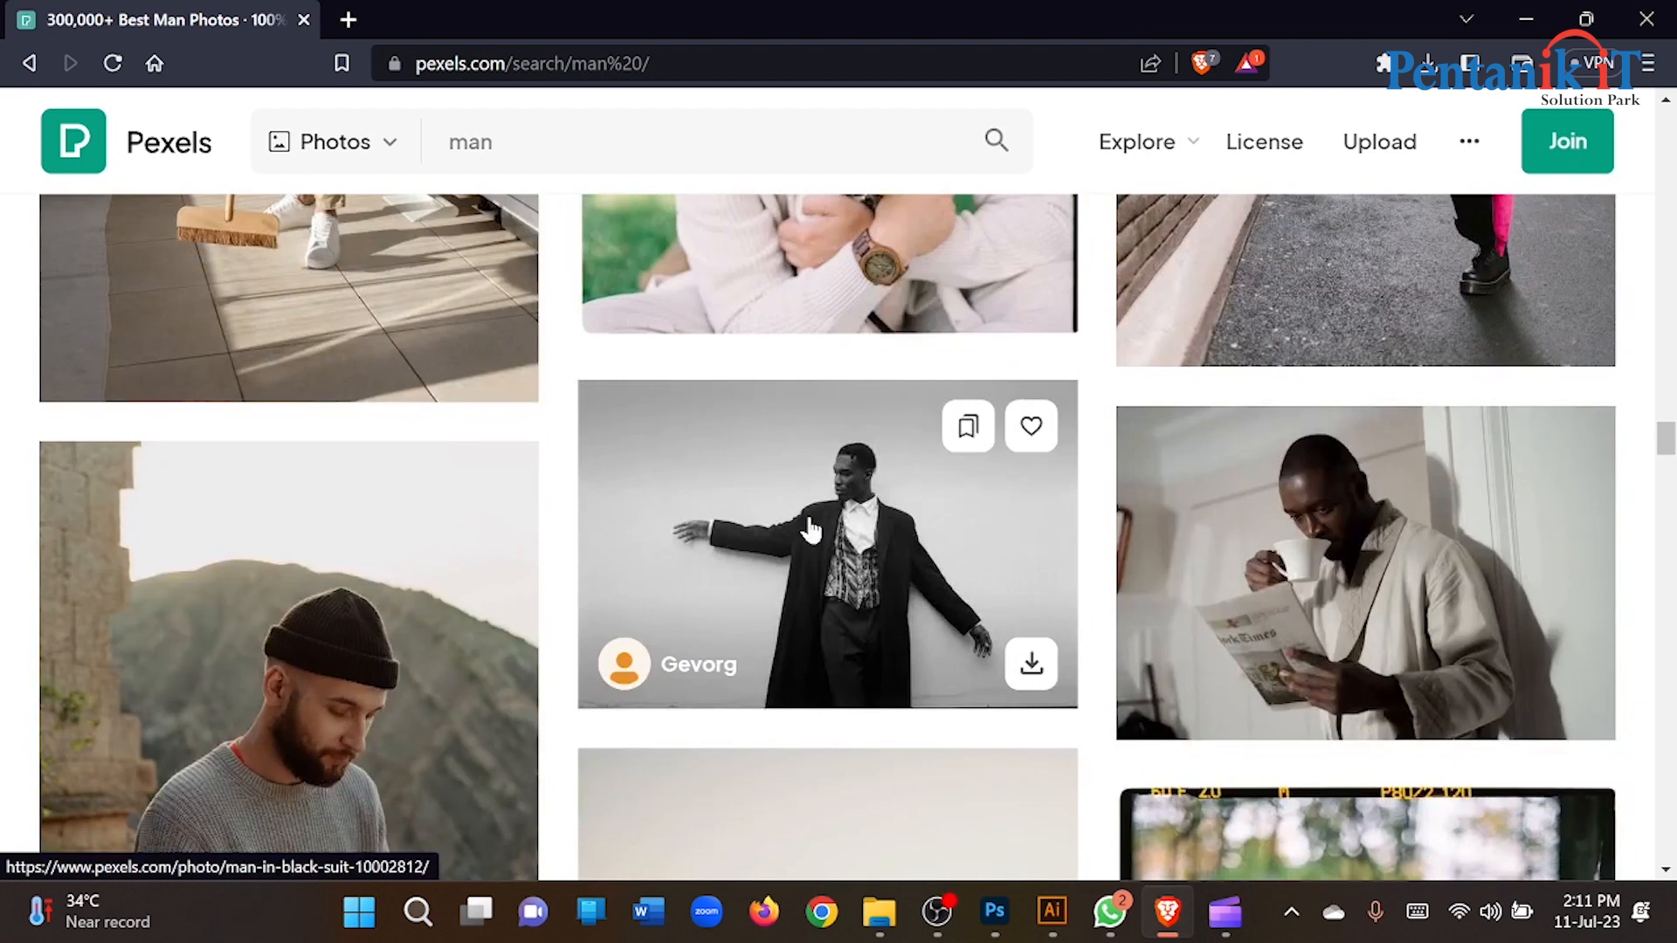
scroll(810, 528, down, 3)
click(810, 528)
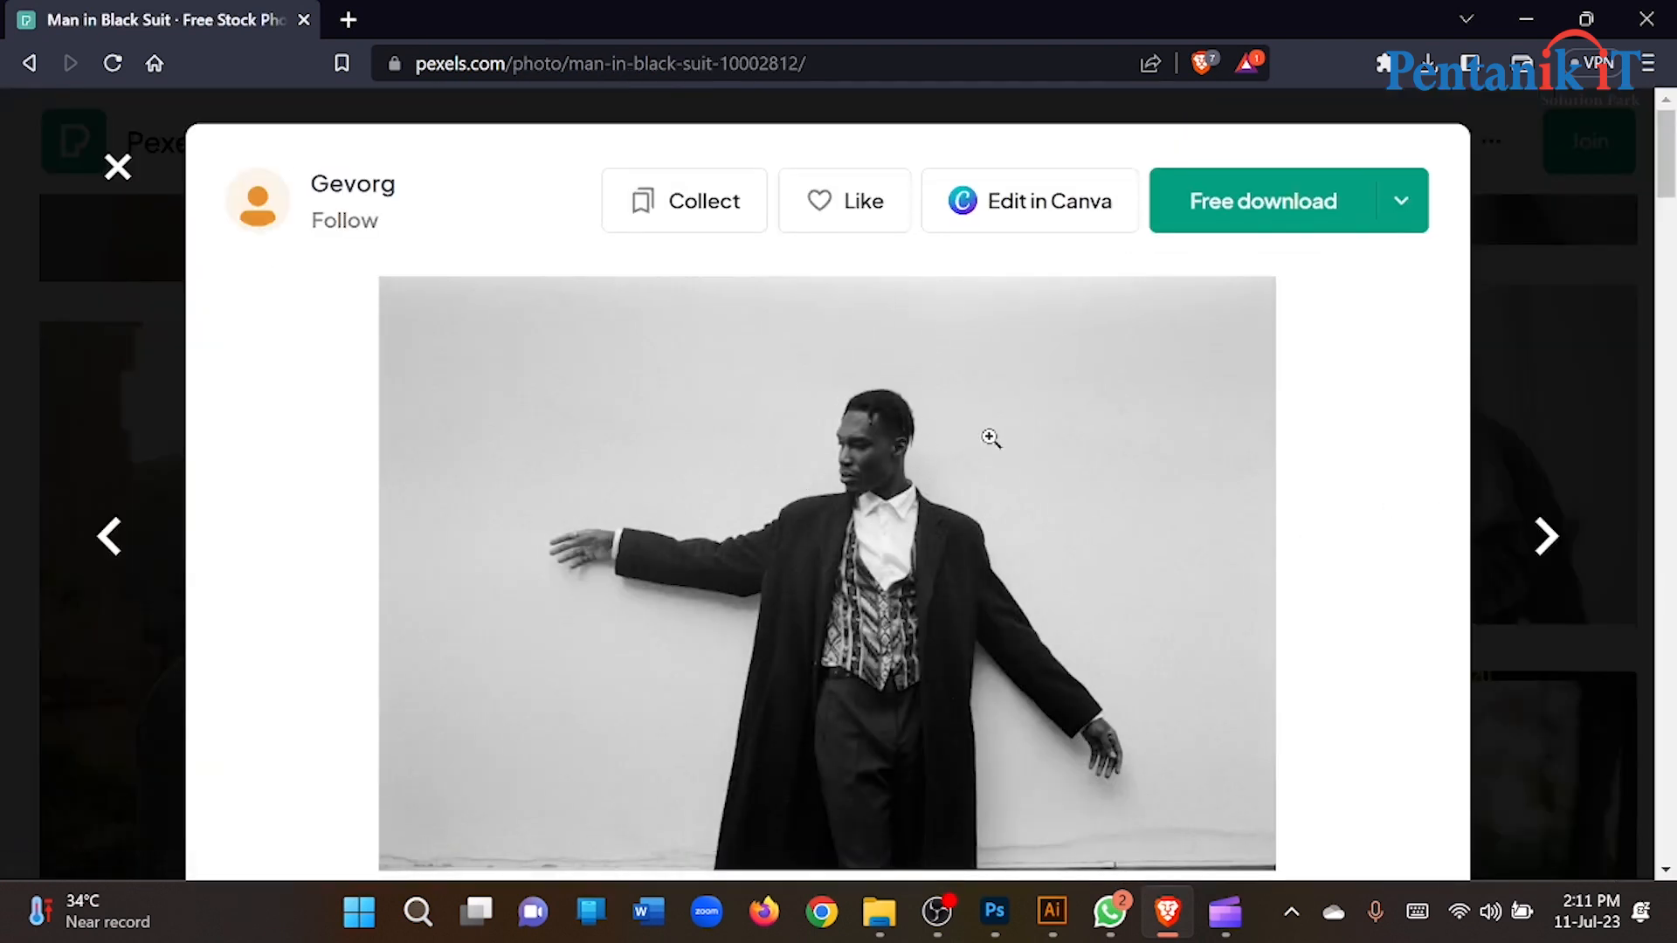
Download the photo of the man in the black suit and save it to the computer.
click(1186, 208)
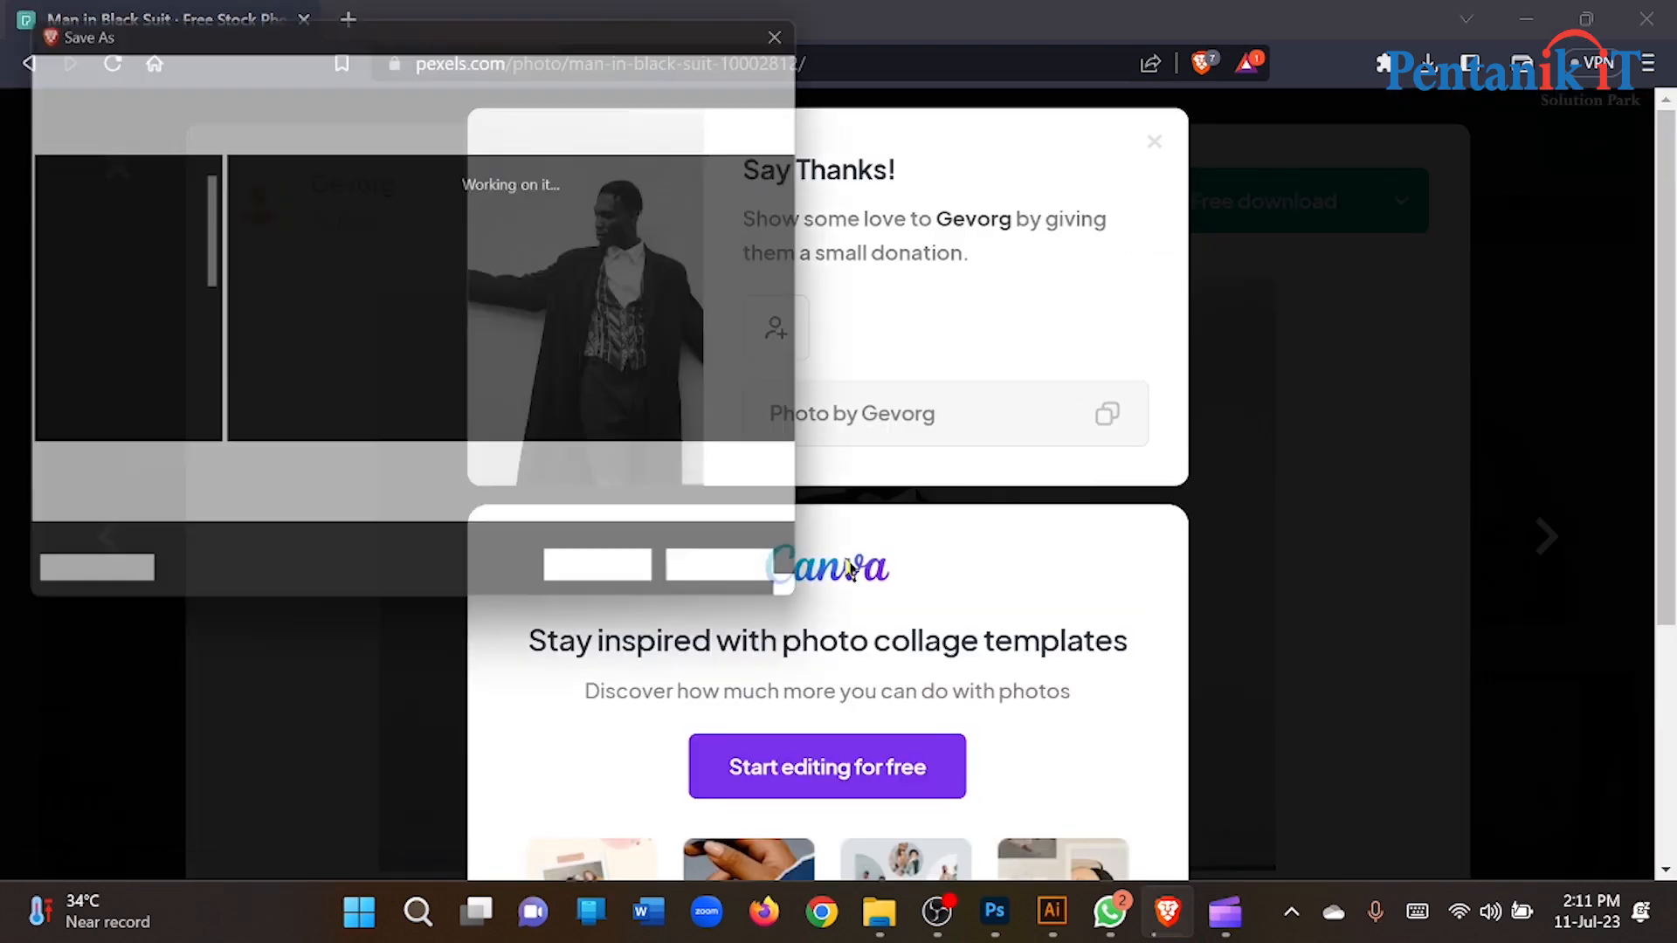
click(645, 579)
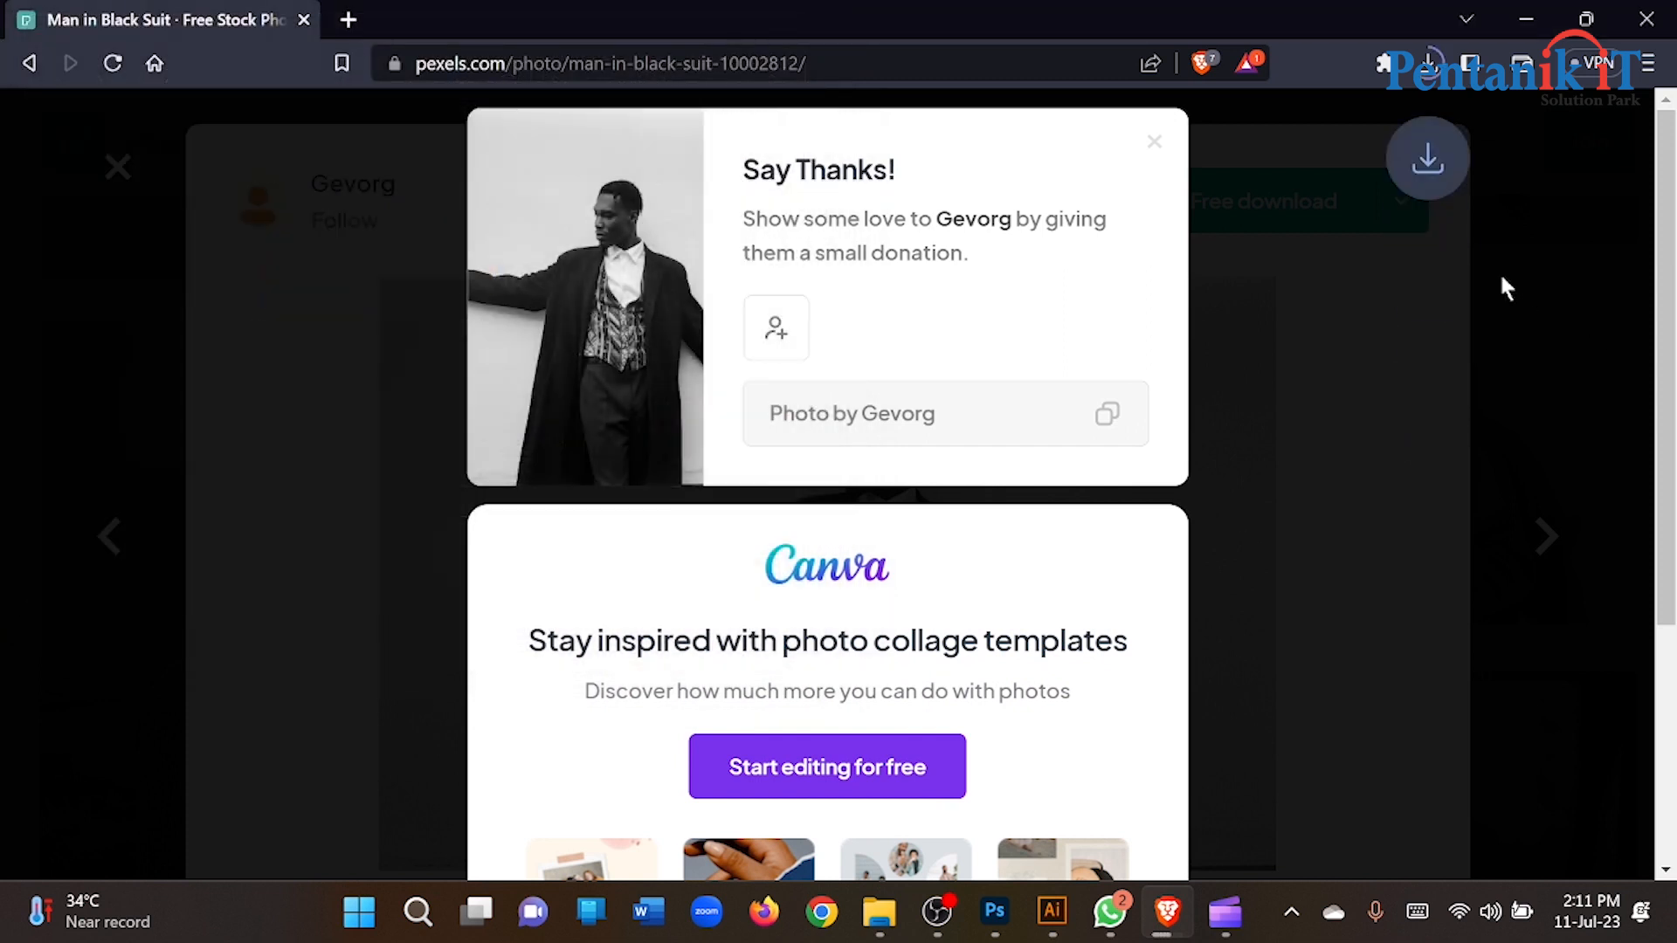
click(1499, 271)
Place the black-suit photo from the Downloads folder into the blue Photoshop document at 20% scale.
click(880, 912)
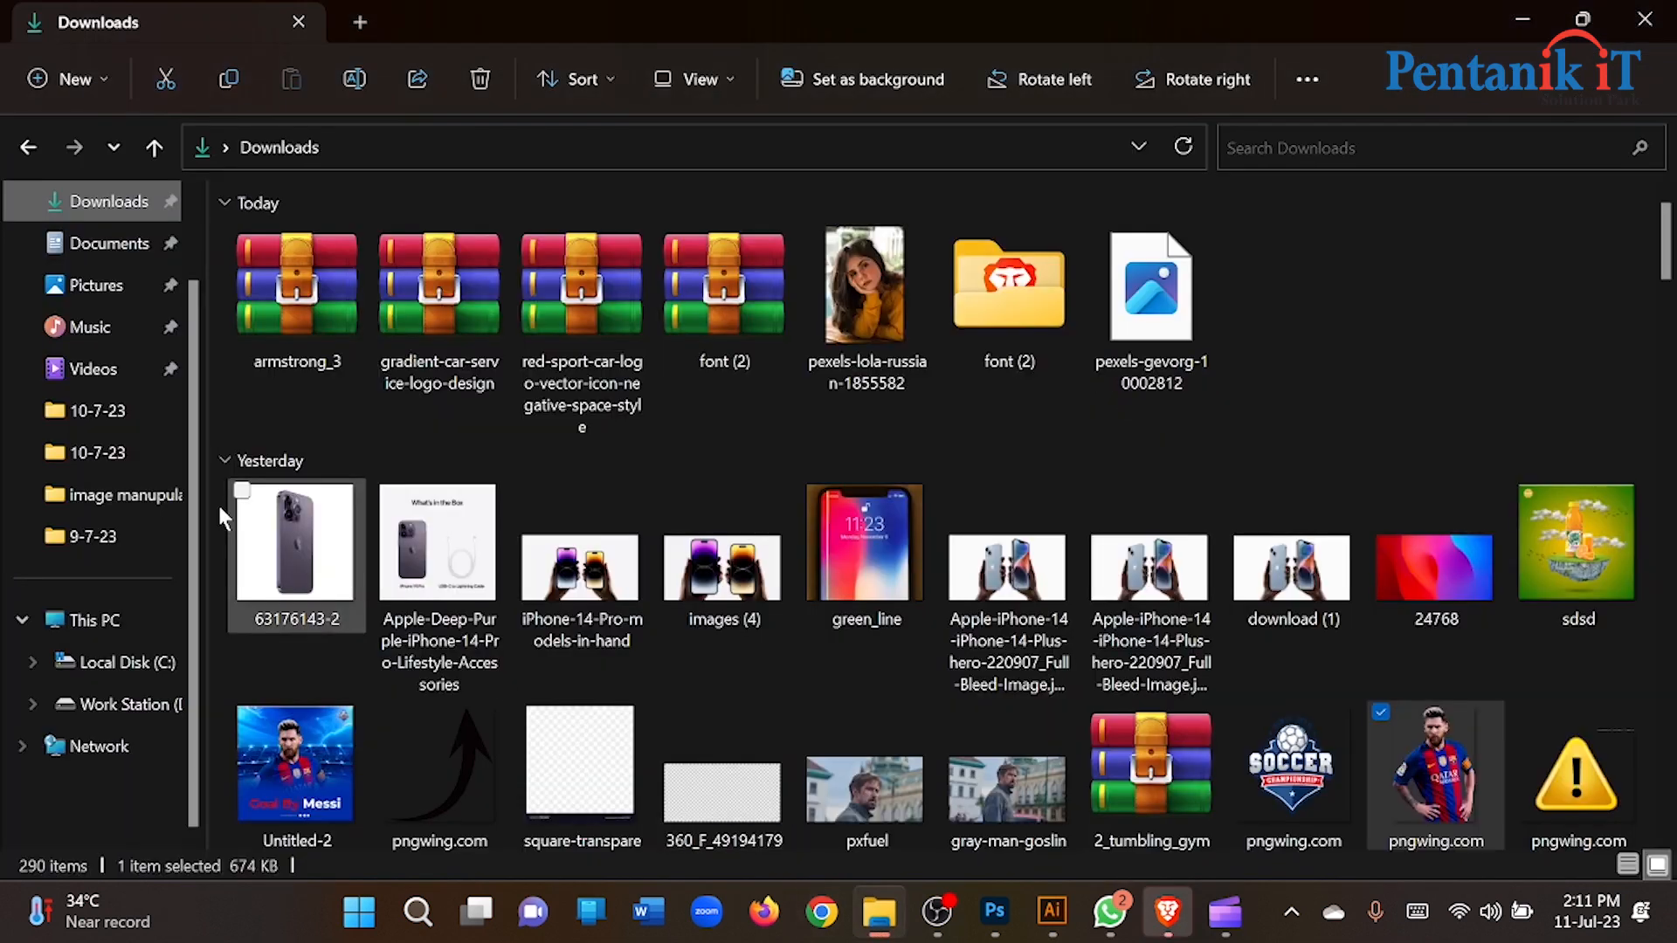
drag(1159, 324, 793, 509)
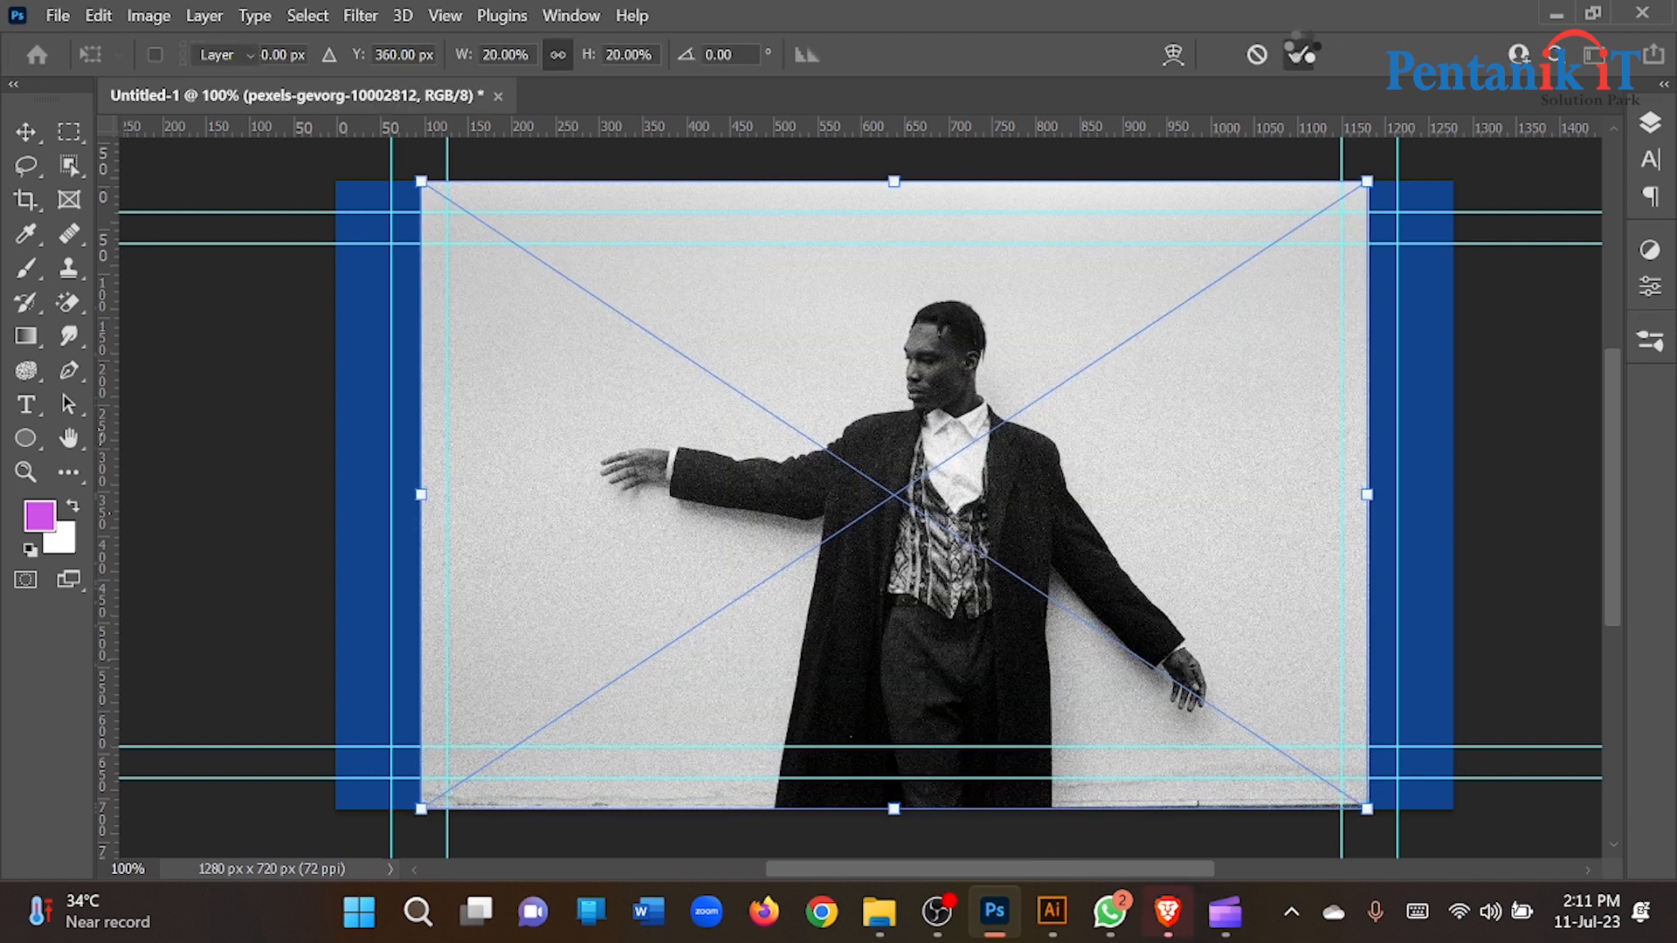
key(Return)
Select the man in the placed photo with the Subject selection and copy him to a new layer.
drag(930, 393, 694, 324)
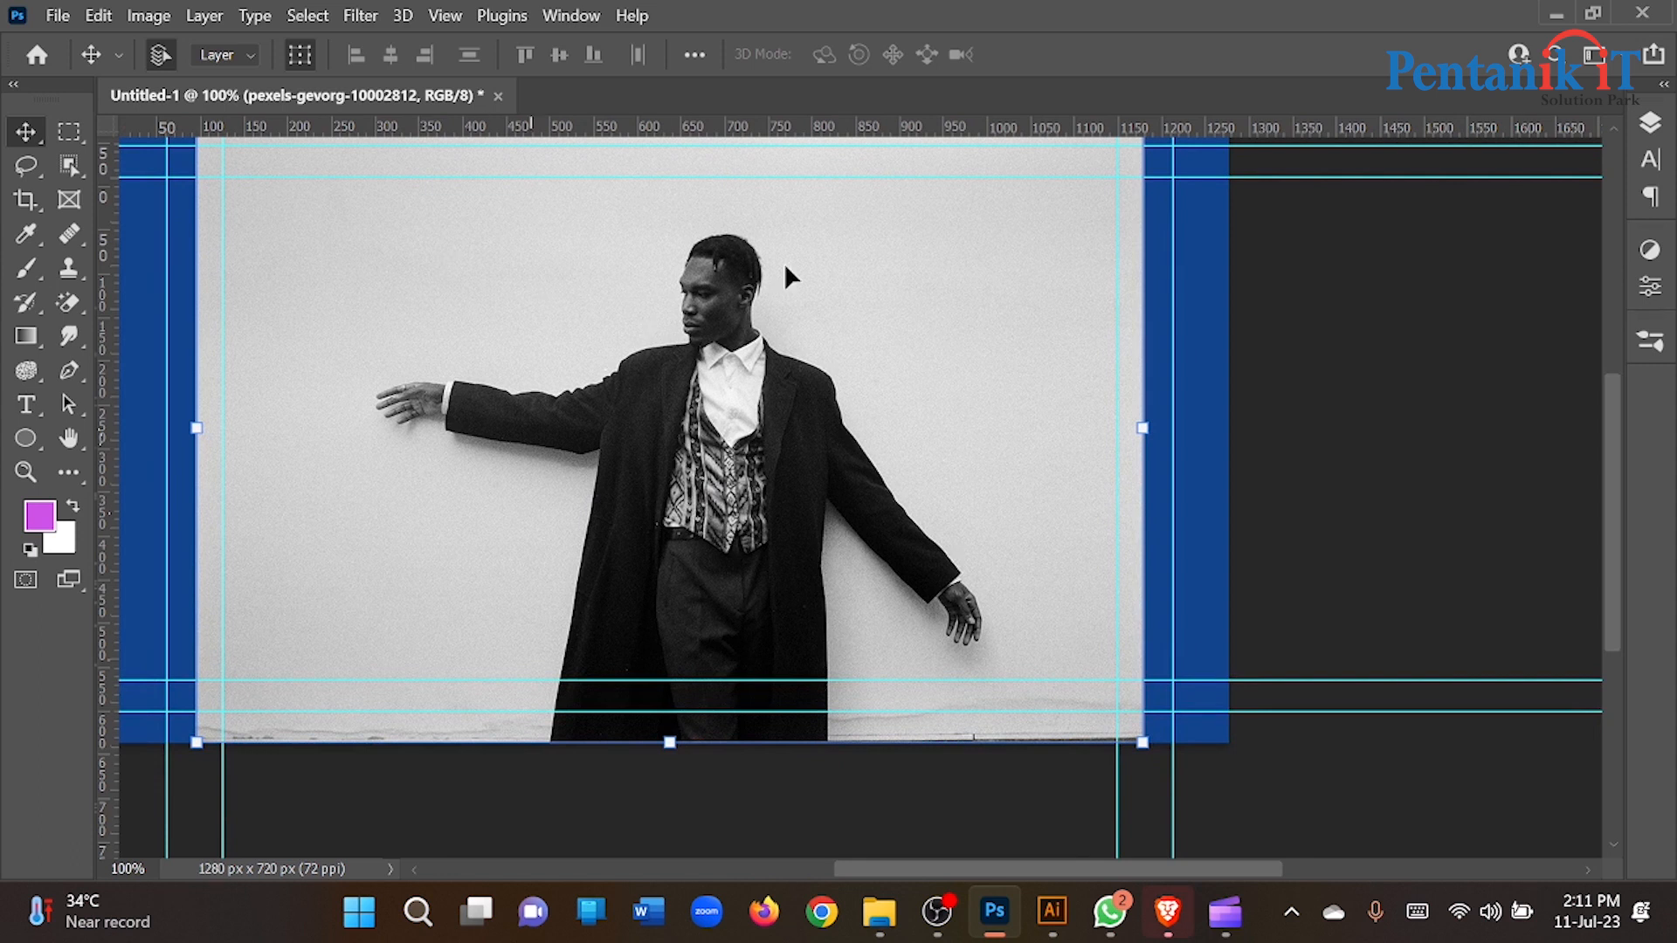
click(308, 15)
click(354, 301)
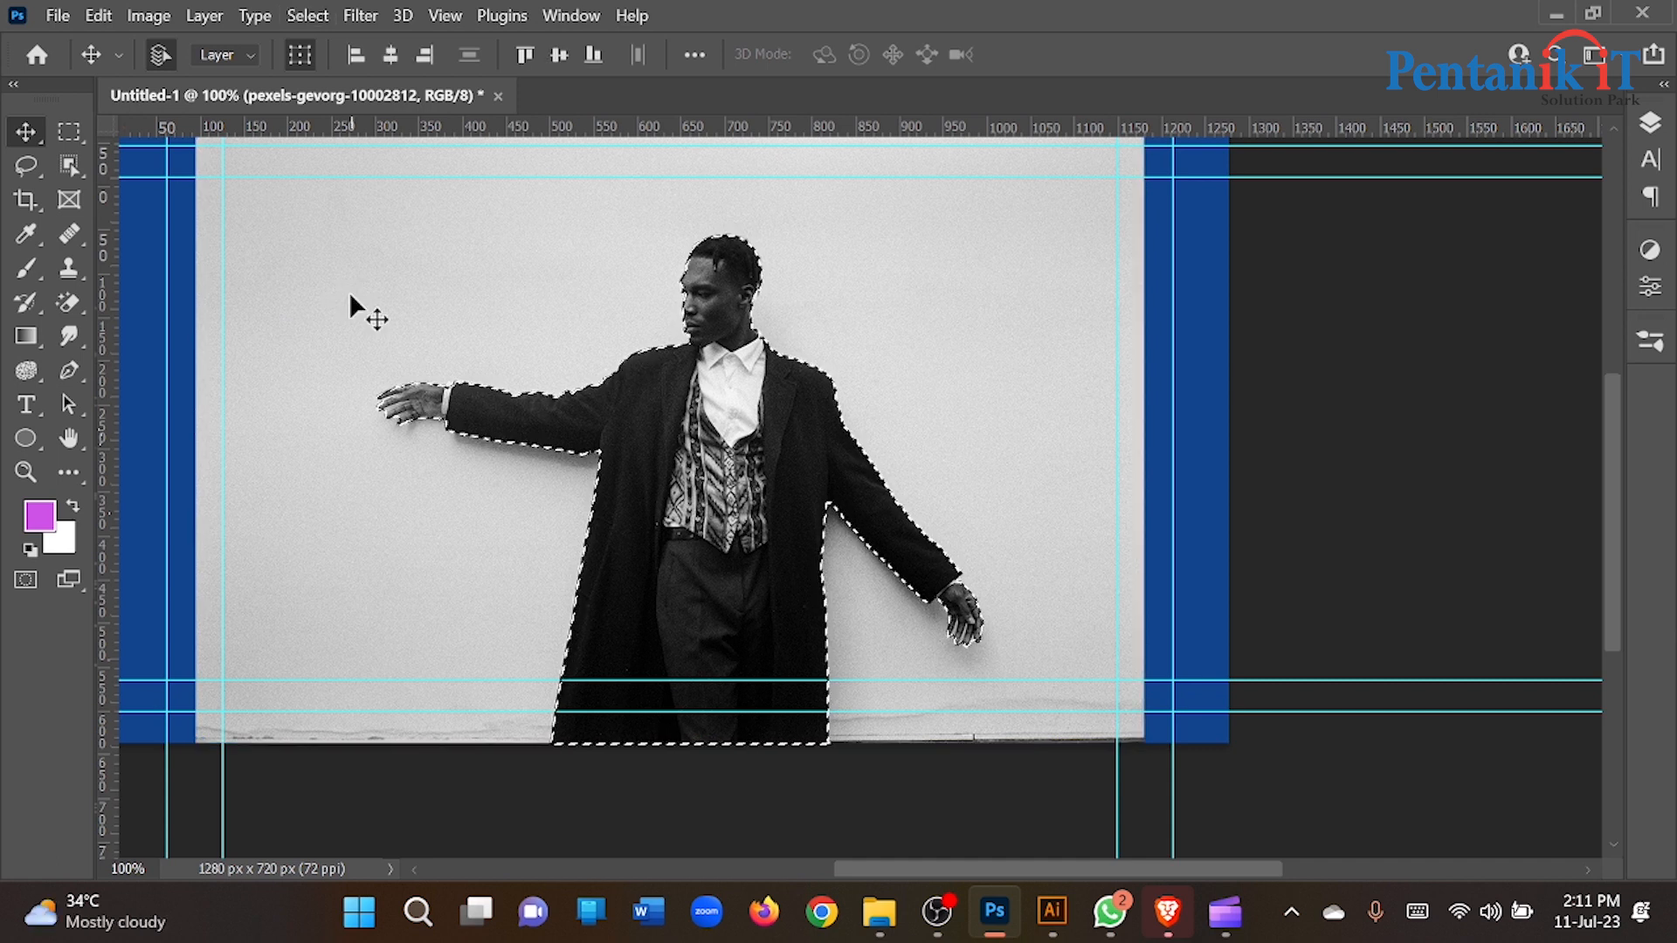
key(ctrl+j)
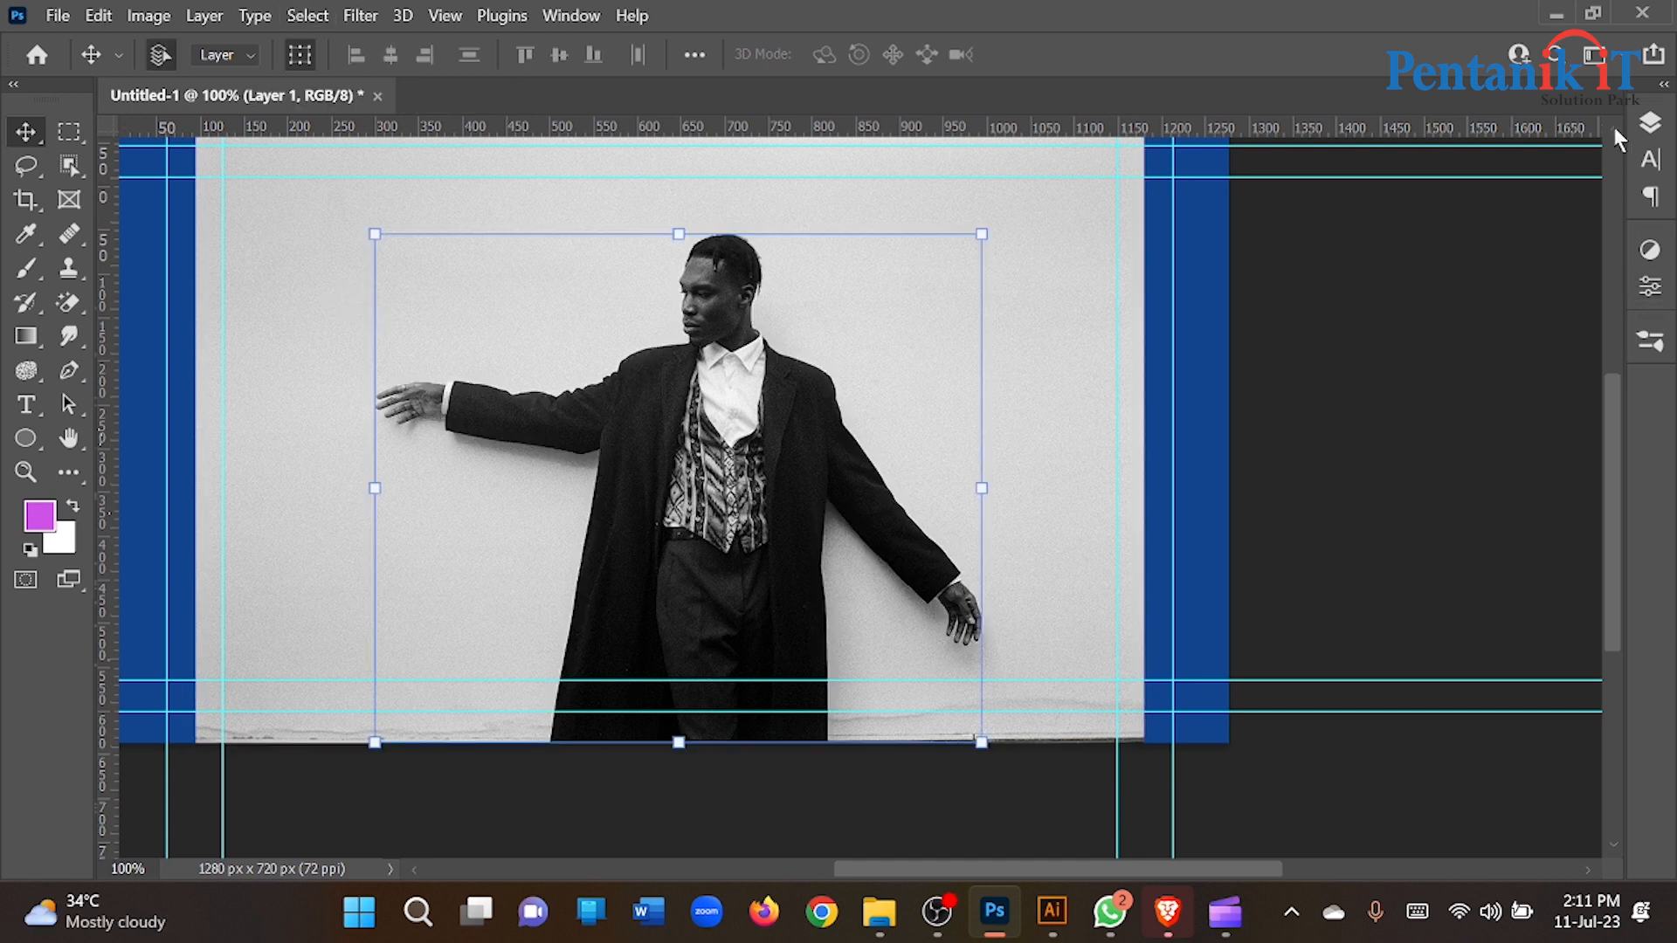
Delete the original placed photo layer beneath the cutout of the man.
click(1653, 131)
click(1446, 306)
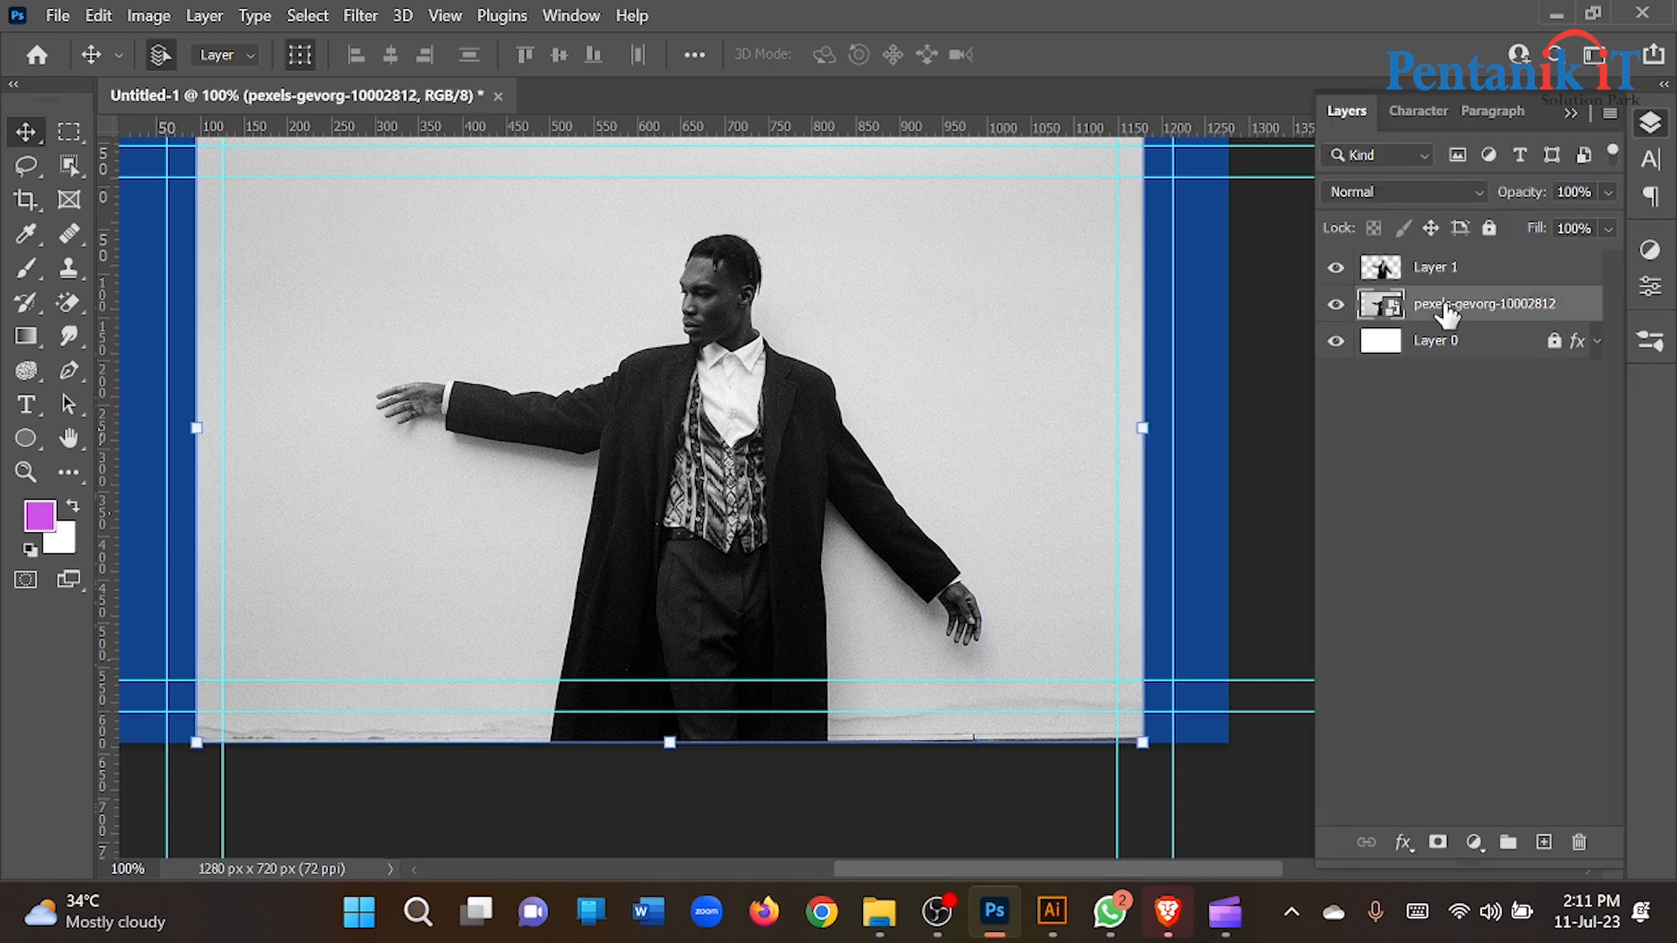
key(Delete)
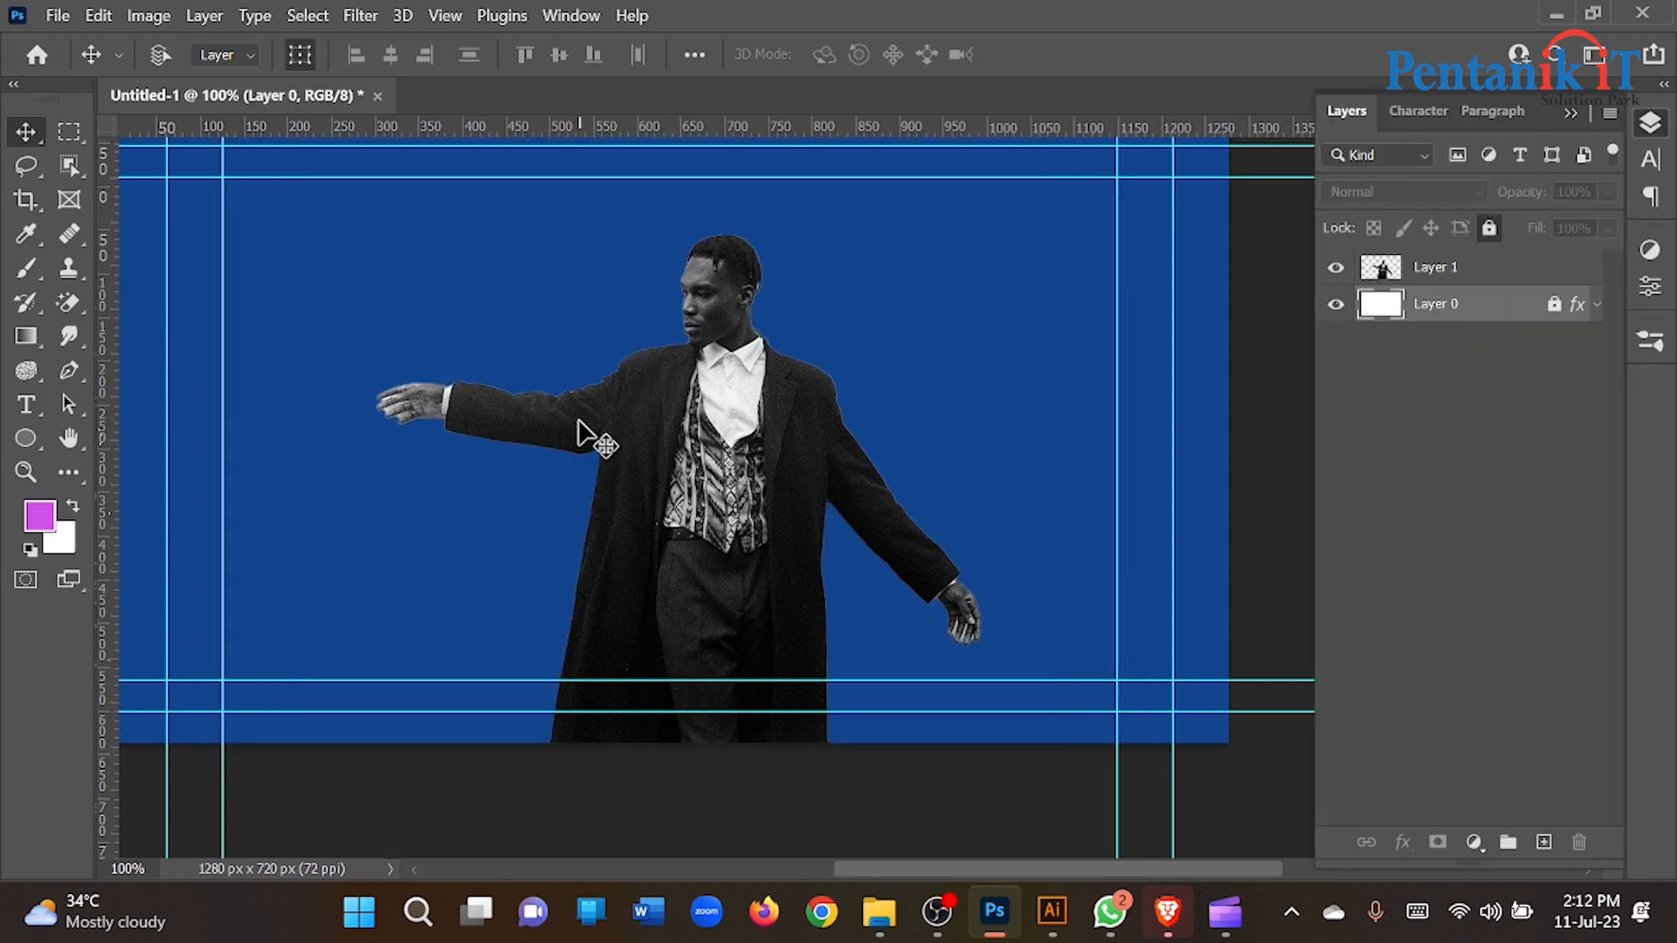
Undo the deletion of the photo layer and the copying of the man to a new layer.
key(ctrl+z)
key(ctrl+z)
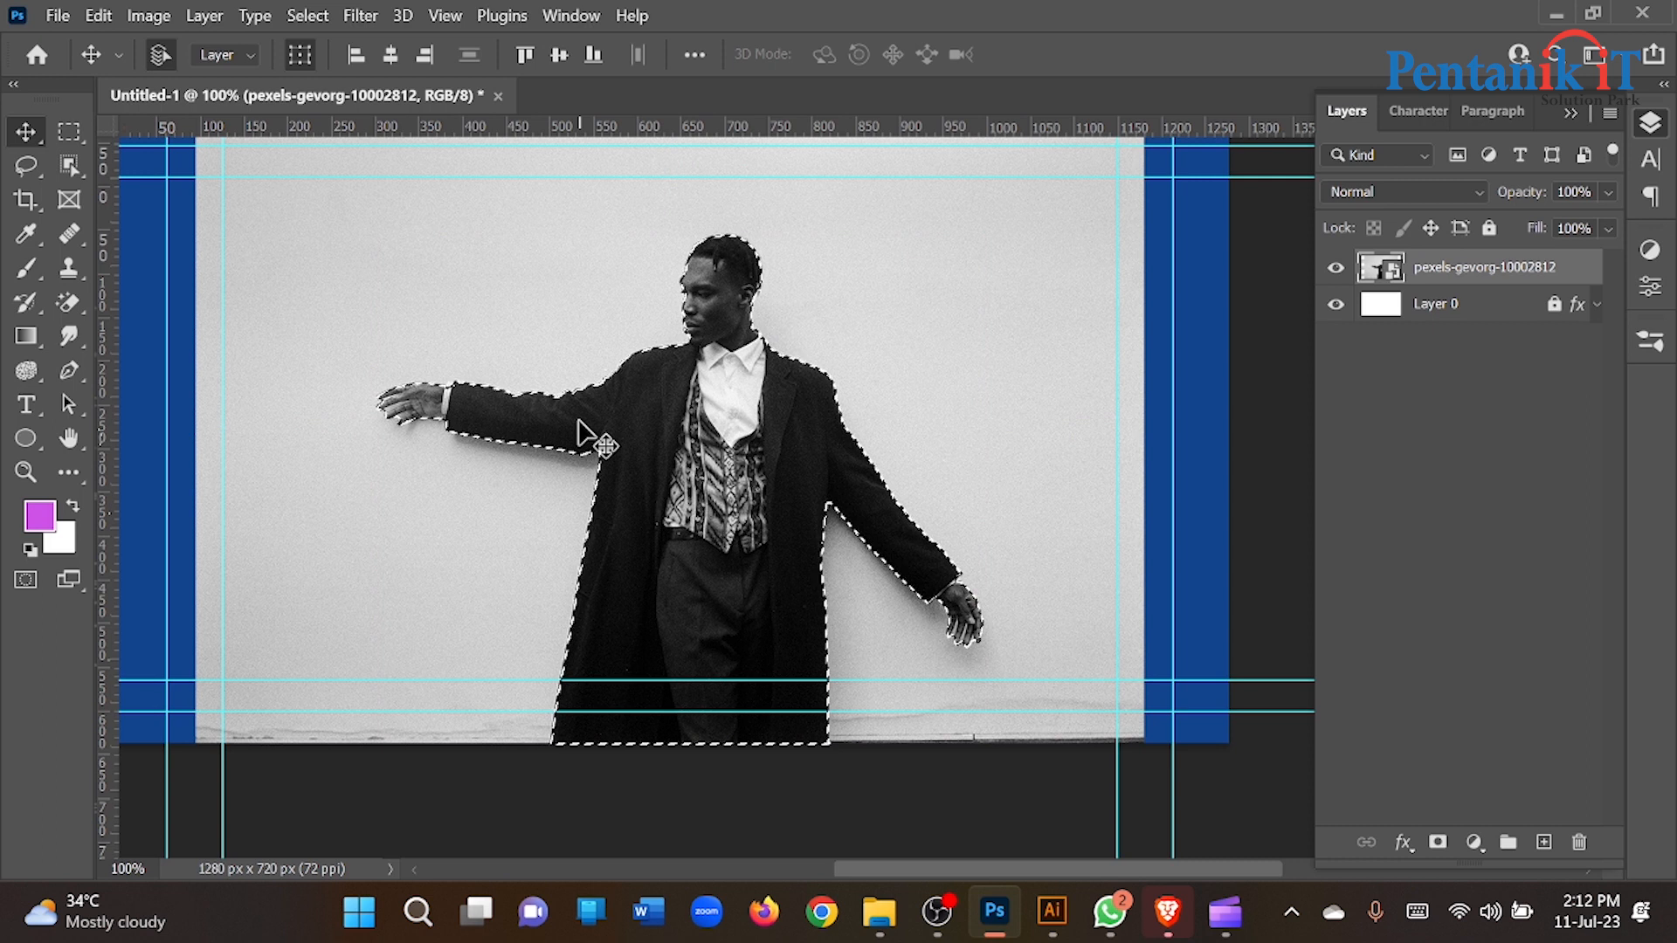
scroll(681, 385, up, 3)
scroll(682, 384, down, 1)
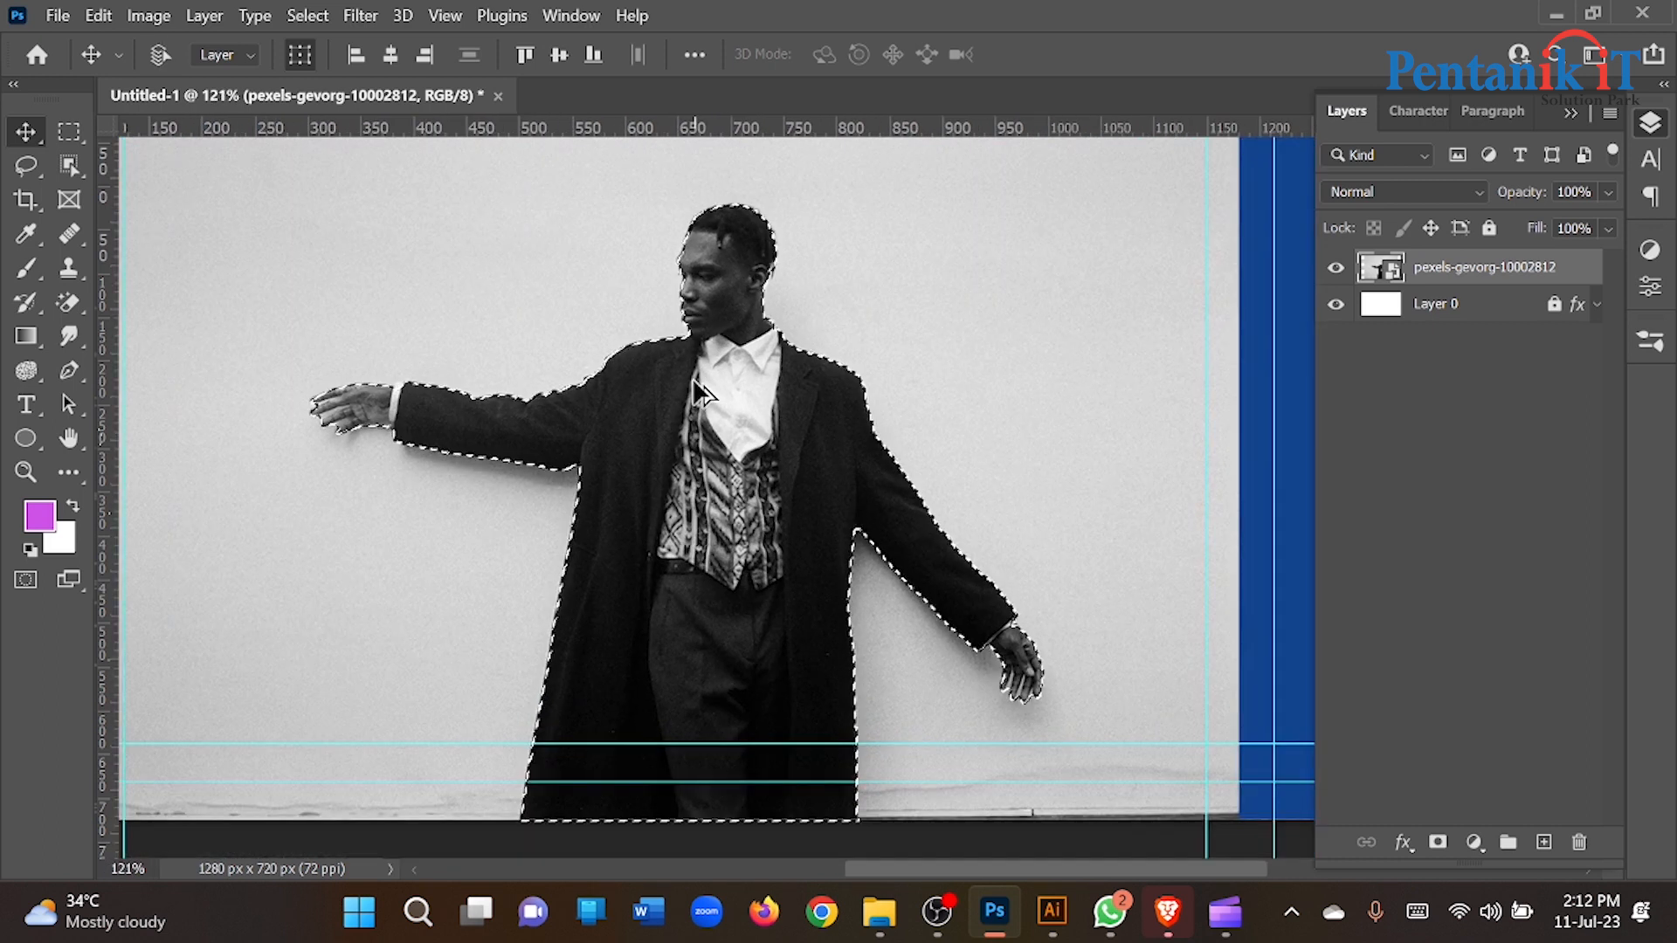
Open Select and Mask for the man's selection and set the edge radius to 3 px and Smooth to 21.
click(71, 132)
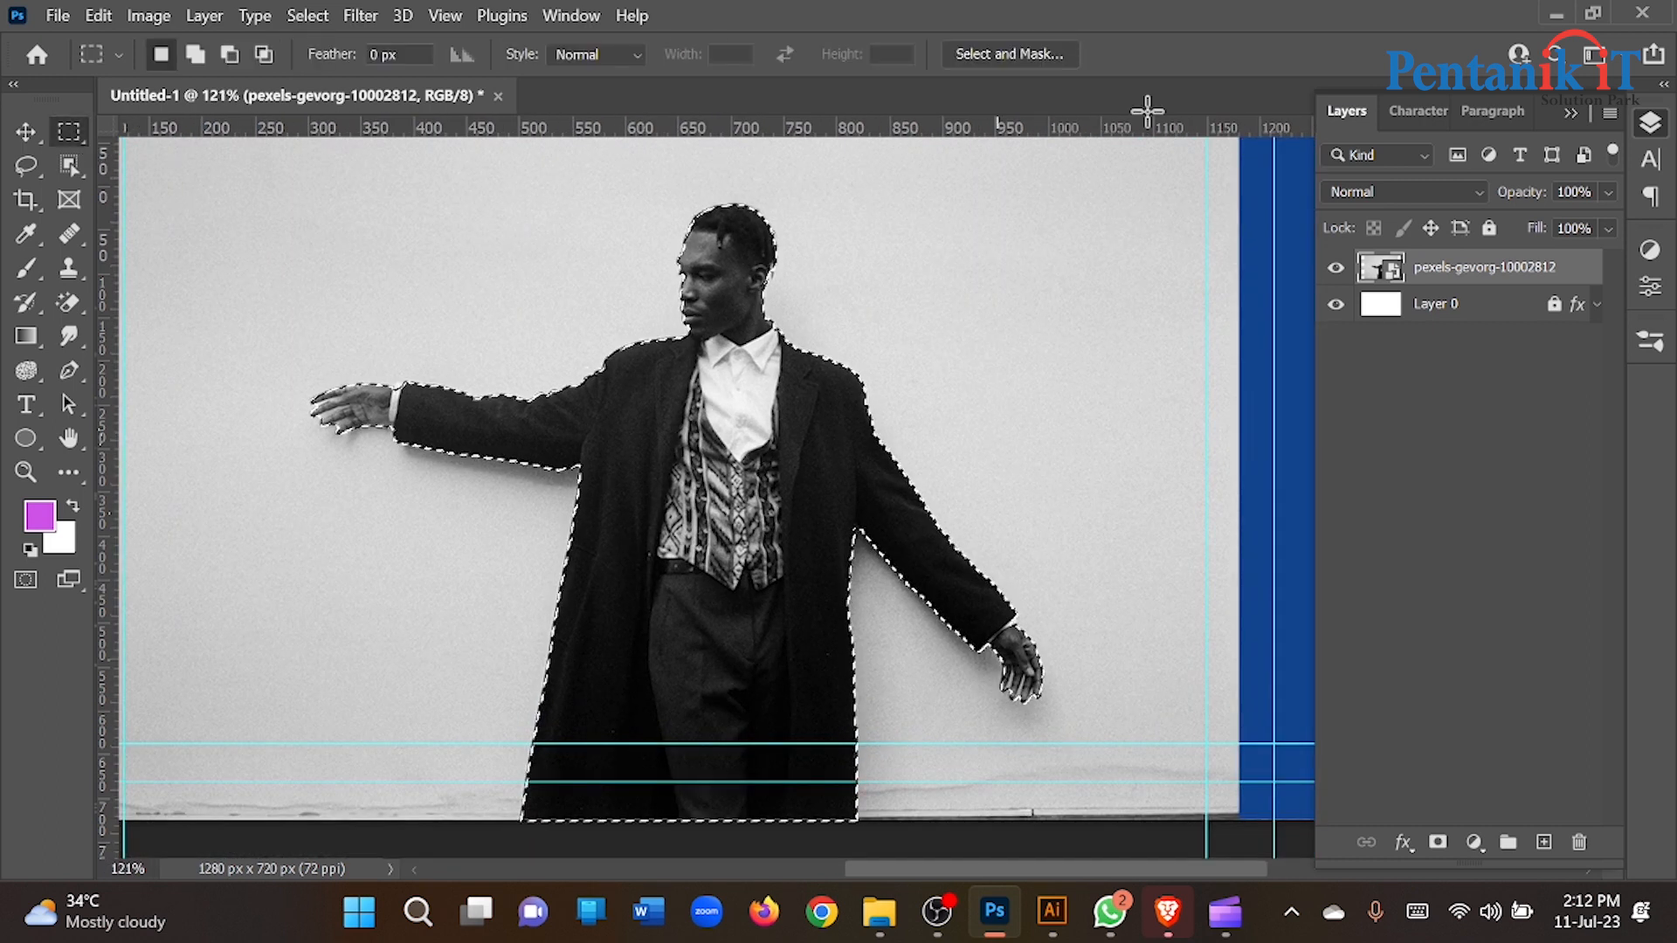
click(1040, 54)
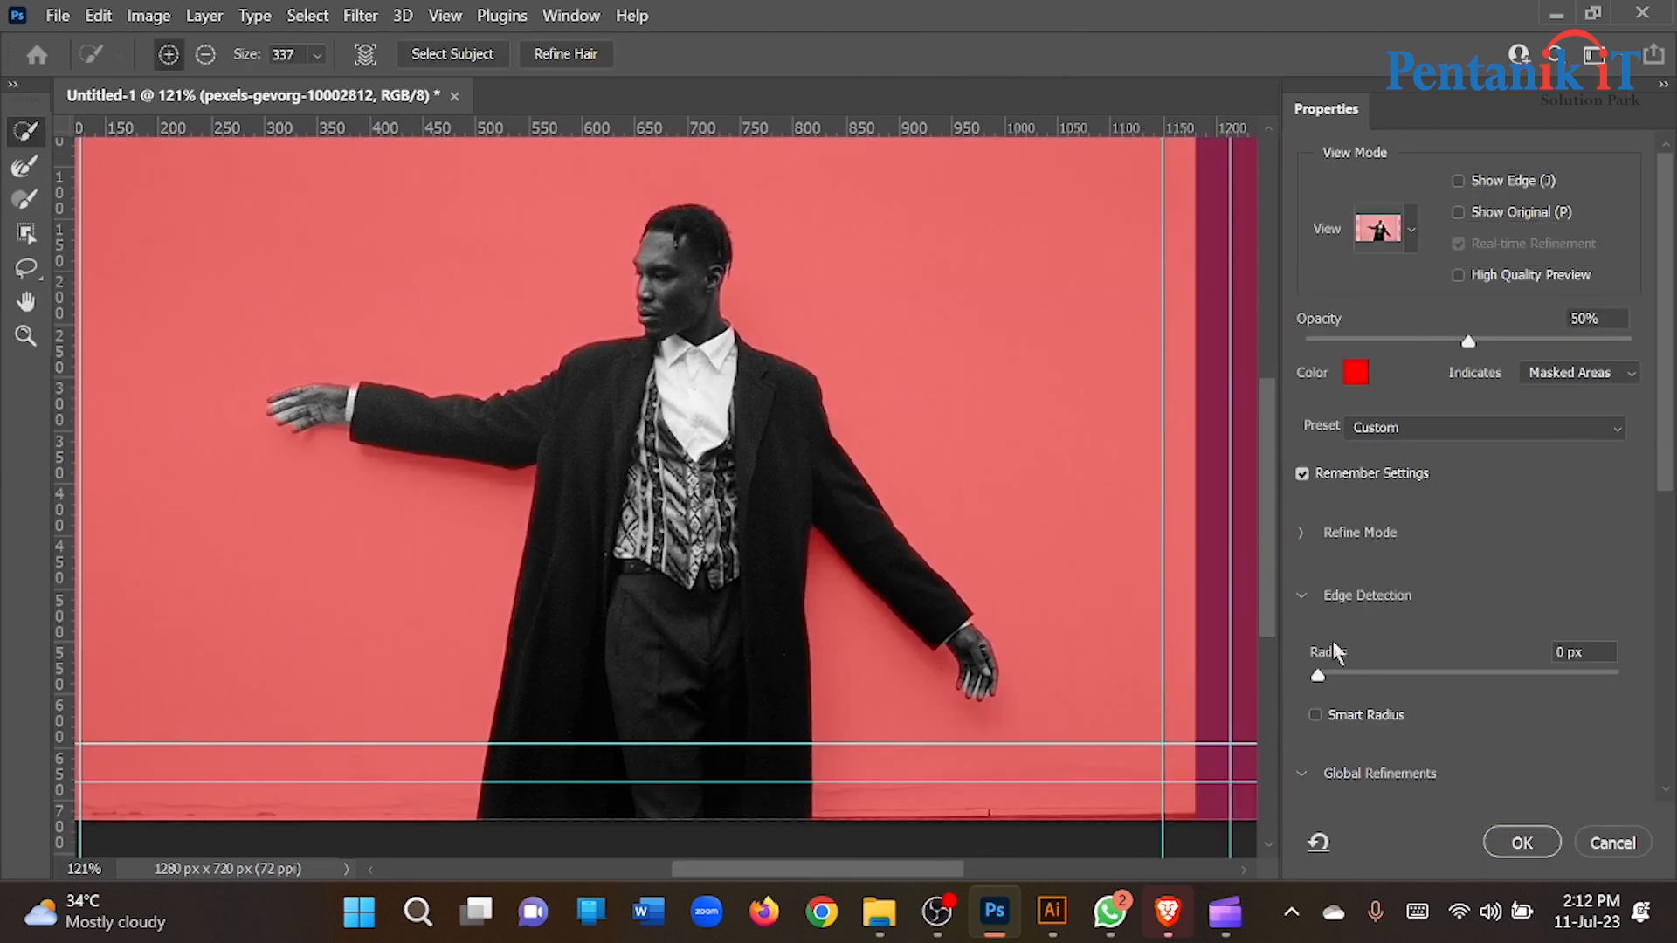
click(1359, 674)
scroll(1372, 682, down, 3)
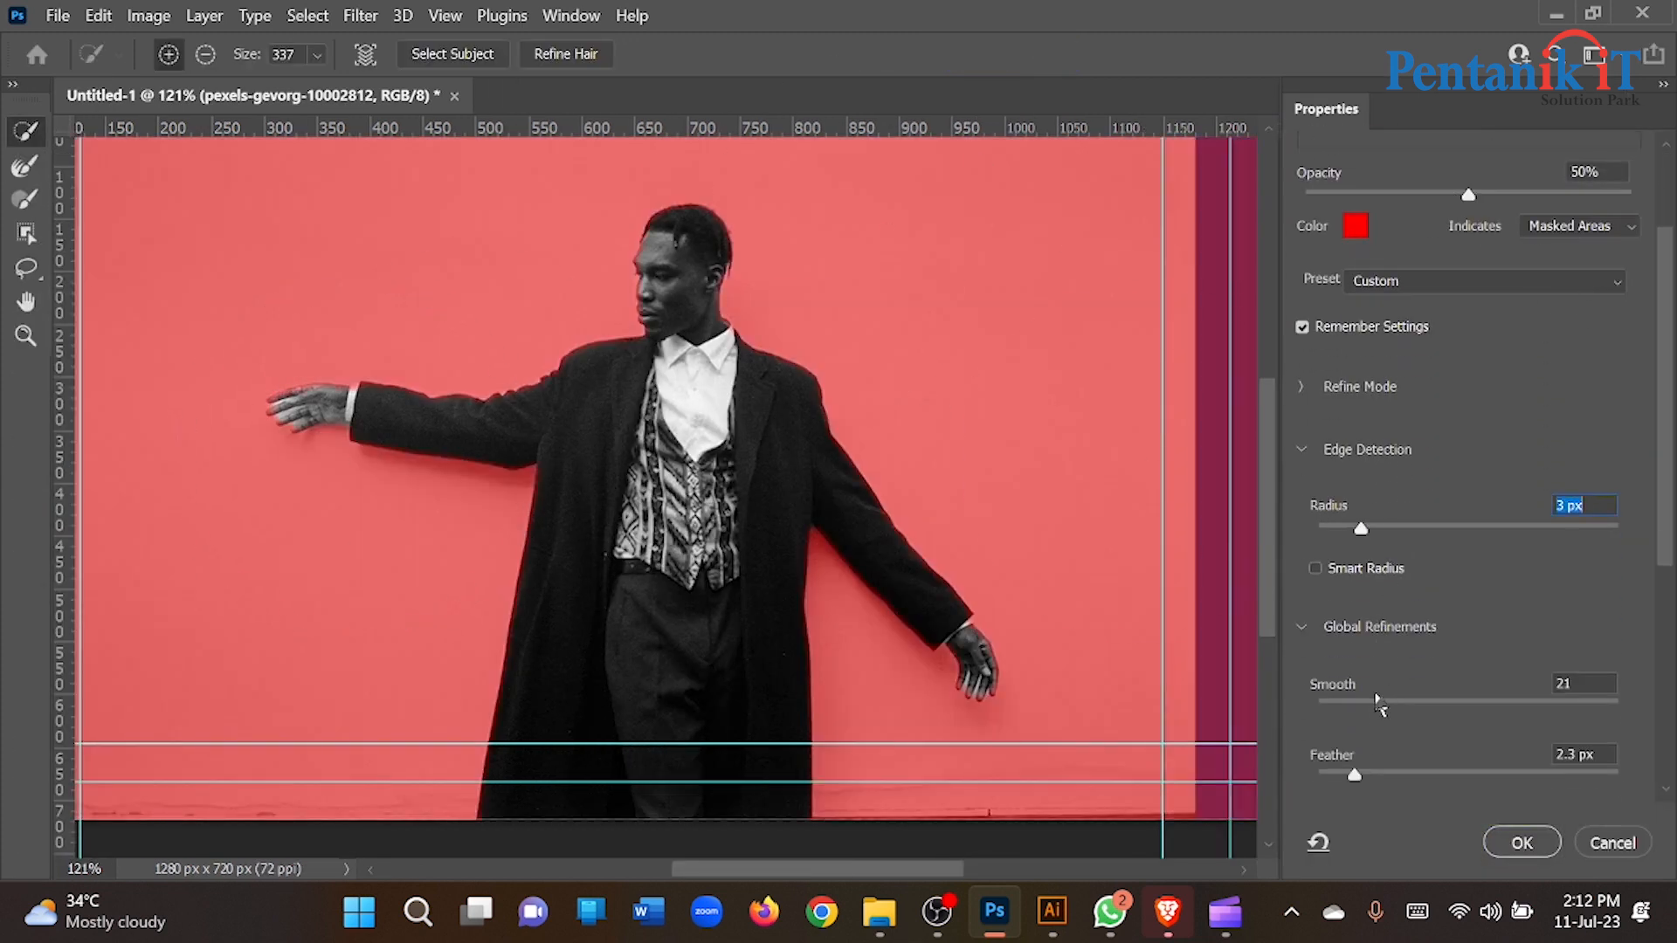
drag(1373, 701, 1384, 704)
scroll(1382, 704, down, 3)
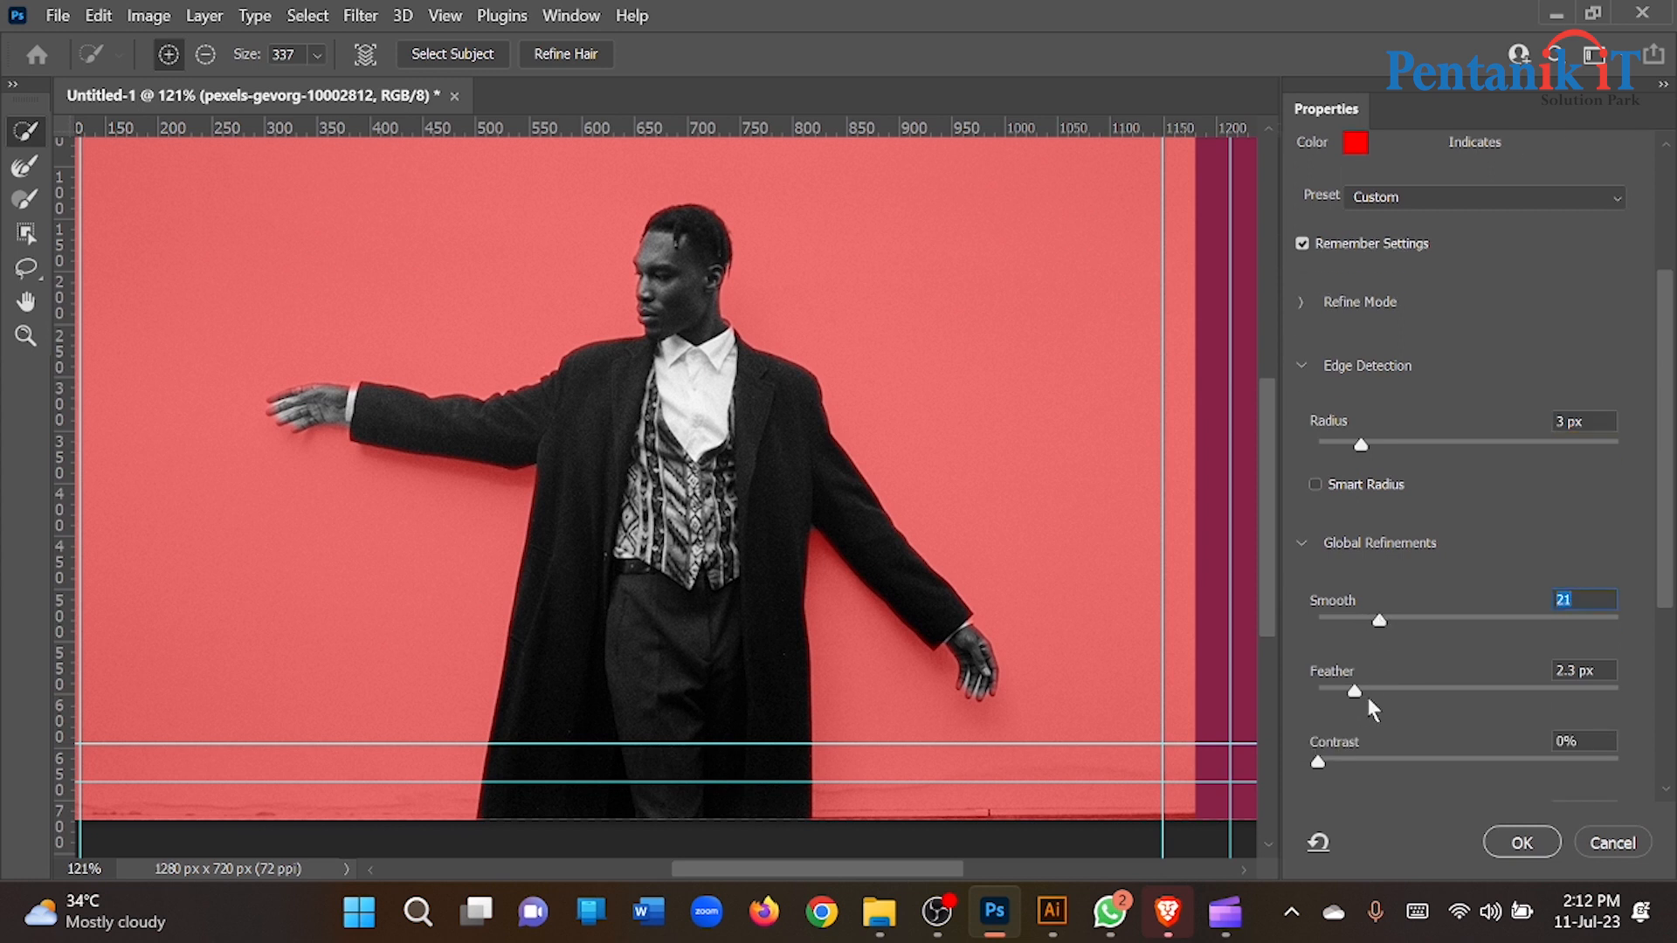
Set the refined selection to output as New Layer with Layer Mask and apply it.
scroll(1371, 700, down, 5)
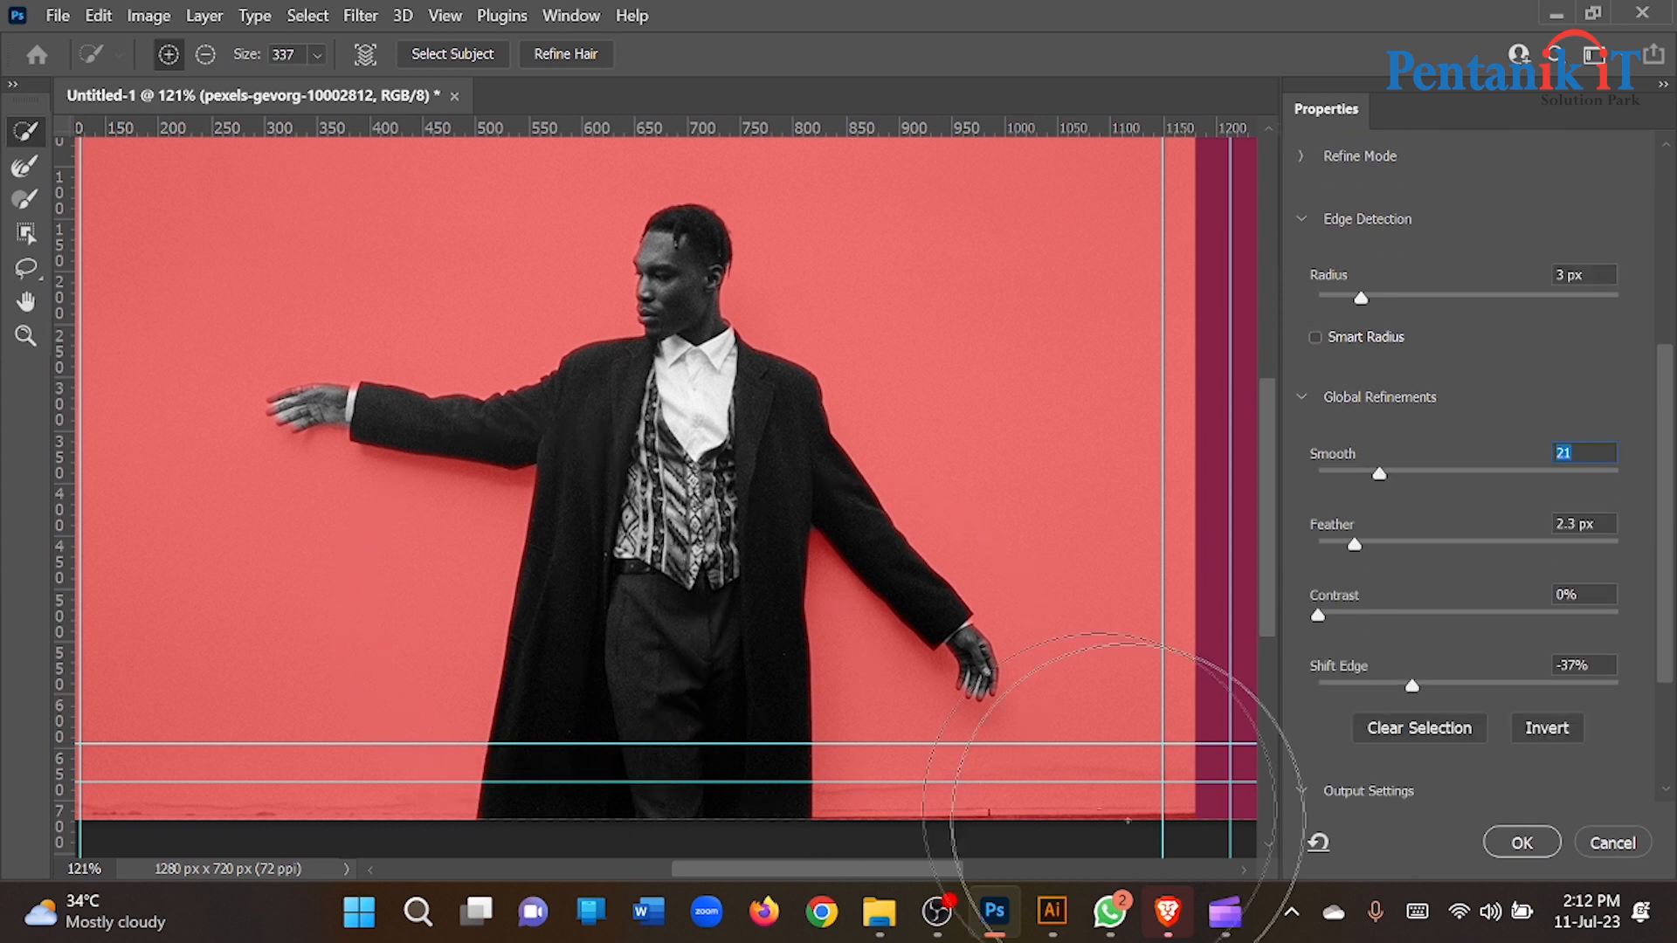
scroll(1311, 718, down, 3)
scroll(1383, 738, down, 2)
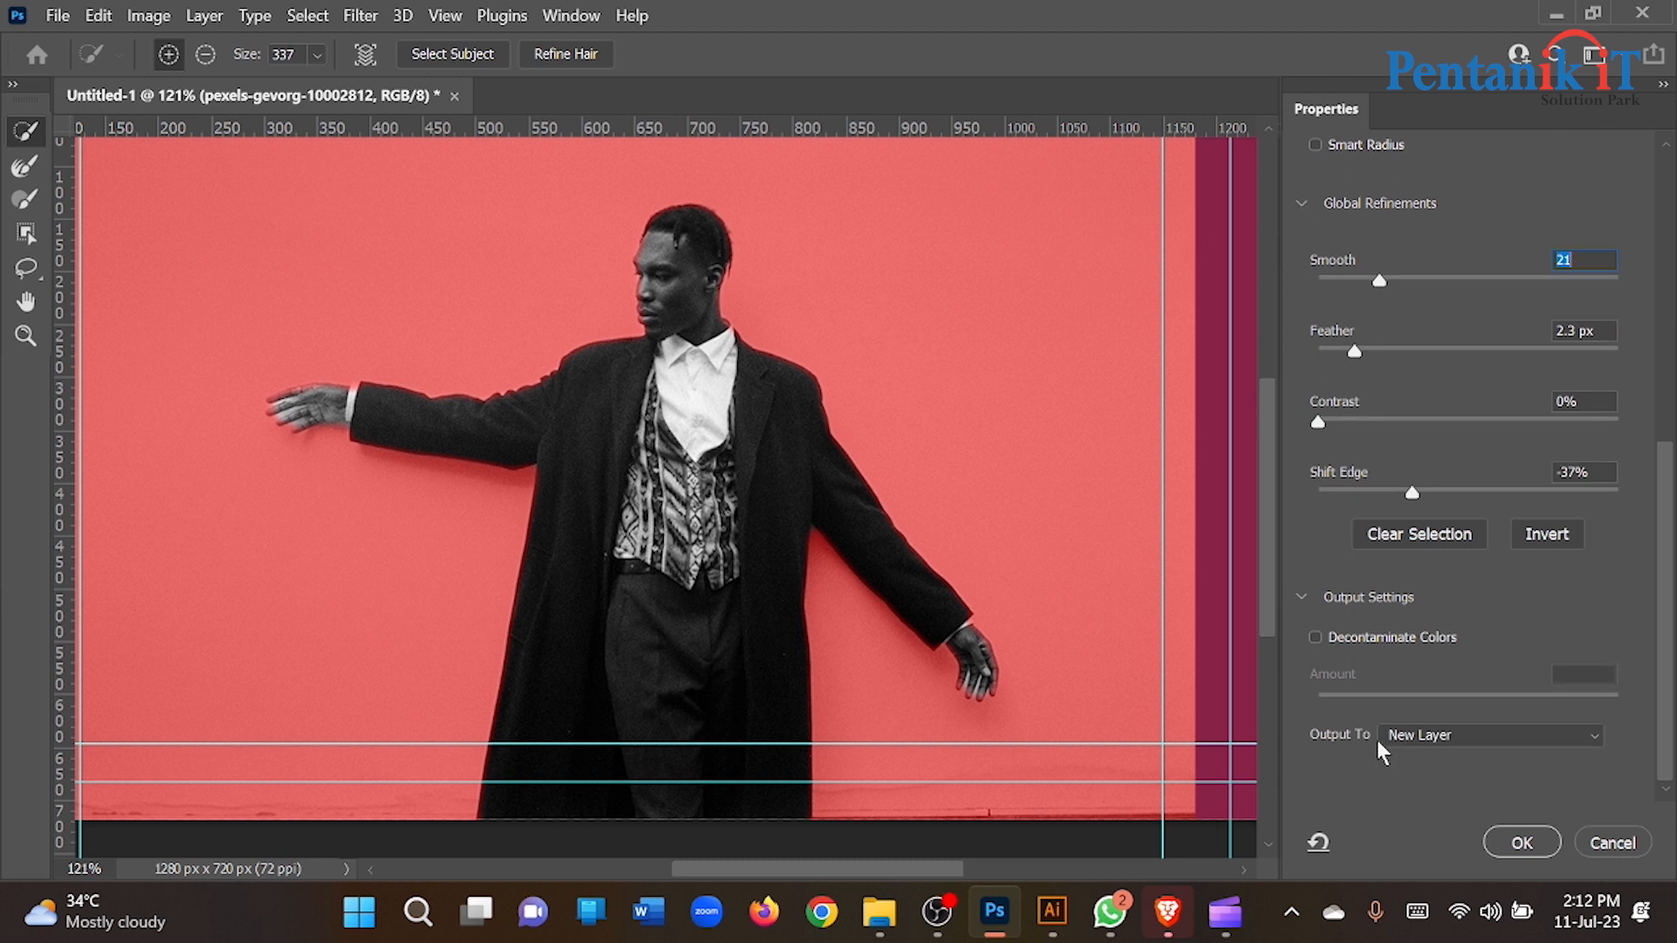
click(1441, 735)
click(1482, 815)
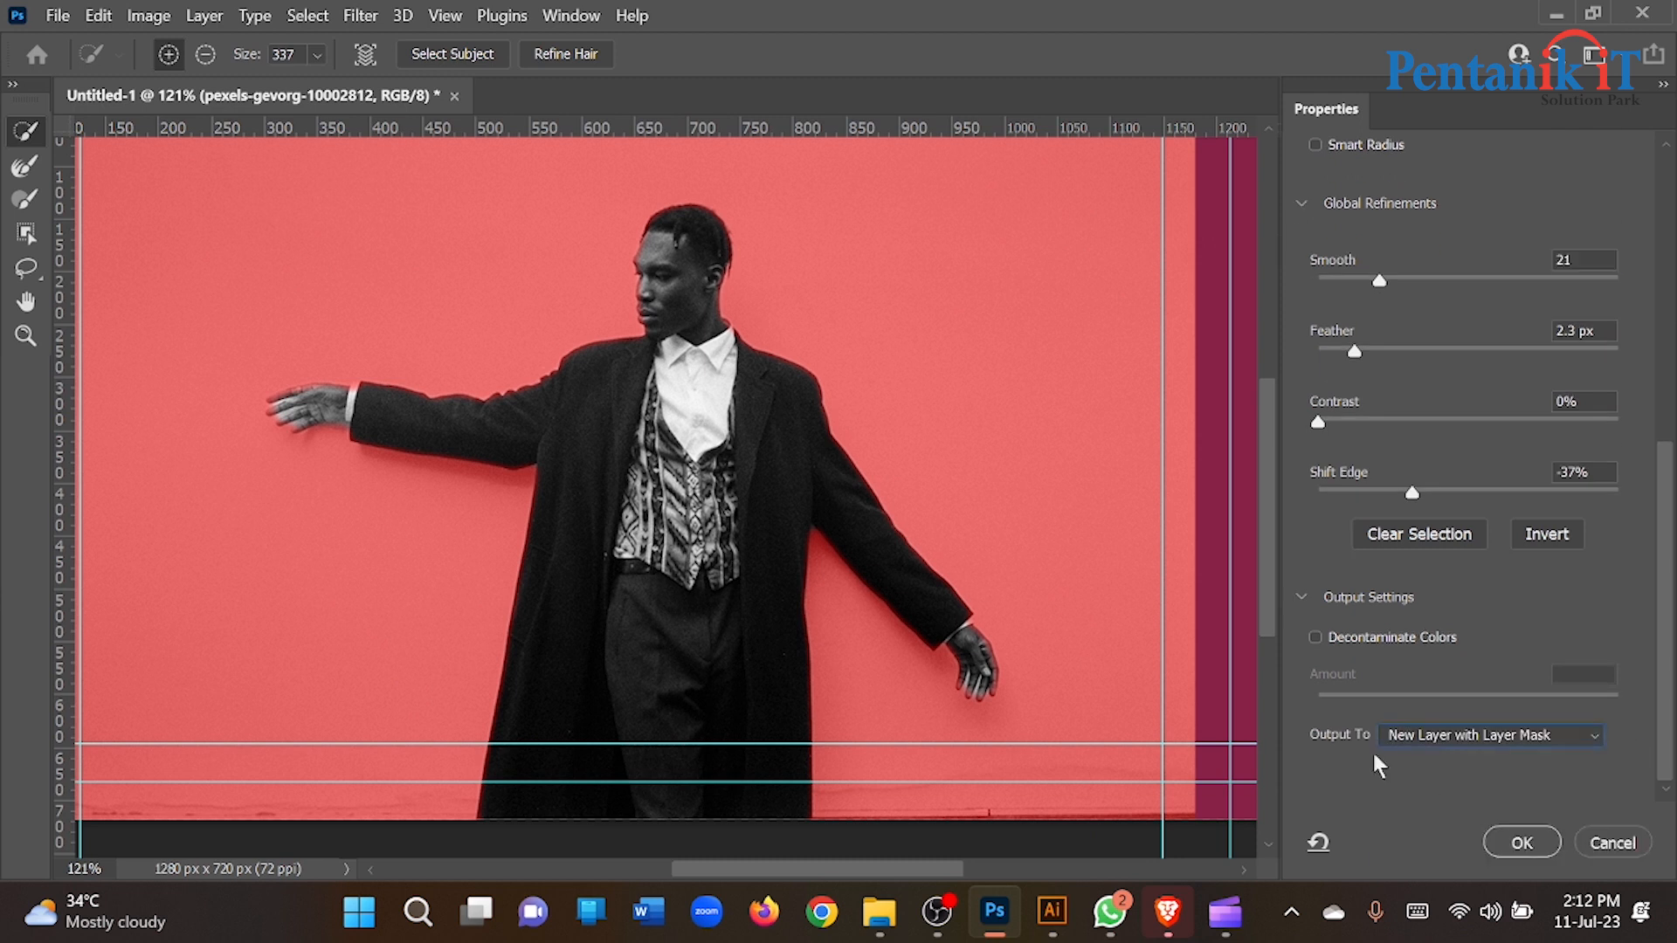
click(1524, 842)
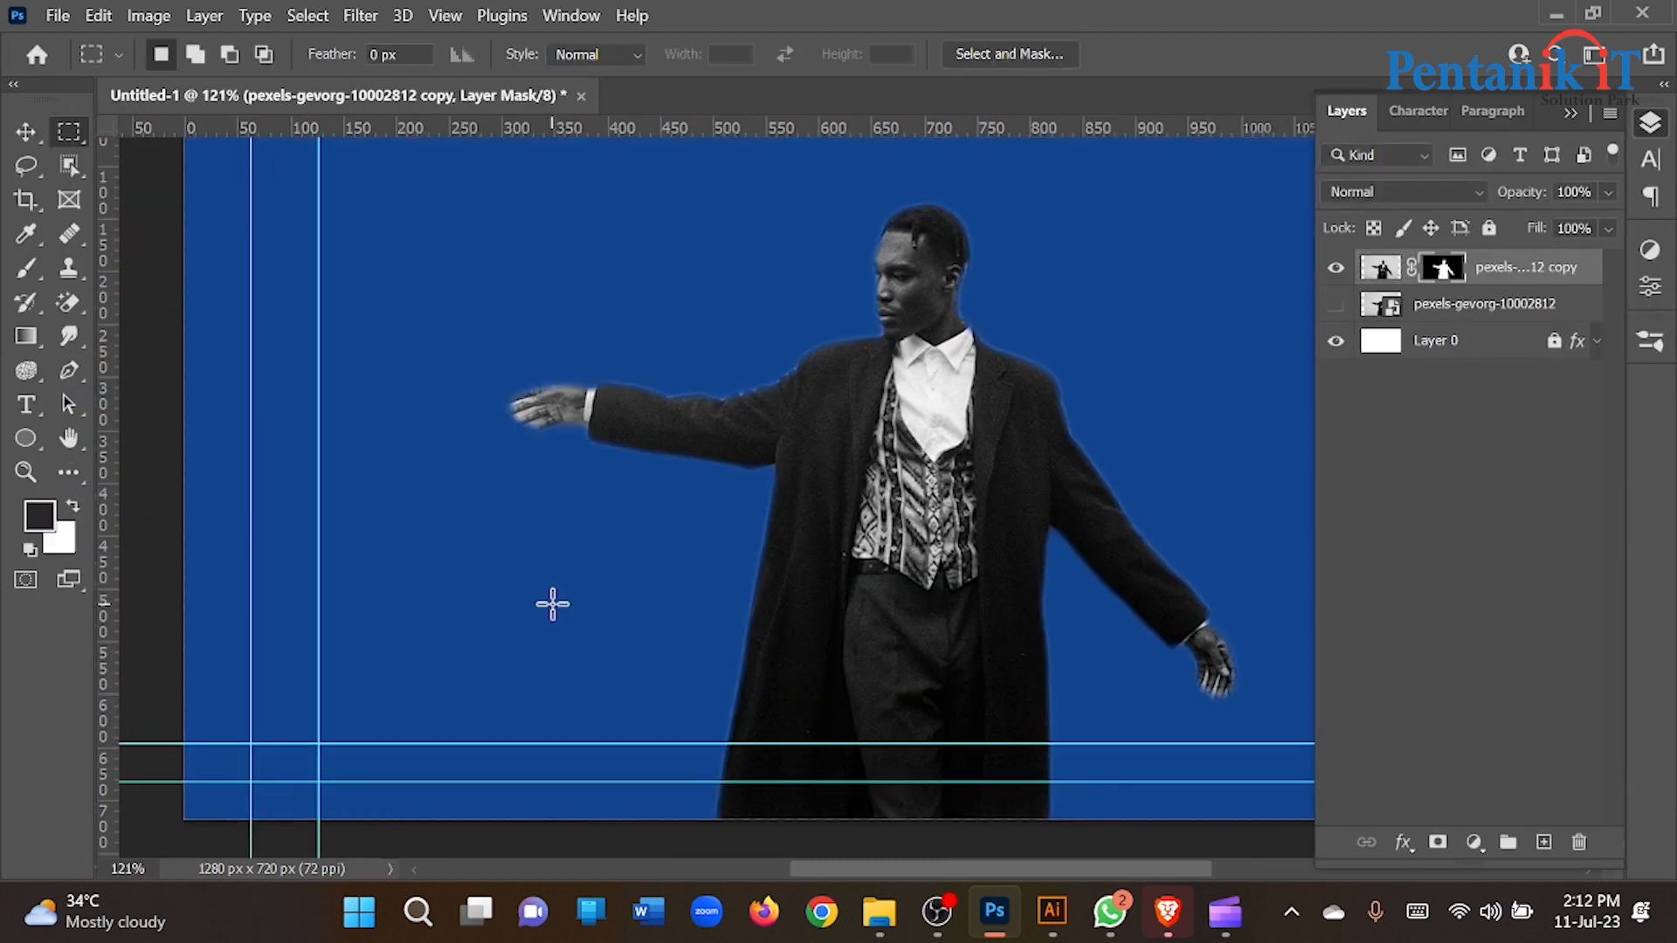
Inspect the edges of the masked cutout around the outstretched hand and undo the masked layer.
scroll(464, 505, down, 7)
scroll(639, 421, up, 6)
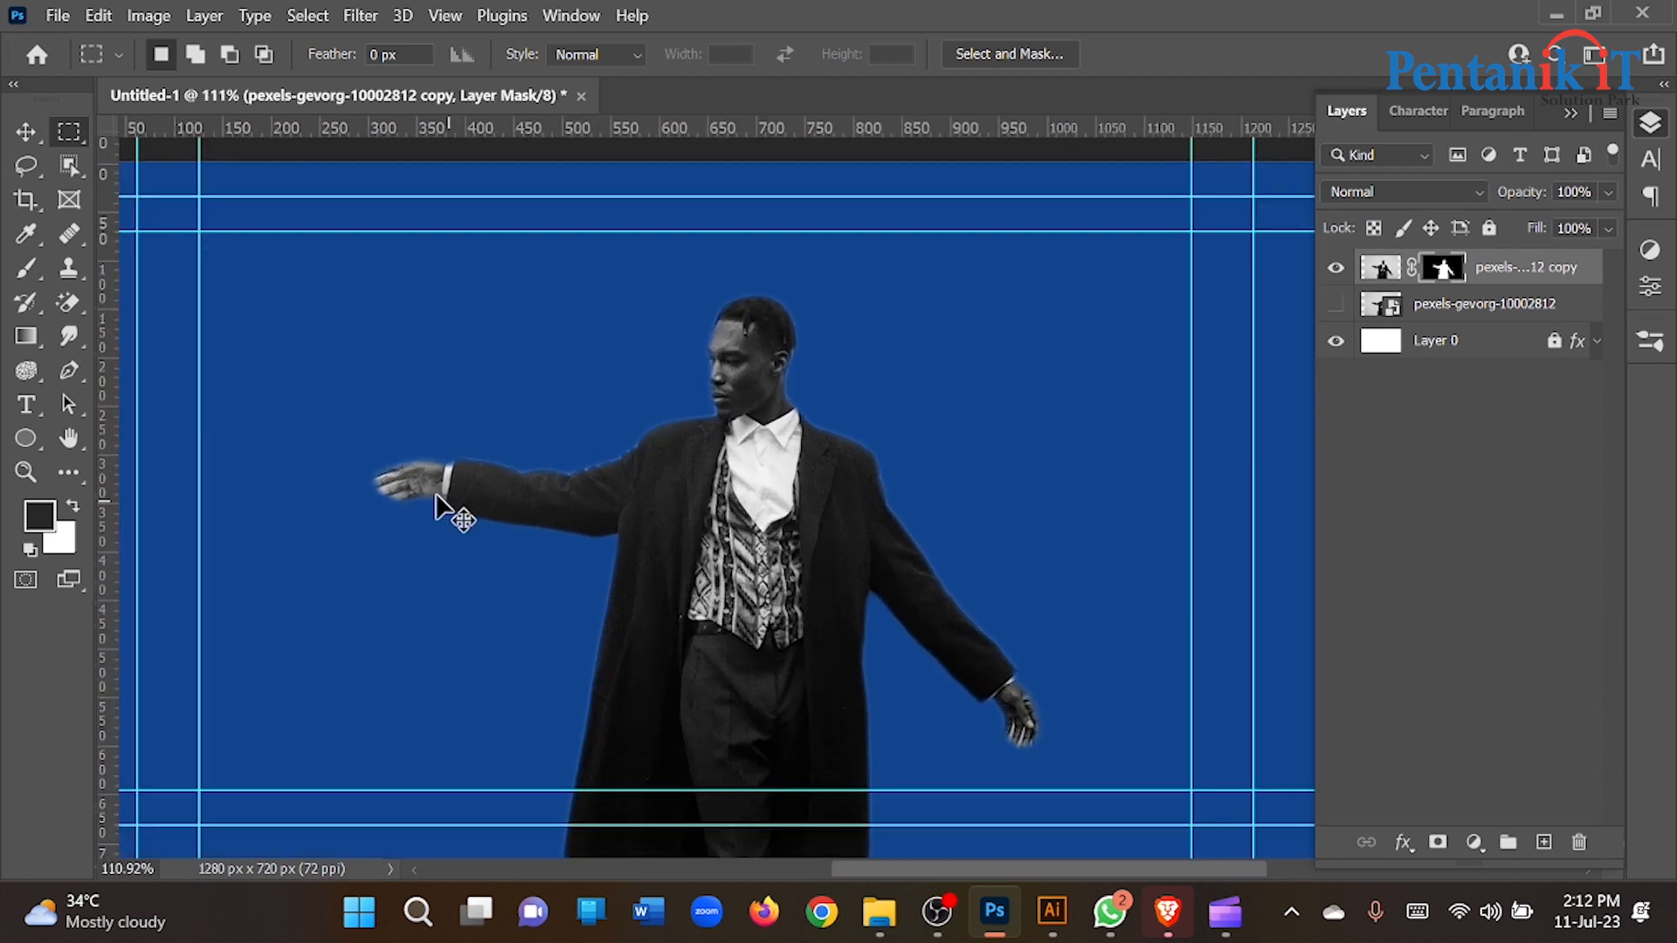
scroll(410, 489, up, 2)
key(ctrl+z)
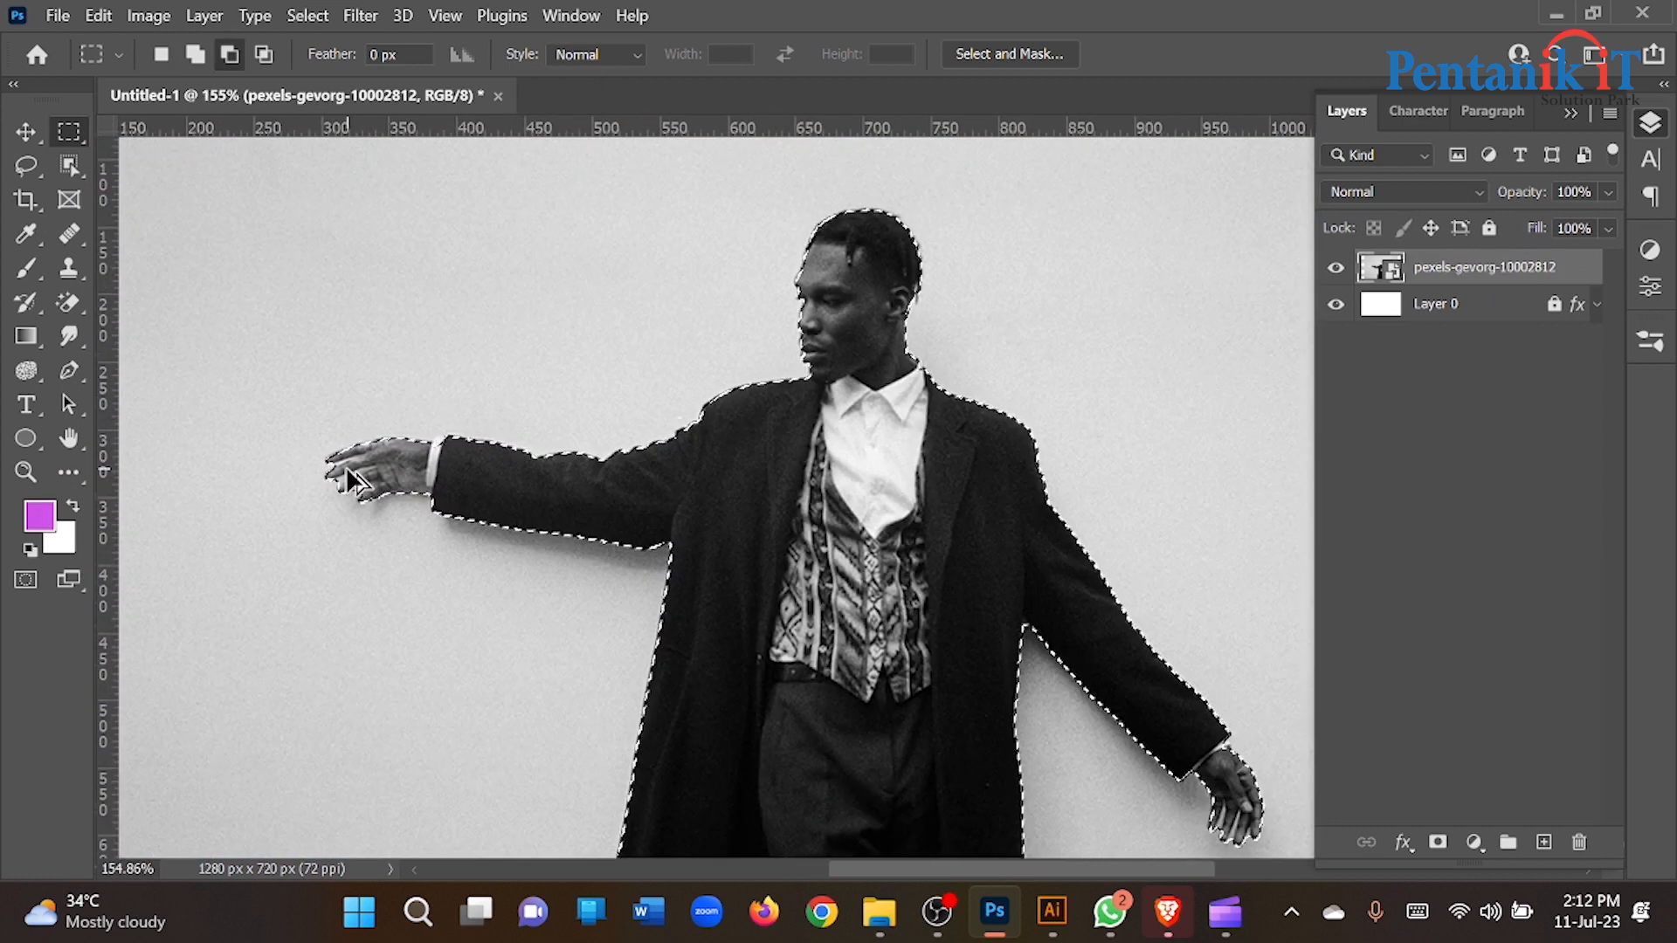
Refine the man's selection again in Select and Mask with Feather 1.0 px and Shift Edge -18%, and apply it.
scroll(346, 467, down, 2)
scroll(346, 467, down, 1)
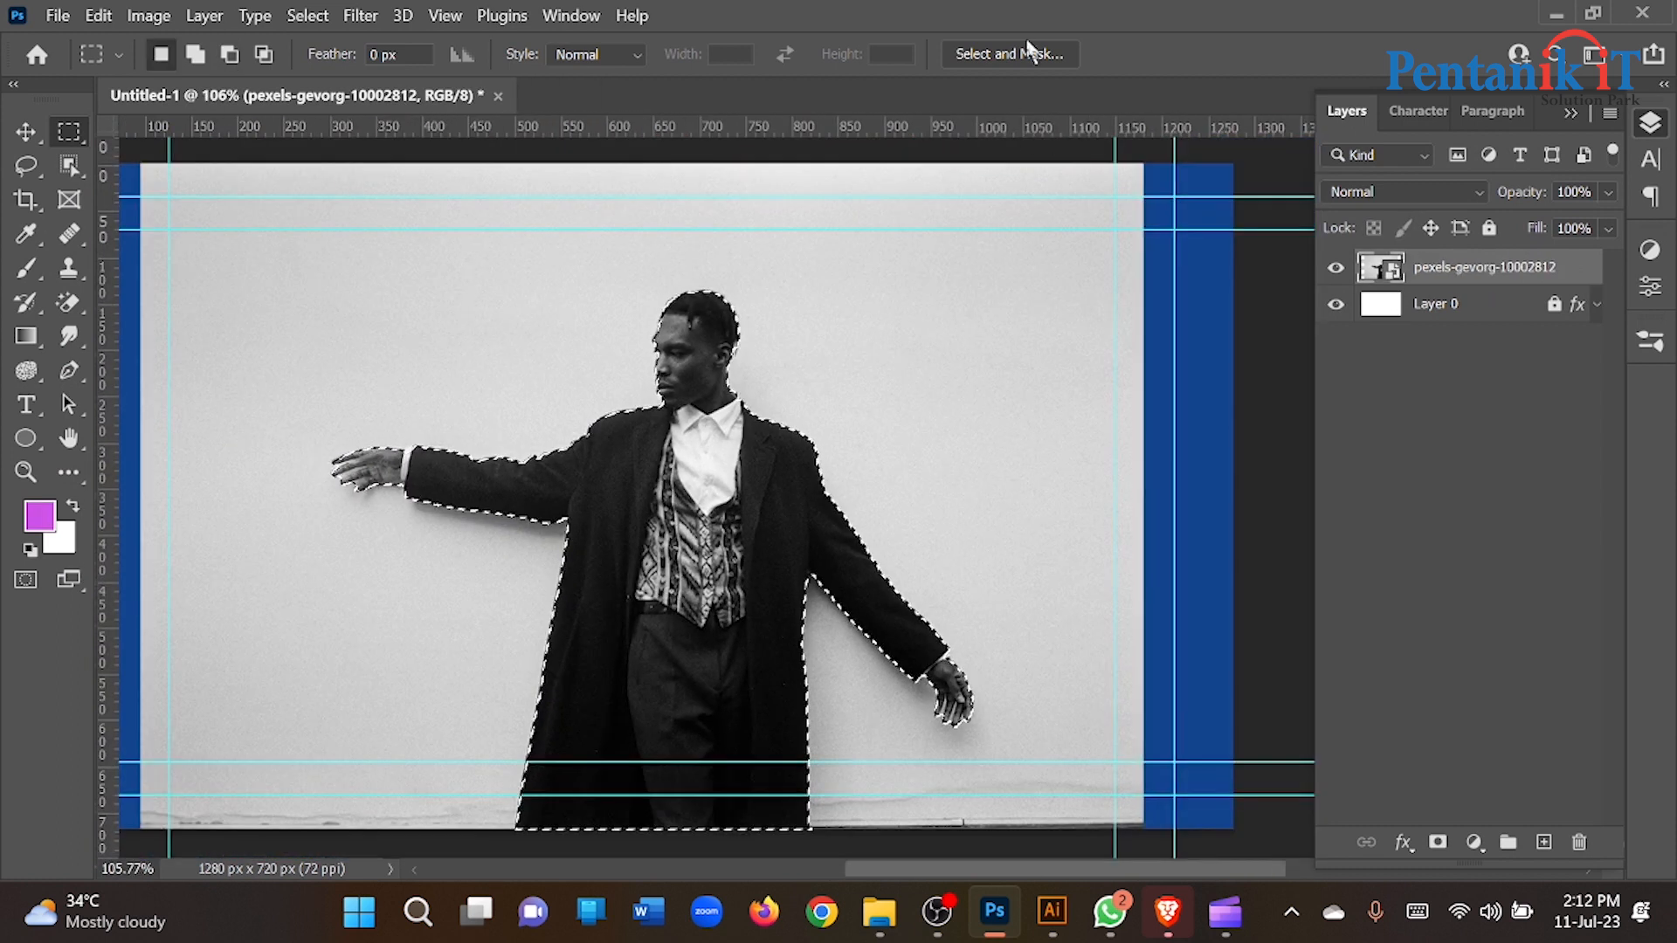
click(1031, 52)
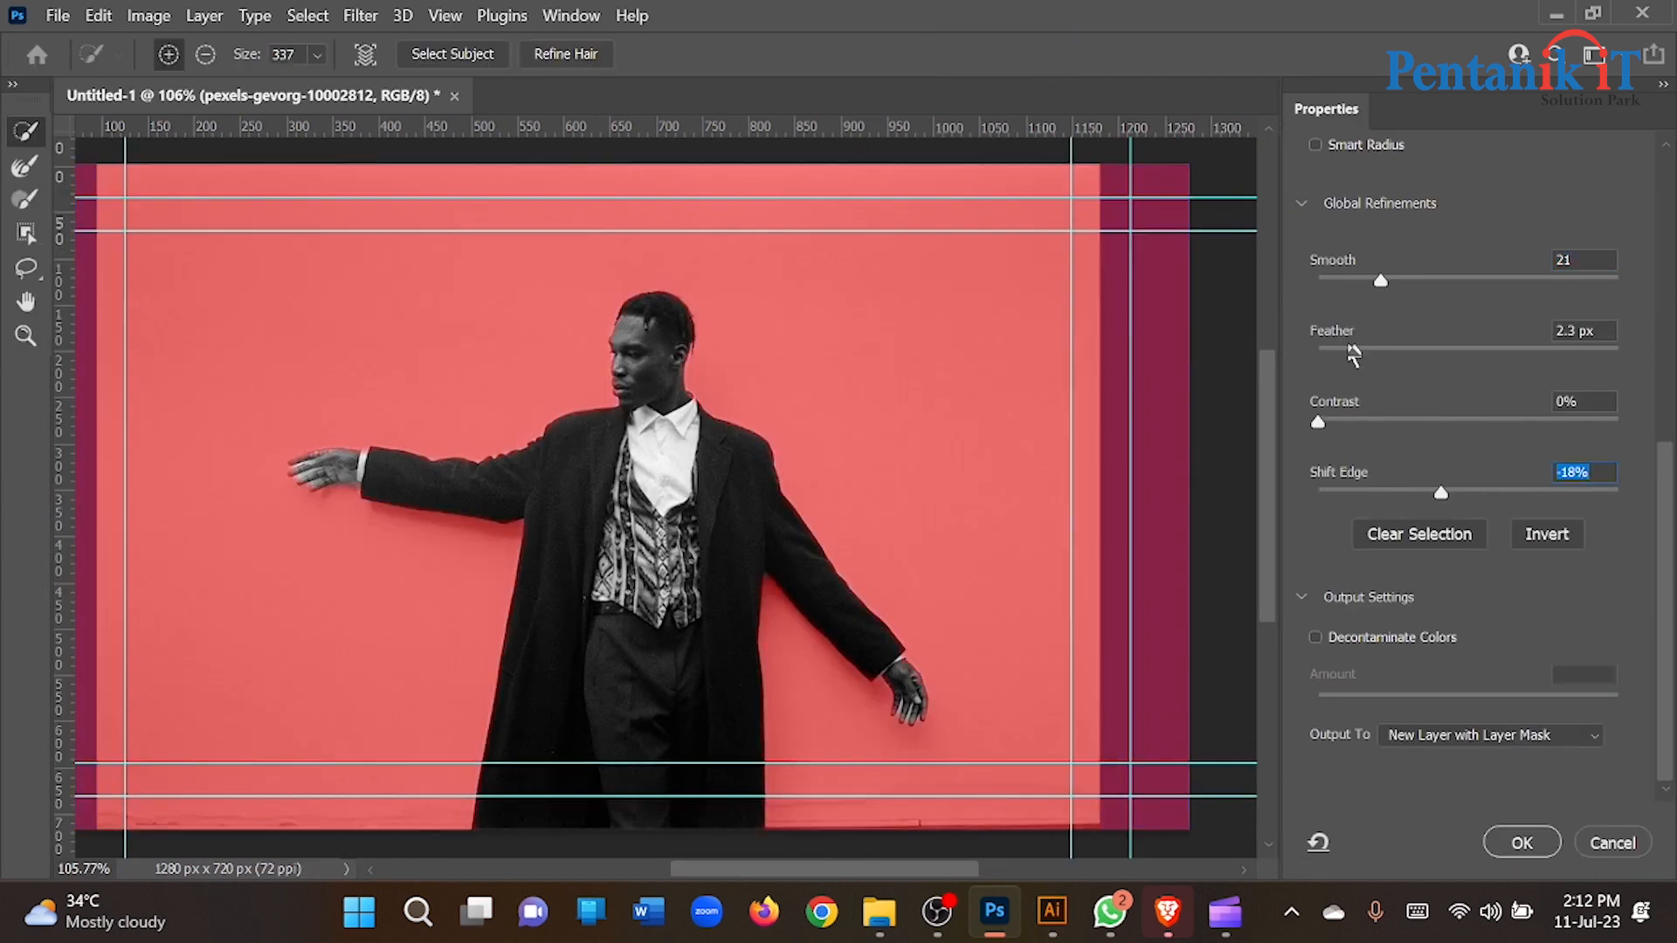
click(1522, 843)
Add the missing part of the white shirt cuff at the outstretched hand to the selection with the Quick Selection tool.
scroll(591, 474, up, 4)
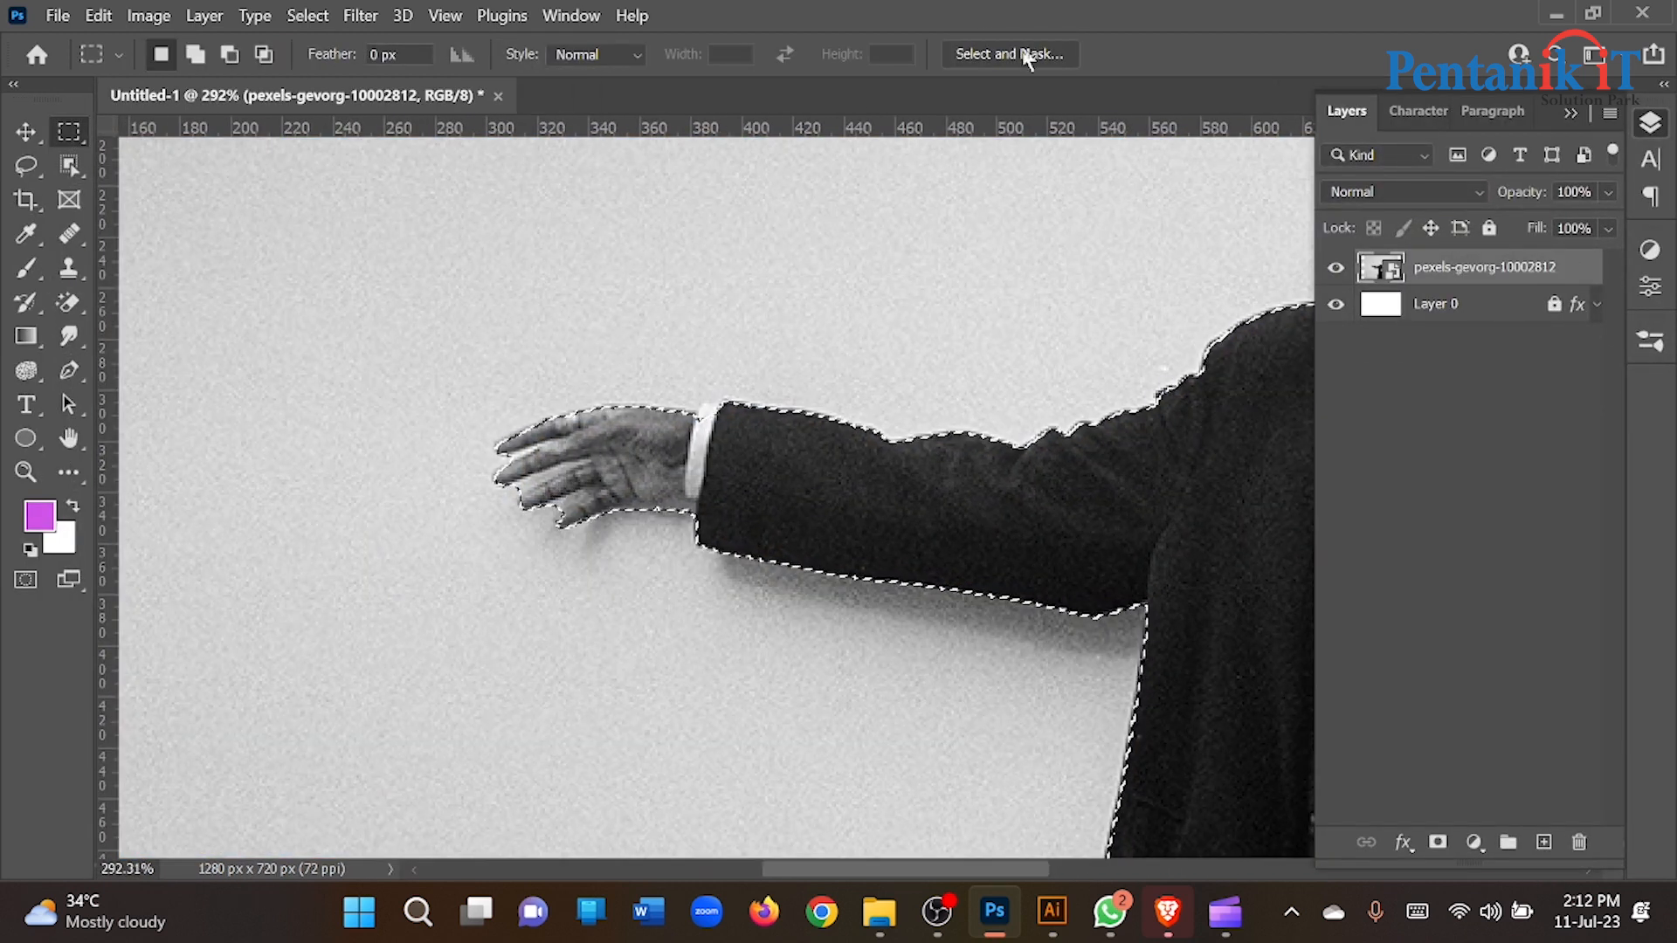
scroll(528, 476, up, 1)
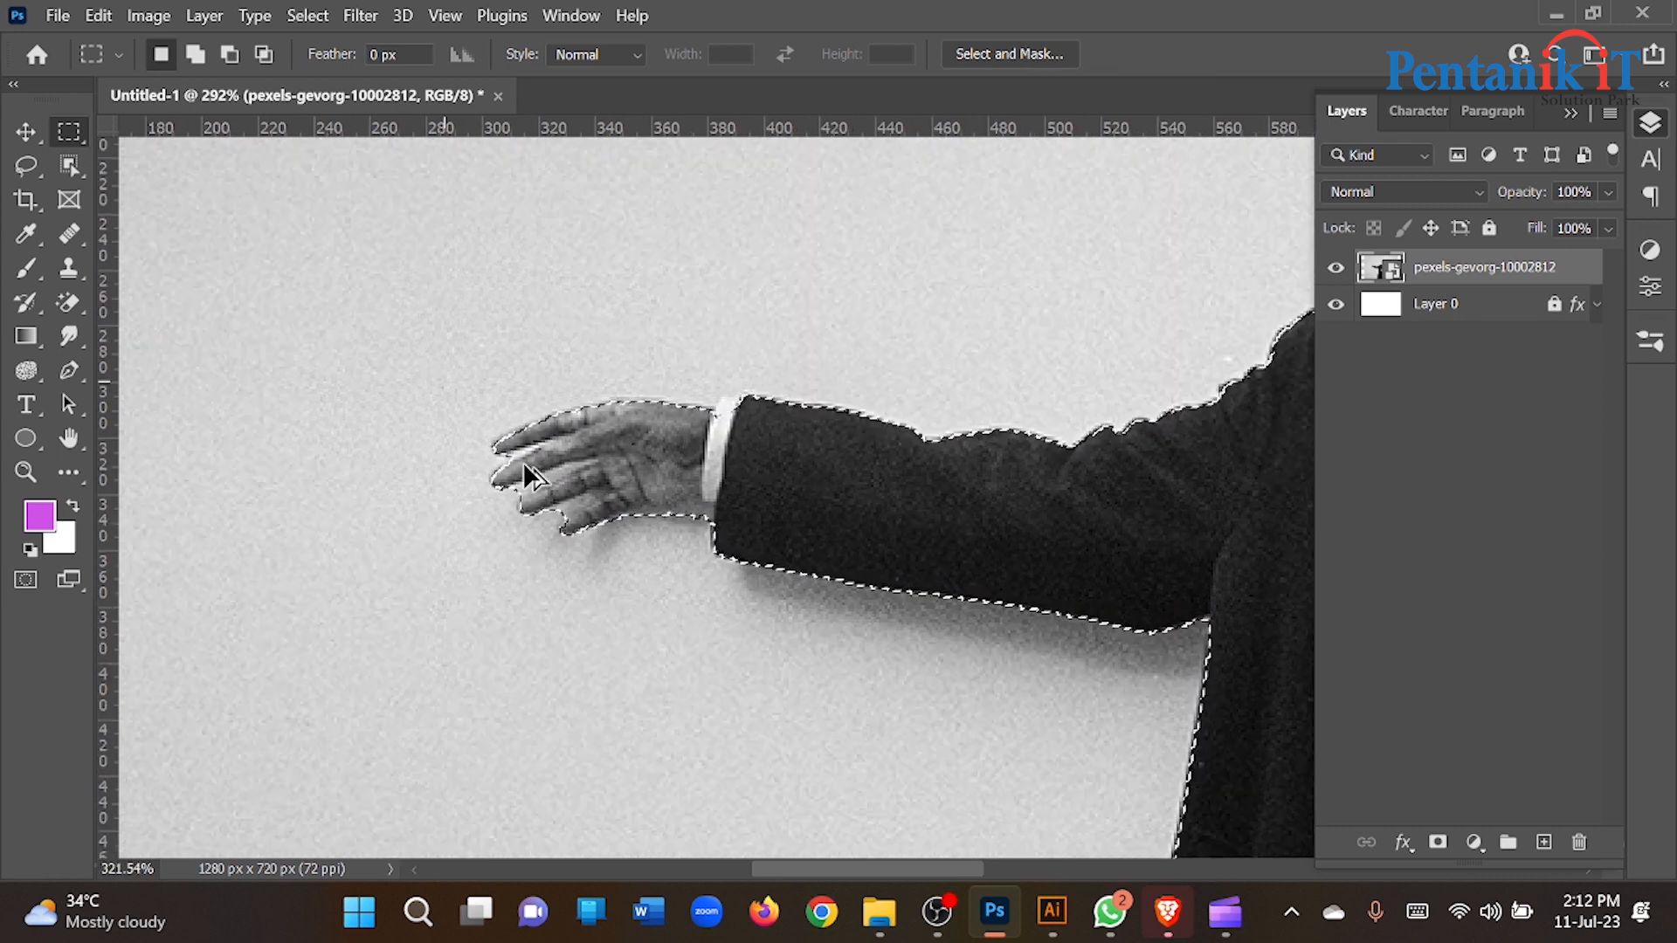
scroll(528, 476, up, 10)
right_click(72, 168)
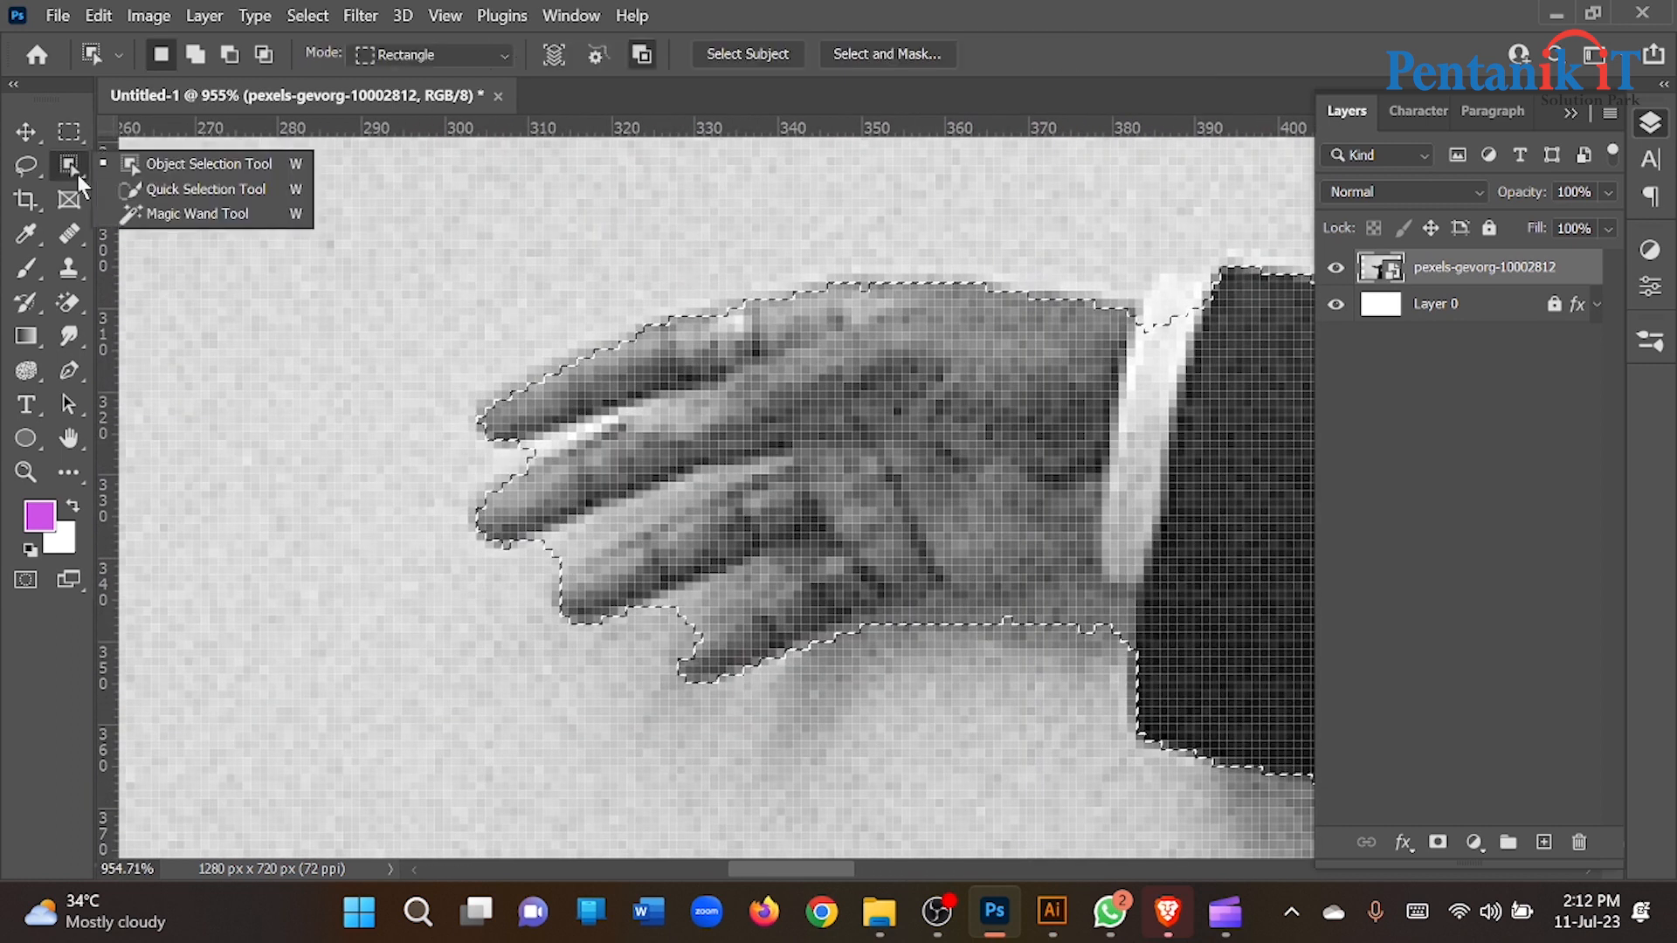
click(167, 194)
mouse_move(646, 412)
mouse_down()
mouse_move(457, 433)
mouse_move(647, 371)
mouse_up()
mouse_move(1238, 316)
mouse_down()
mouse_move(901, 376)
mouse_move(771, 351)
mouse_move(645, 373)
mouse_up()
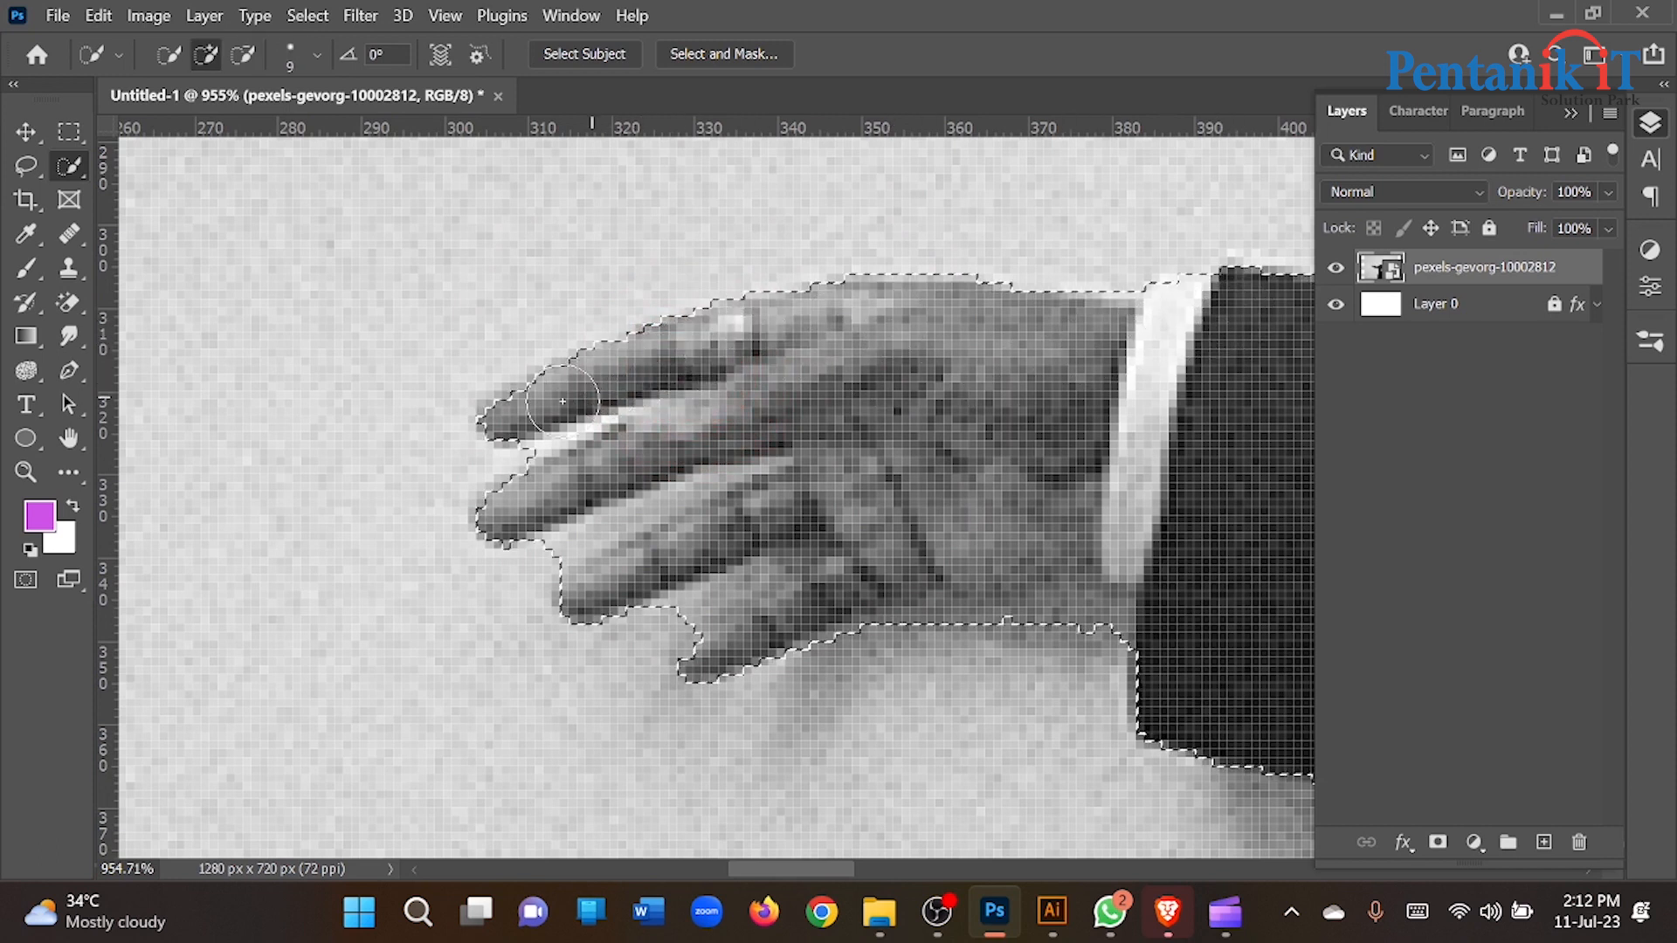
Subtract the background gap between the two upper fingers of the outstretched hand from the selection.
scroll(532, 457, up, 3)
drag(444, 483, 347, 524)
drag(590, 423, 519, 456)
drag(607, 416, 705, 363)
Subtract the background gaps between the lower fingers of the outstretched hand from the selection.
scroll(524, 553, down, 1)
key(alt)
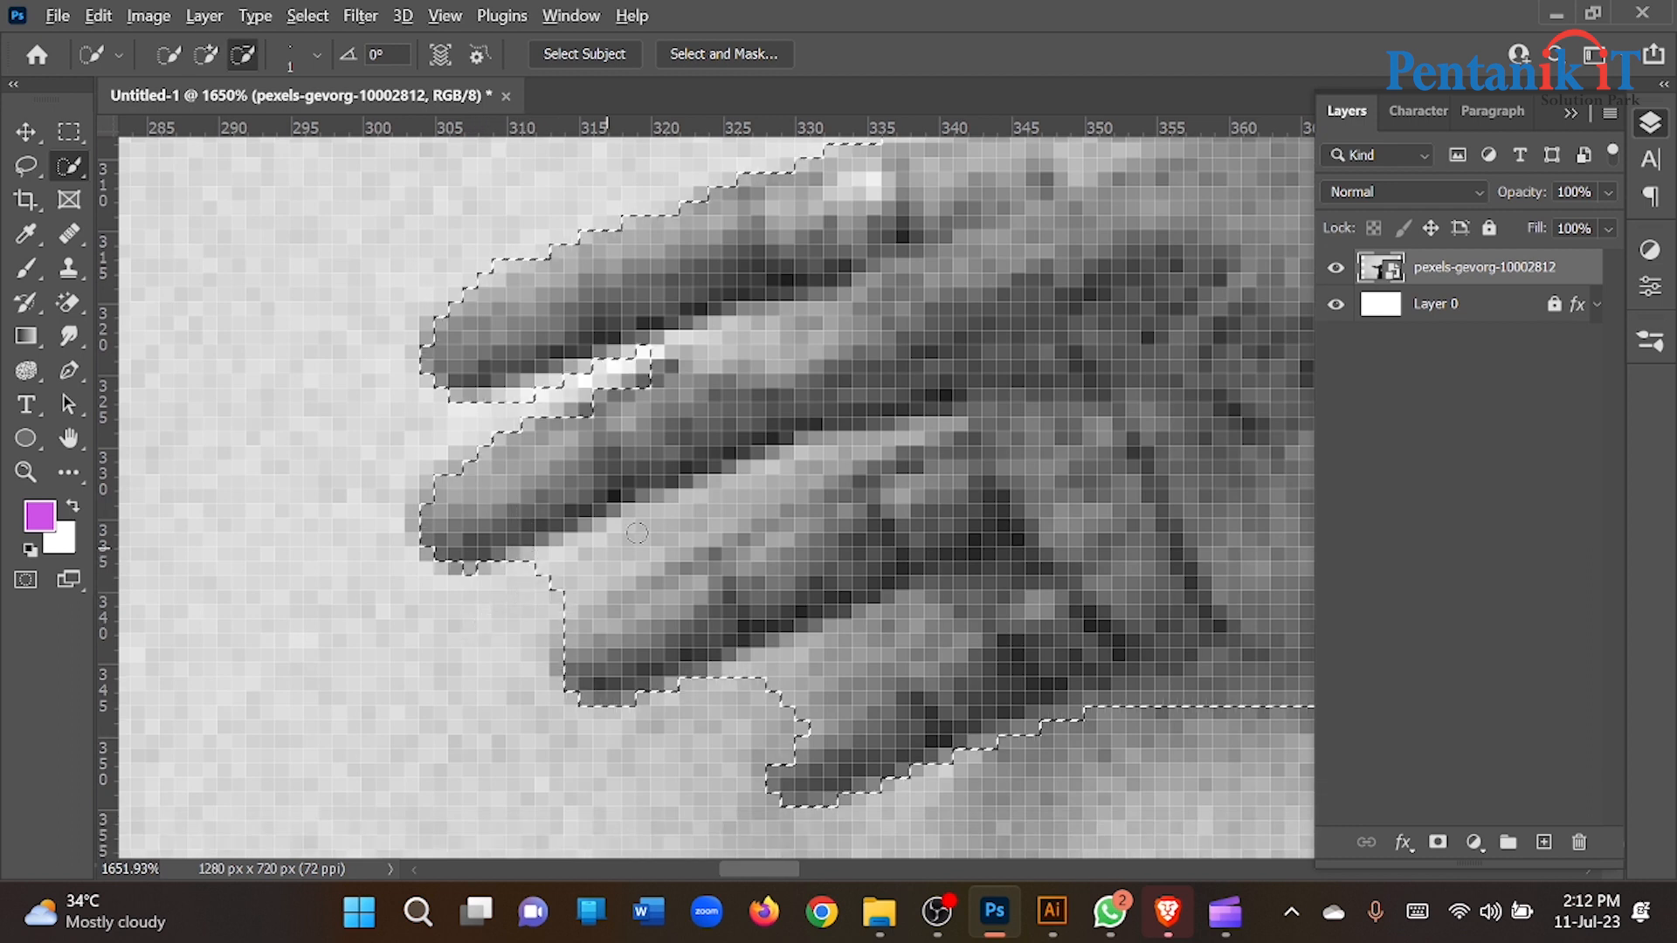
mouse_move(902, 441)
mouse_down()
mouse_move(612, 567)
mouse_move(689, 588)
mouse_up()
drag(934, 511, 581, 655)
drag(864, 654, 769, 706)
drag(957, 639, 926, 632)
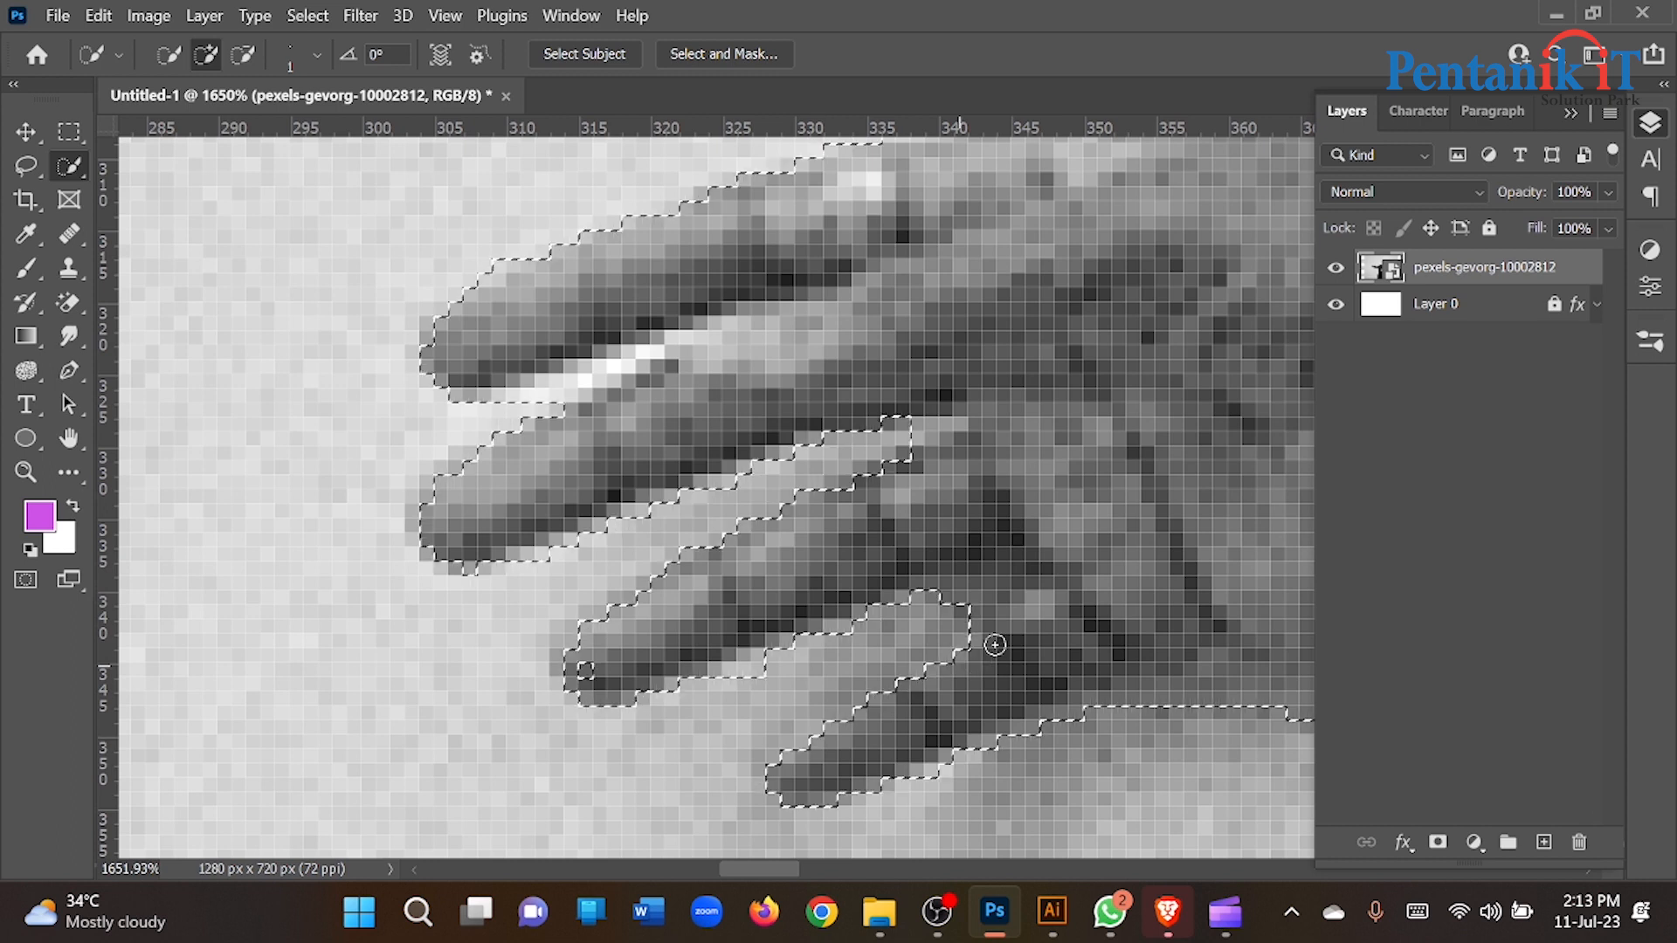
Output the corrected selection of the man through Select and Mask as a new layer with a layer mask.
scroll(760, 696, down, 10)
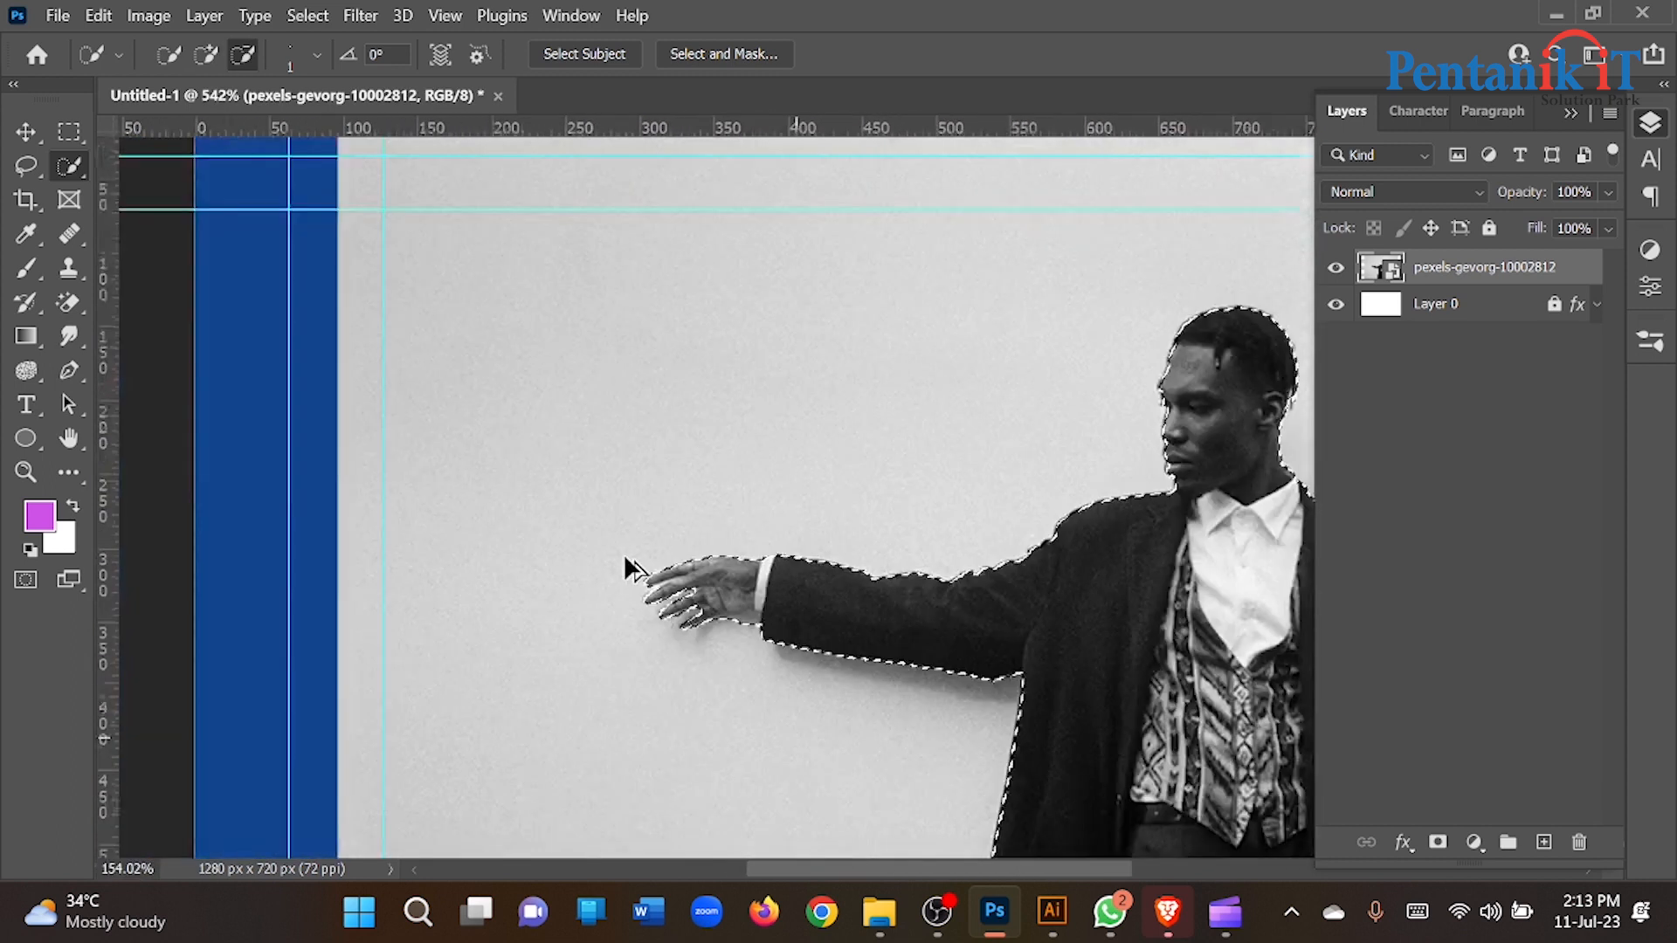
scroll(627, 568, down, 8)
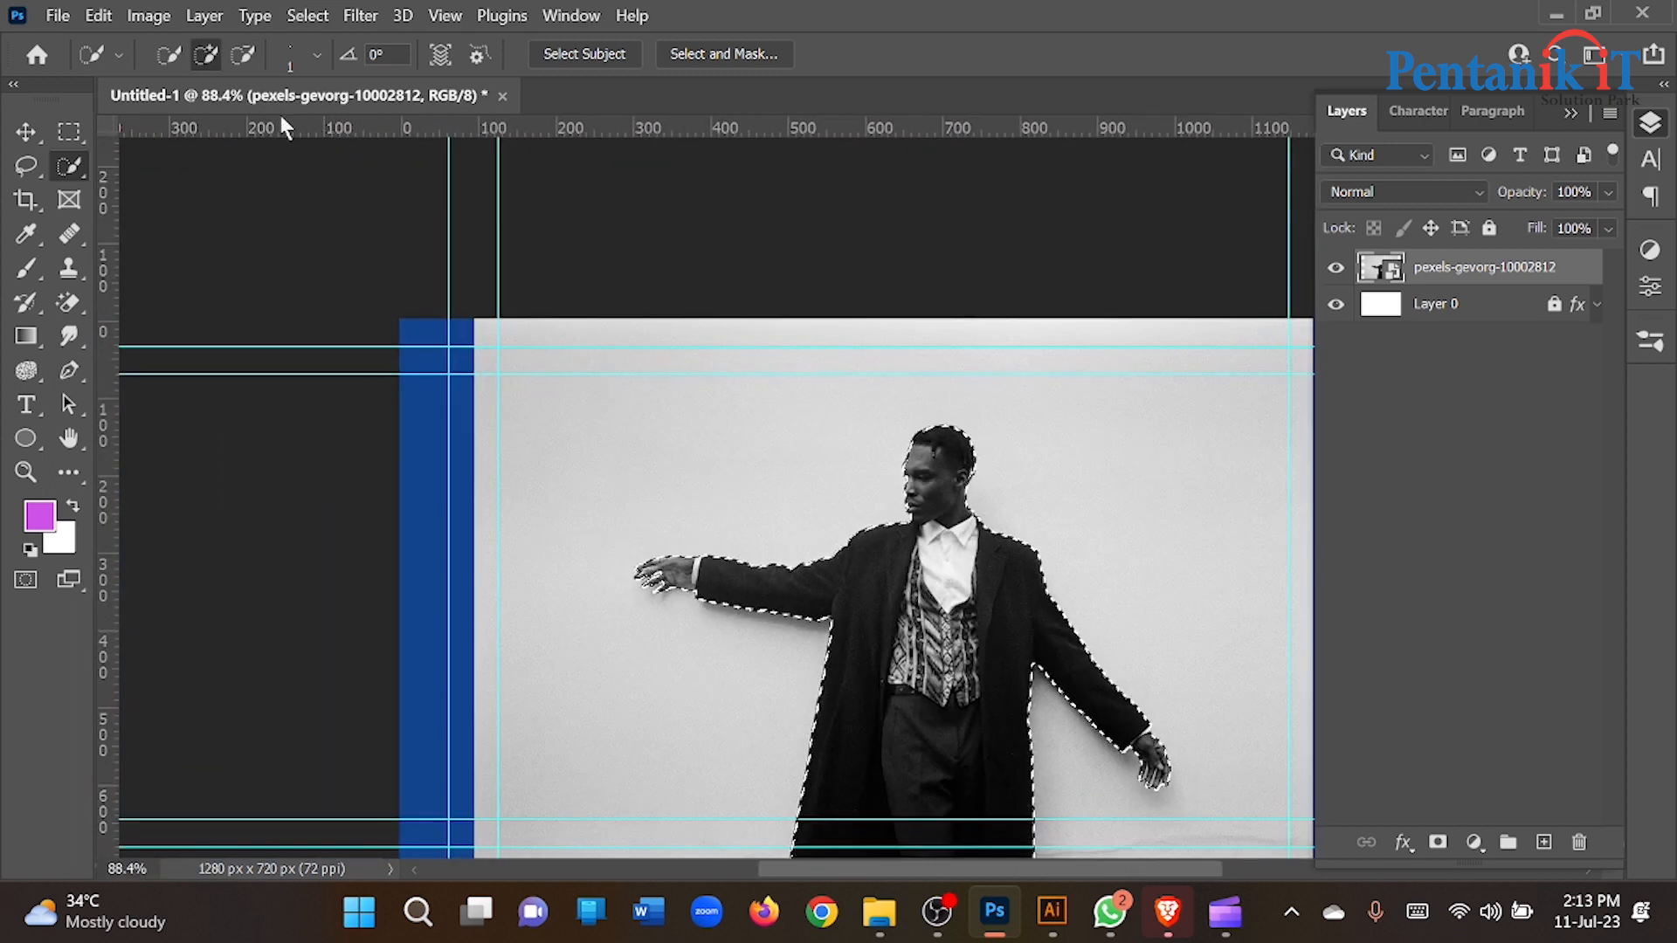
key(m)
click(1005, 54)
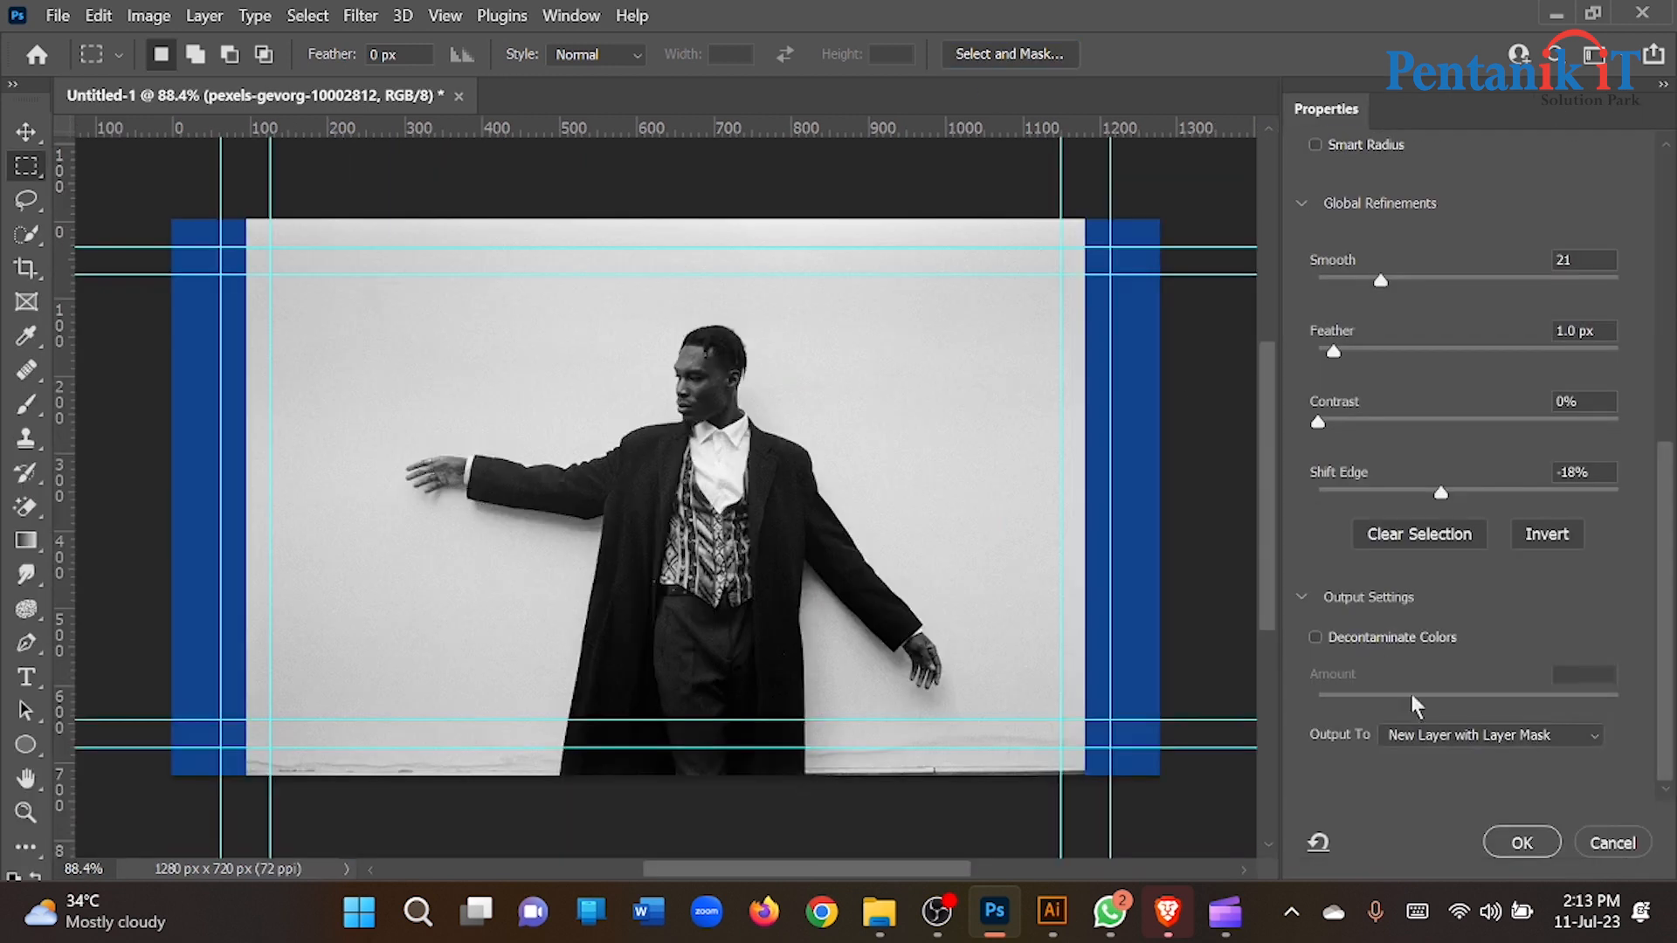
click(1525, 841)
Examine the mask edges around the fingers and sleeve of the outstretched arm.
scroll(658, 495, up, 3)
scroll(658, 490, up, 8)
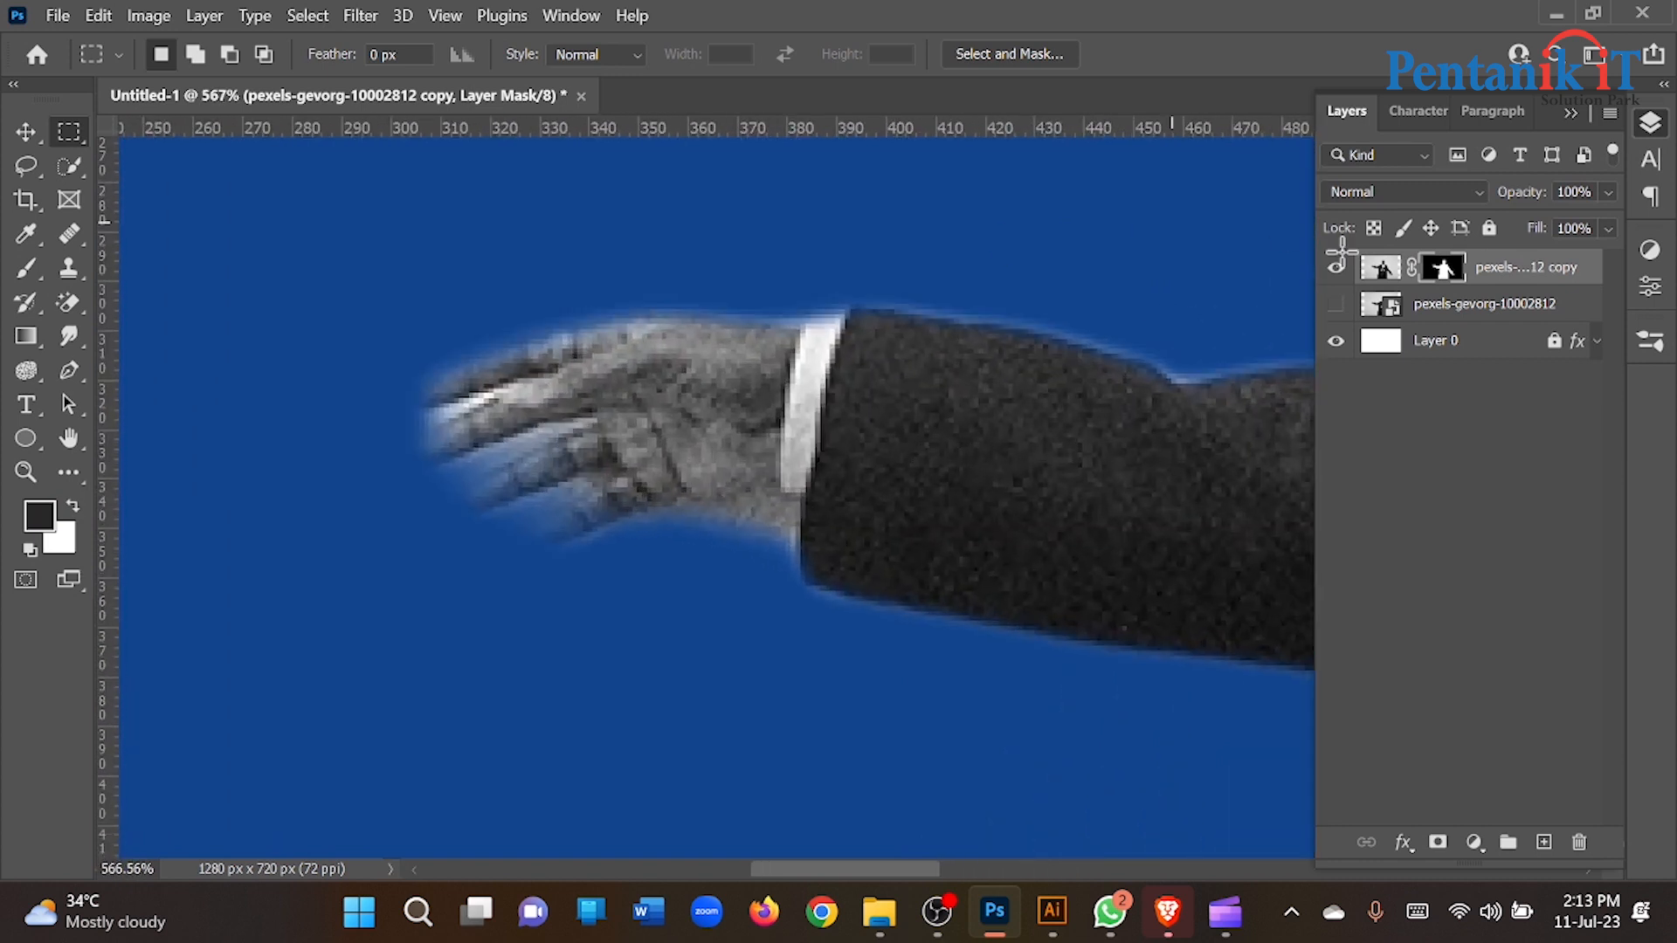
click(31, 274)
scroll(472, 420, up, 6)
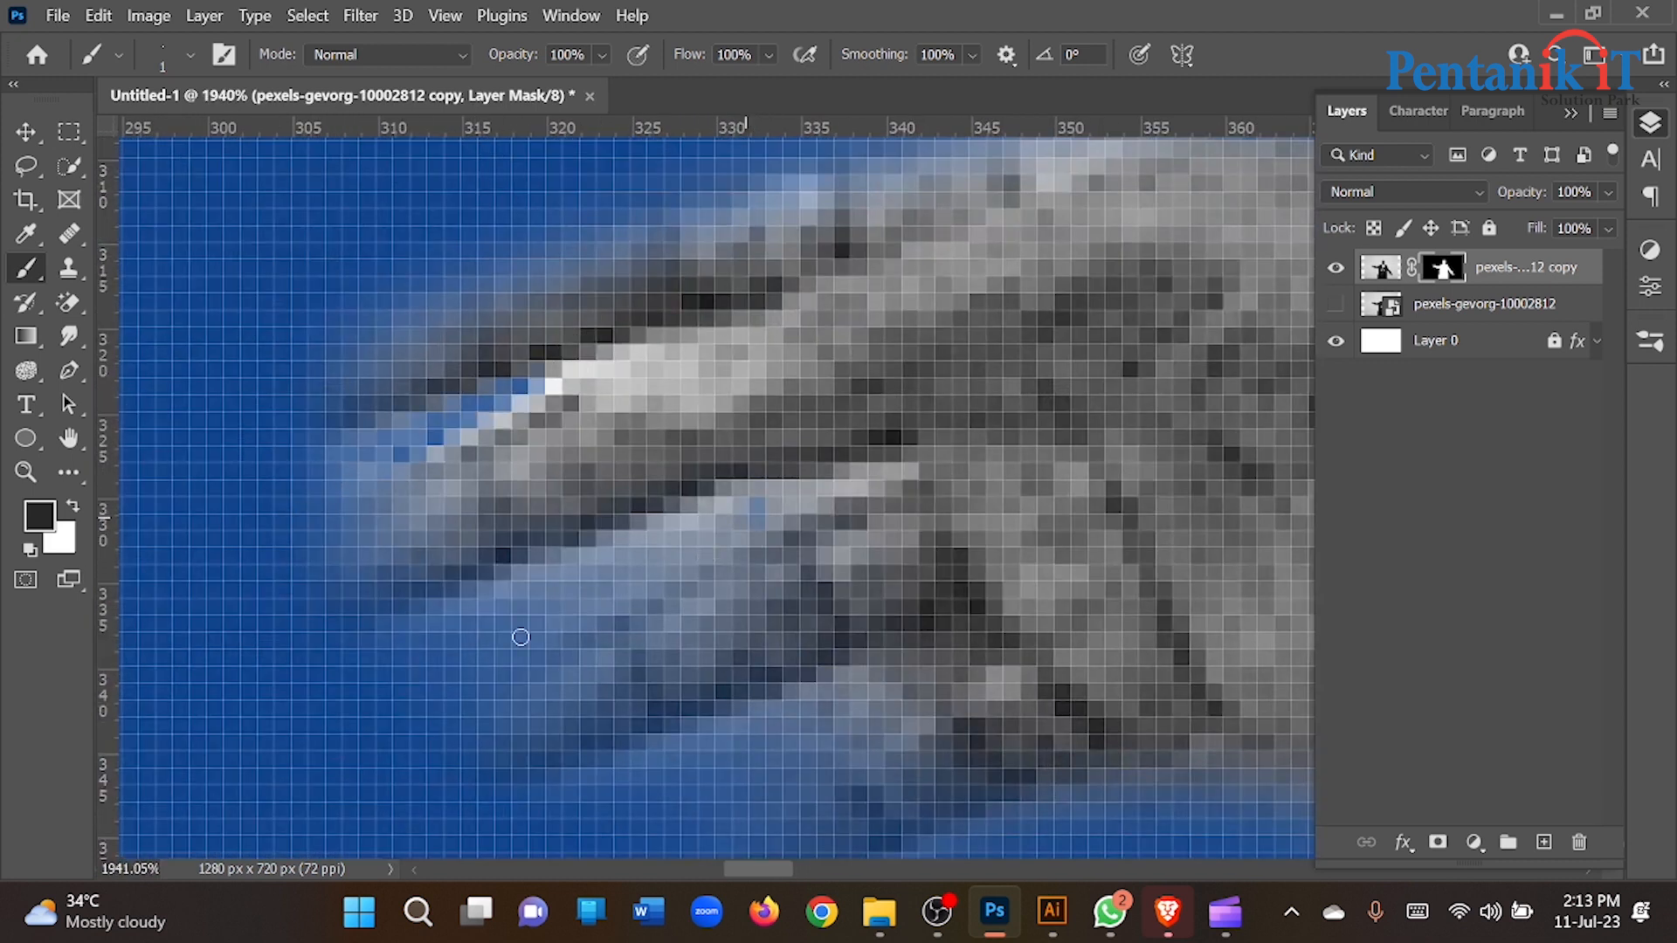
scroll(376, 690, down, 15)
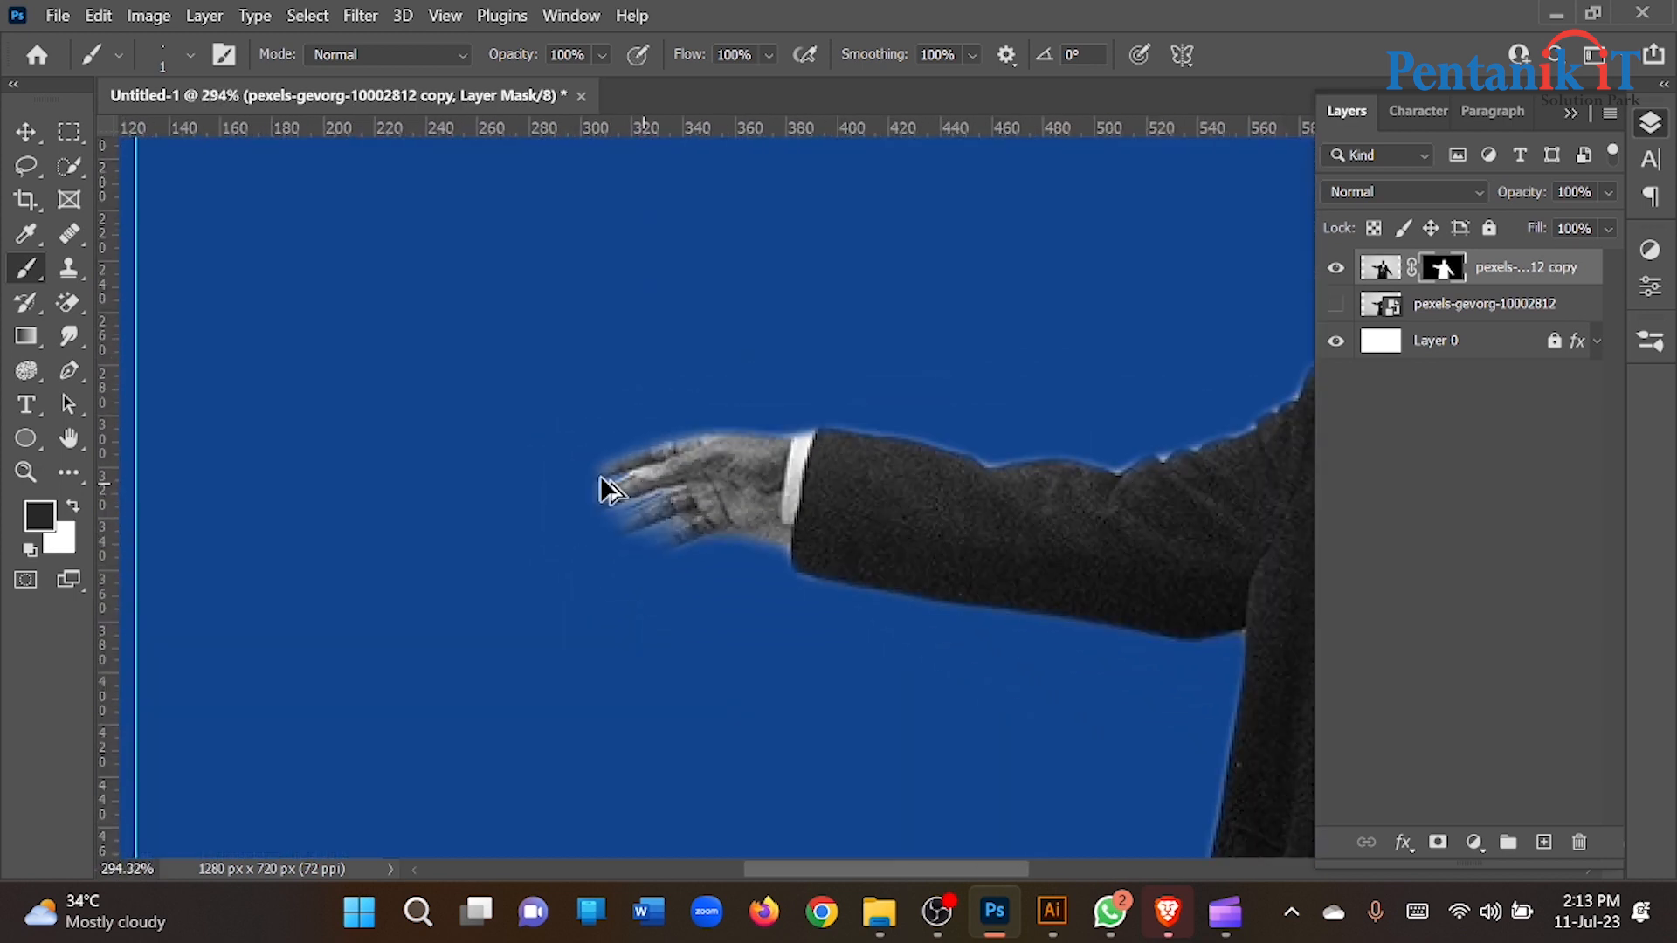
scroll(480, 447, up, 3)
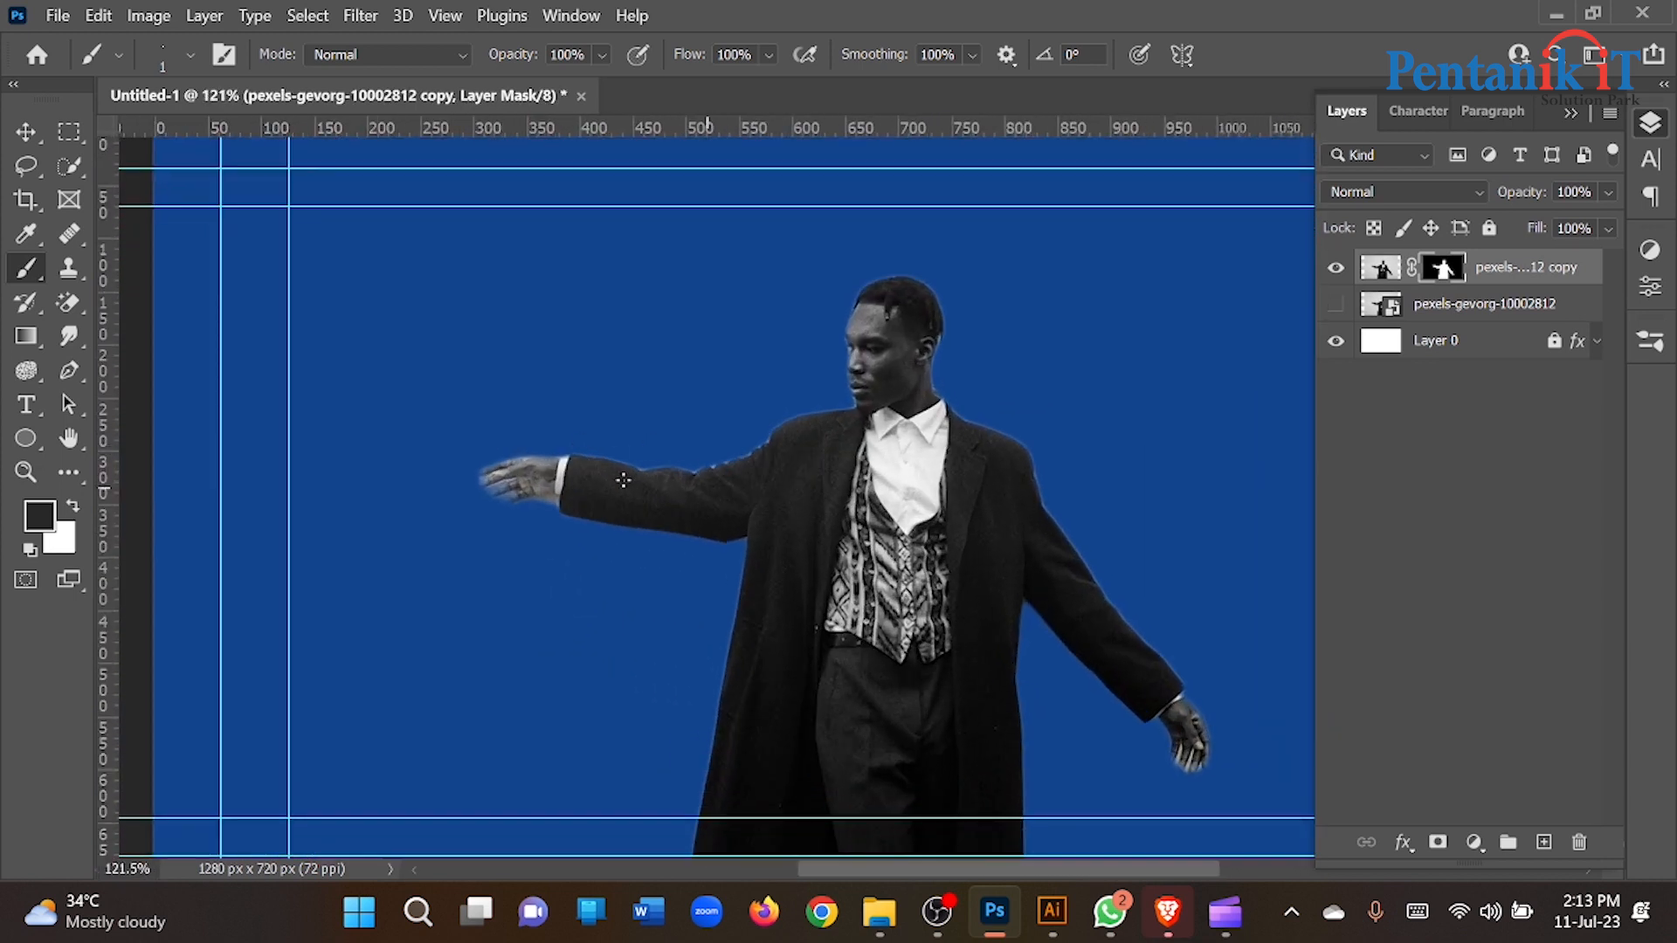
Move the masked cutout of the man slightly to the left on the blue canvas and deselect its layer.
click(24, 136)
scroll(709, 488, down, 3)
mouse_move(755, 498)
mouse_down()
mouse_move(755, 478)
mouse_move(724, 478)
mouse_move(732, 506)
mouse_up()
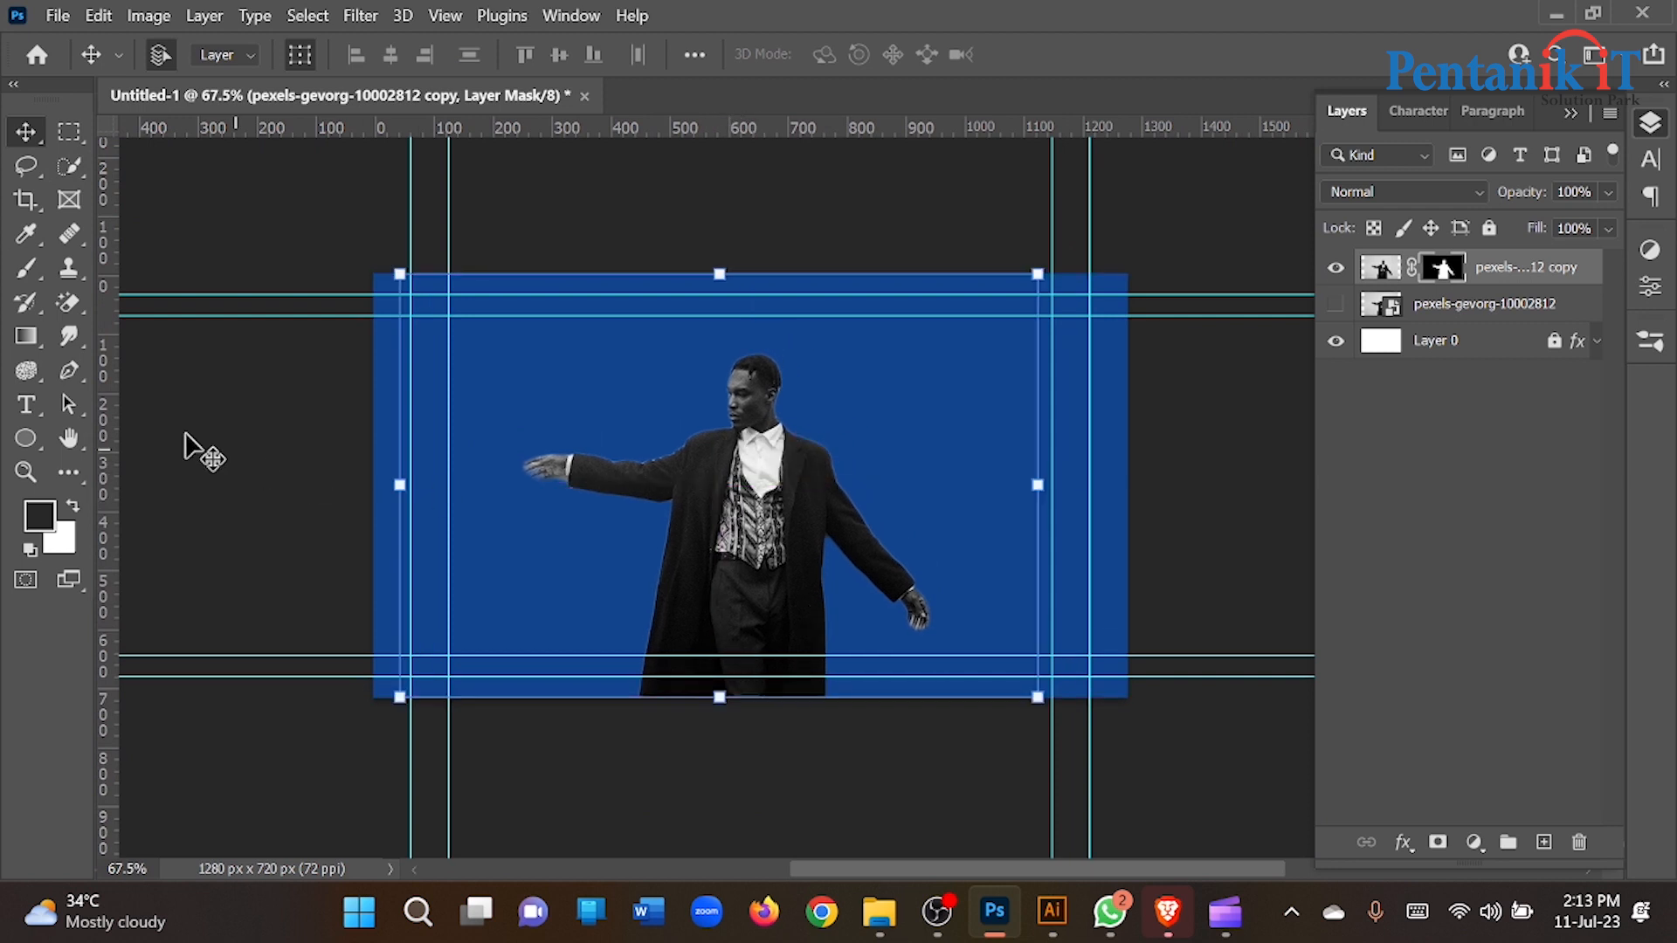
click(187, 442)
Add the text "STYLISH MAN" in white Poppins Bold above the man's outstretched arm.
click(26, 404)
scroll(629, 420, up, 2)
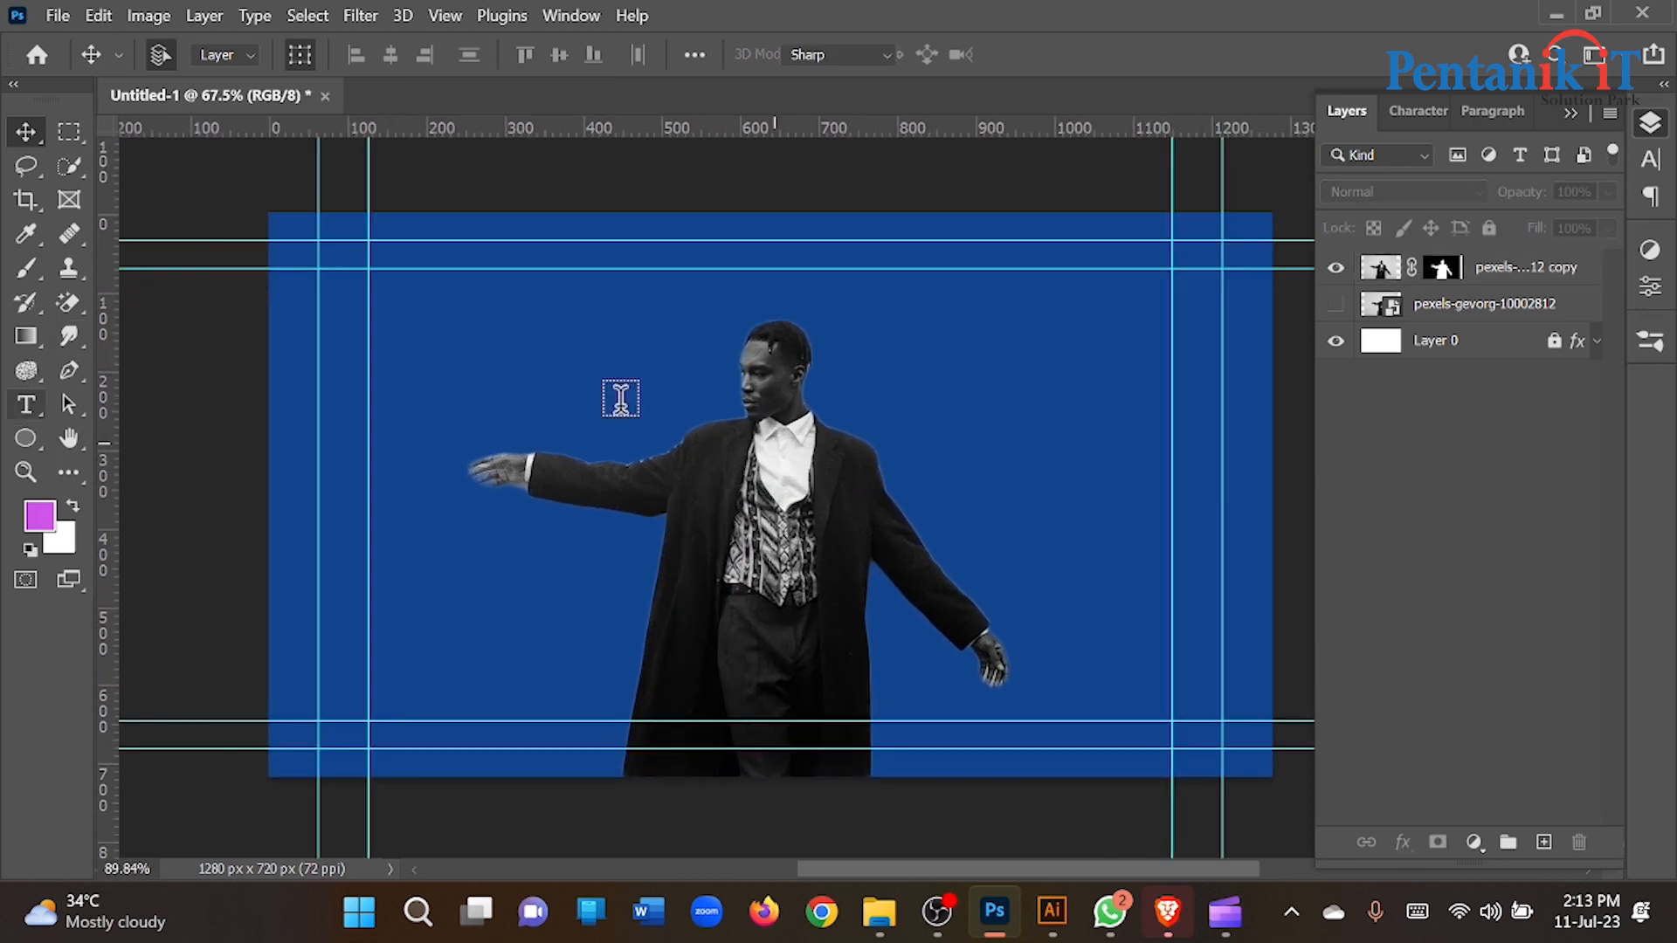
click(557, 385)
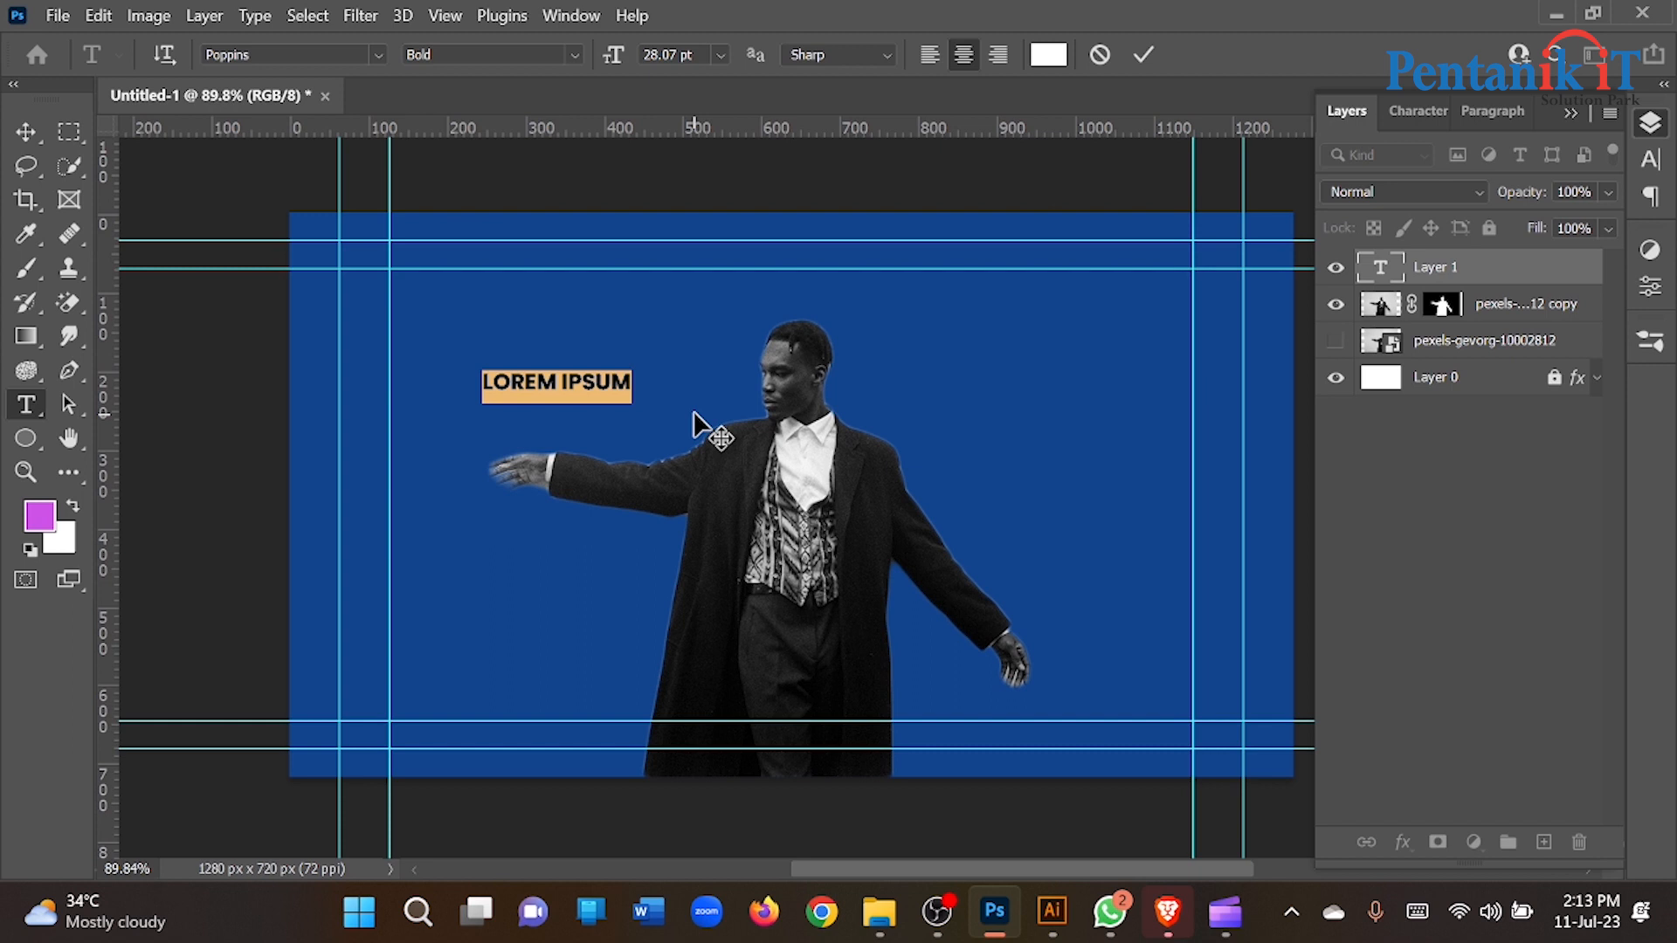
text(STU)
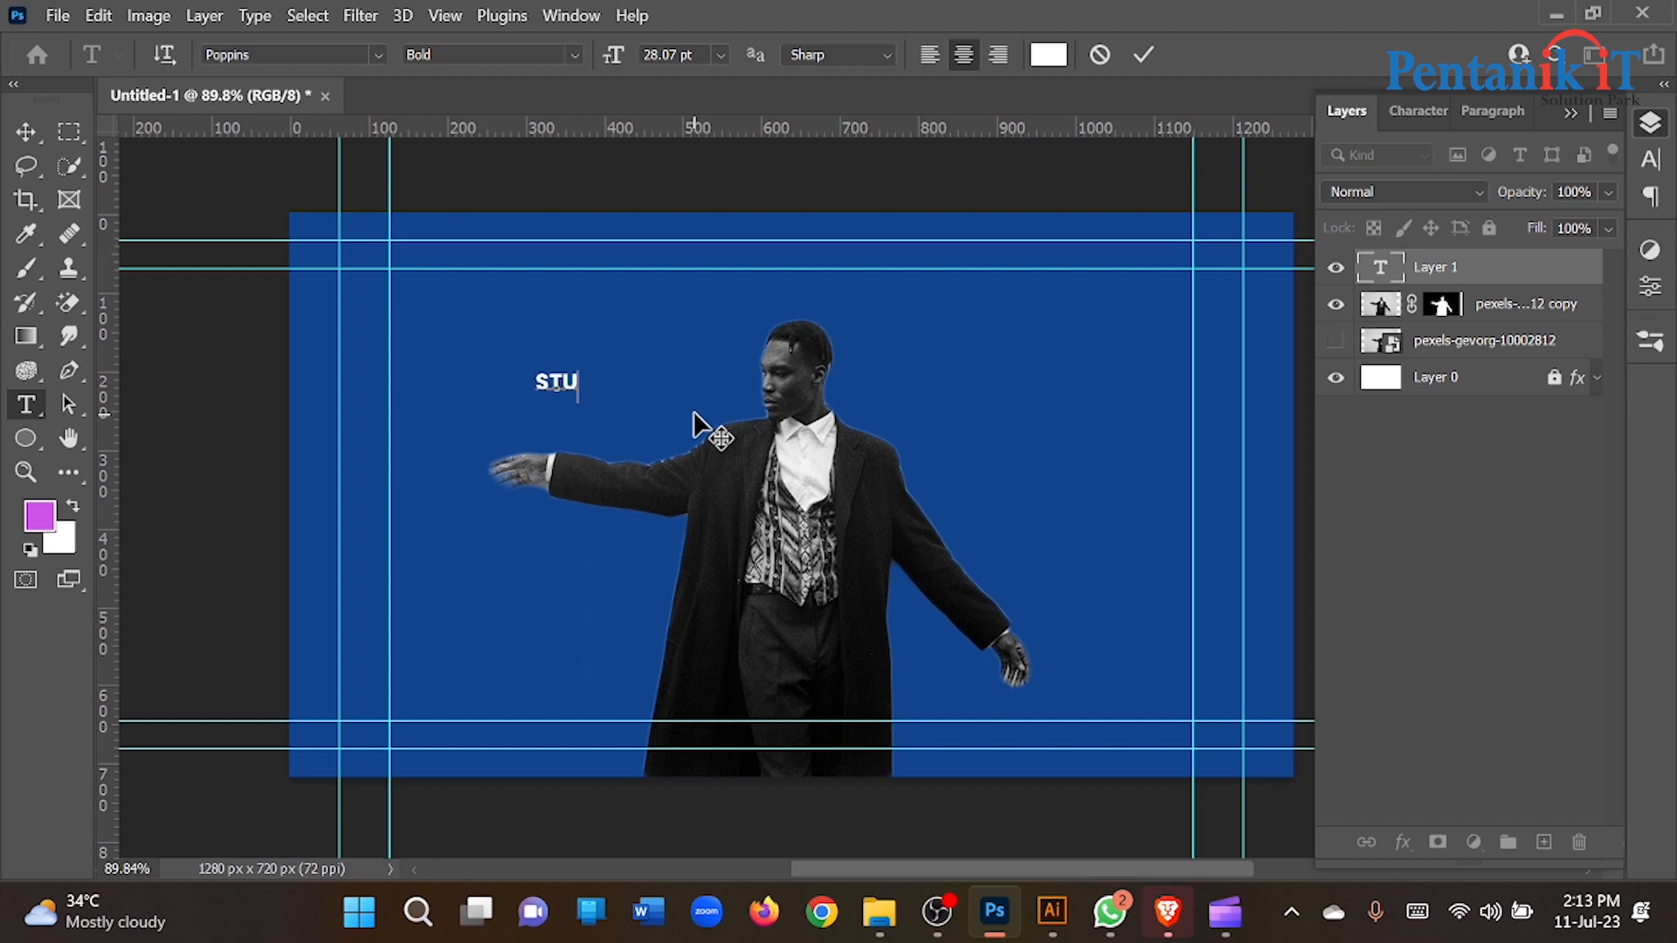
text(LISH MAN)
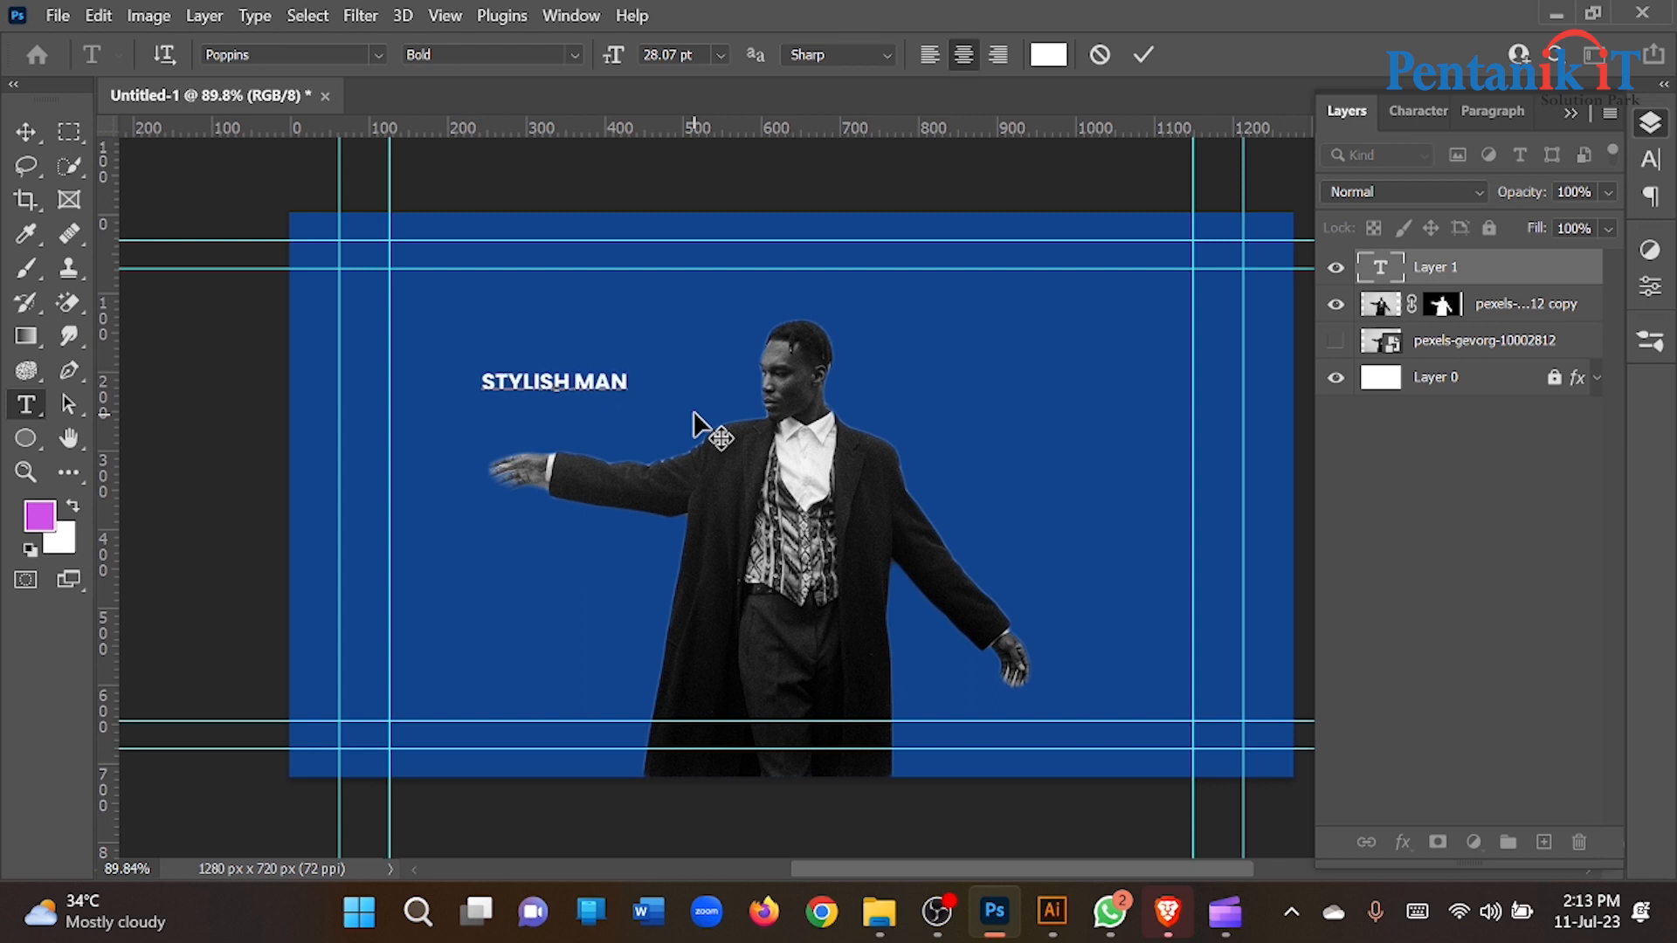
click(1142, 57)
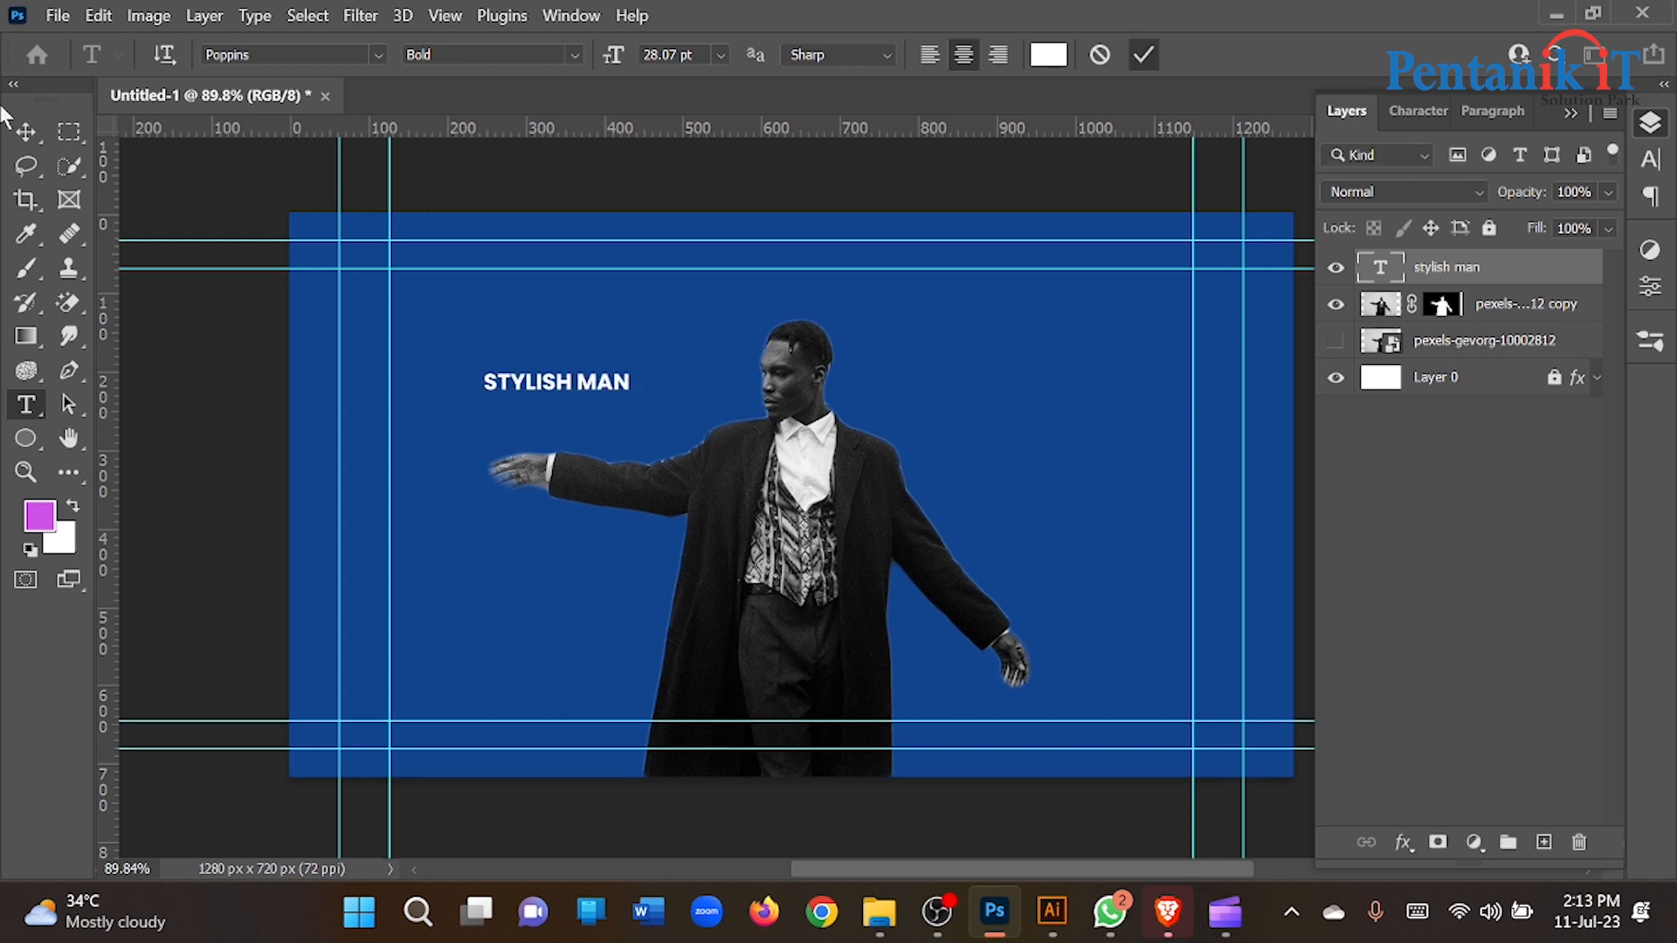
Scale the STYLISH MAN text to about 463% and centre it horizontally across the man's torso.
key(v)
drag(616, 386, 869, 511)
key(super+x)
click(1050, 557)
key(ctrl+z)
drag(636, 388, 1164, 601)
drag(984, 385, 955, 548)
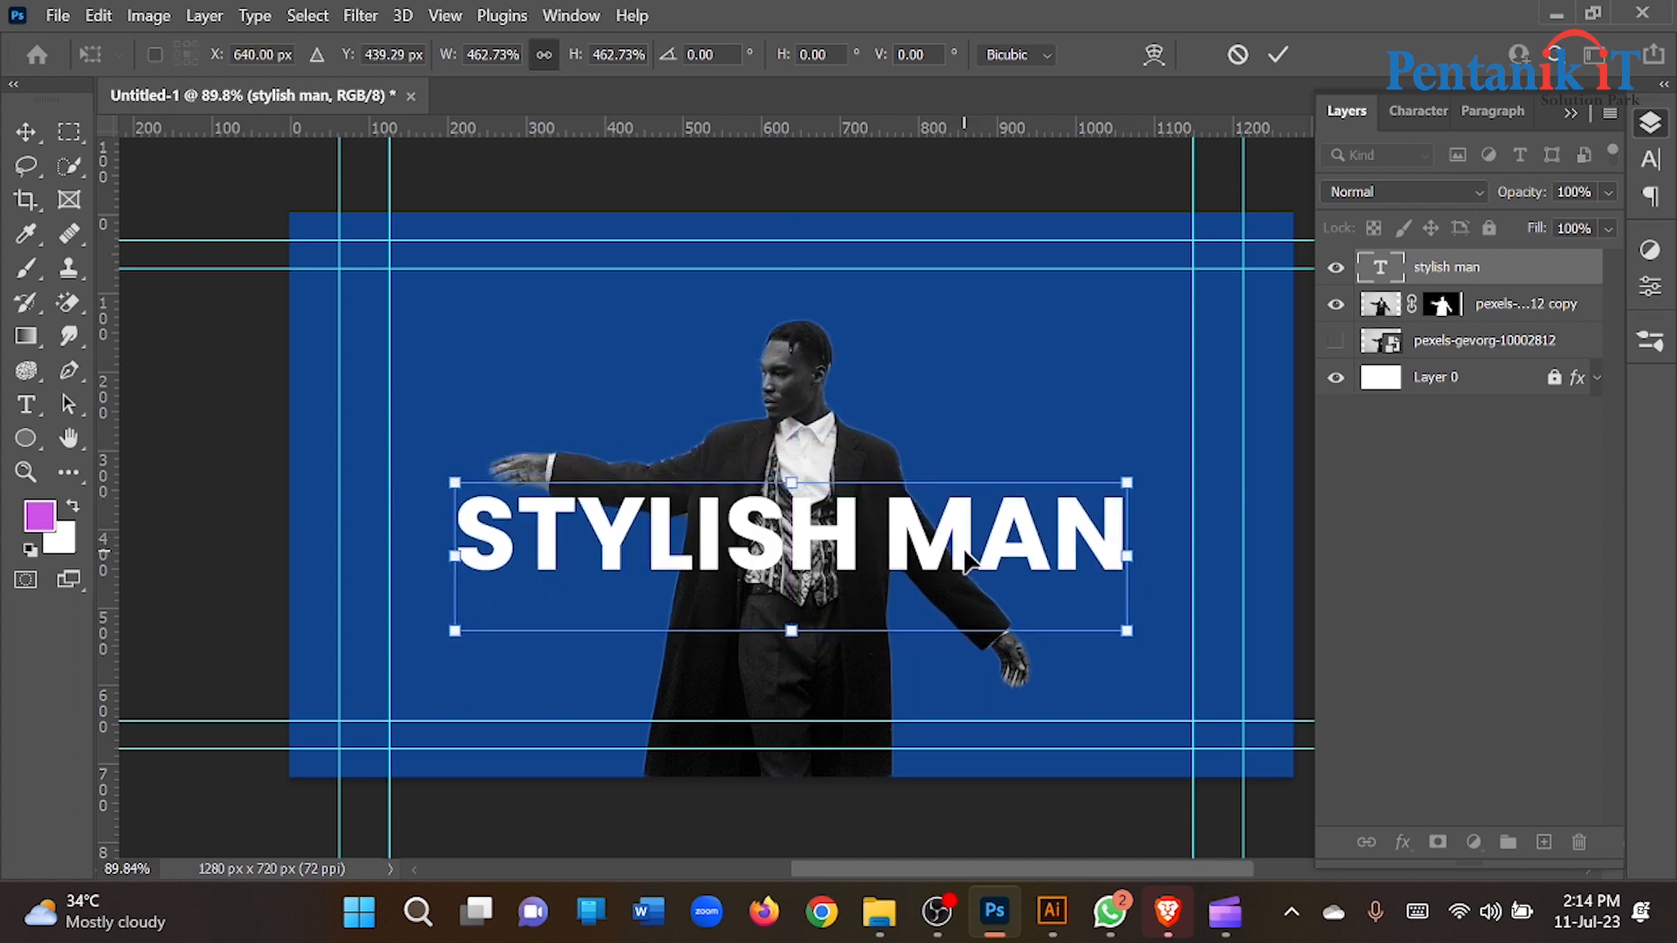
click(1278, 54)
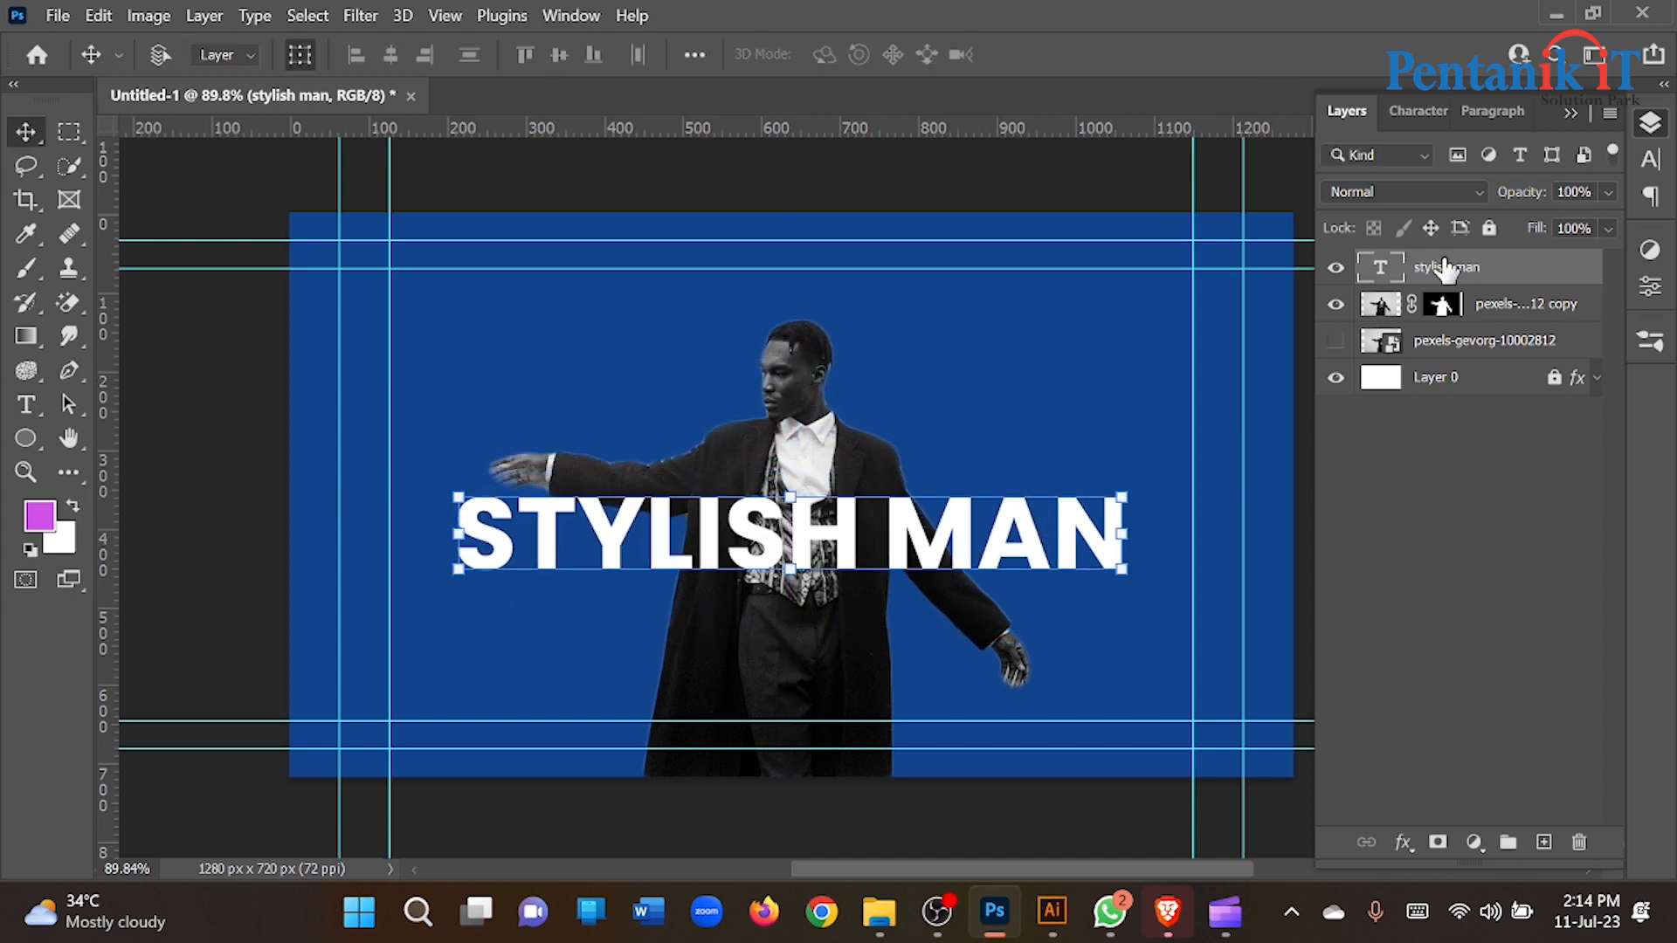
Duplicate the STYLISH MAN text layer, place the copy beneath the man's cutout layer, and reselect the original text.
key(ctrl+j)
drag(1524, 276, 1495, 352)
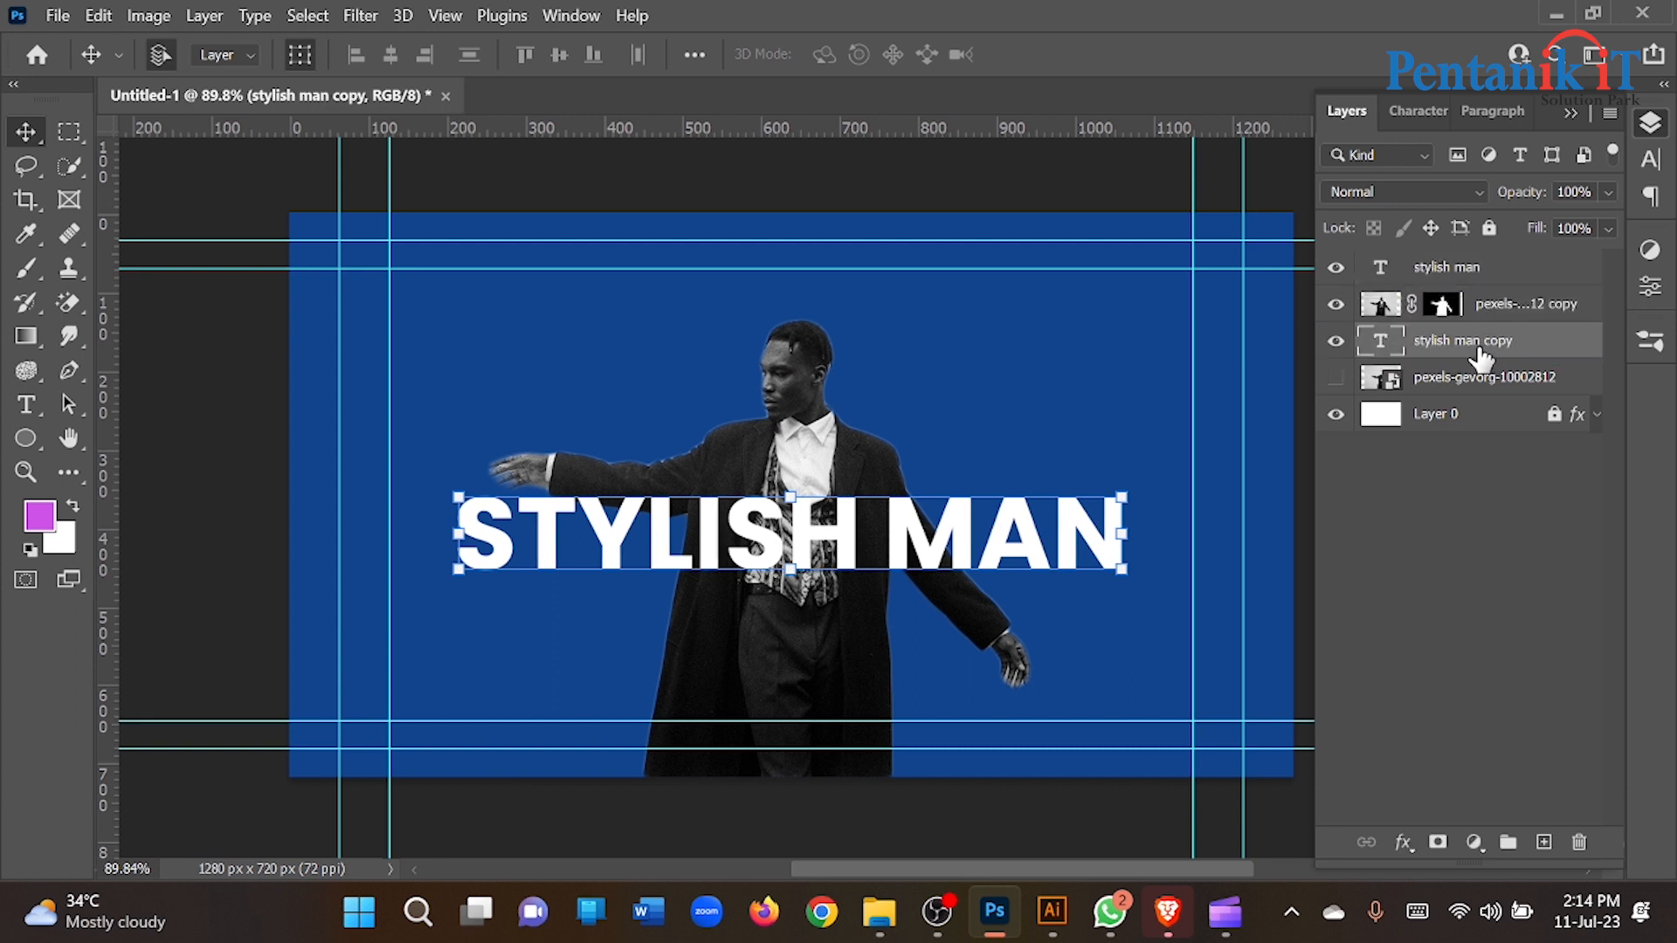
click(1476, 276)
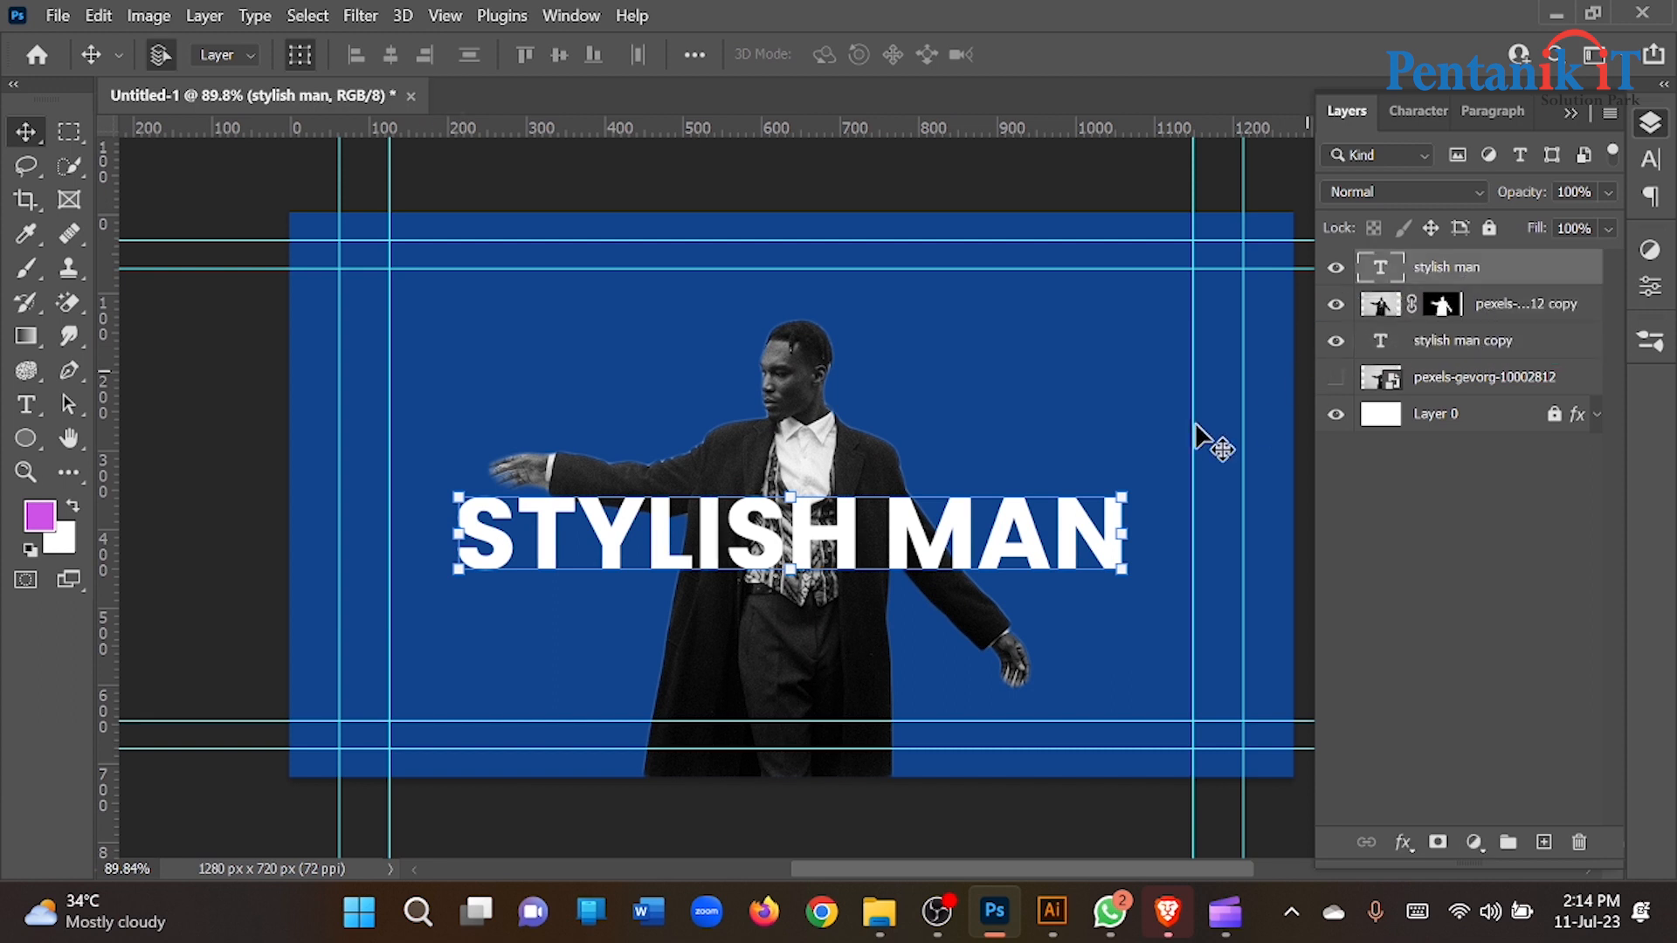
Try a reduced opacity on the top STYLISH MAN text layer.
click(1336, 303)
click(1606, 230)
click(1578, 228)
click(1607, 193)
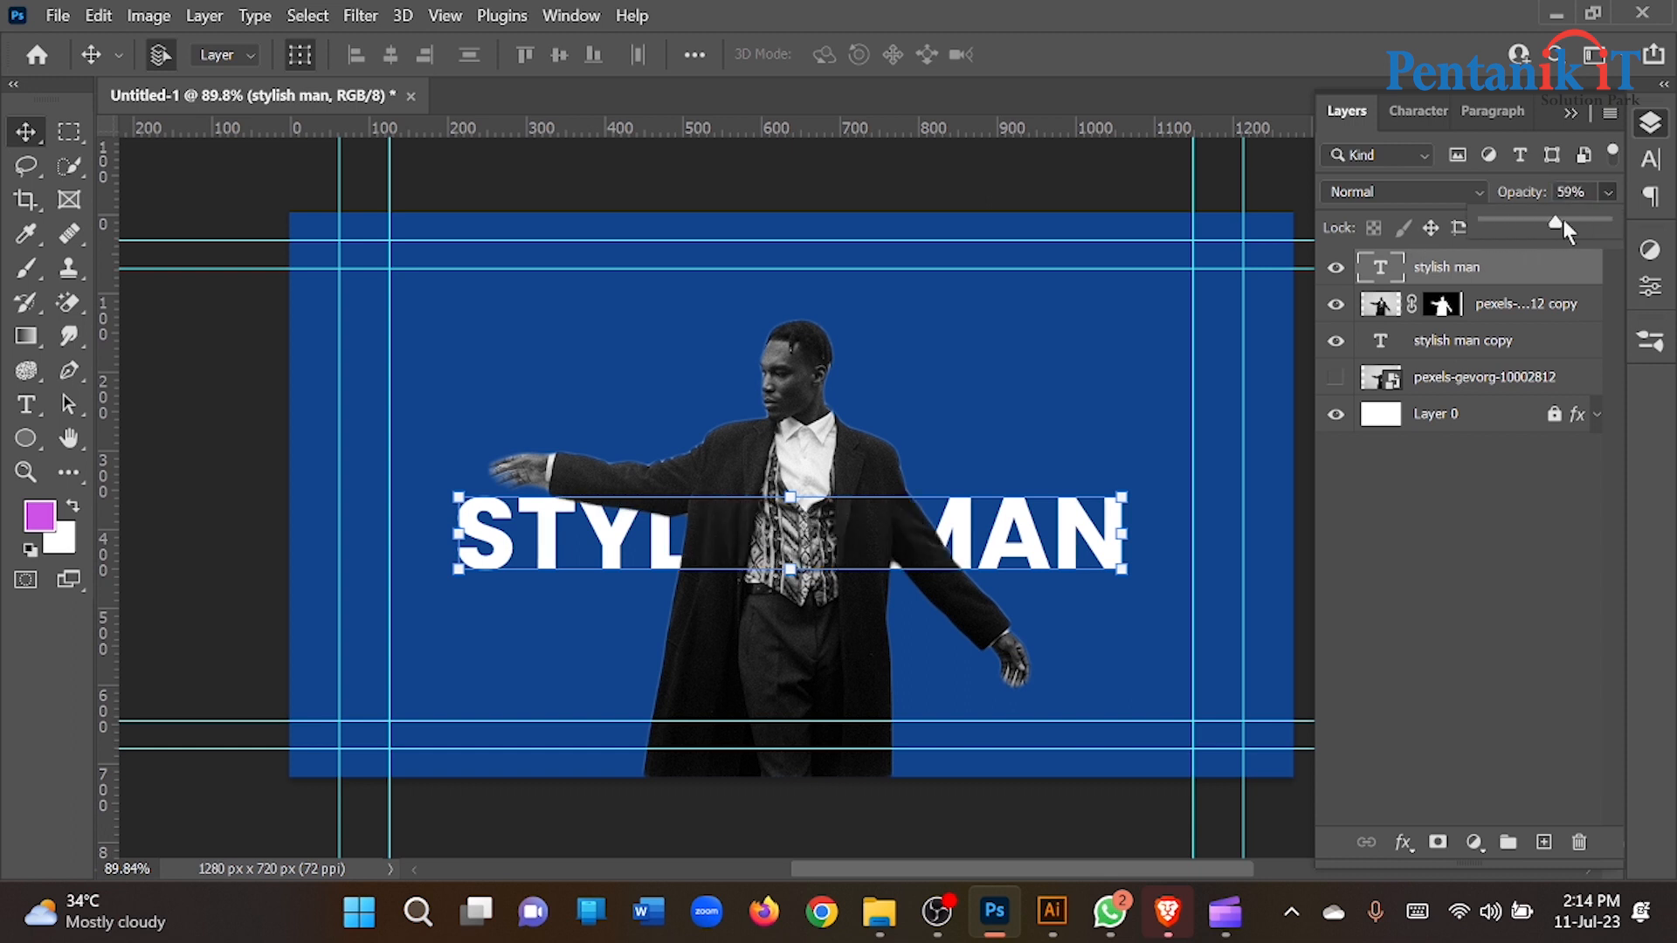
drag(1564, 230, 1587, 230)
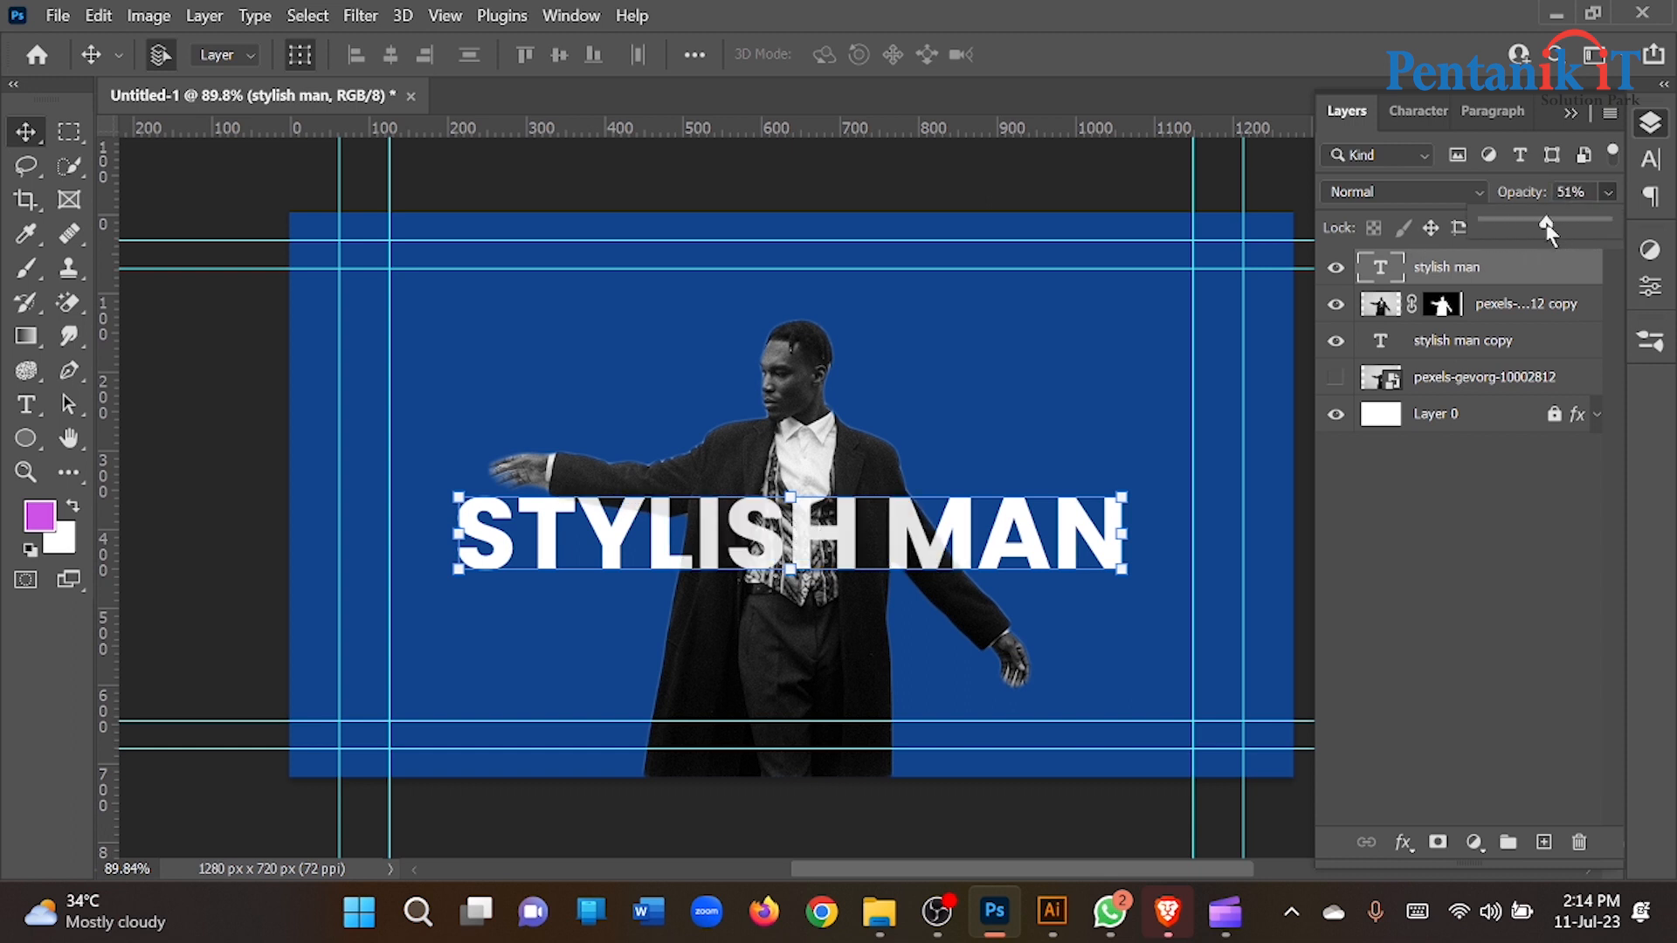
click(1604, 192)
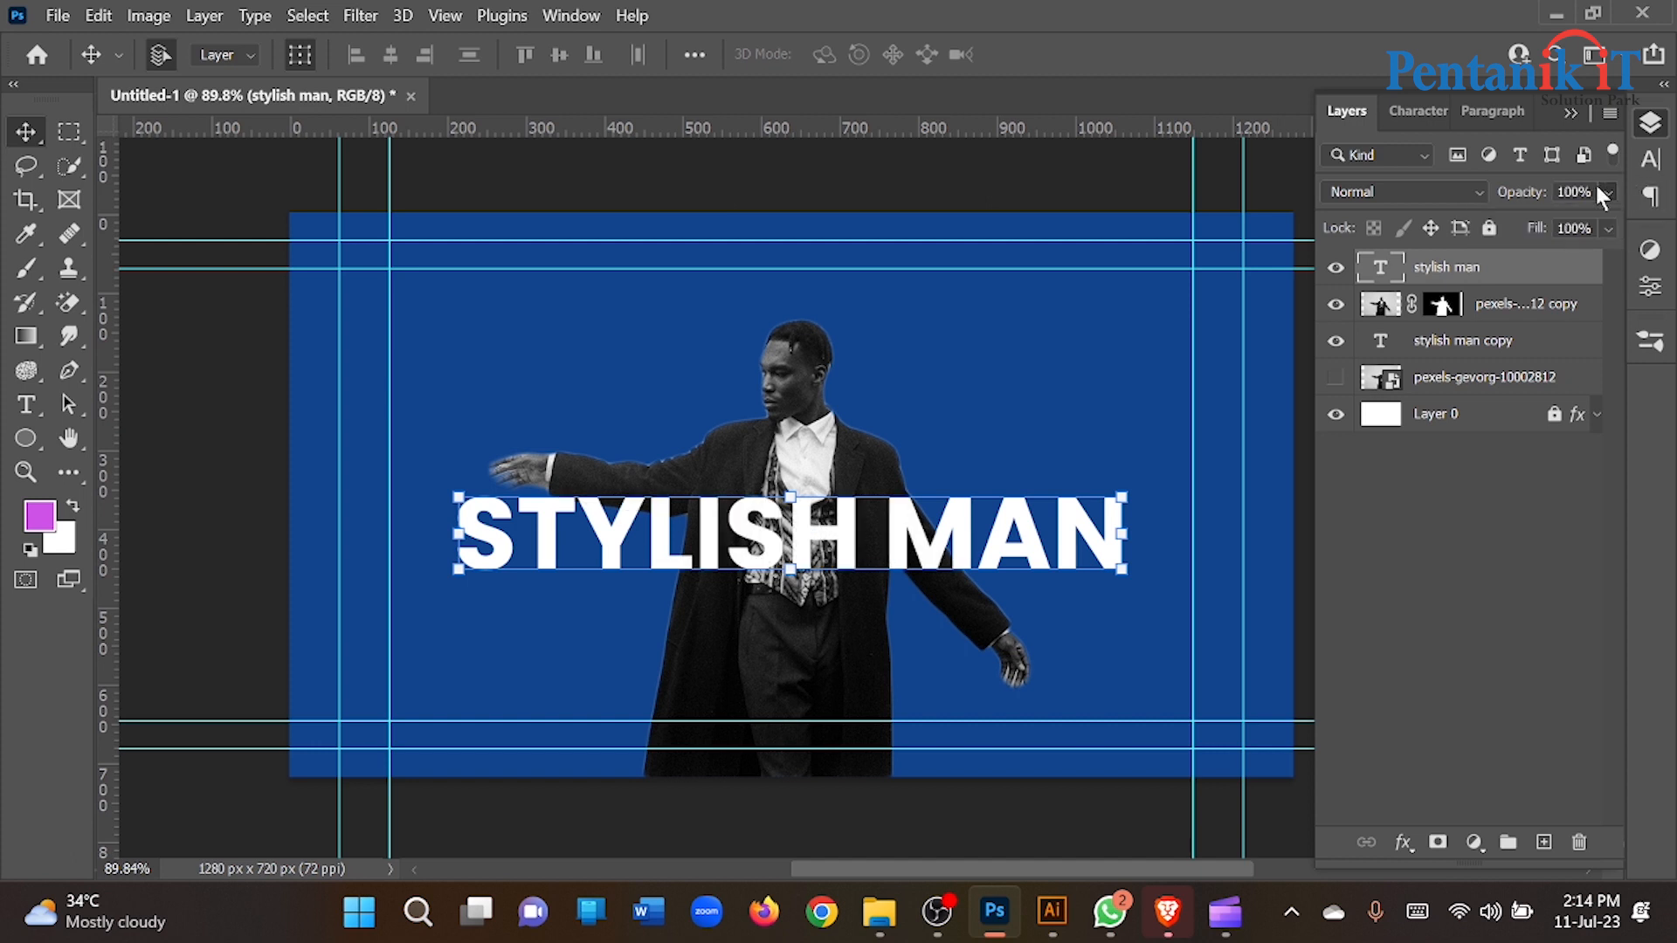
Set the fill of the top STYLISH MAN text layer to 0%.
click(1607, 228)
drag(1610, 256, 1481, 260)
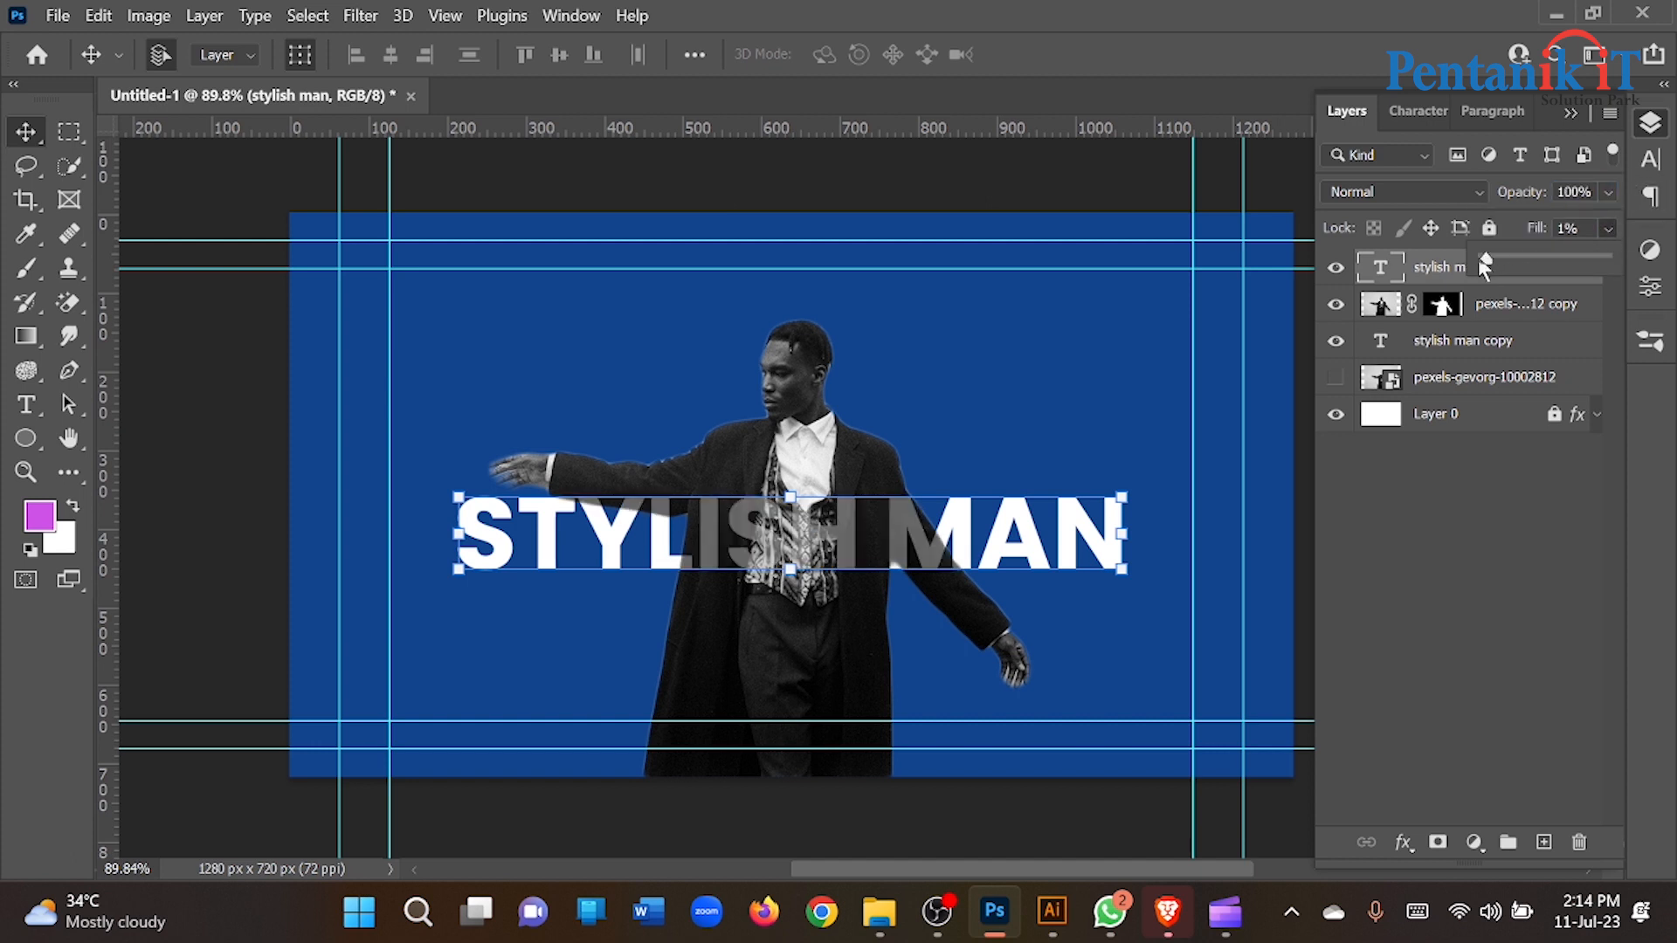
click(1496, 473)
Add a white Stroke layer effect to the top STYLISH MAN text layer.
click(1524, 278)
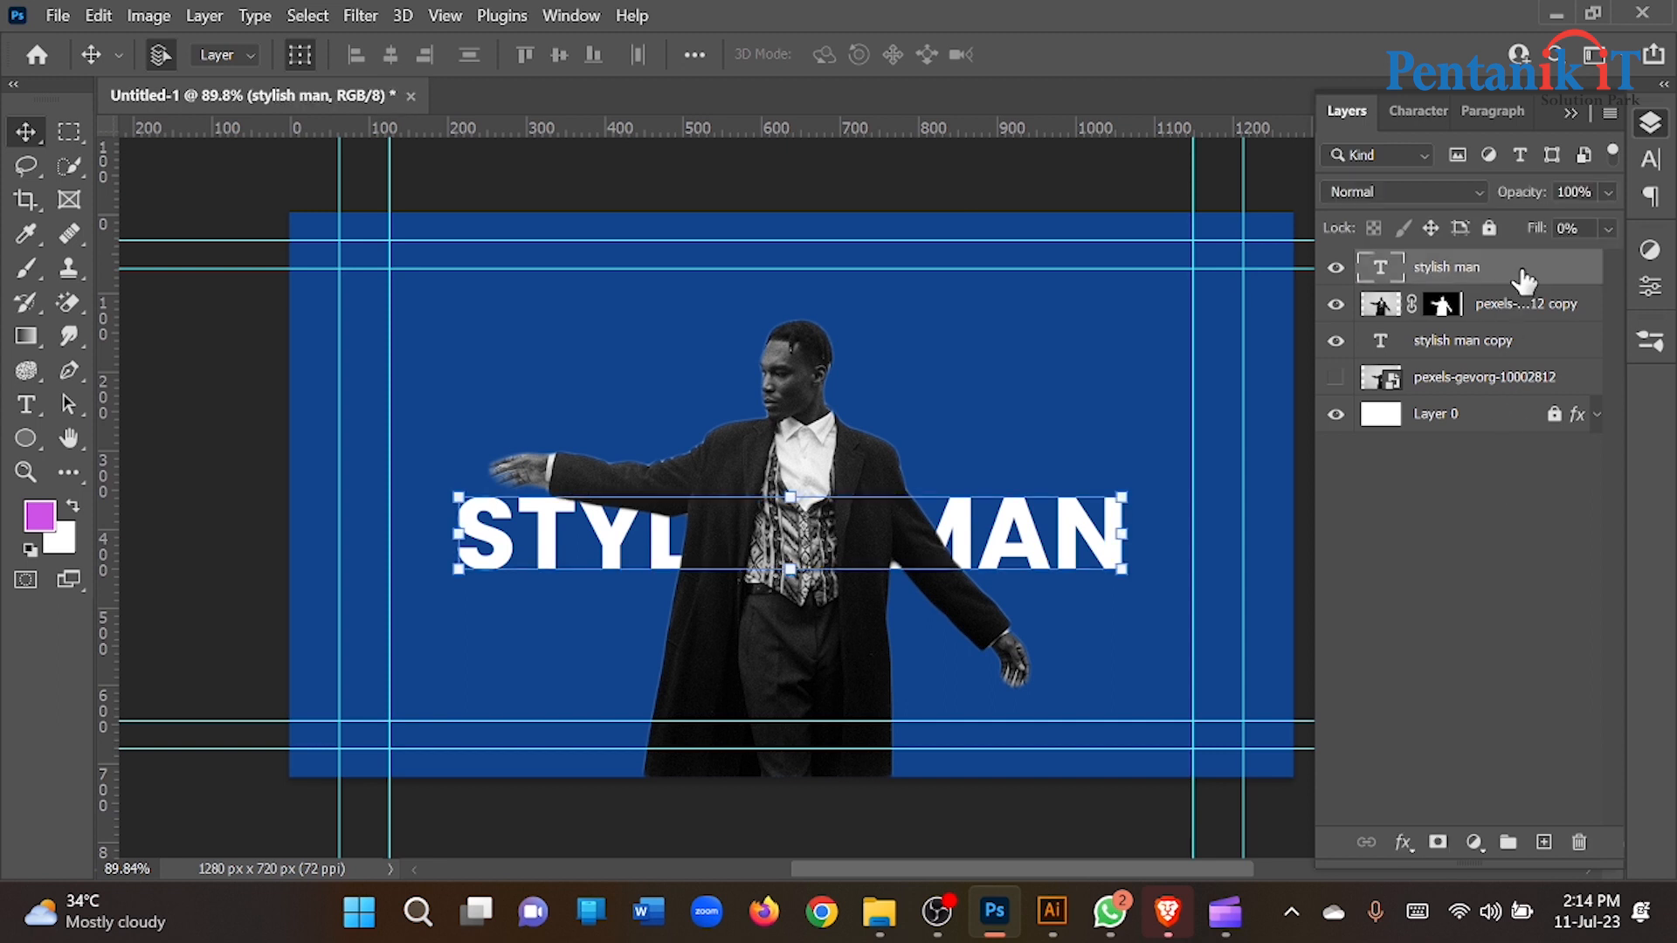
click(1394, 848)
click(1381, 741)
right_click(1476, 264)
click(1229, 41)
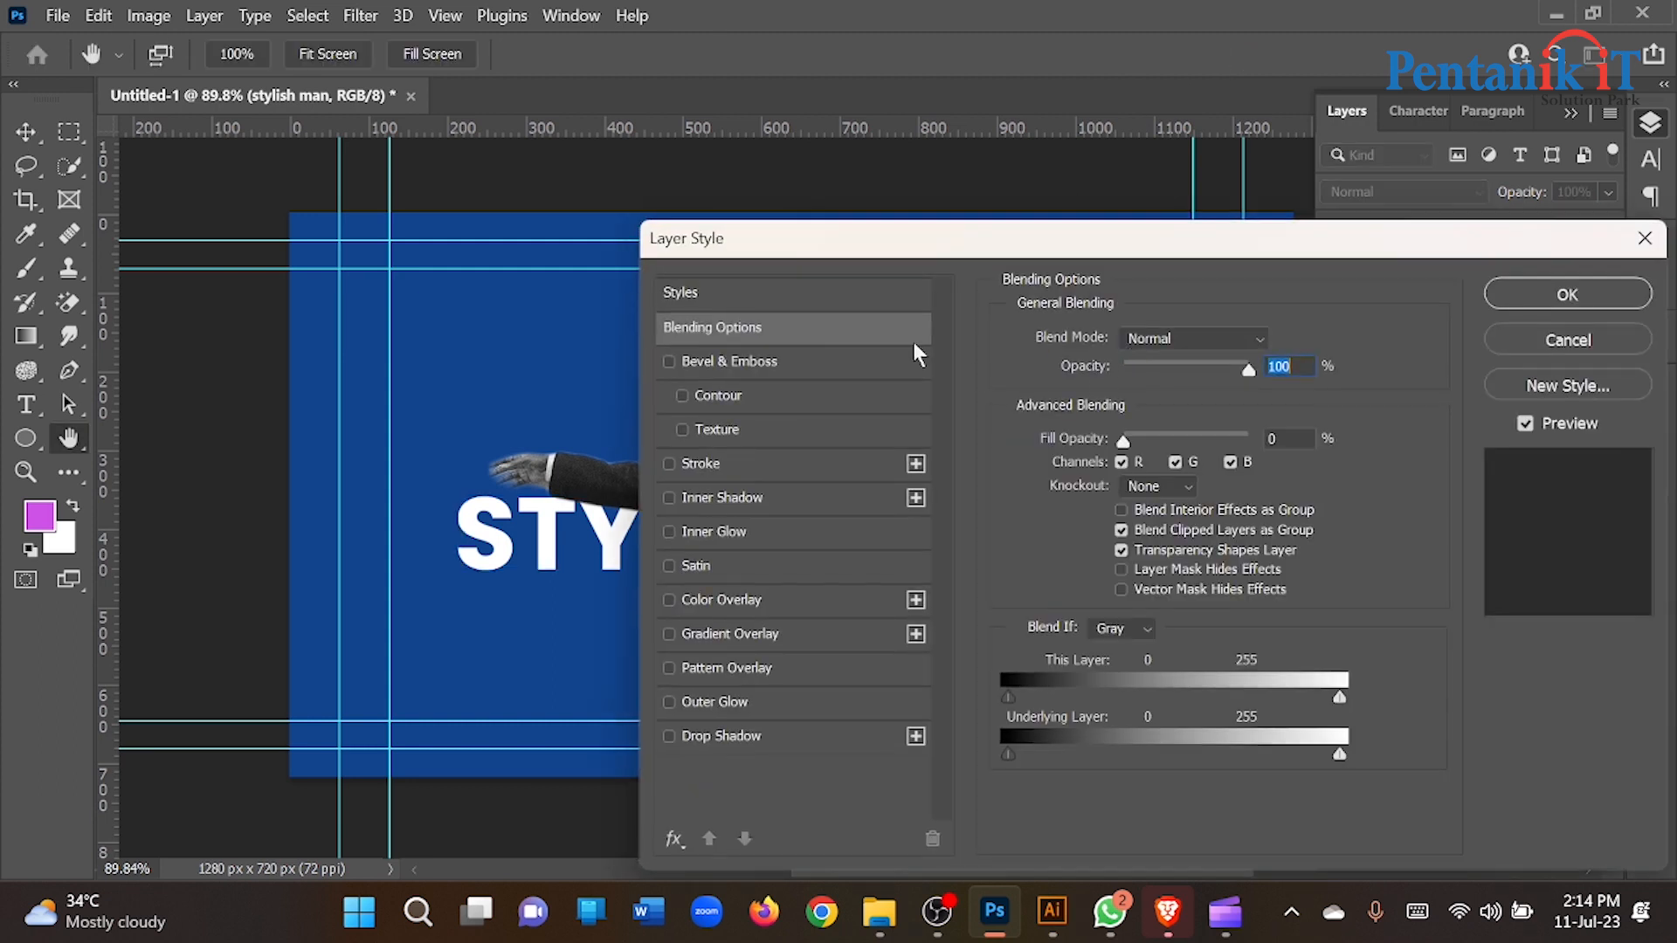
drag(821, 241, 1316, 22)
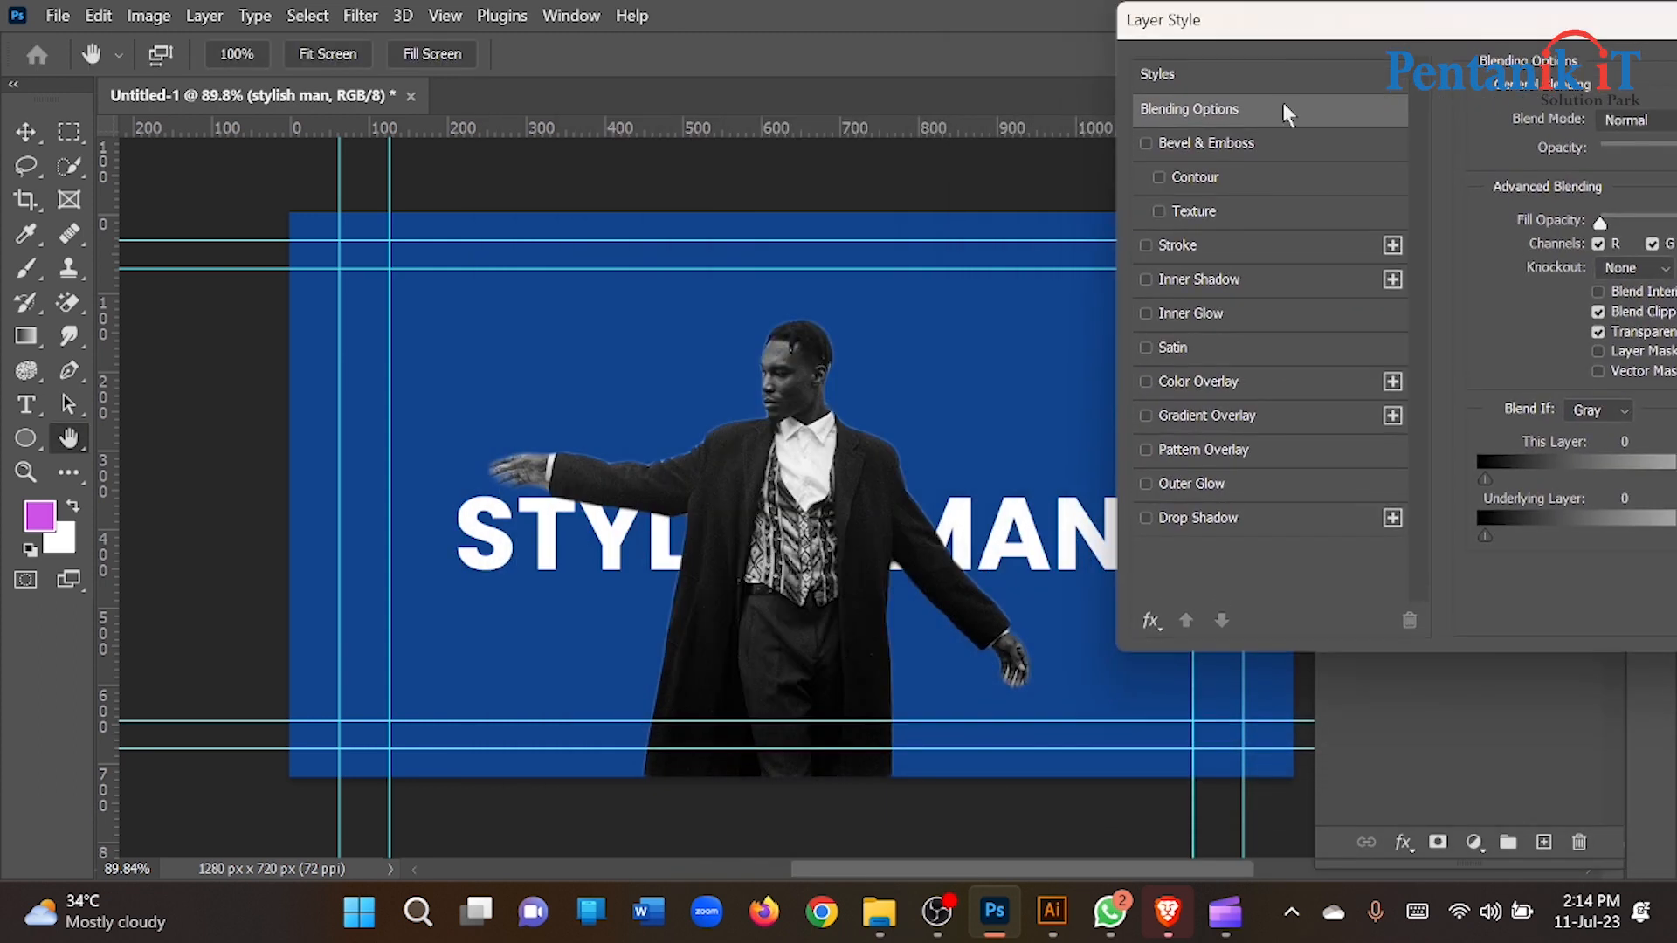
click(1198, 244)
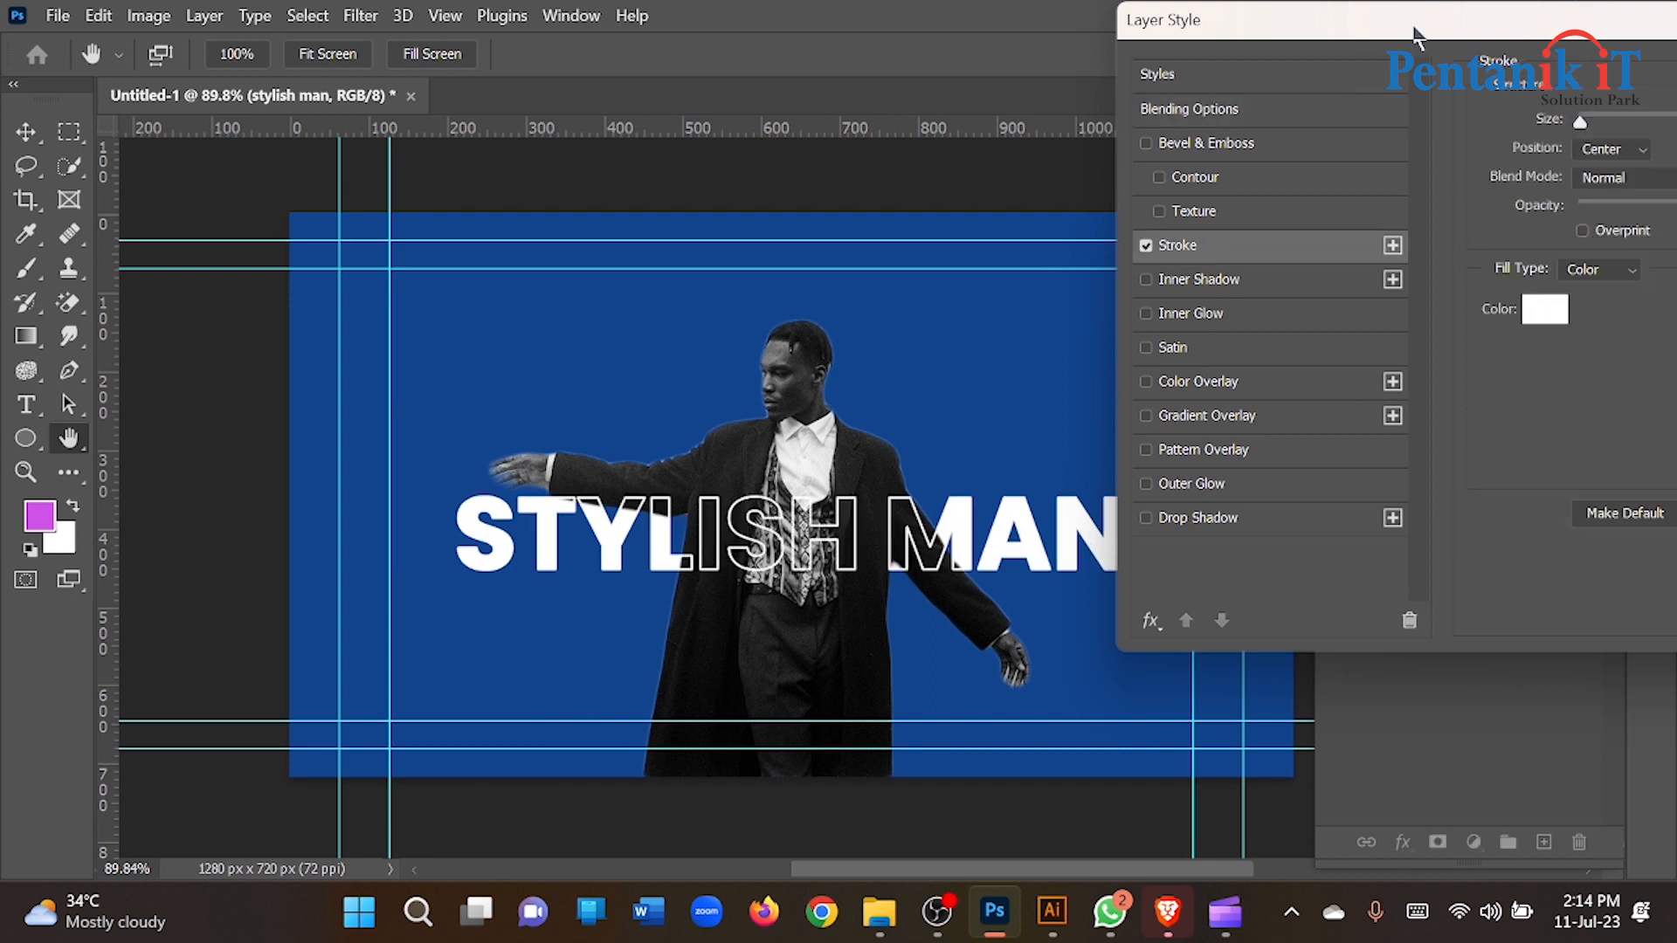
Try the Outside position and other sizes for the stroke on the STYLISH MAN text.
drag(1416, 33, 1186, 84)
click(1408, 202)
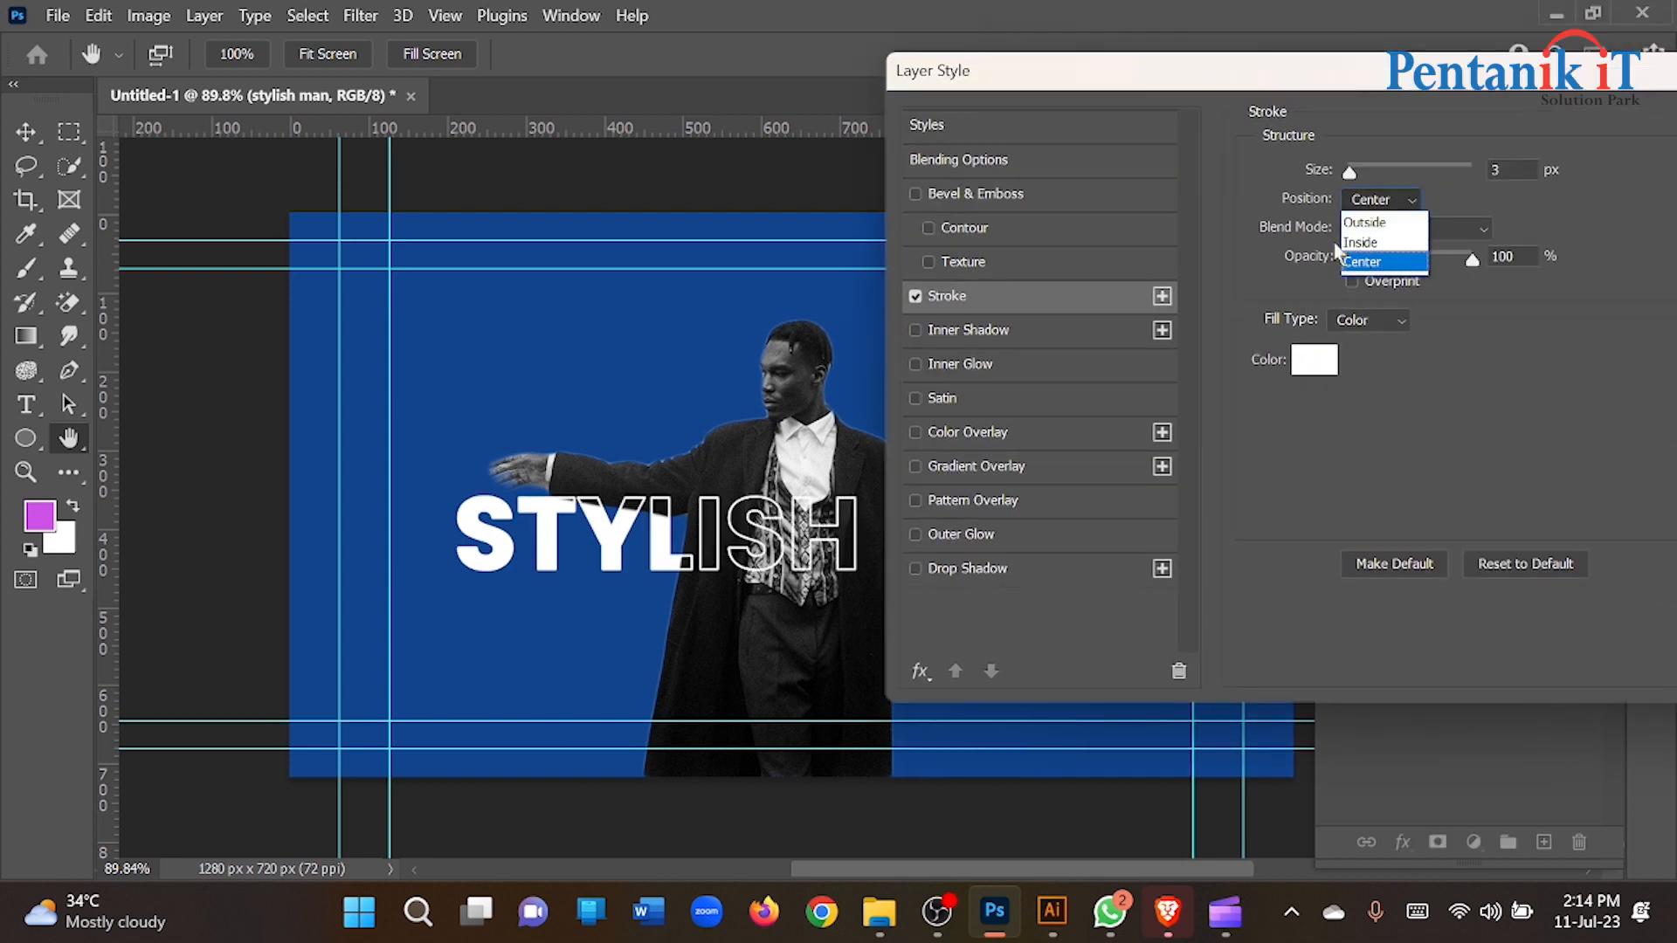
click(1365, 223)
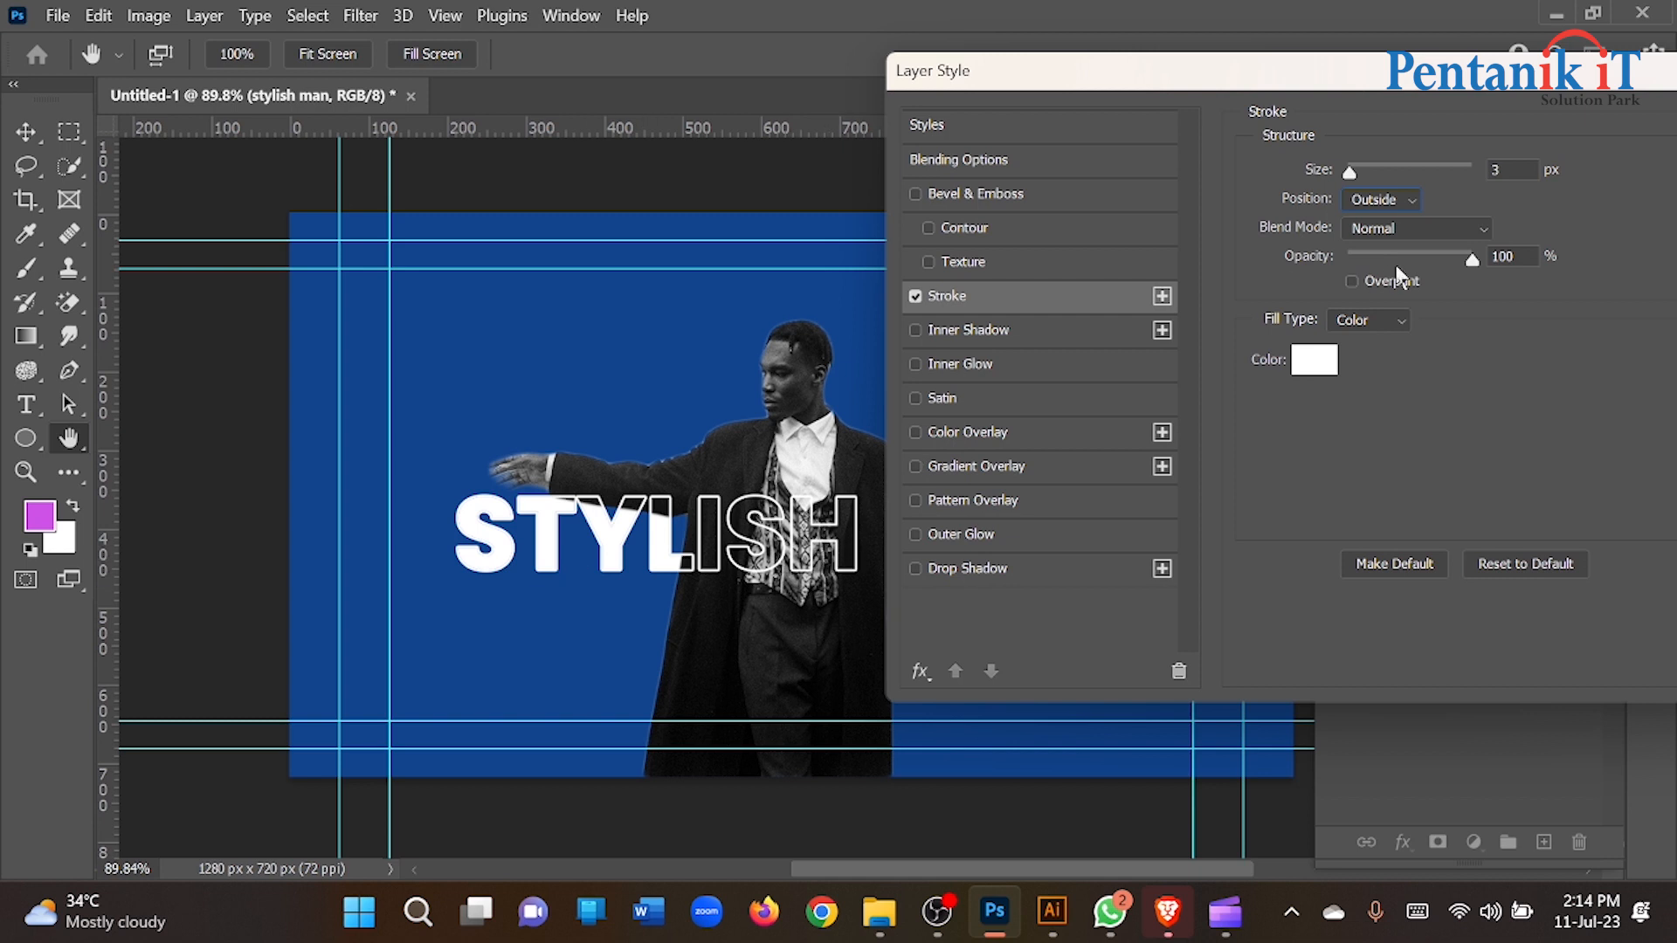
mouse_move(1360, 166)
mouse_down()
mouse_move(1384, 167)
mouse_move(1362, 168)
mouse_up()
click(1378, 199)
click(1385, 232)
drag(1362, 172, 1350, 173)
click(1397, 203)
click(1373, 249)
Set the text stroke size to 2 px and apply the layer style.
drag(1351, 173, 1346, 173)
key(Up)
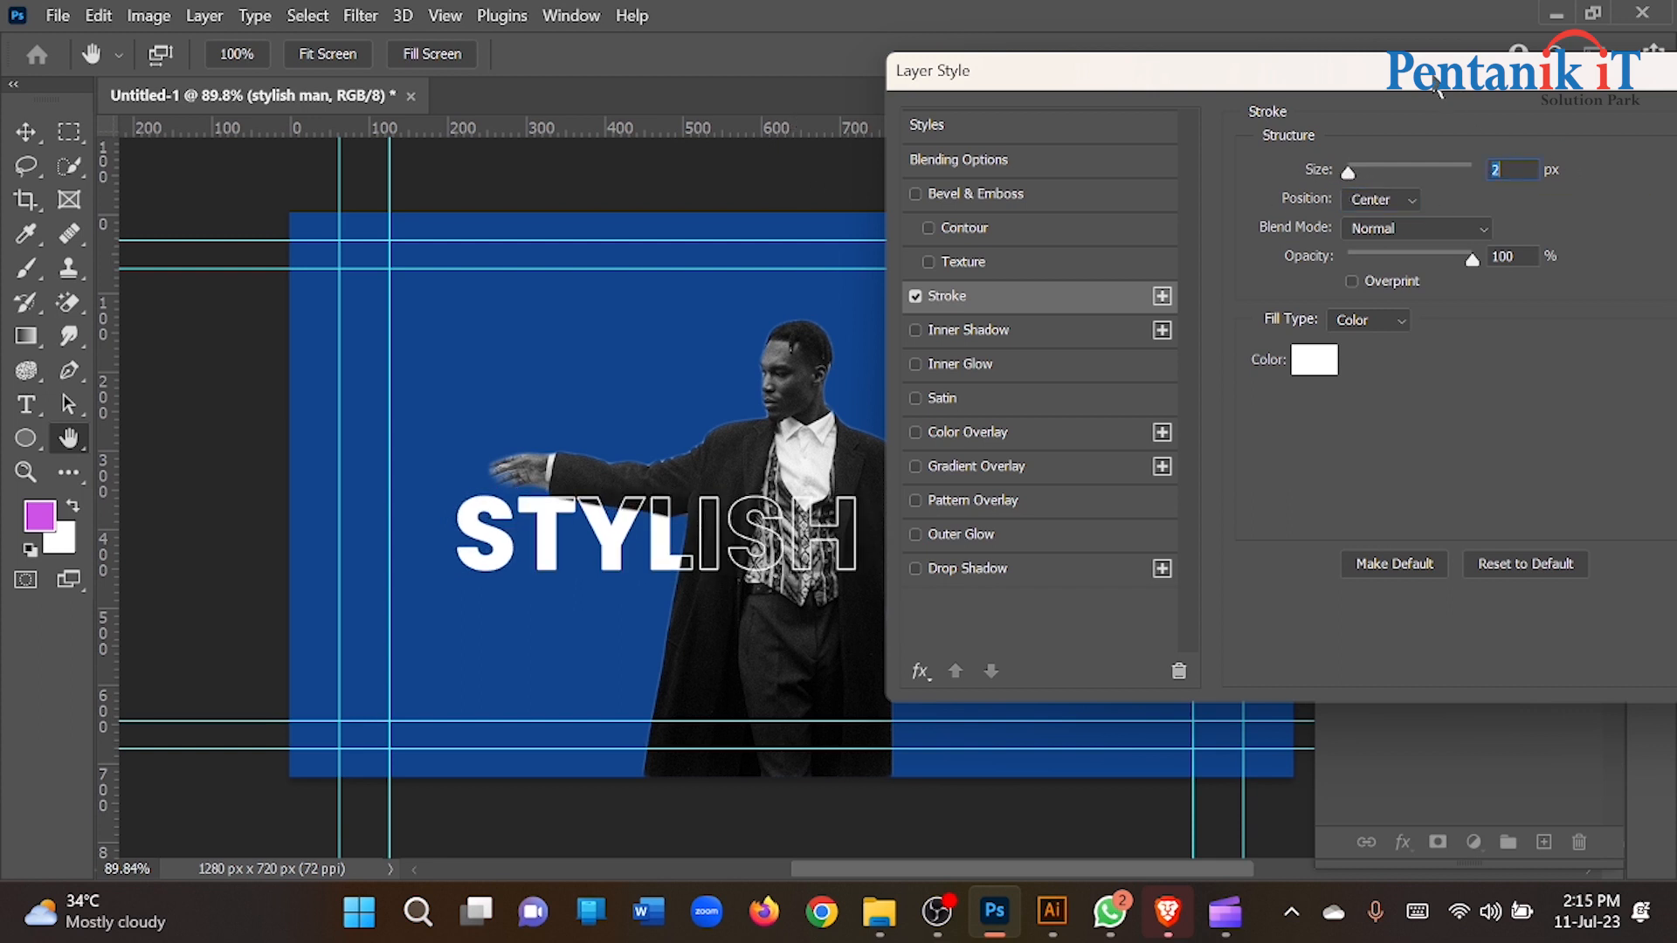
drag(1429, 76, 1160, 110)
click(1548, 162)
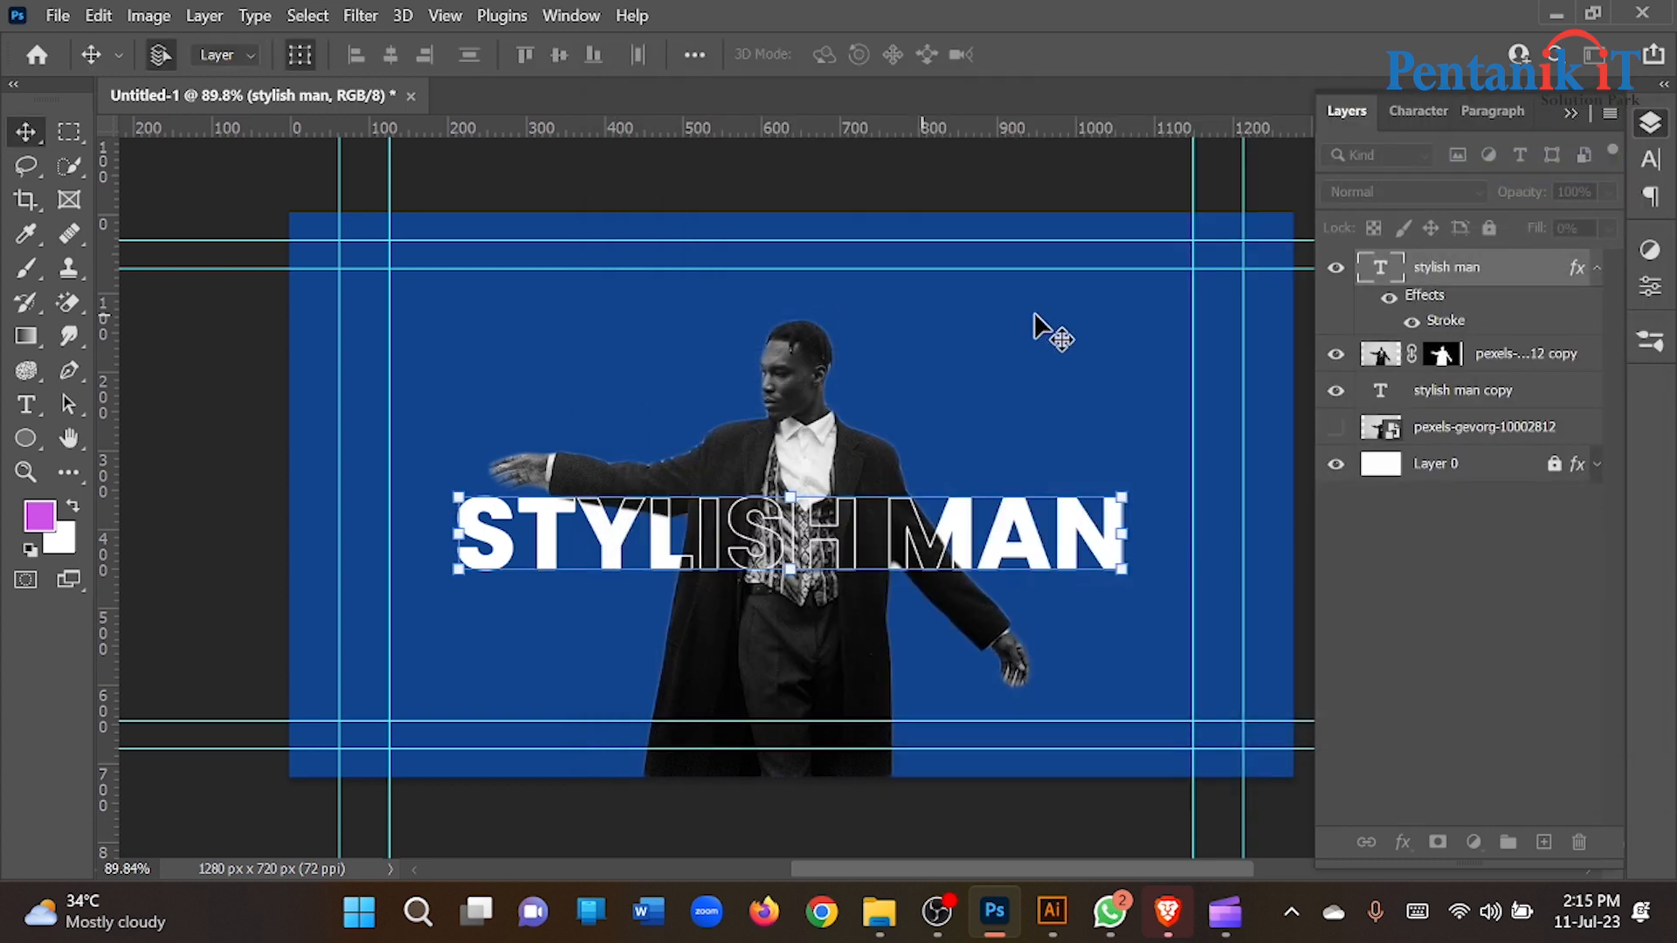
Try moving the outlined STYLISH MAN text separately from its solid copy and undo the moves.
click(1441, 267)
drag(1034, 559, 1142, 677)
key(ctrl+z)
drag(1089, 560, 1126, 682)
mouse_move(1104, 546)
mouse_down()
mouse_move(1122, 459)
mouse_move(1088, 564)
mouse_up()
key(ctrl+z)
key(ctrl+z)
Link the outlined and solid STYLISH MAN text layers, leaving the man's cutout layer out of the link.
click(1454, 400)
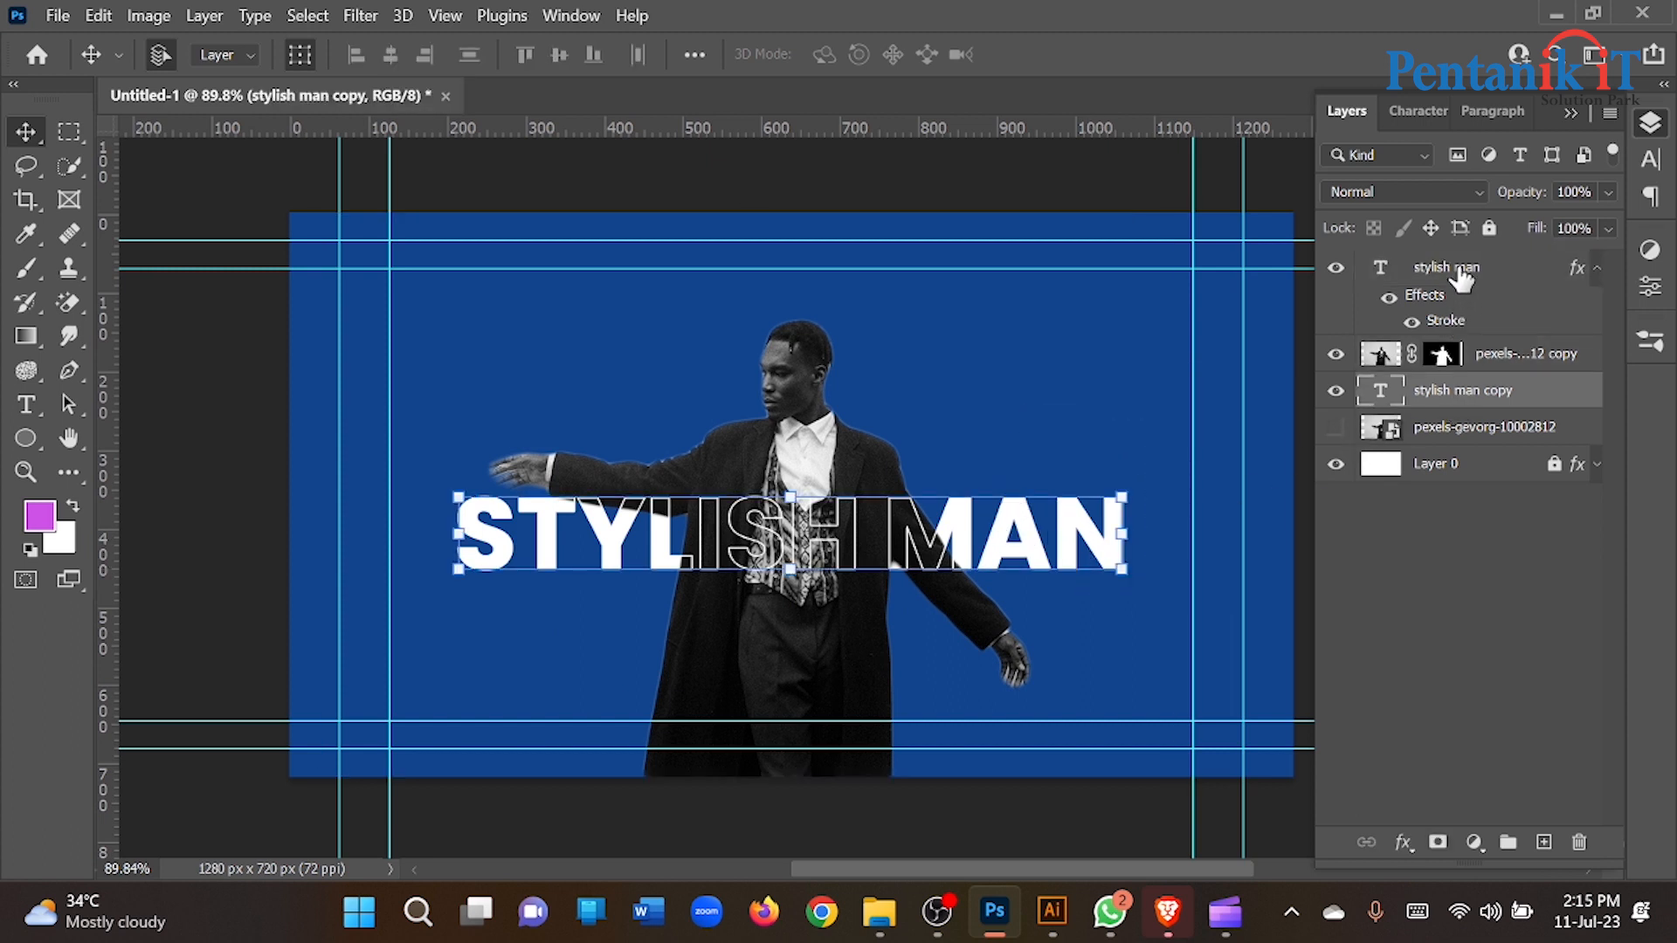
shift+click(1460, 278)
click(1079, 367)
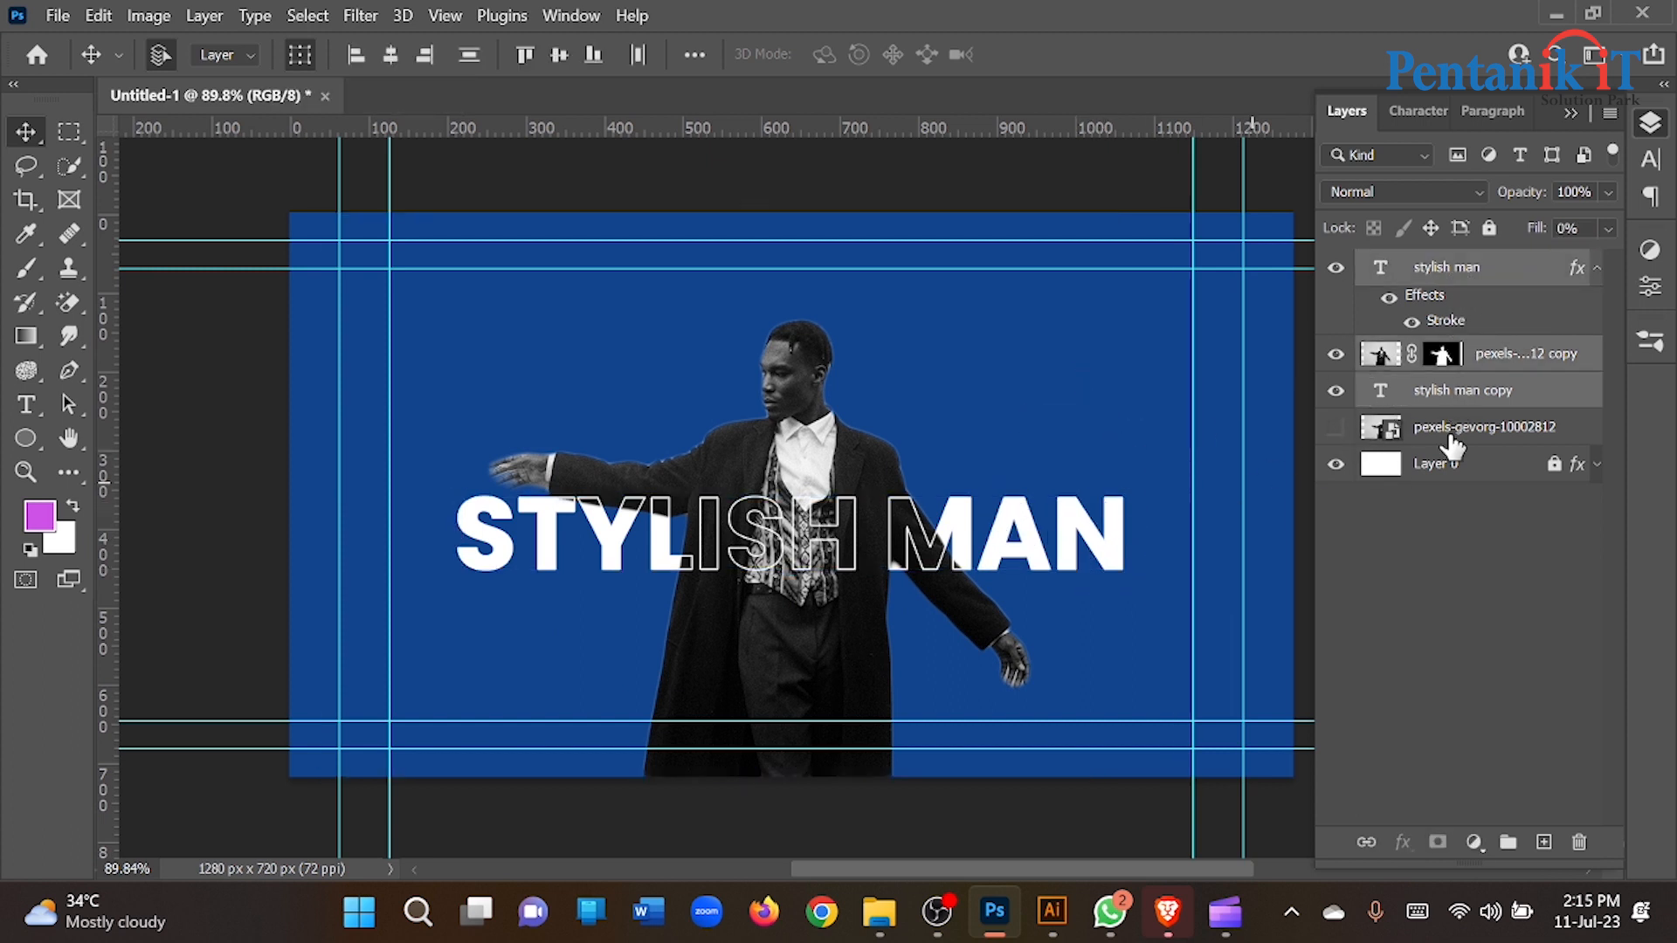
click(1482, 403)
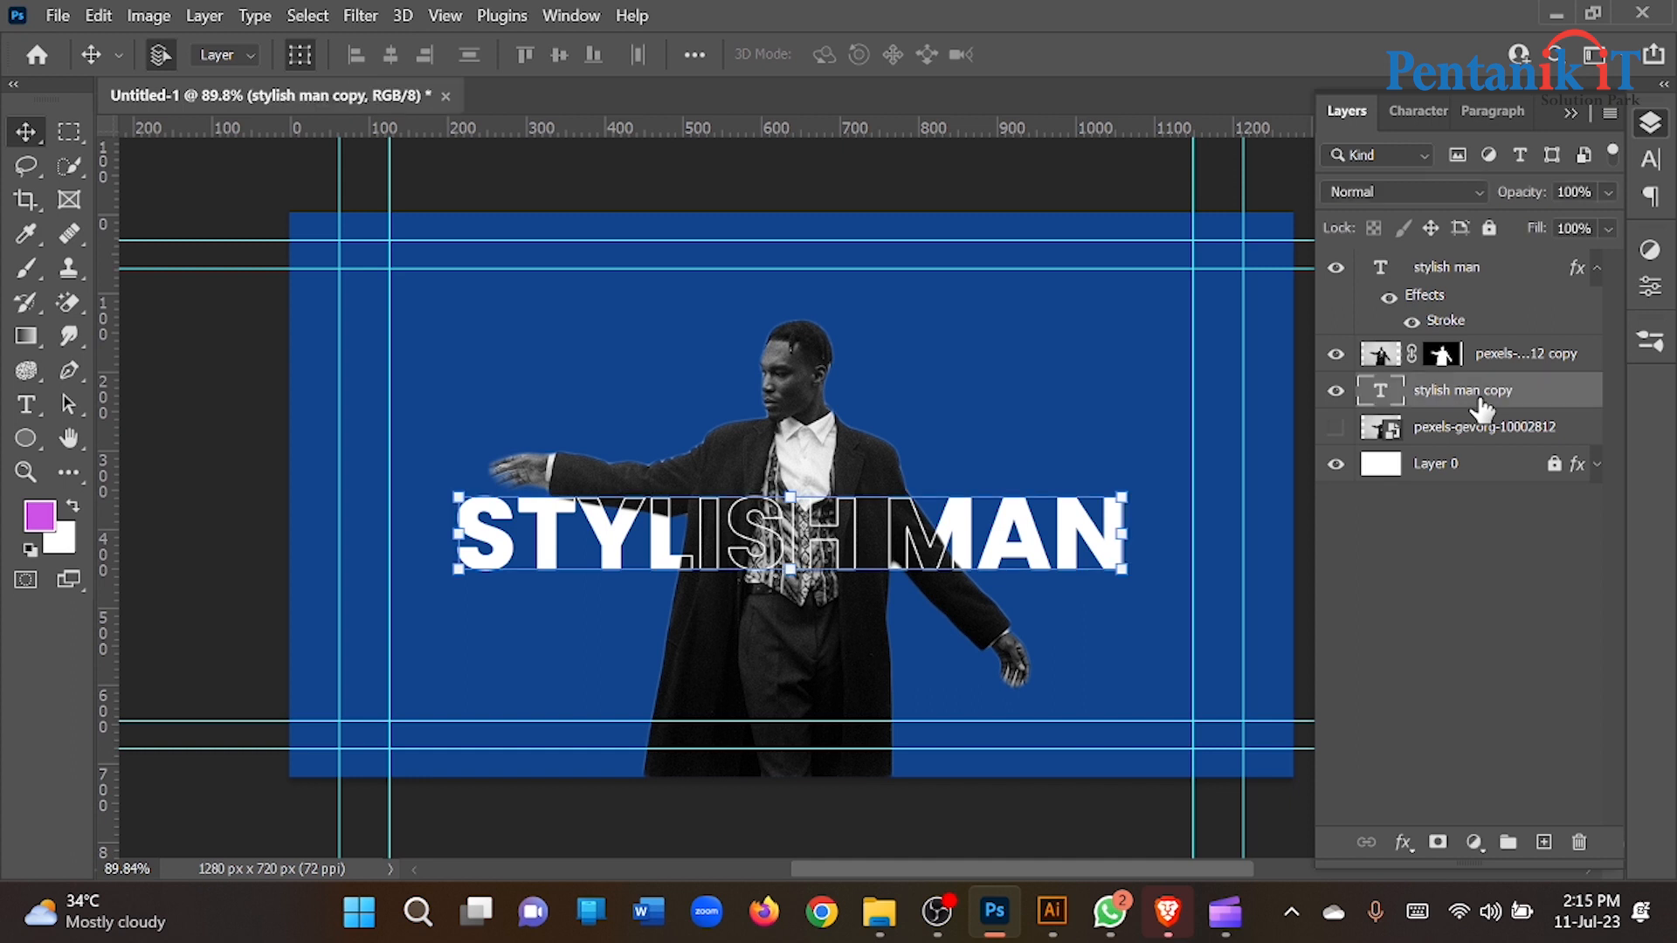
ctrl+click(1468, 276)
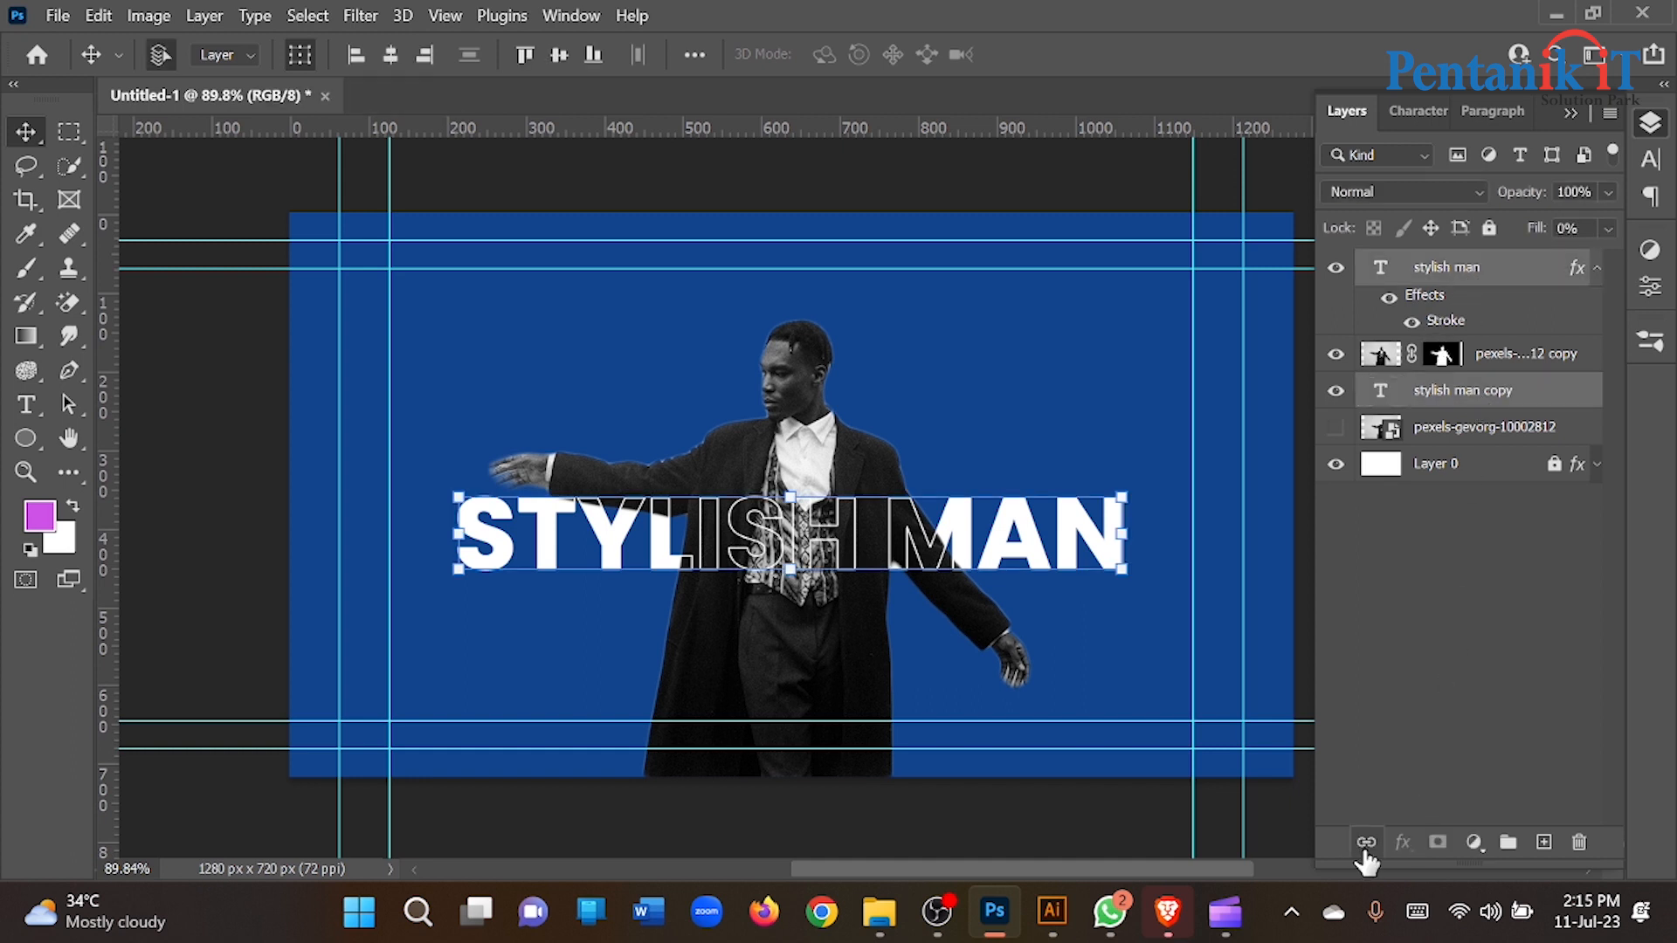
click(1428, 606)
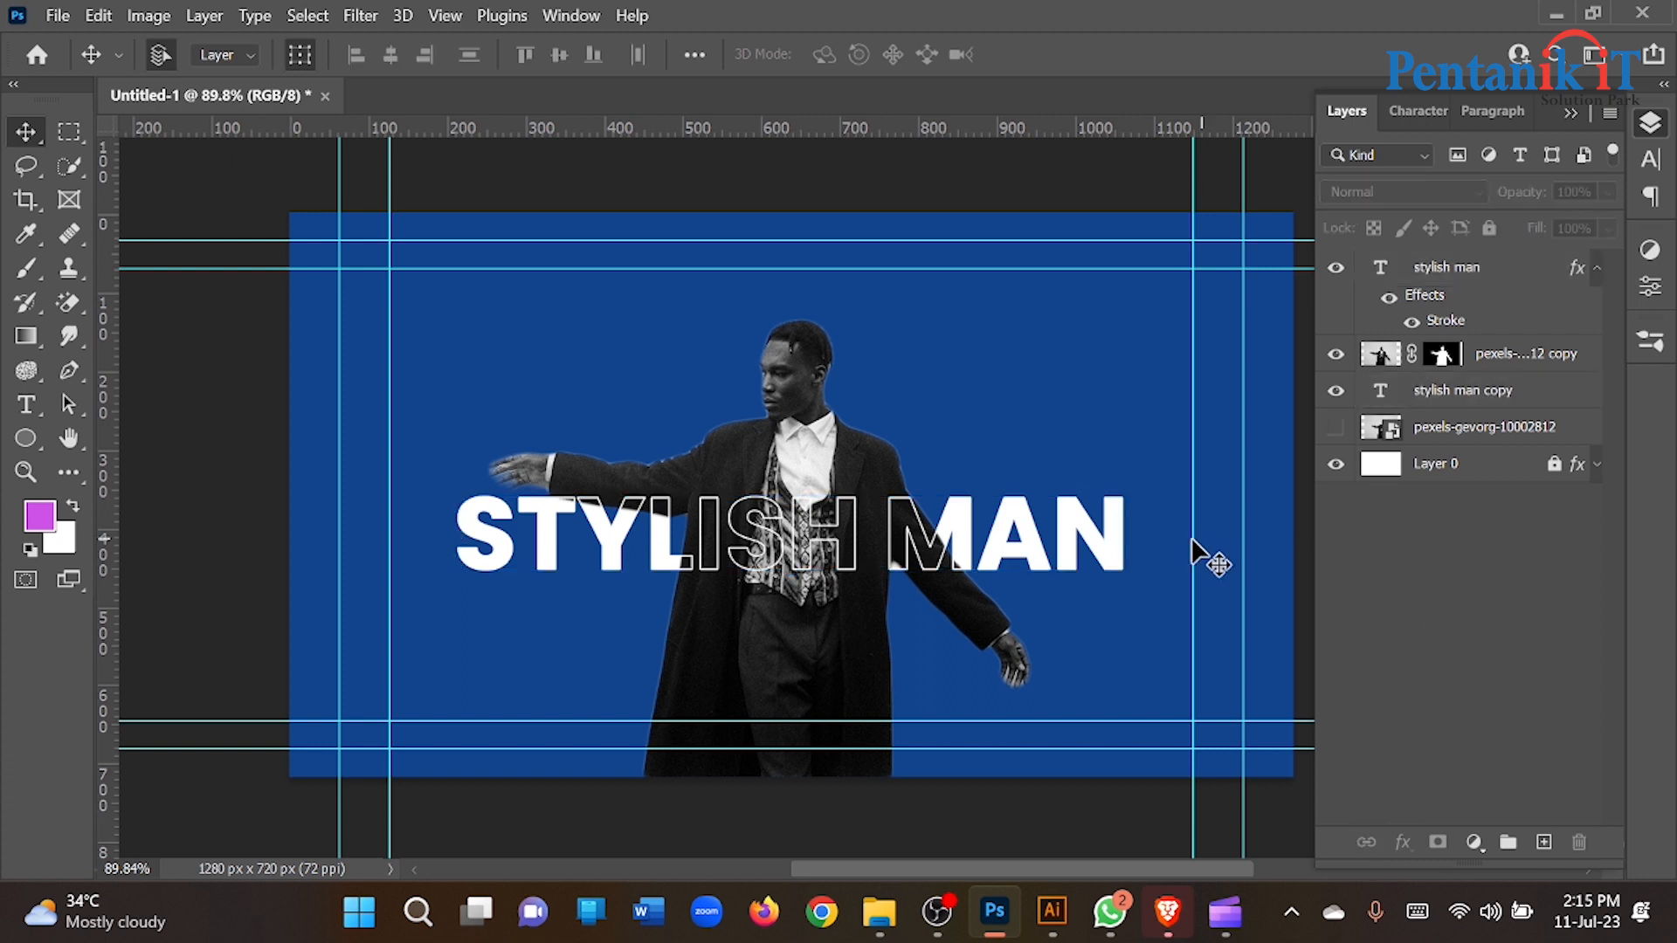
Move the linked STYLISH MAN text layers together to sit slightly lower across the man's torso, centred horizontally on the canvas.
drag(1120, 550, 1214, 629)
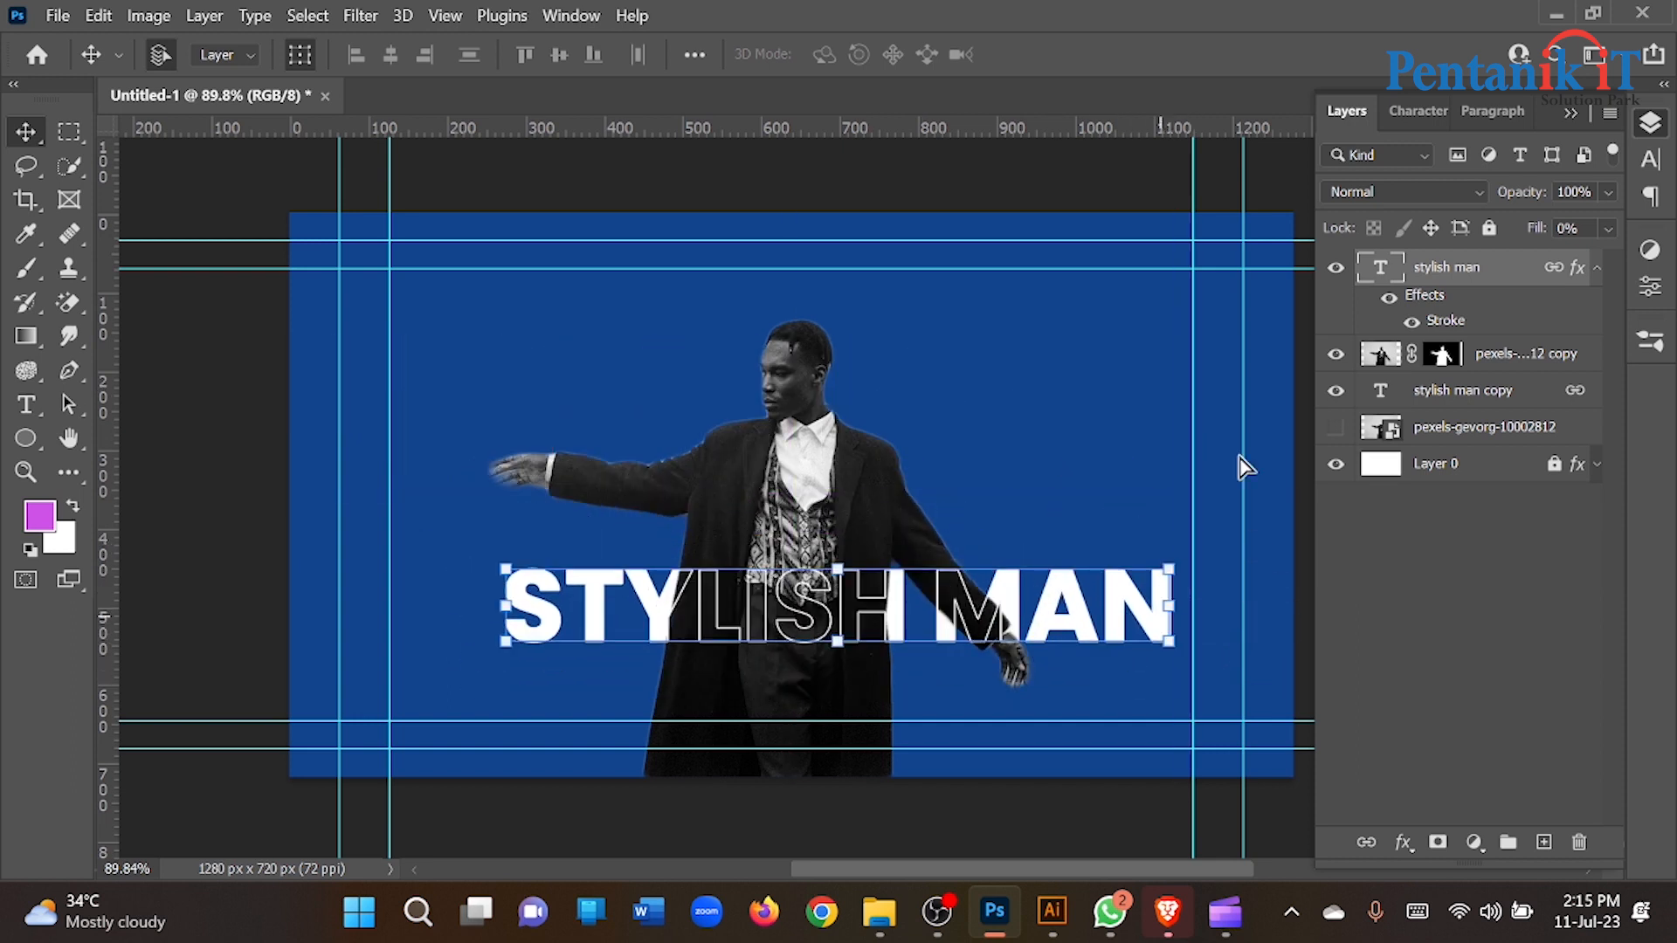
click(1432, 563)
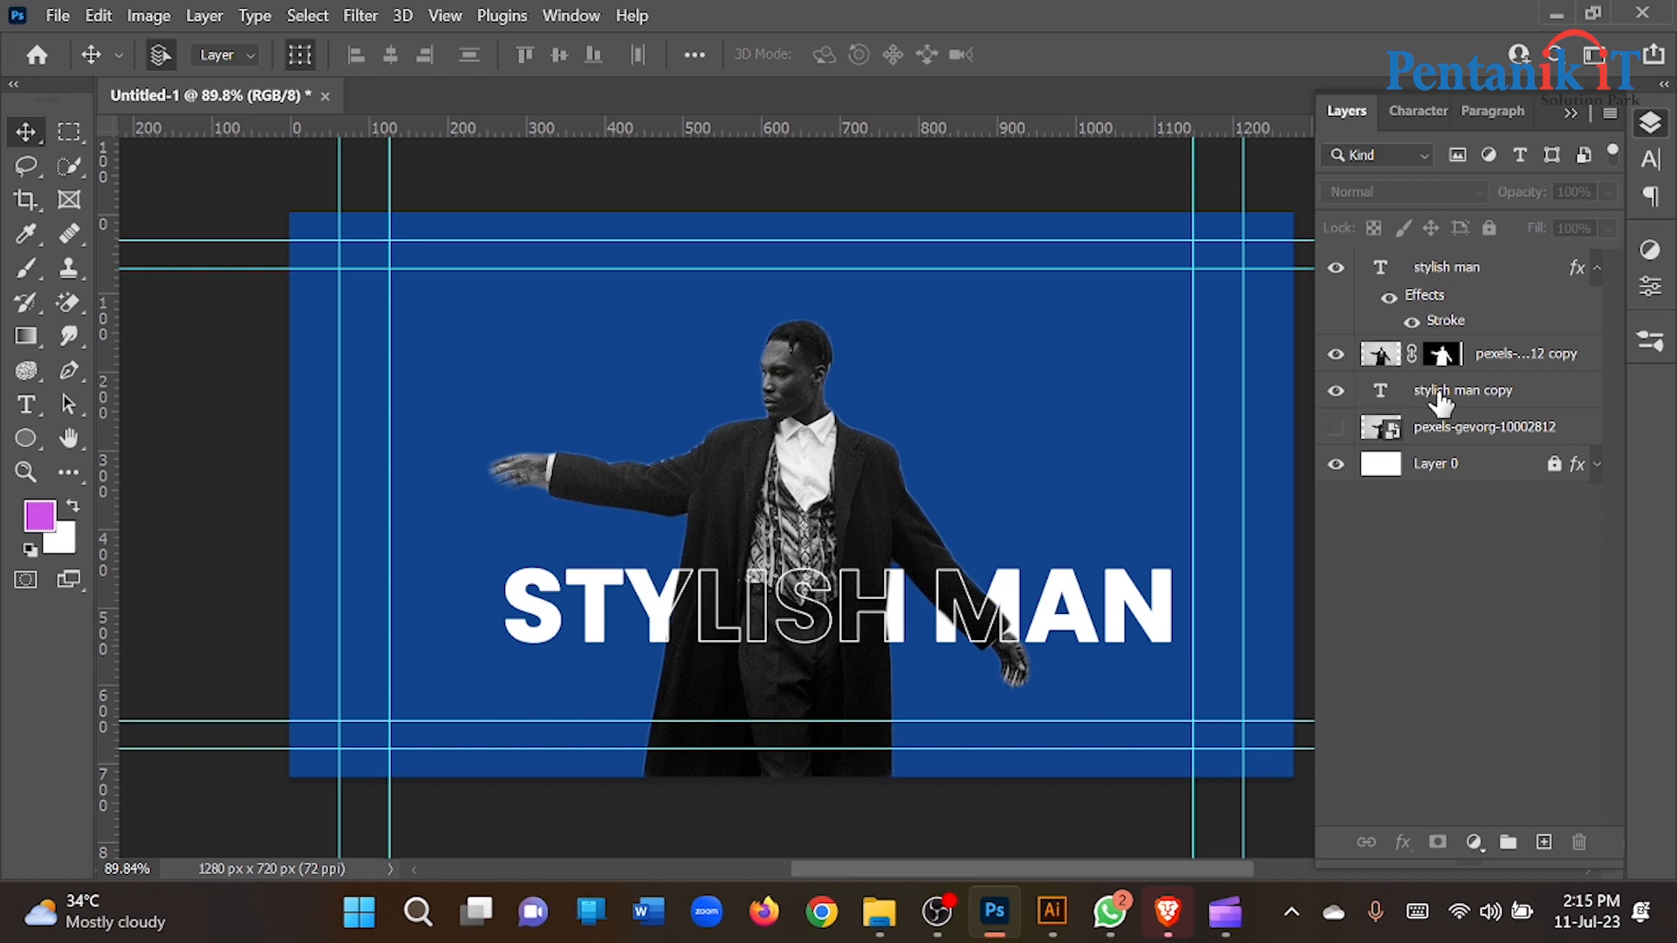
click(1456, 267)
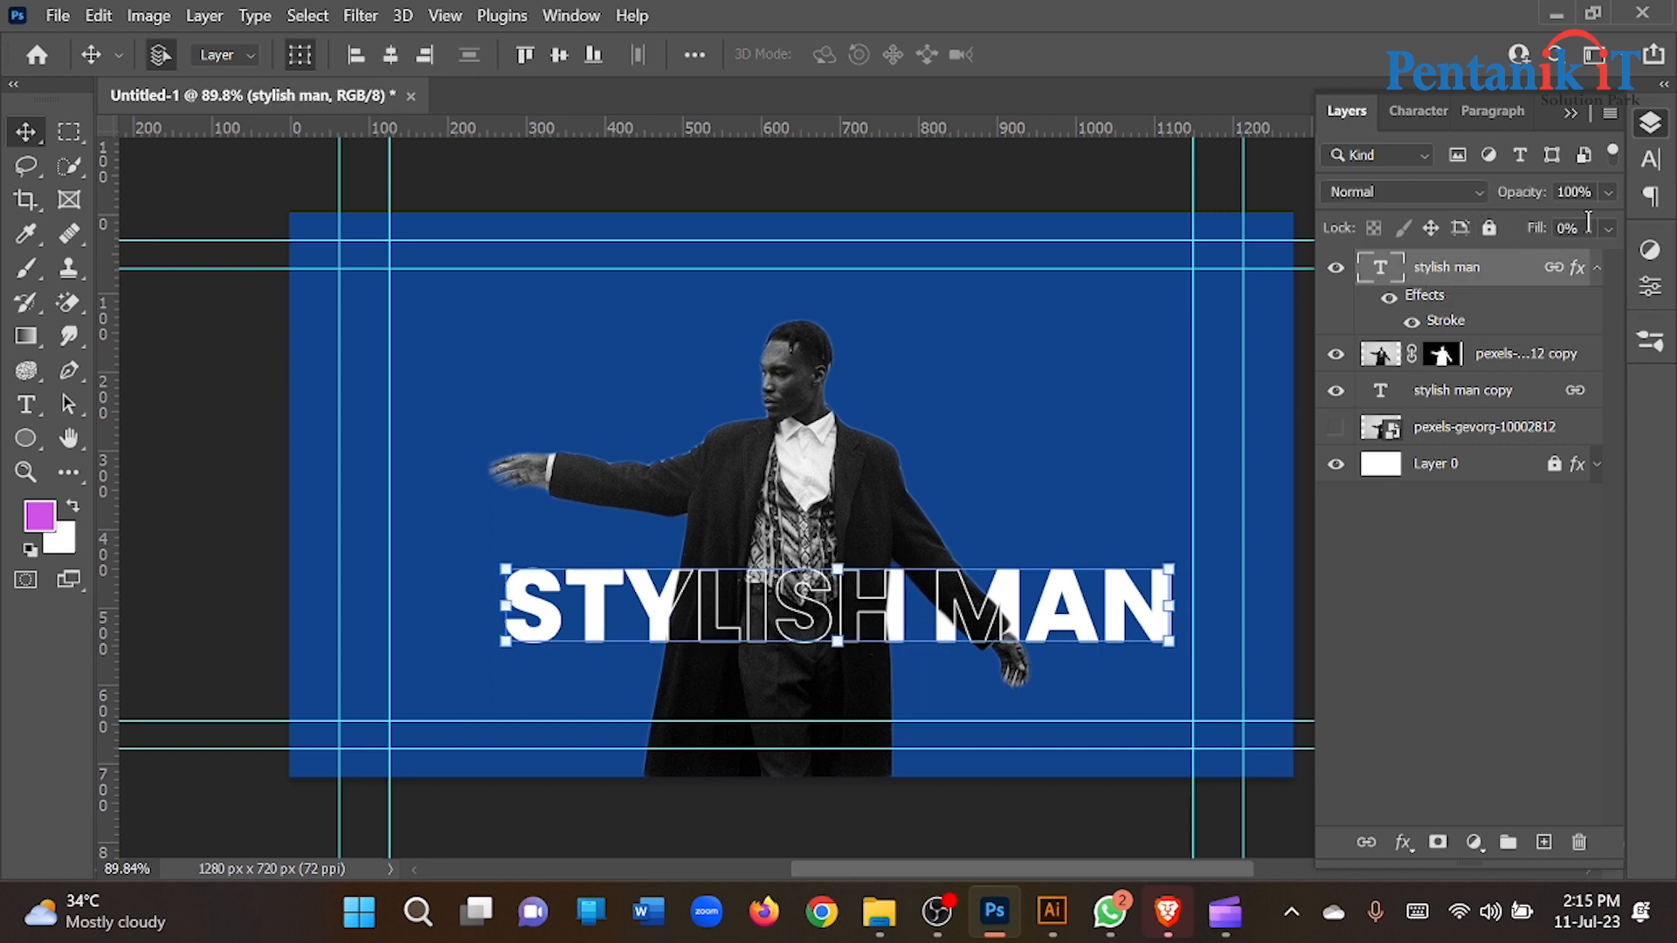
click(1477, 515)
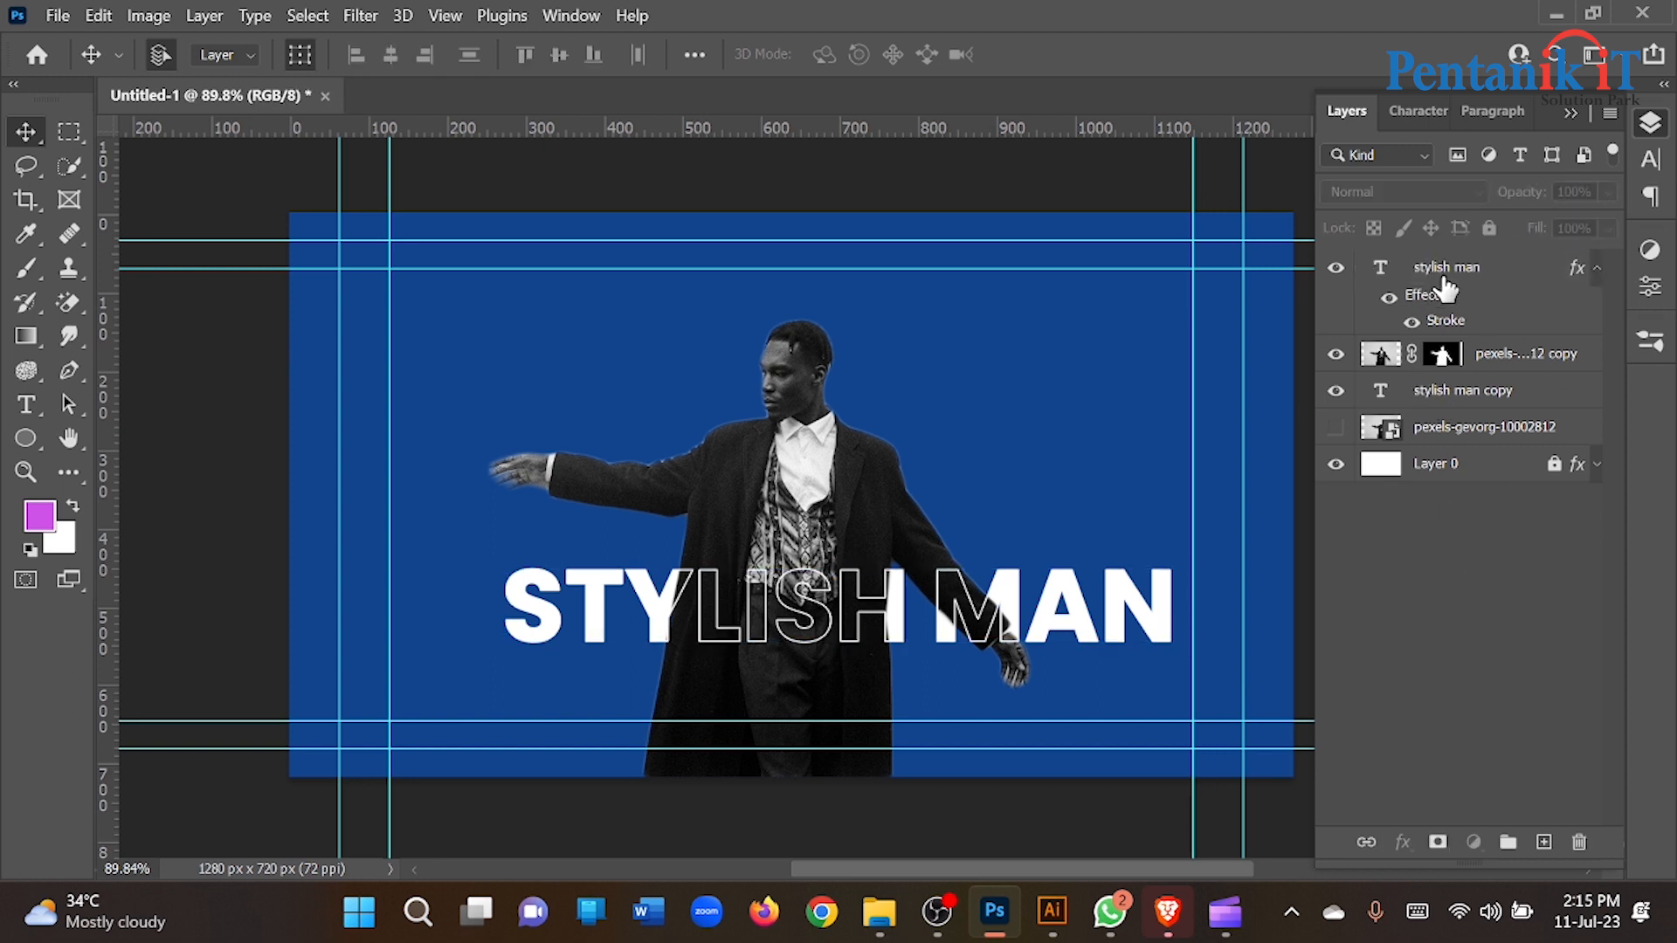
click(1445, 278)
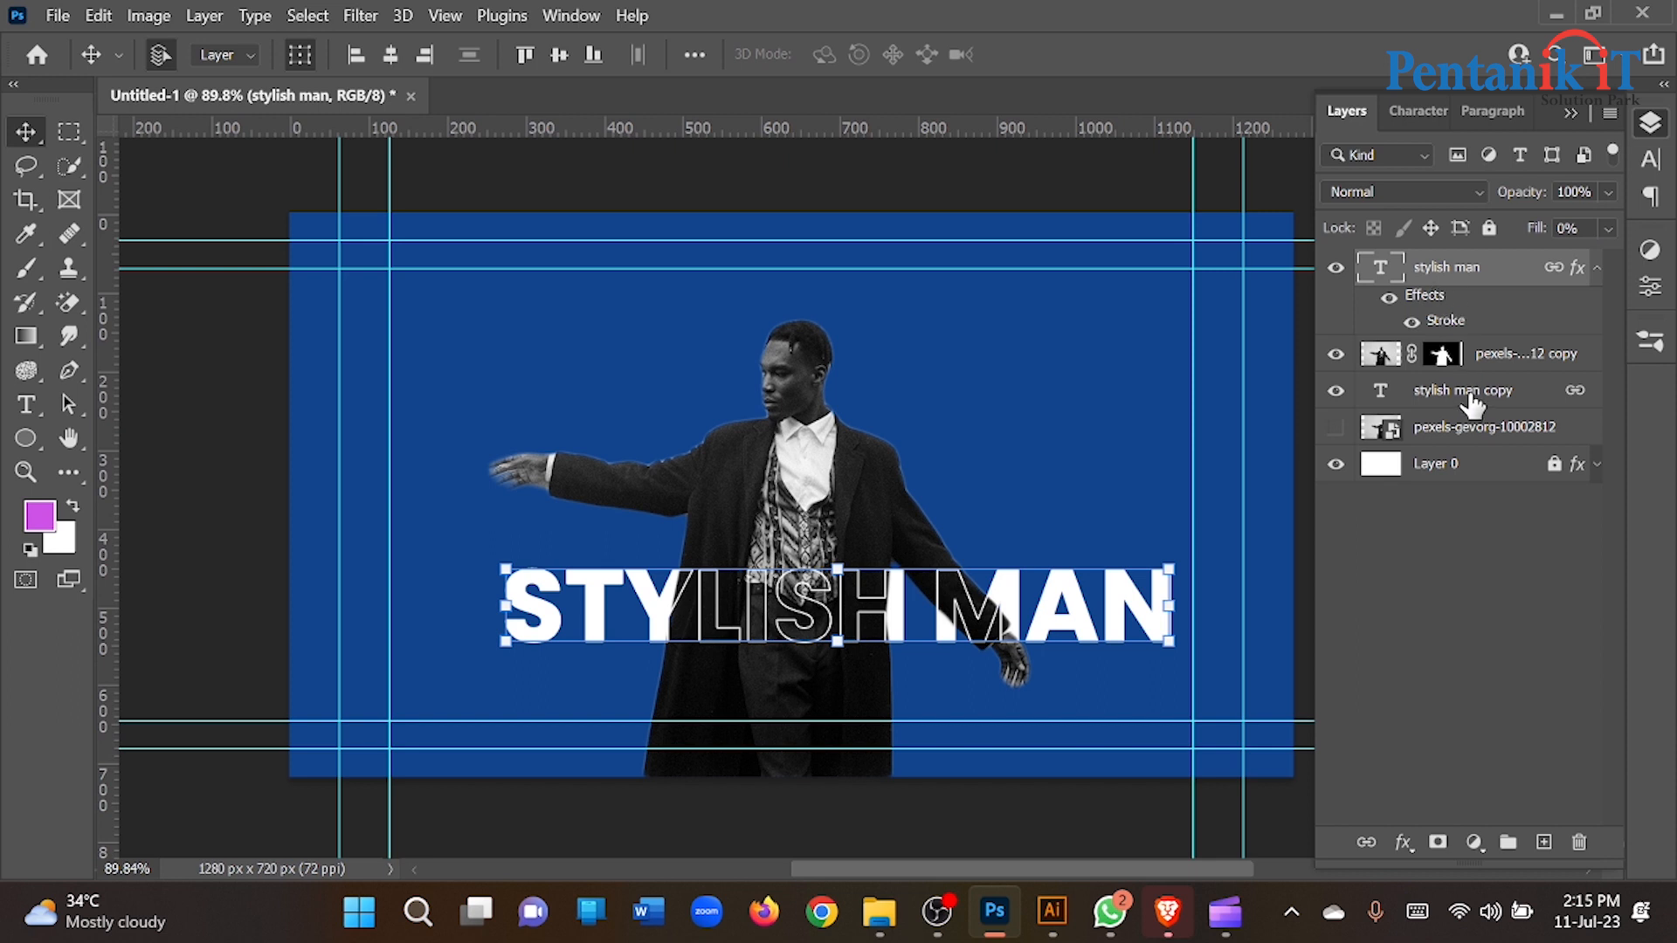
drag(1122, 642, 1022, 559)
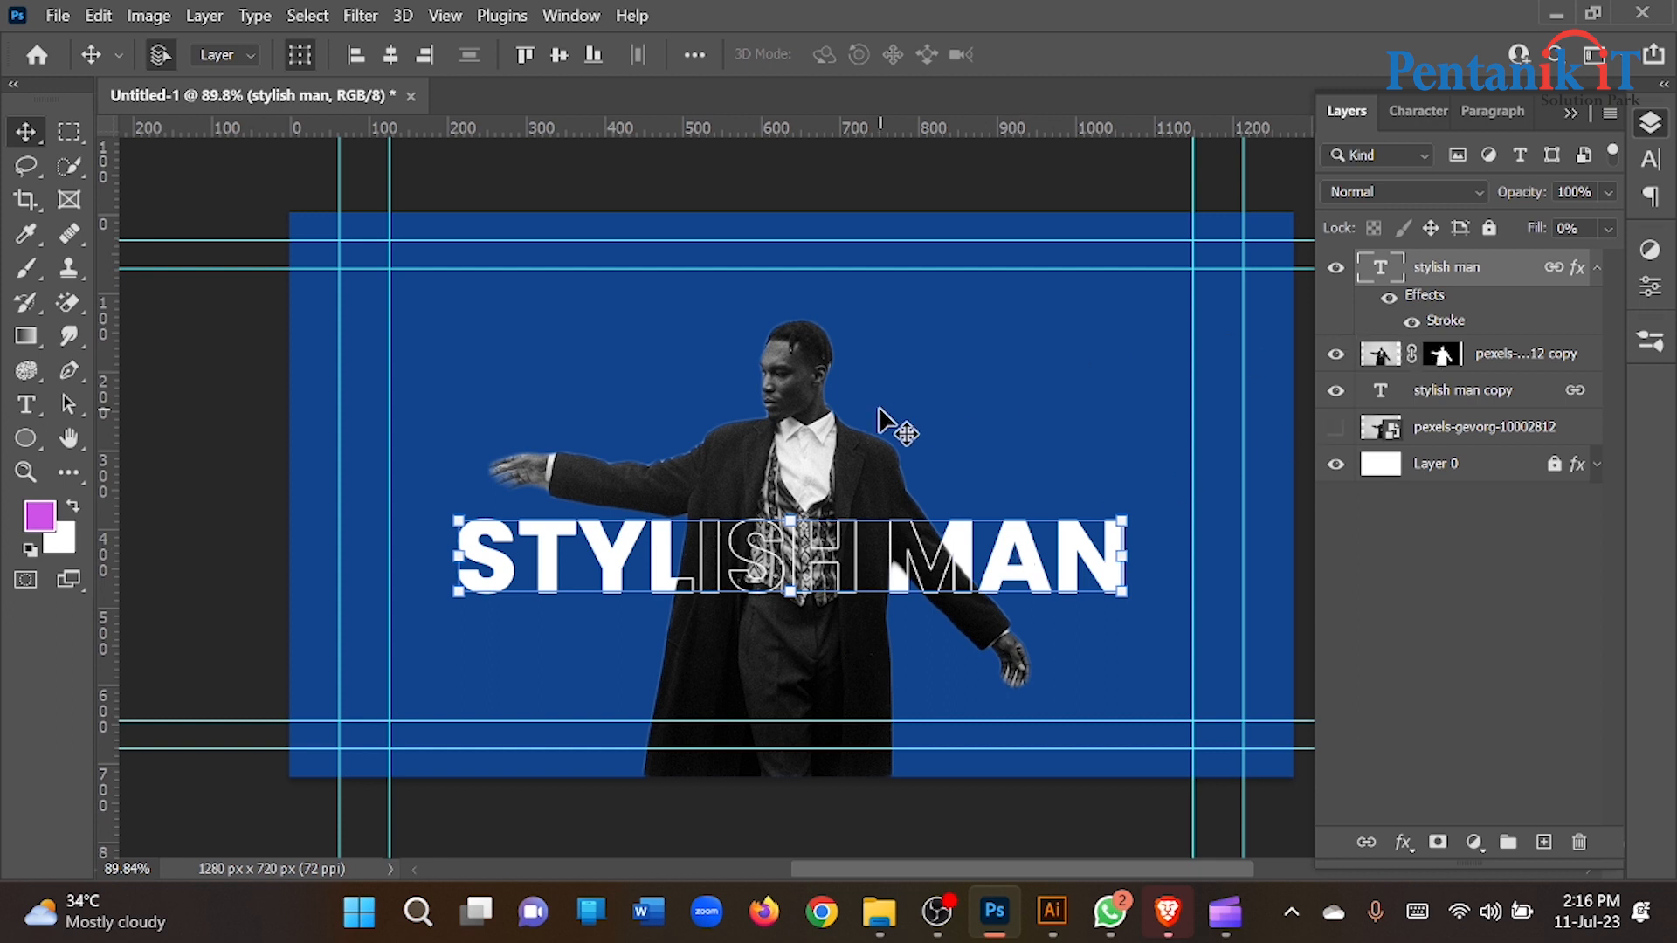
Unlock Layer 0 and change its Color Overlay to white (ffffff).
click(1554, 466)
click(1596, 465)
click(1486, 524)
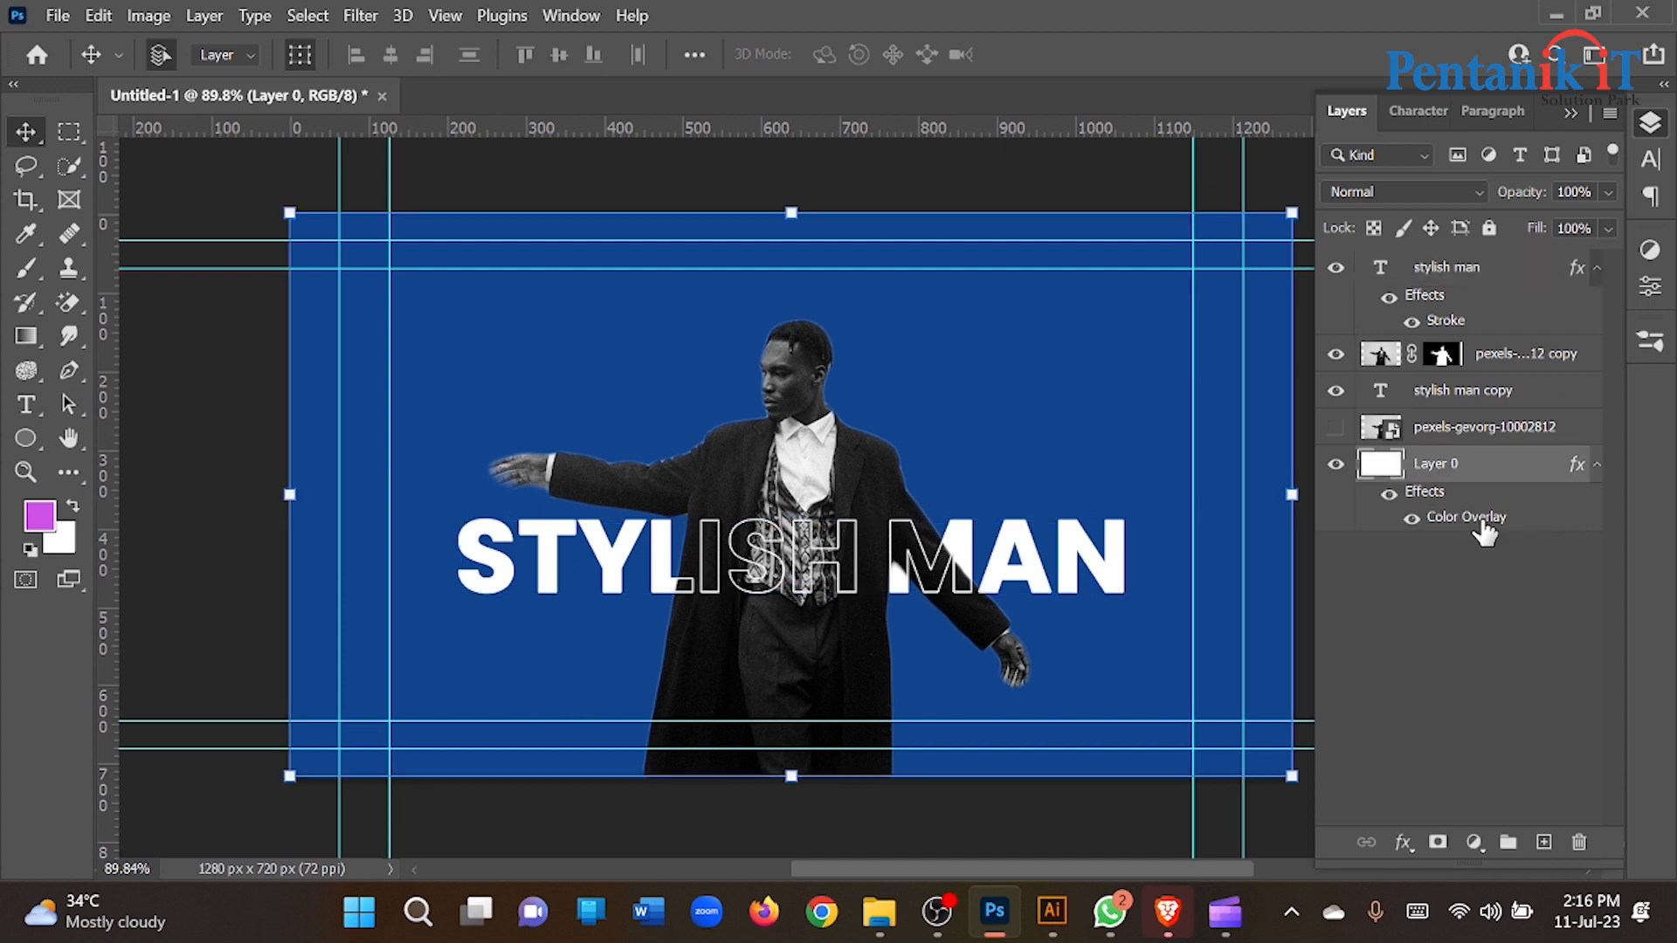
double_click(1389, 515)
drag(750, 107, 908, 116)
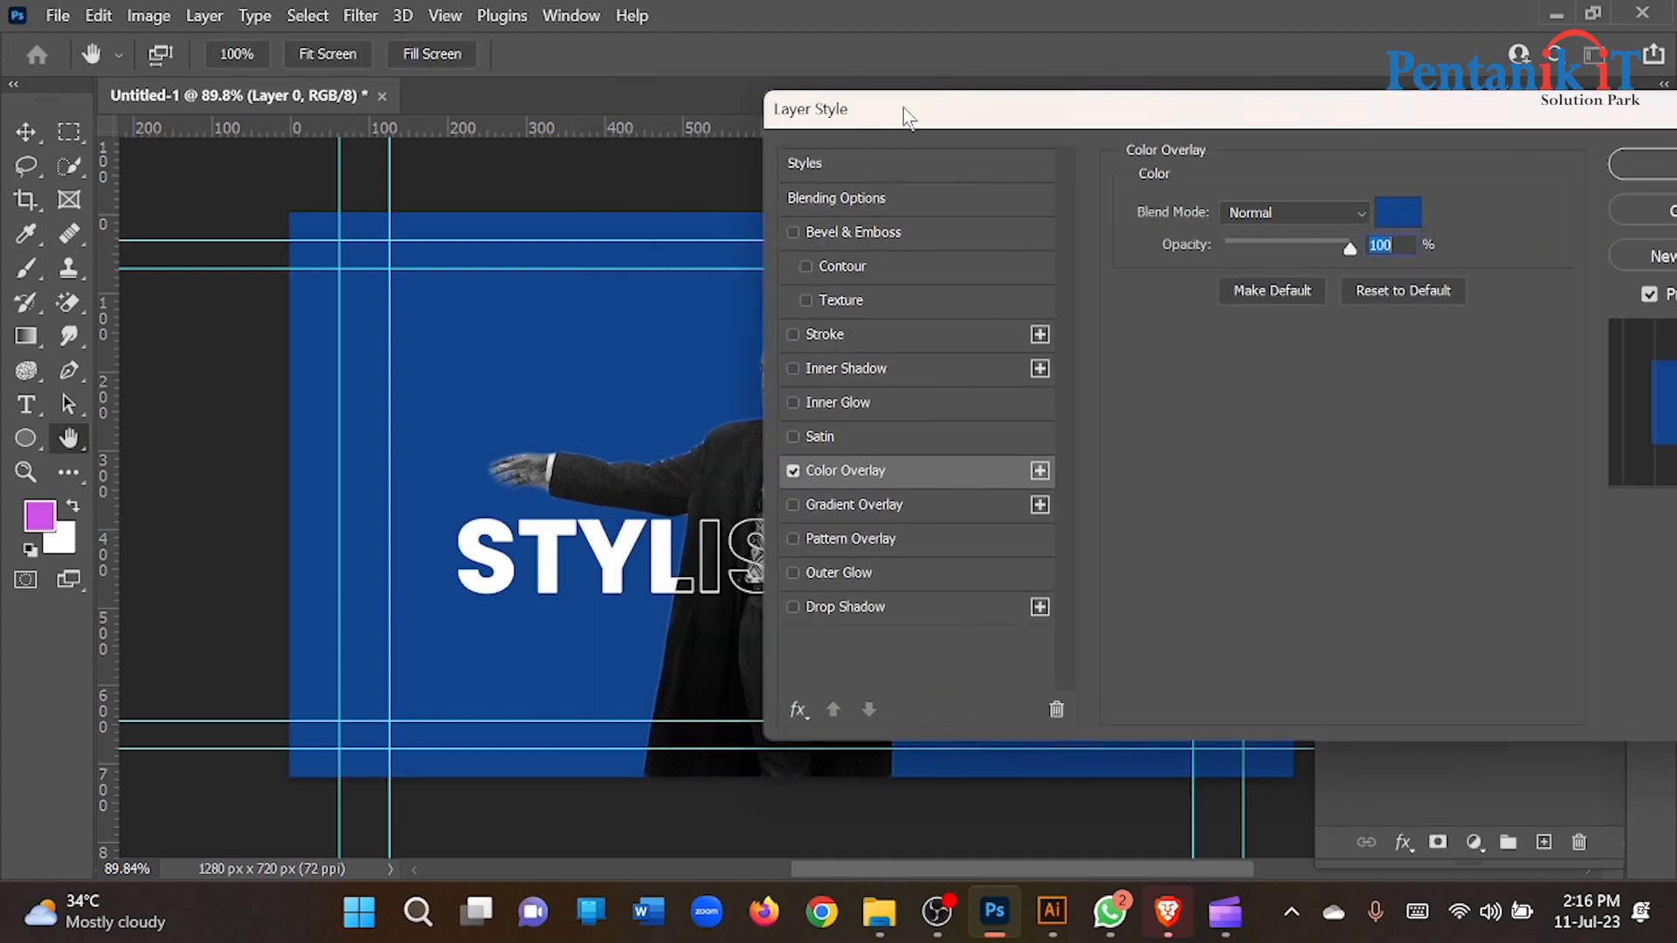
click(1407, 229)
drag(1135, 454, 837, 362)
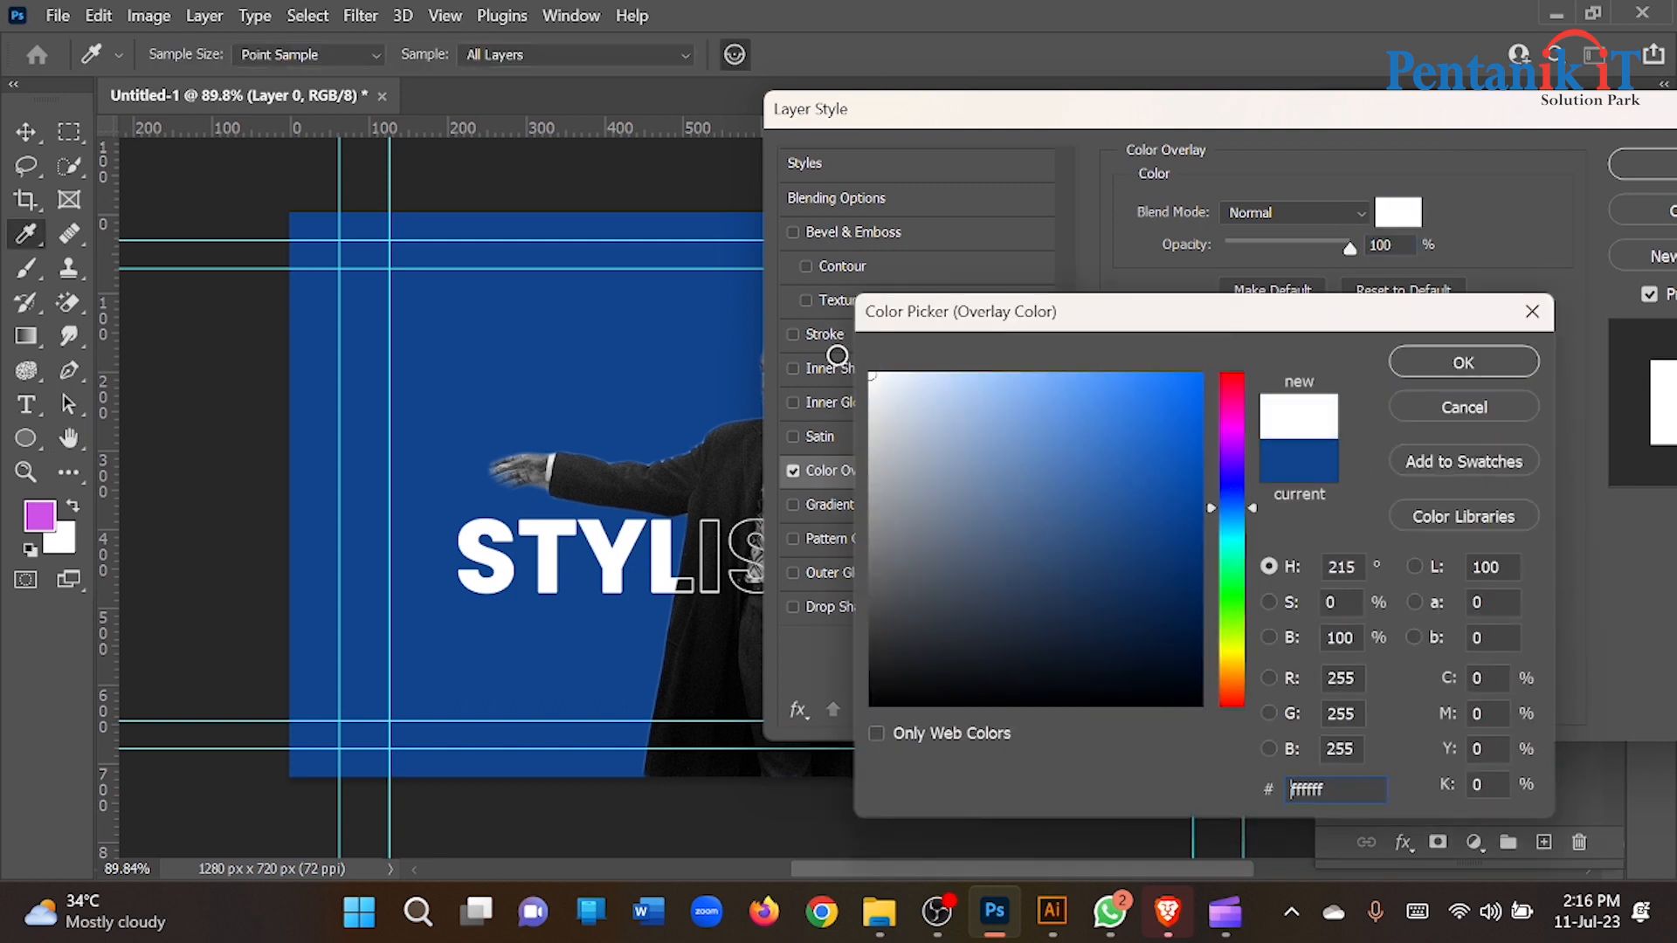
click(1430, 372)
click(1628, 168)
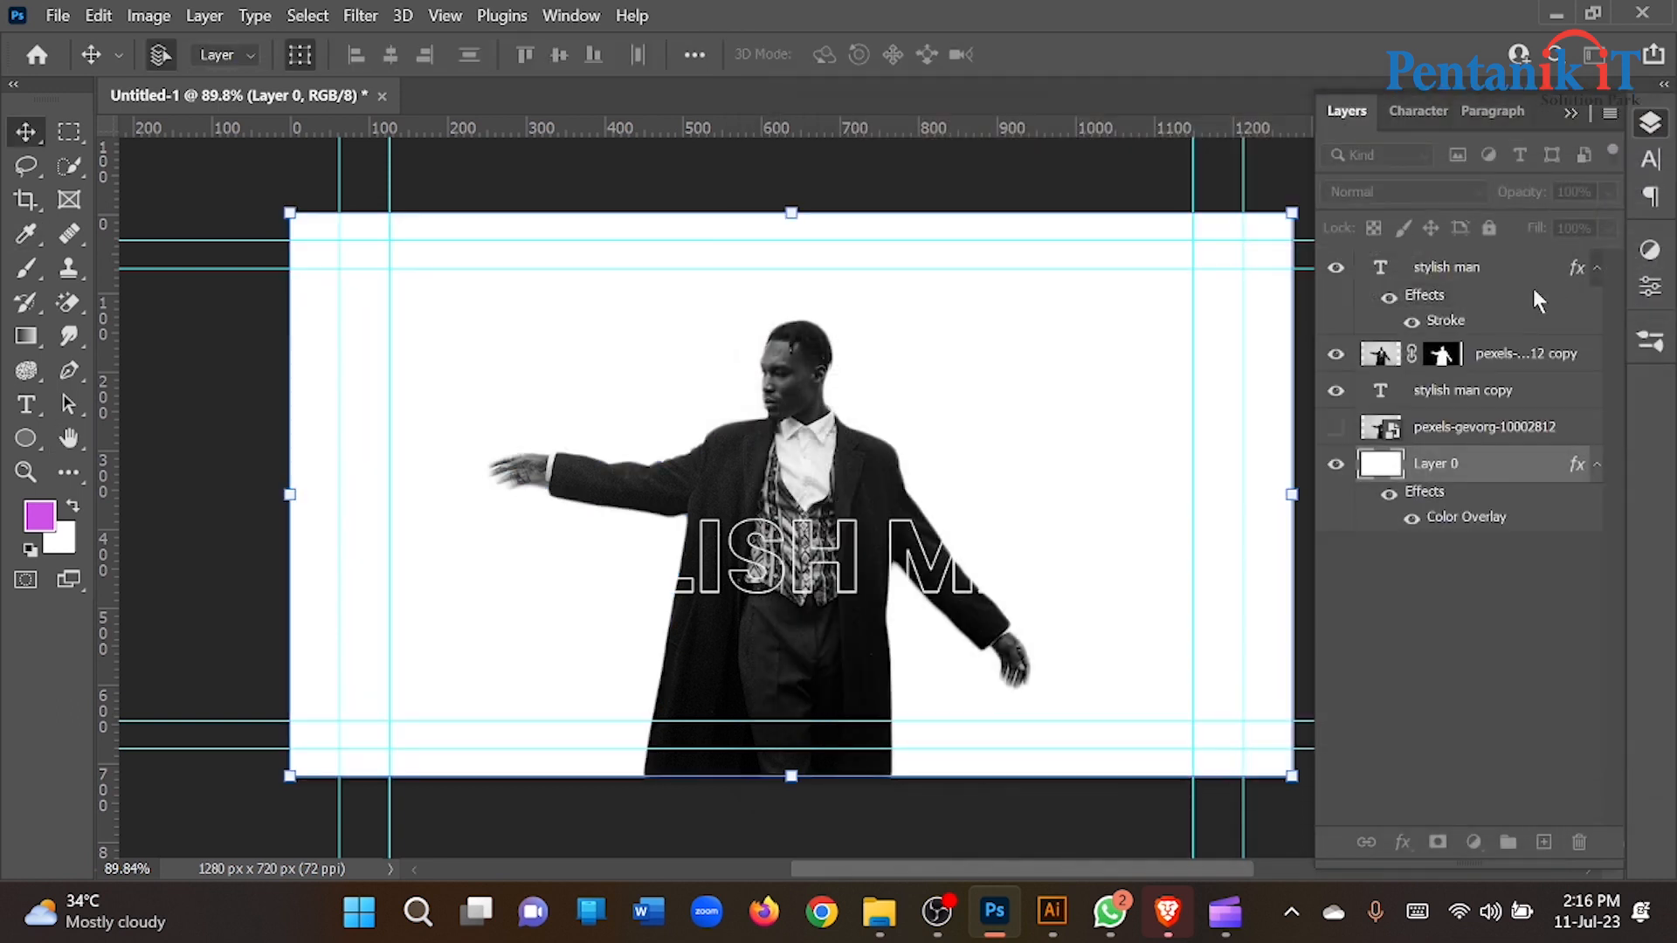
Open the stroke colour of the outlined STYLISH MAN text and try a near-black (110000).
click(1450, 291)
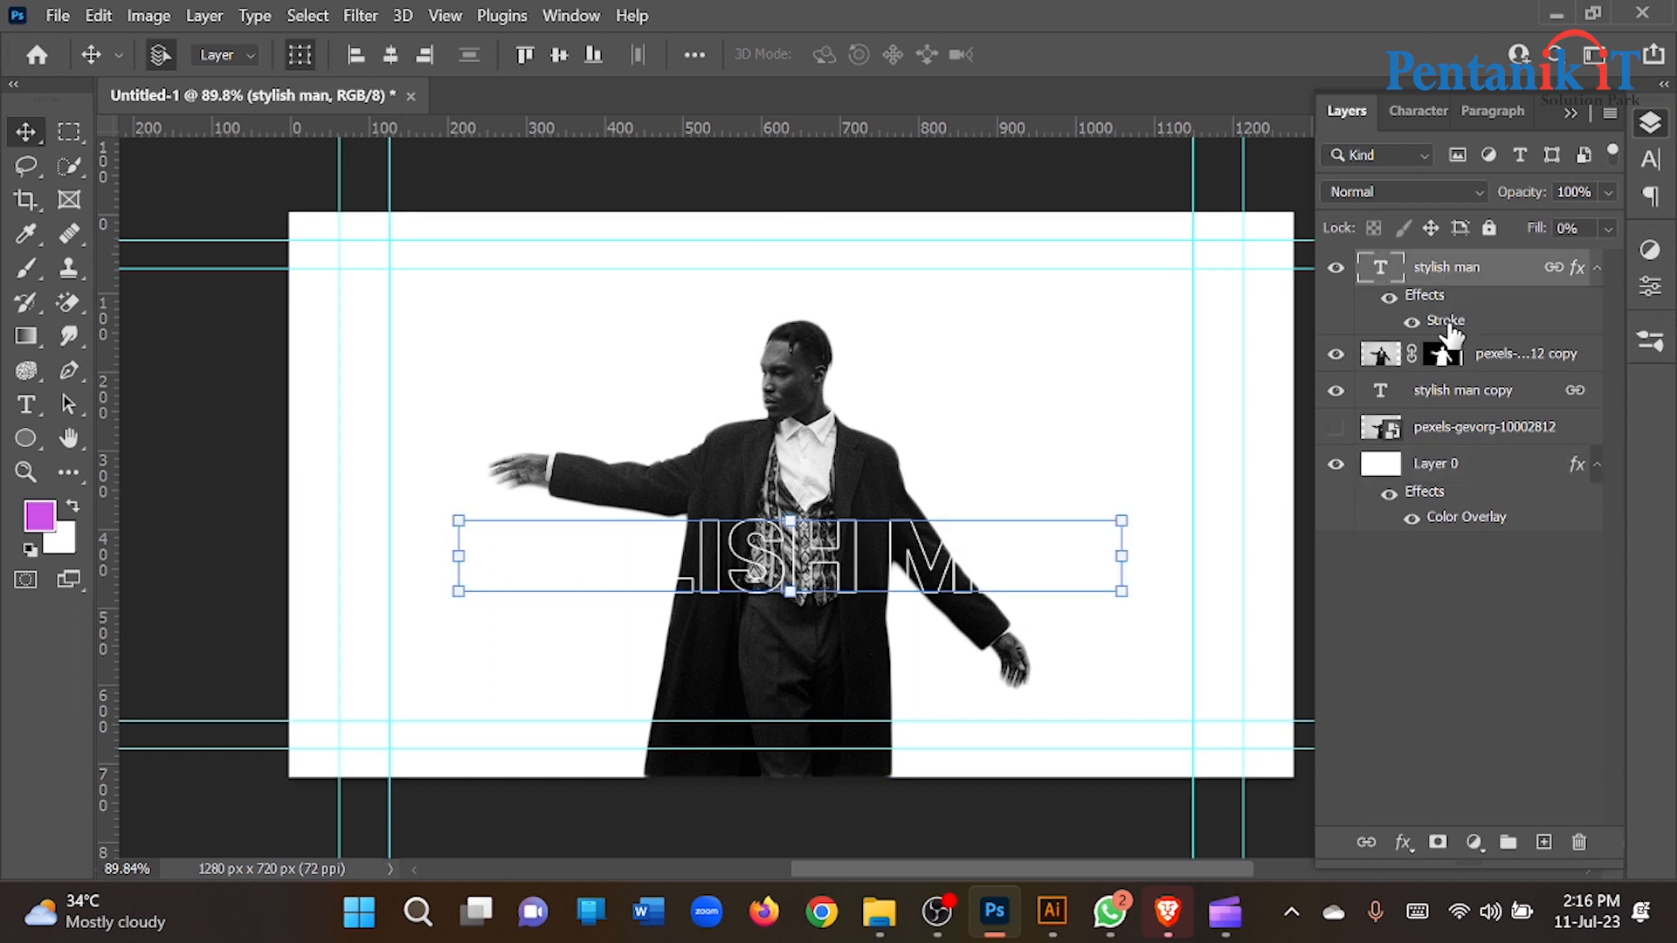
double_click(1447, 323)
click(744, 341)
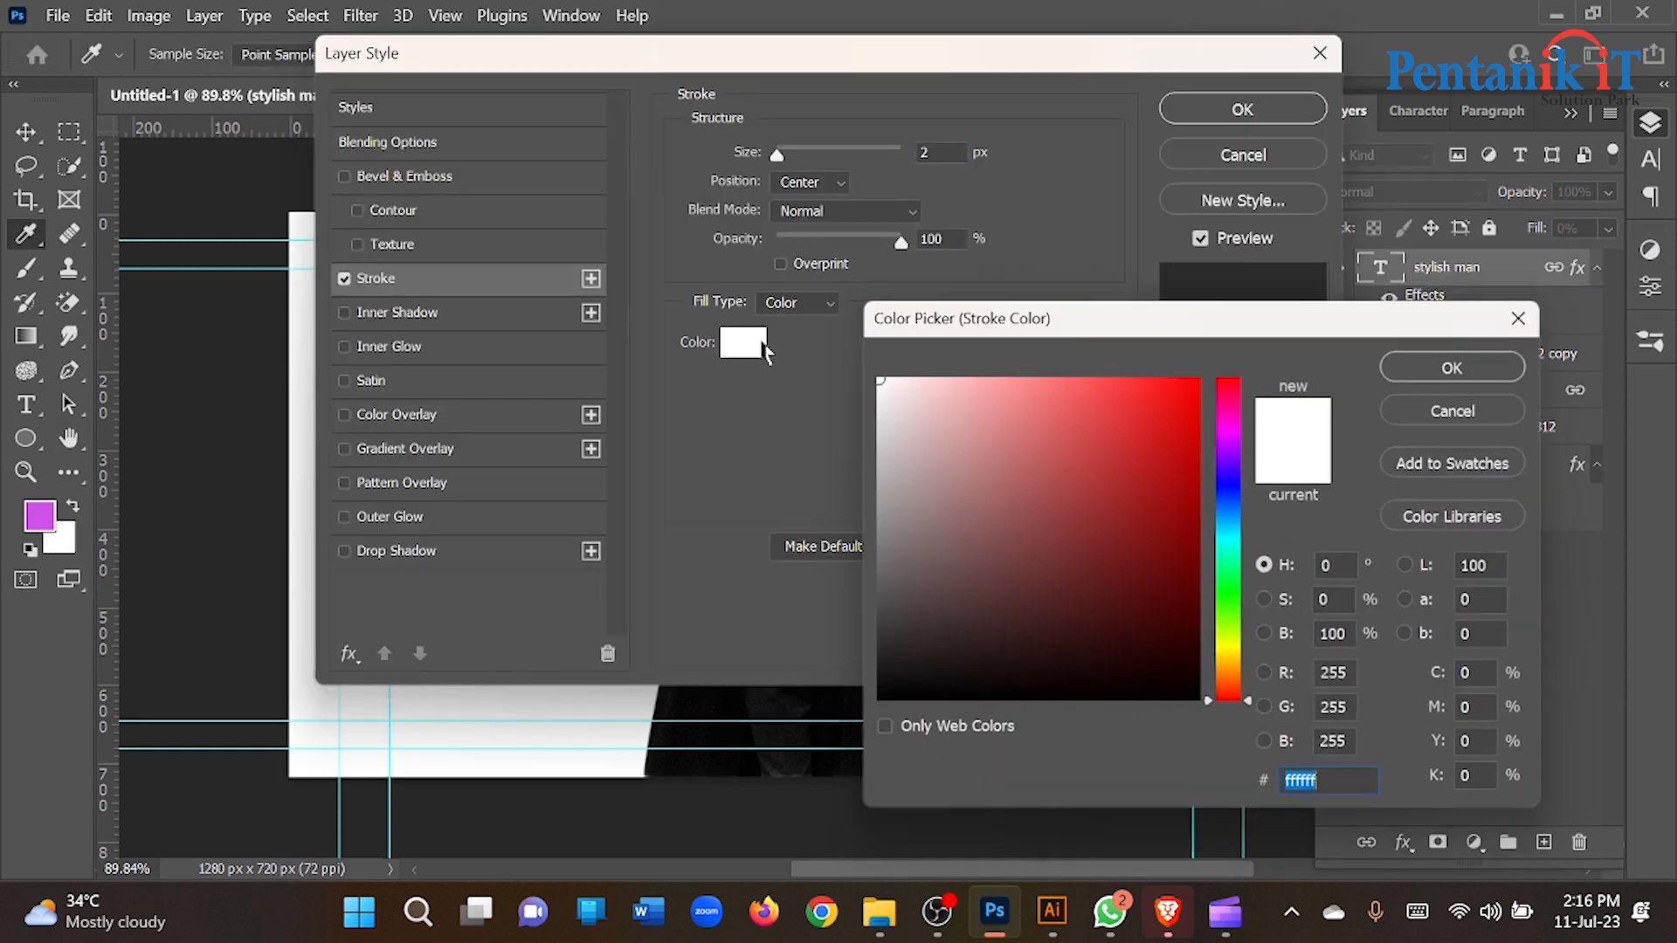
click(1464, 363)
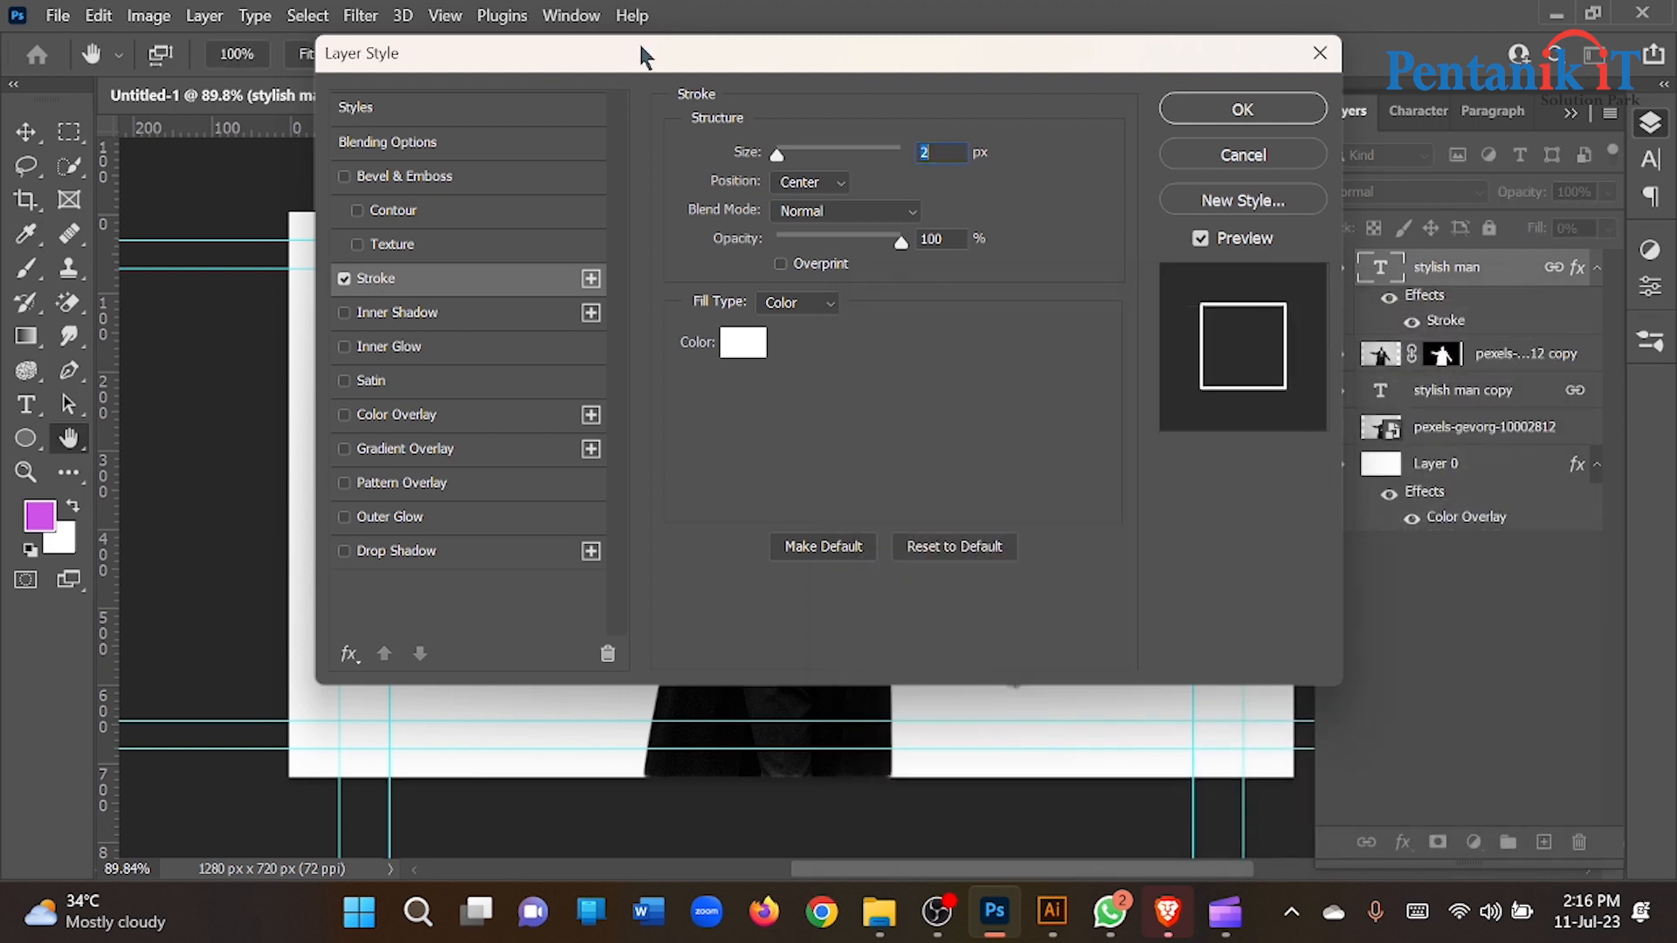
drag(638, 44, 1220, 44)
click(1340, 343)
drag(1188, 377, 1206, 356)
mouse_move(1149, 413)
mouse_down()
mouse_move(909, 382)
mouse_move(951, 734)
mouse_move(817, 738)
mouse_up()
mouse_move(985, 691)
mouse_down()
mouse_move(1239, 709)
mouse_move(1241, 687)
mouse_up()
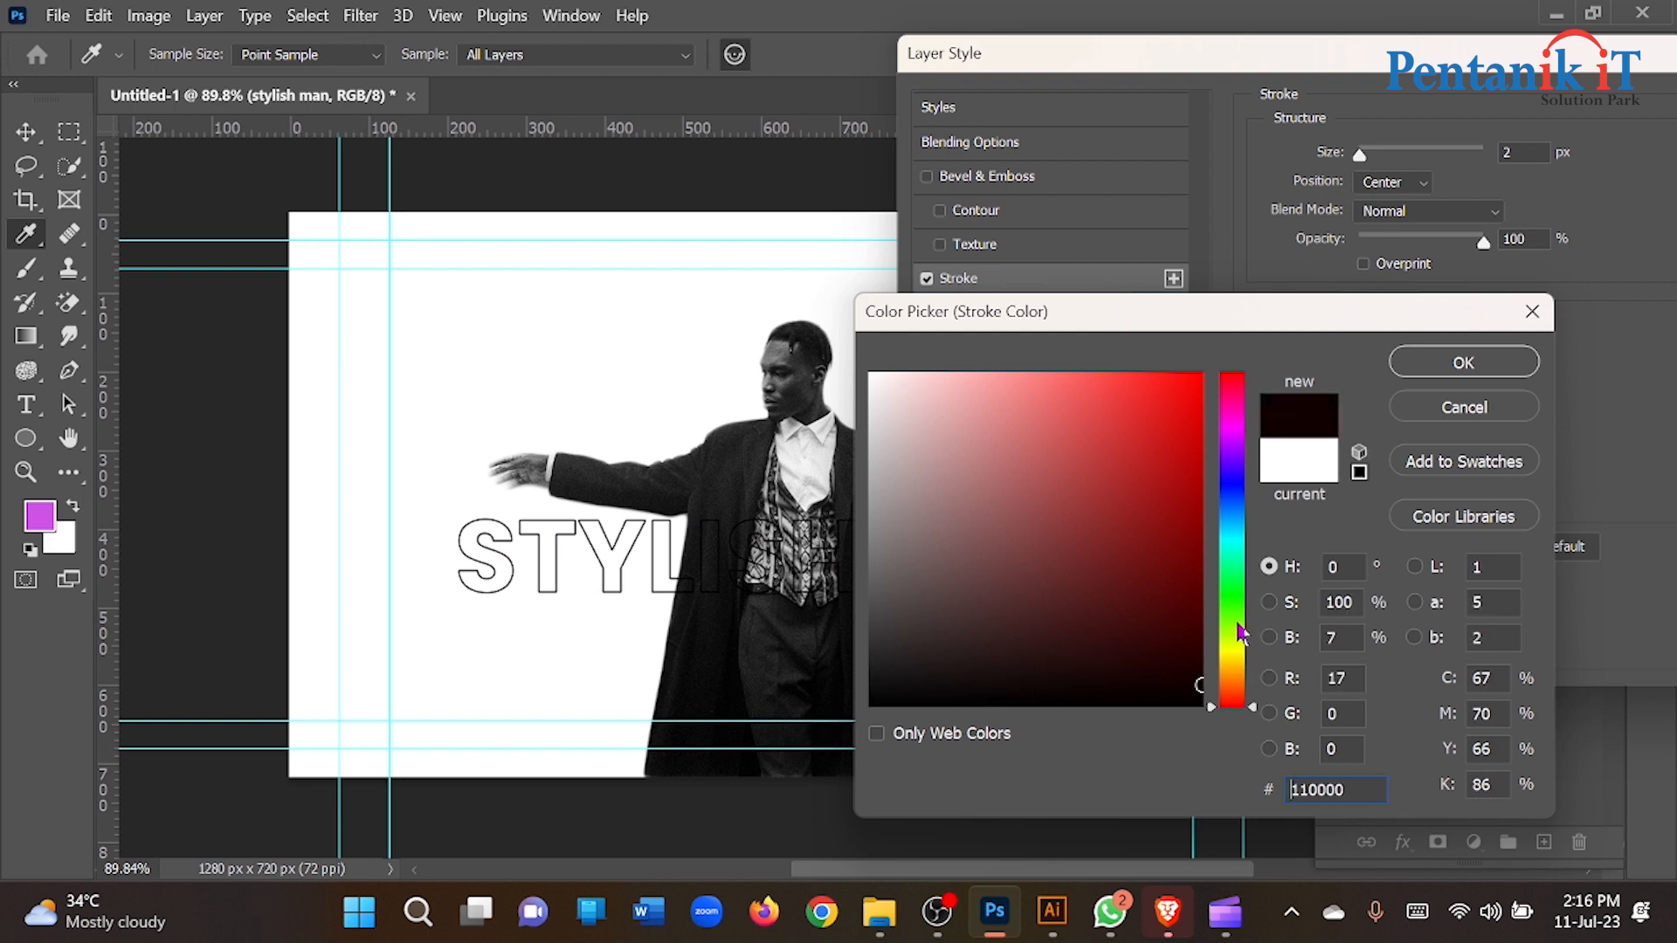
Try bright green (00ff12) and dark green (026208) as the outlined text's stroke colour.
click(1231, 576)
drag(1164, 515, 1286, 330)
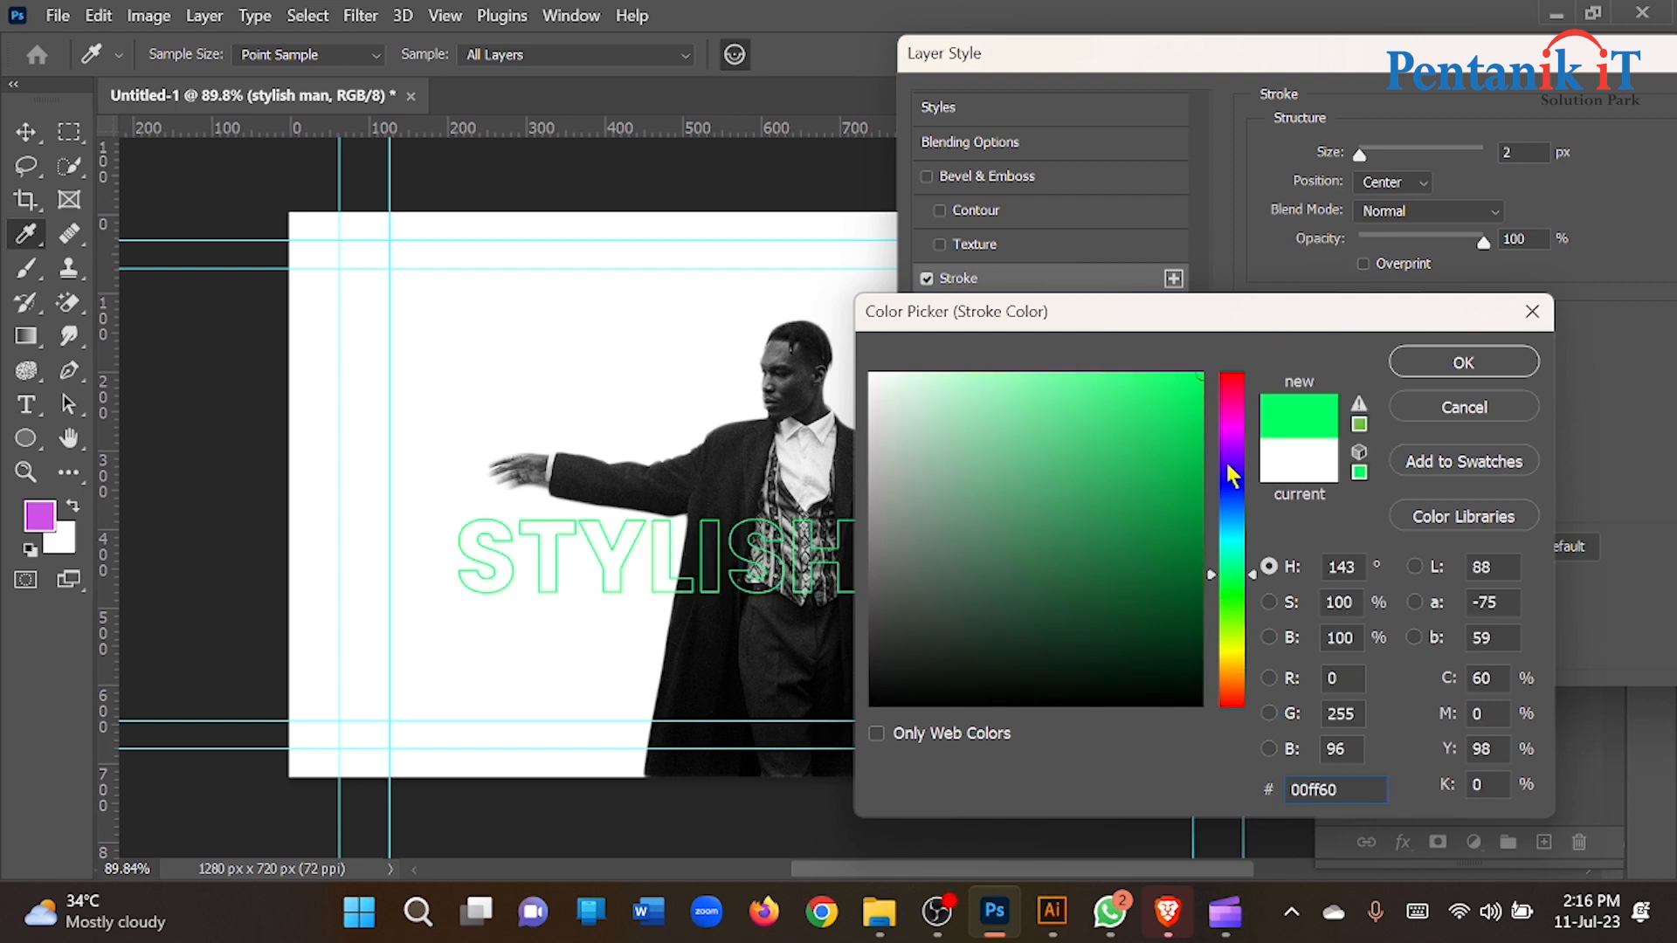
mouse_move(1236, 577)
mouse_down()
mouse_move(1237, 559)
mouse_move(1240, 601)
mouse_up()
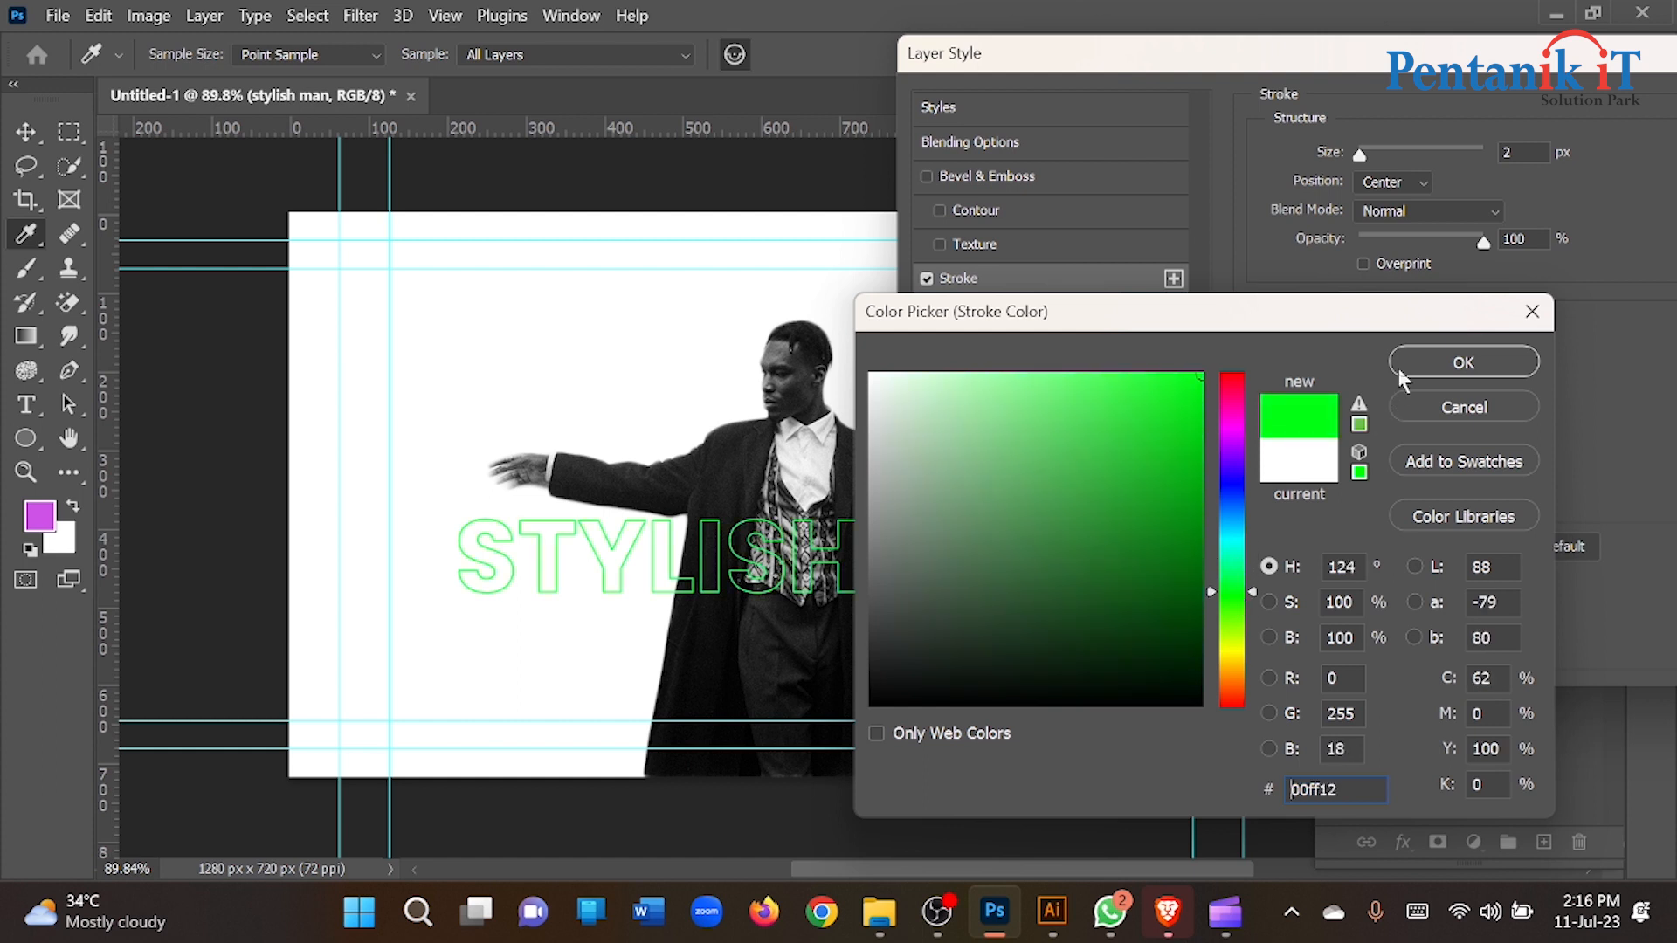
click(1197, 577)
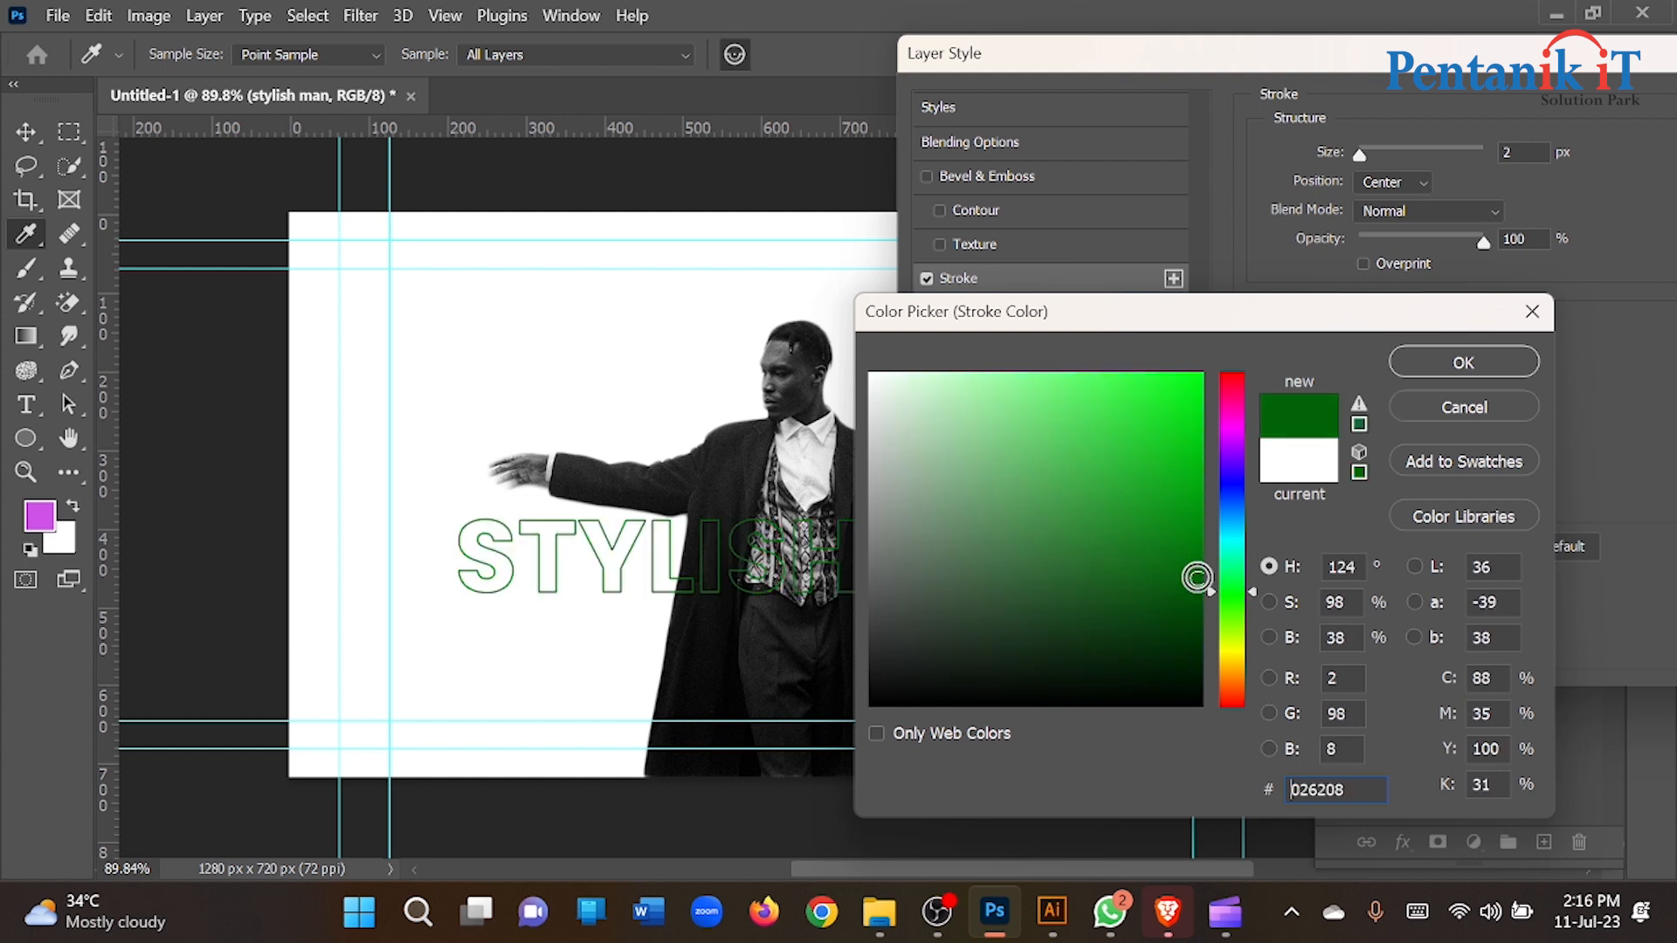
Set the outlined STYLISH MAN text's stroke to green 00fe30, copy that hex code and apply the layer style.
drag(1197, 575, 1200, 509)
mouse_move(1232, 449)
mouse_down()
mouse_move(1232, 423)
mouse_move(1217, 573)
mouse_move(1199, 358)
mouse_up()
drag(1231, 554, 1235, 594)
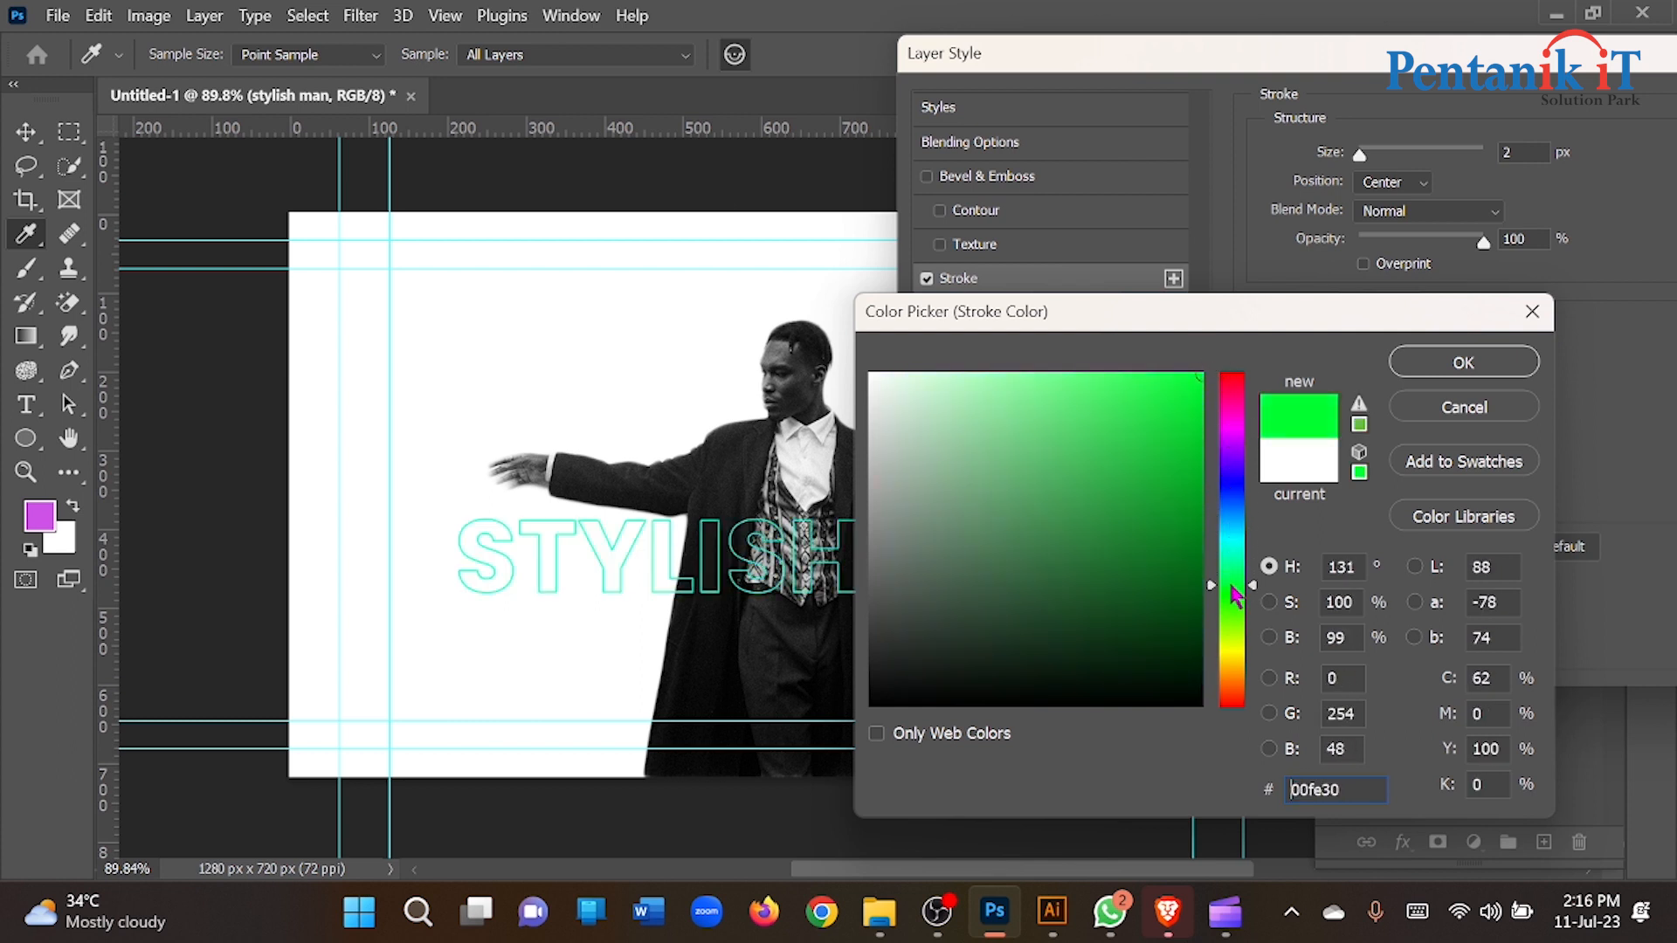
drag(1362, 782, 1266, 790)
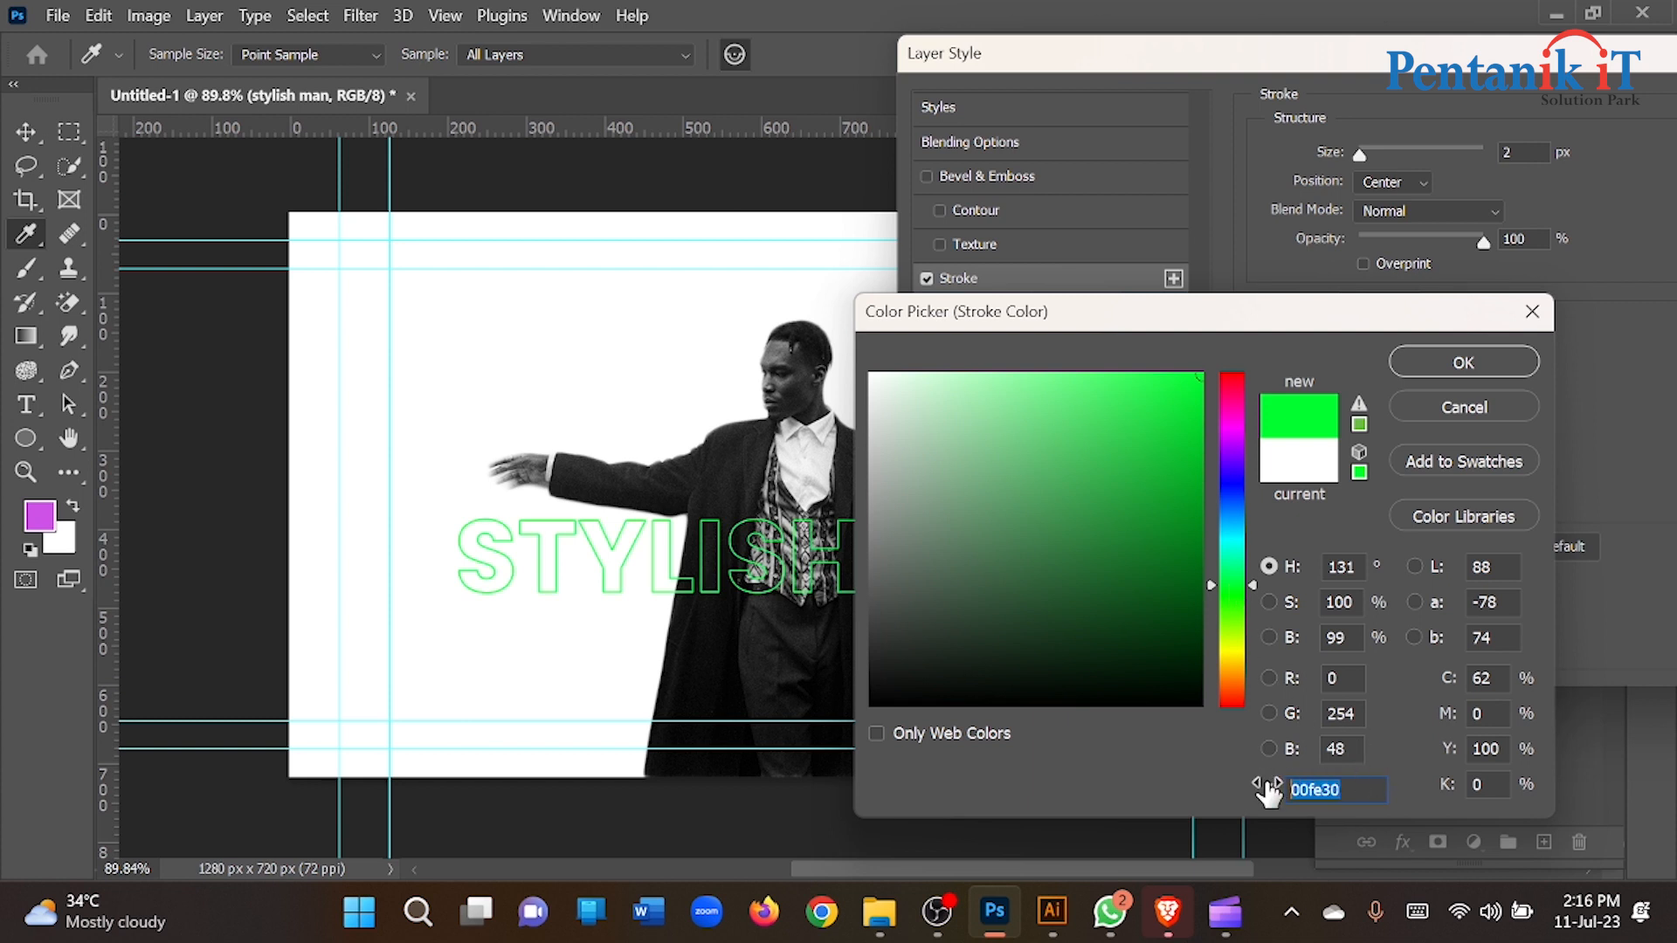
click(1527, 370)
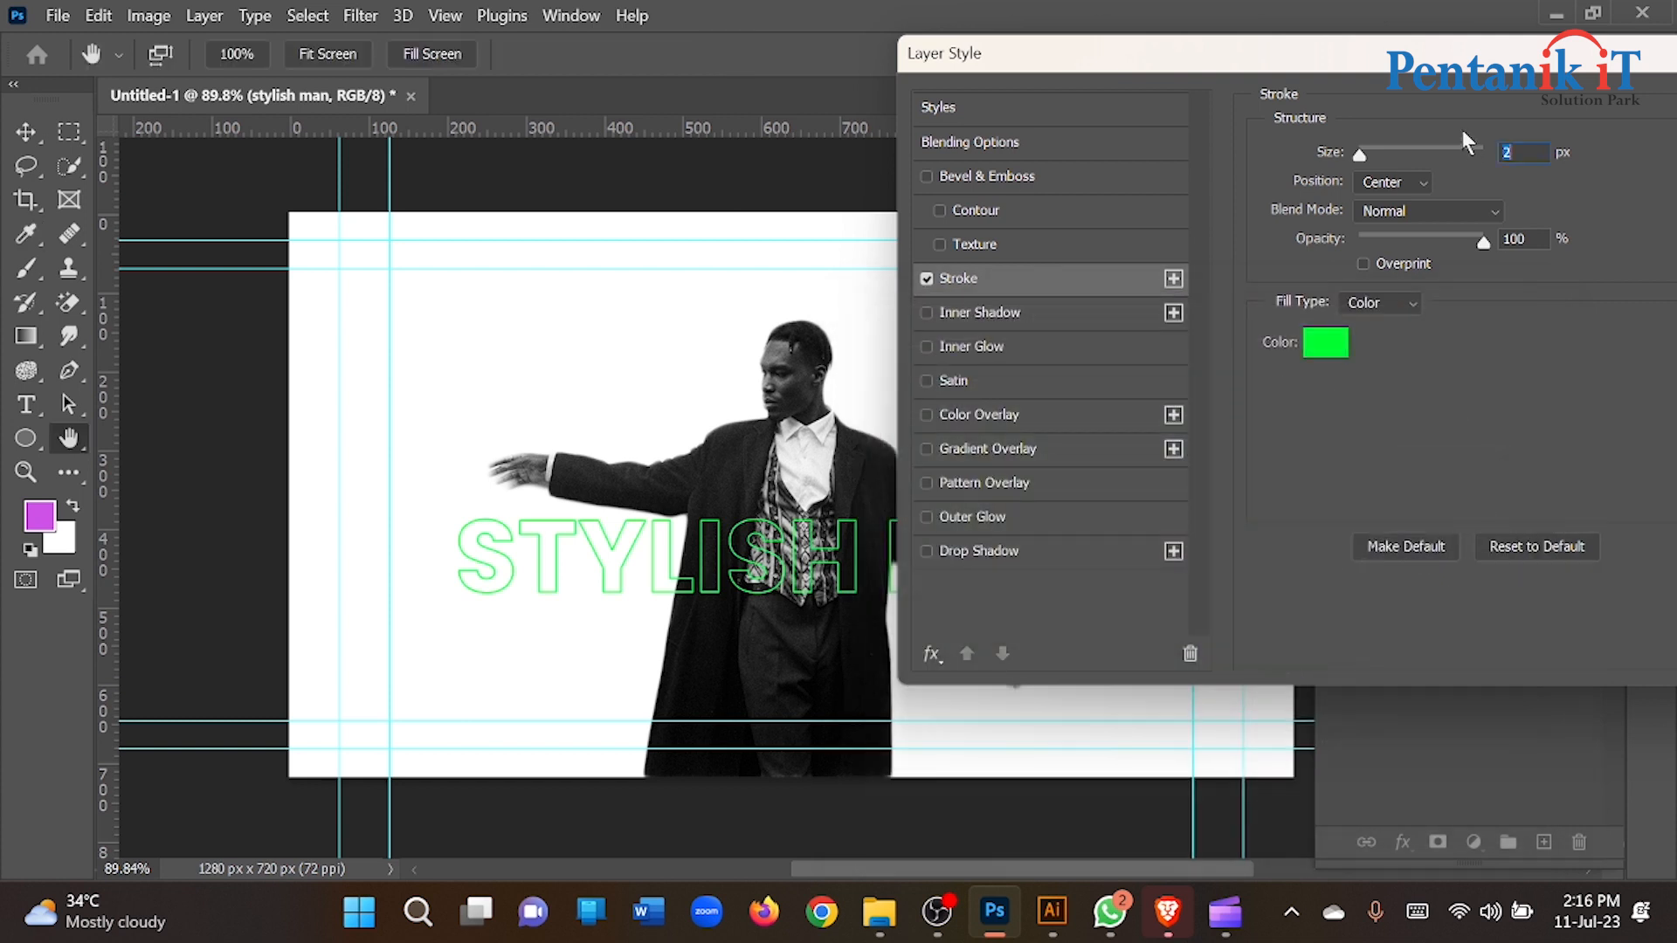
drag(1276, 53, 929, 52)
click(1478, 187)
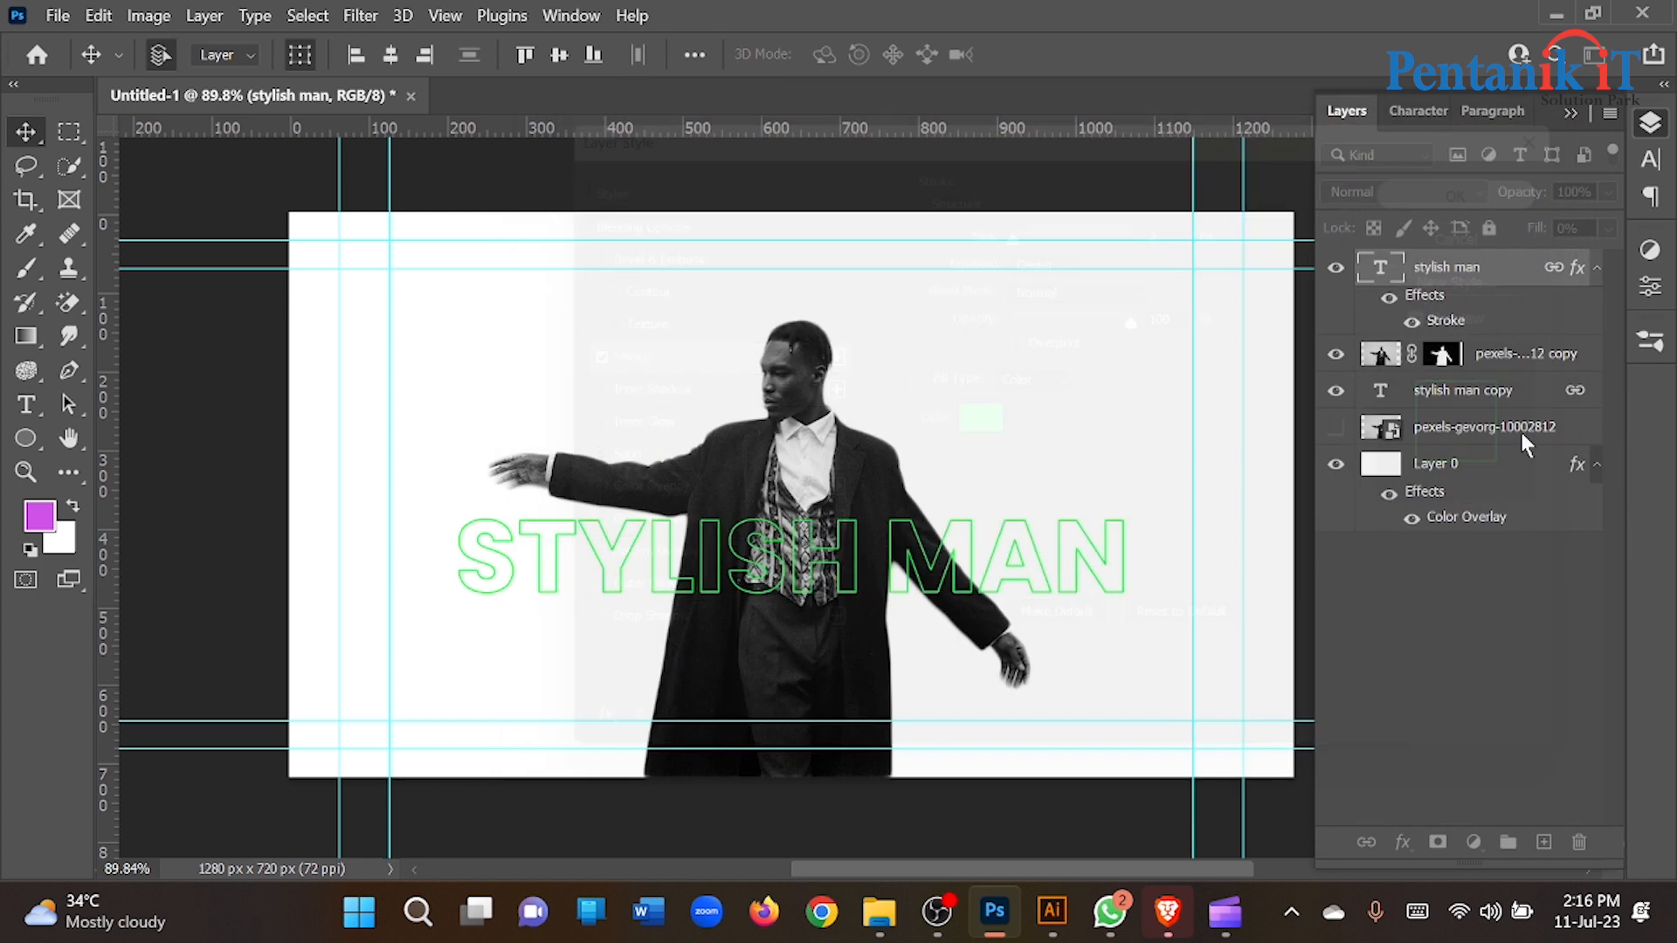
Fill the solid STYLISH MAN copy behind the man with 00fe30 and move the linked text layers slightly left.
click(1440, 394)
key(t)
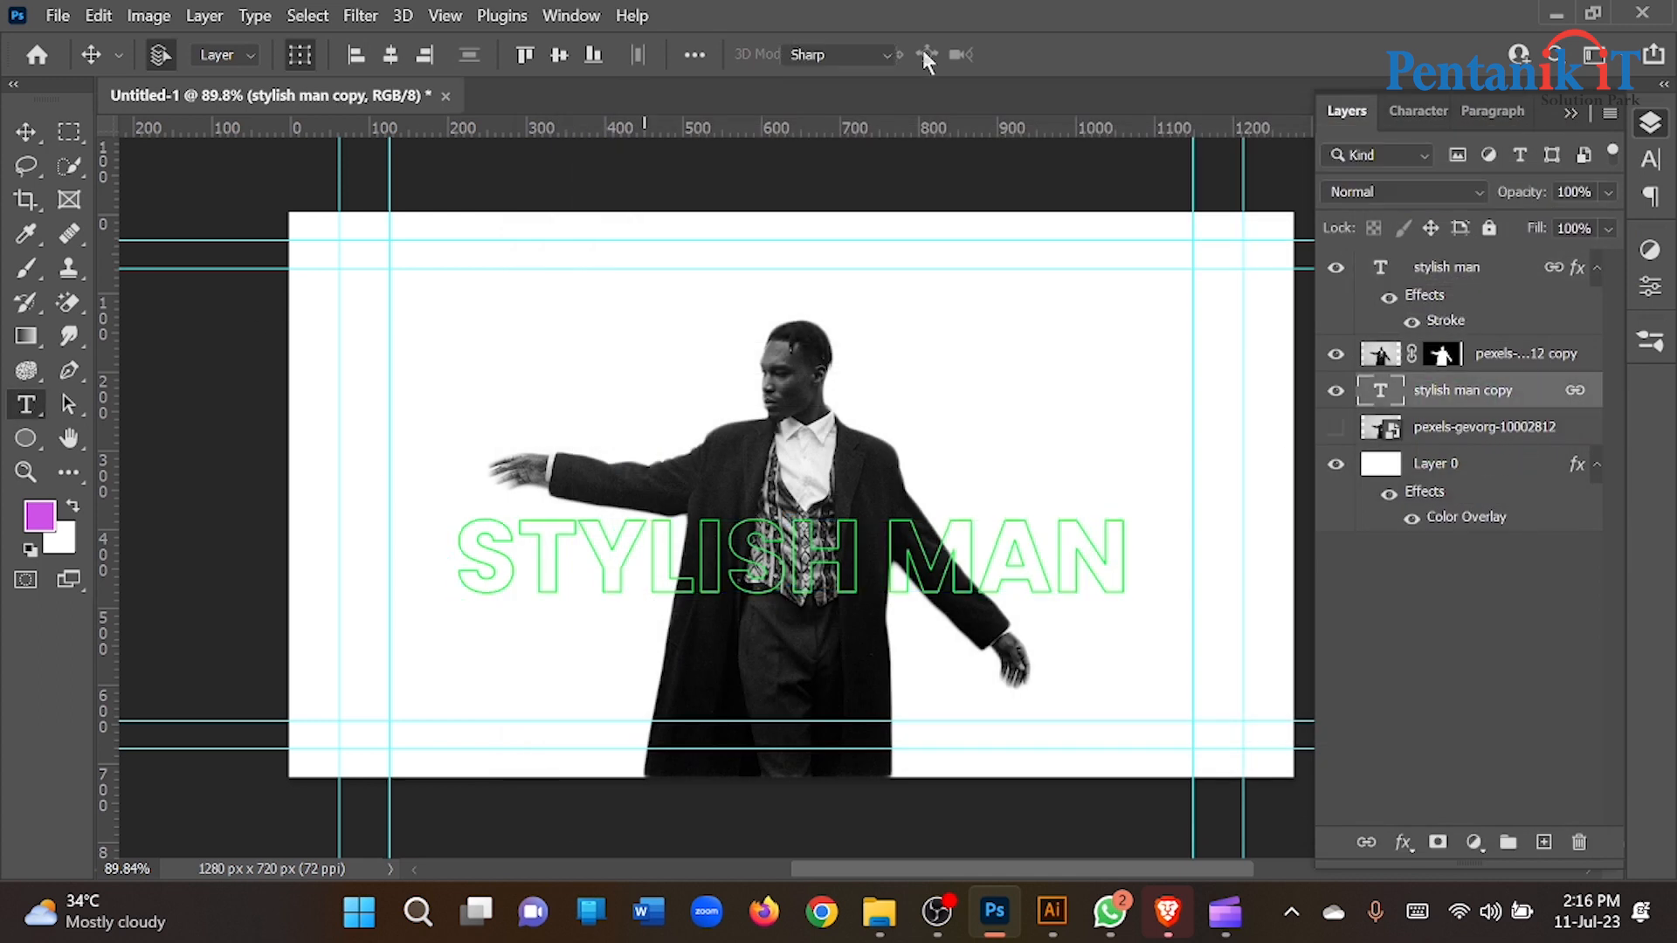
click(1047, 55)
text(00fe30)
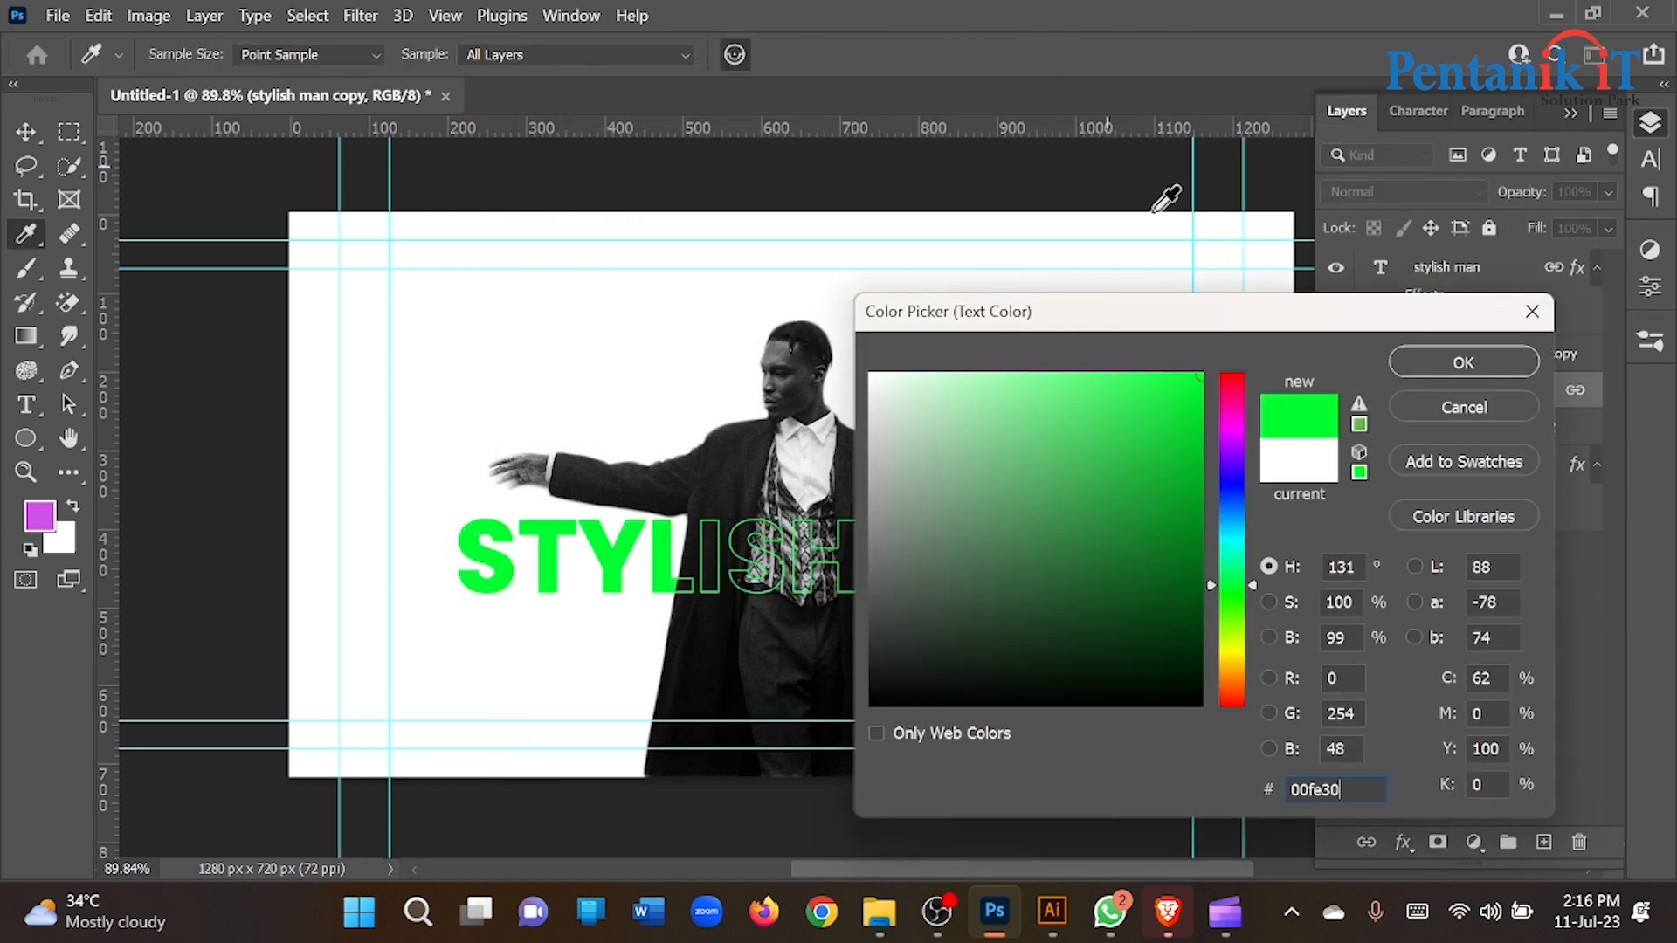
click(1426, 365)
click(35, 133)
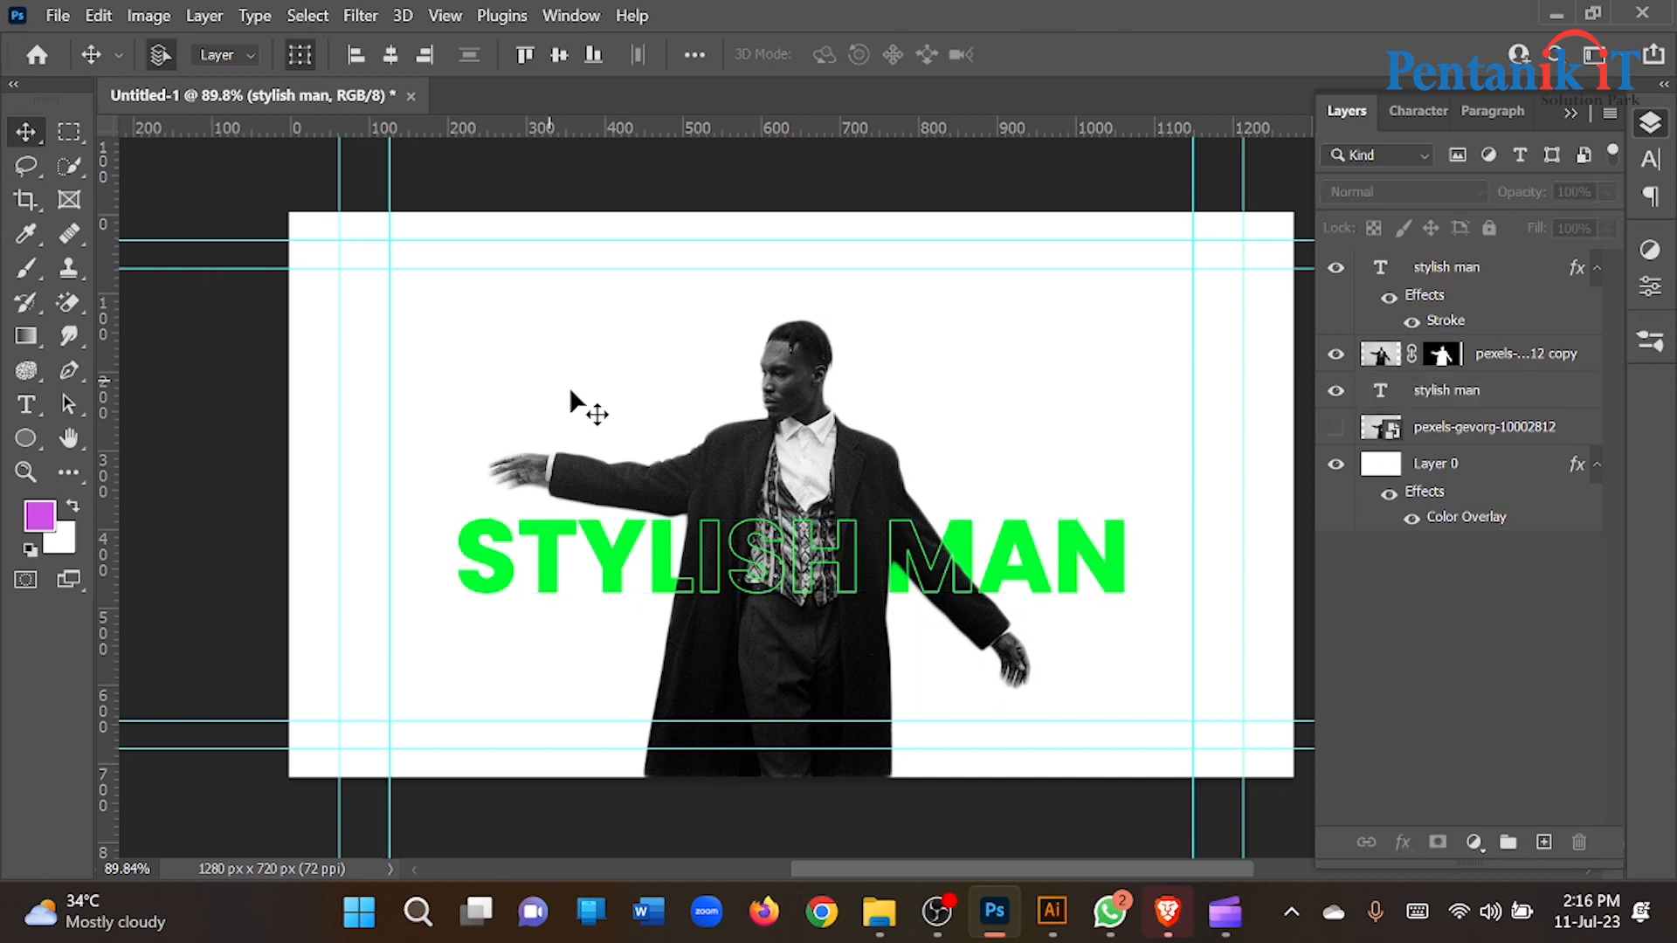
scroll(564, 389, down, 5)
scroll(572, 432, up, 4)
mouse_move(639, 512)
mouse_down()
mouse_move(578, 513)
mouse_move(609, 524)
mouse_up()
click(1030, 374)
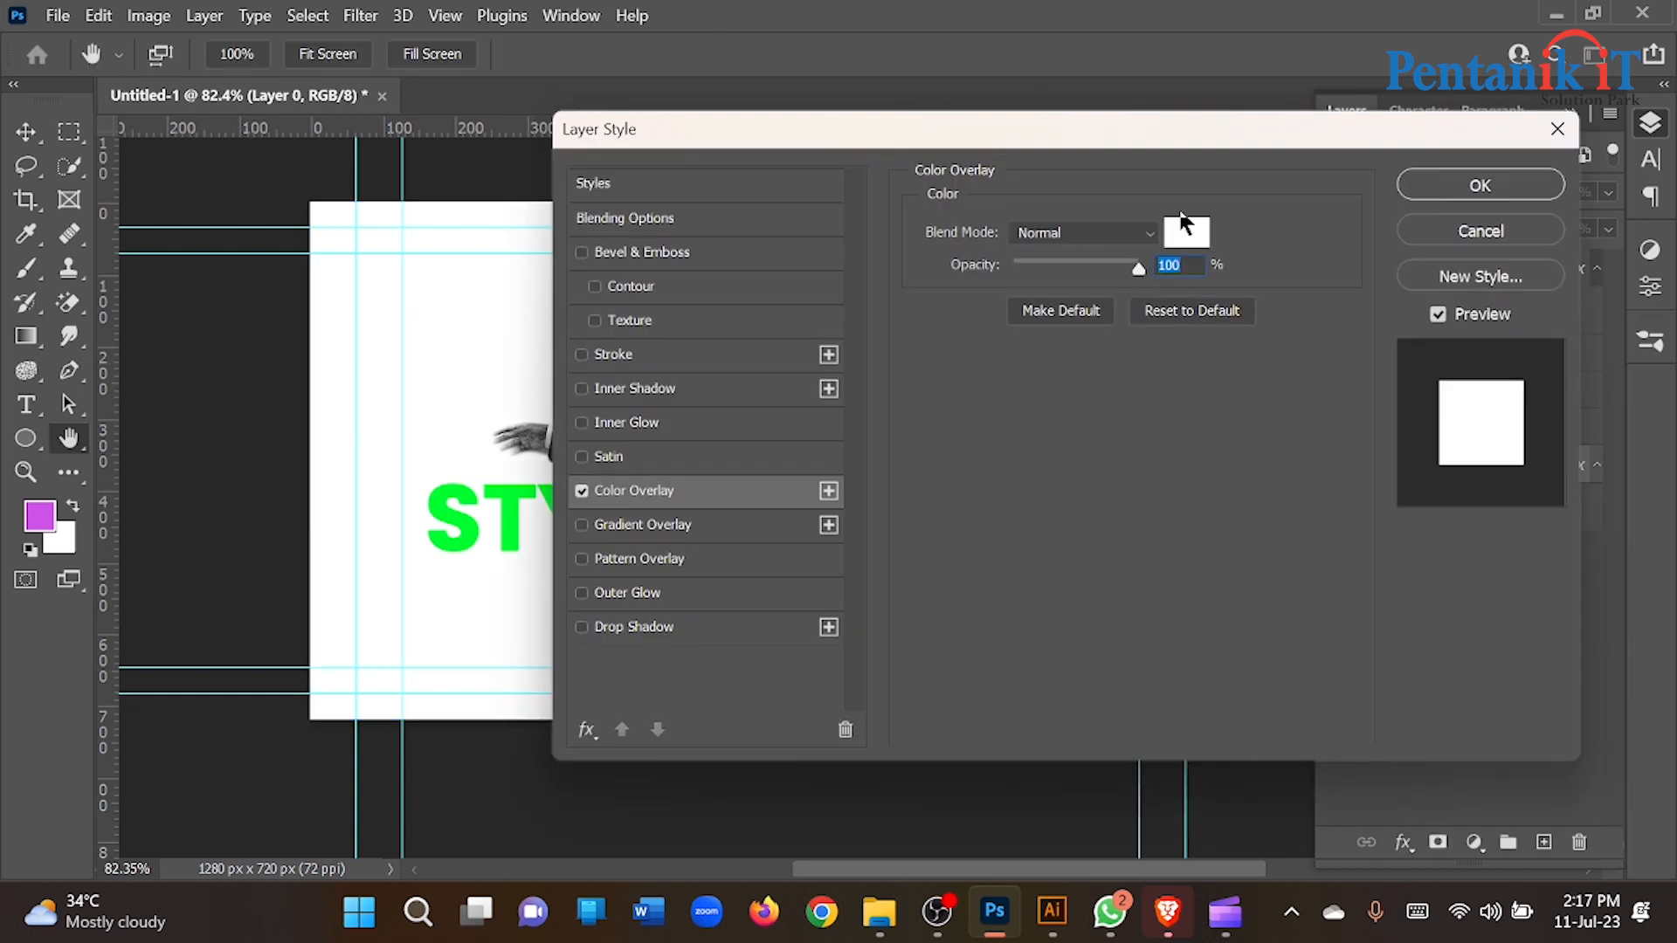
click(1185, 232)
drag(1225, 680, 1231, 588)
key(Escape)
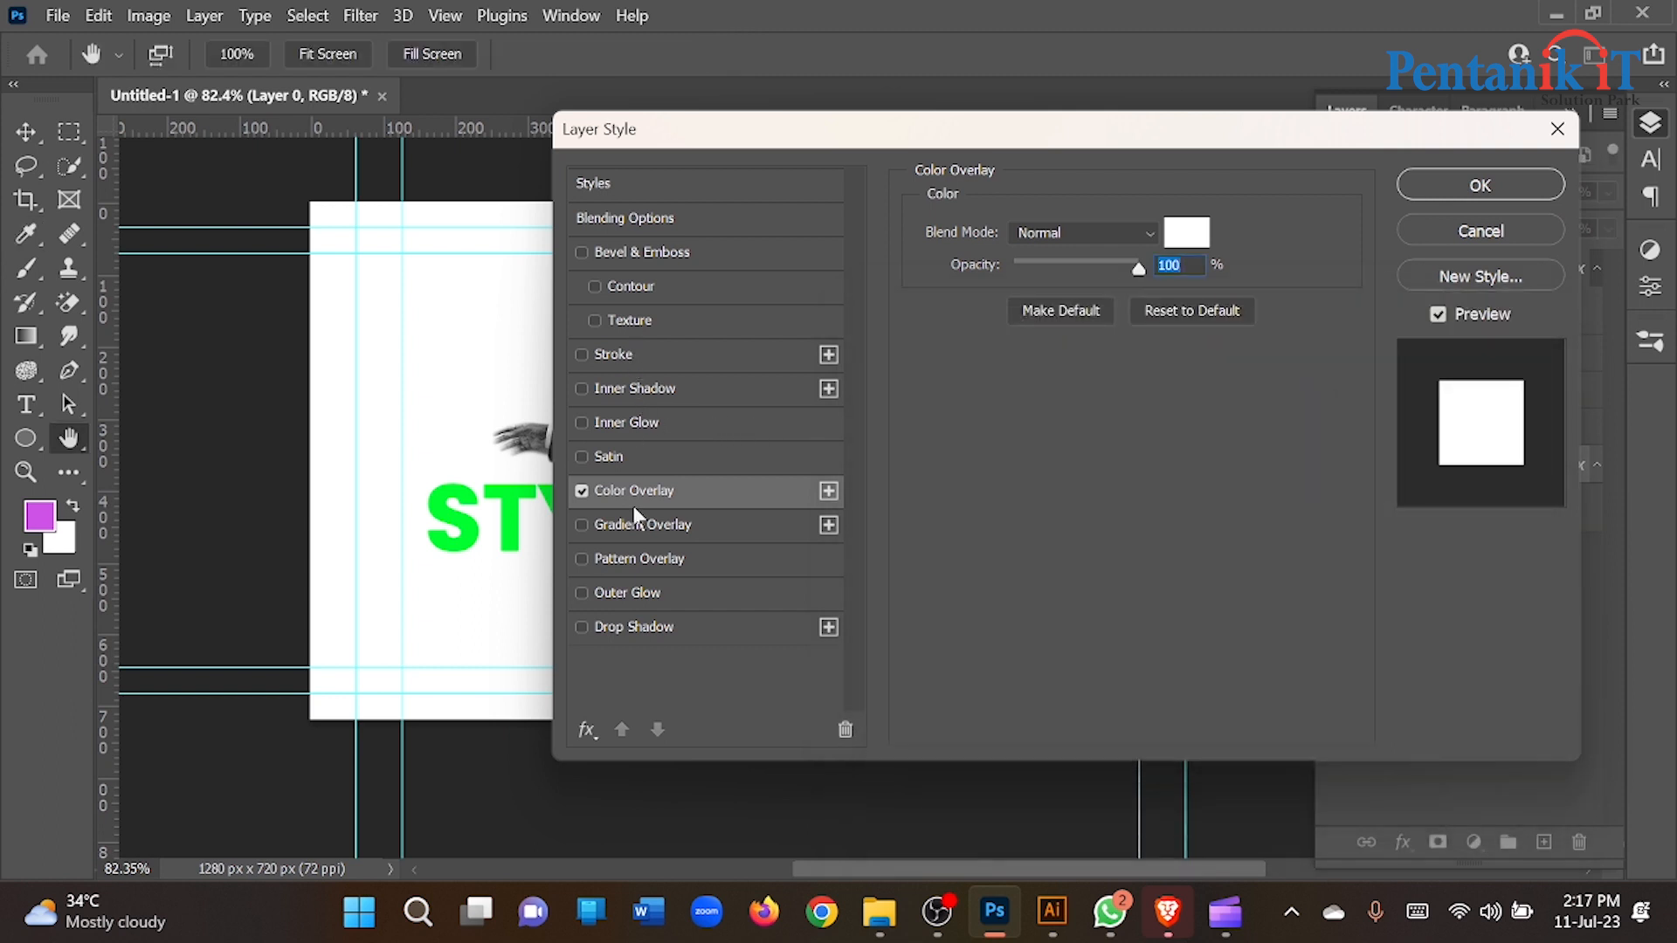
Turn off Layer 0's Color Overlay and enable a Gradient Overlay on it instead.
click(627, 524)
click(622, 505)
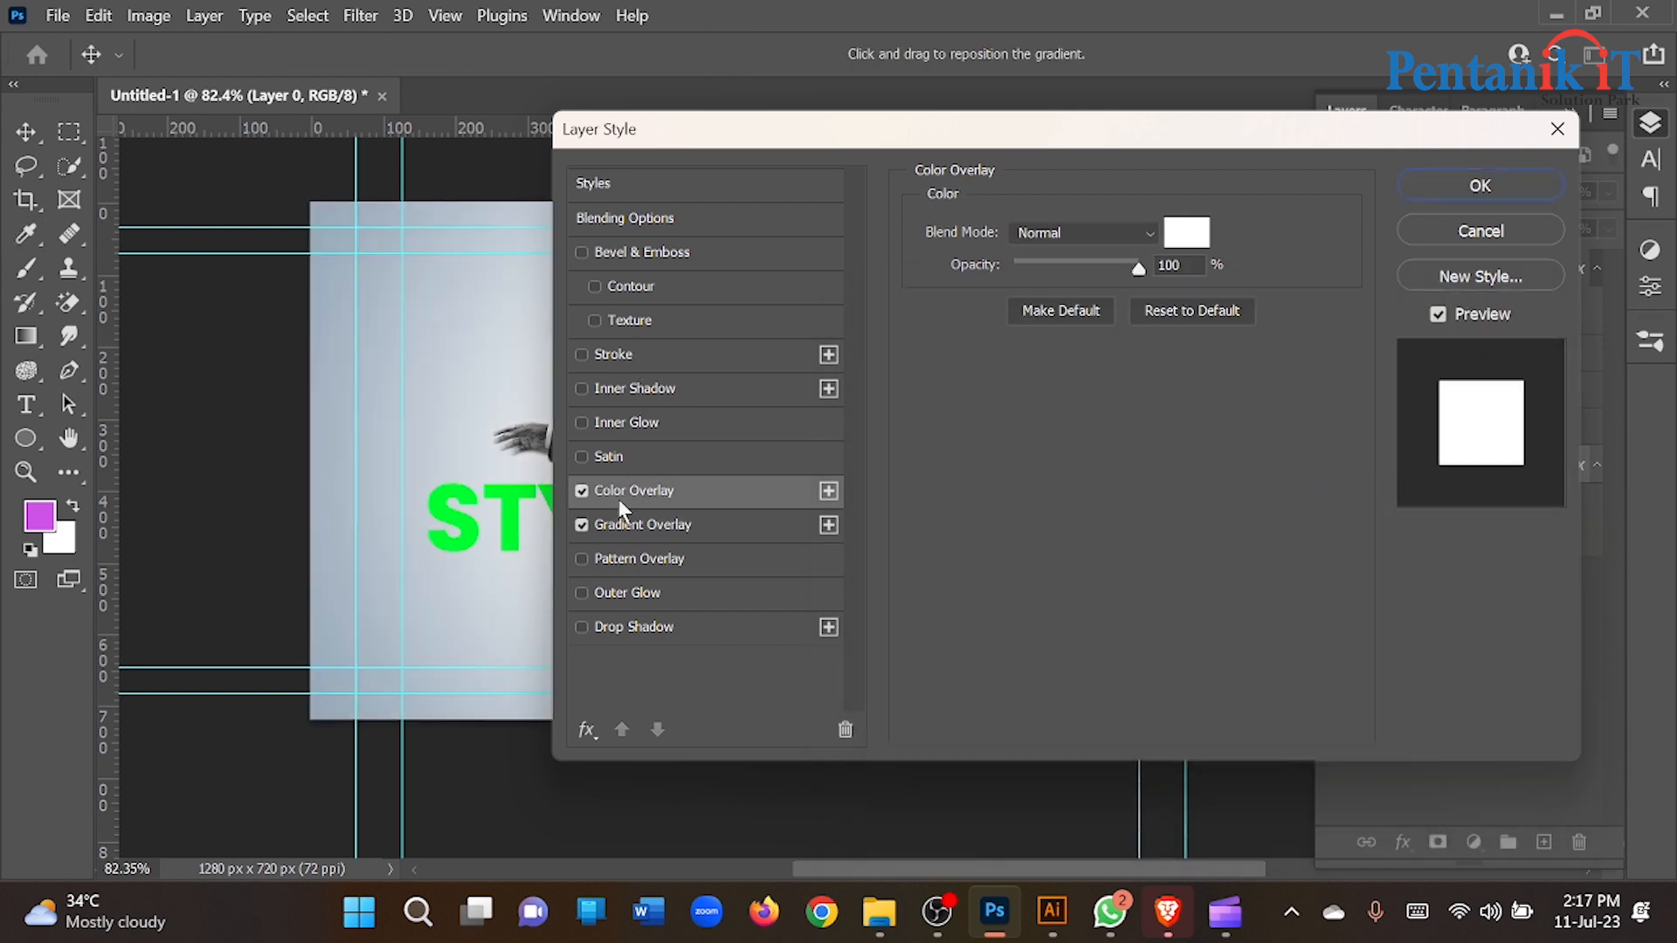
click(582, 492)
click(627, 524)
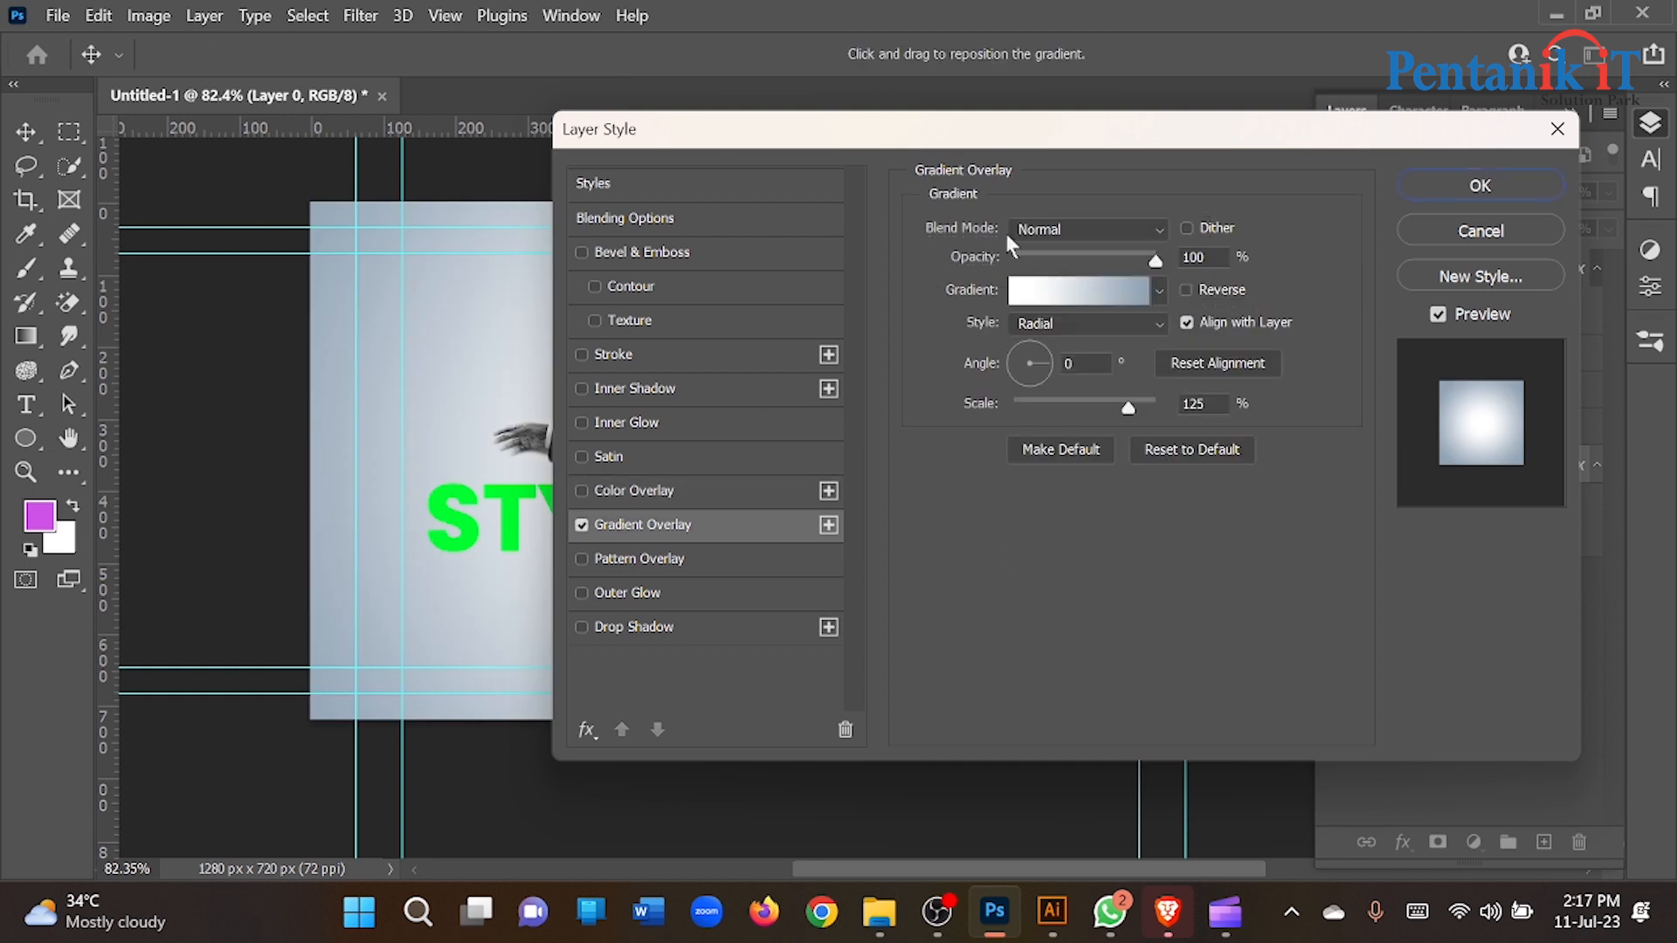
Set the end colour stop of Layer 0's overlay gradient to dark green 00a323.
click(1083, 291)
double_click(1552, 572)
drag(1227, 527, 1231, 583)
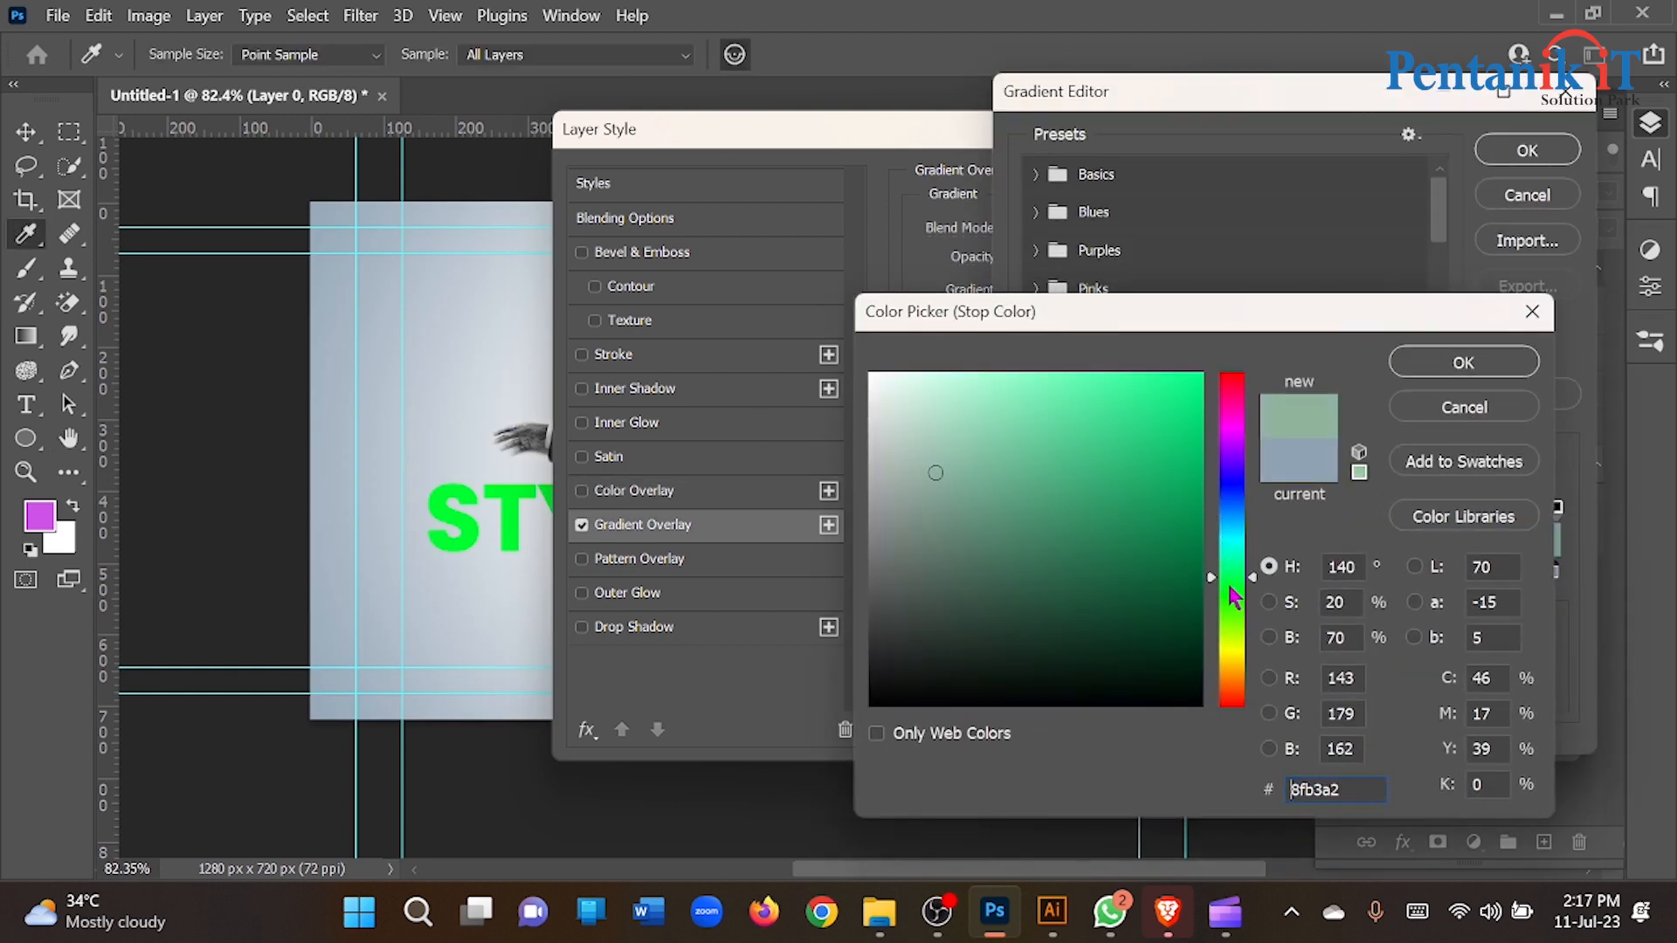
drag(1186, 428, 1214, 387)
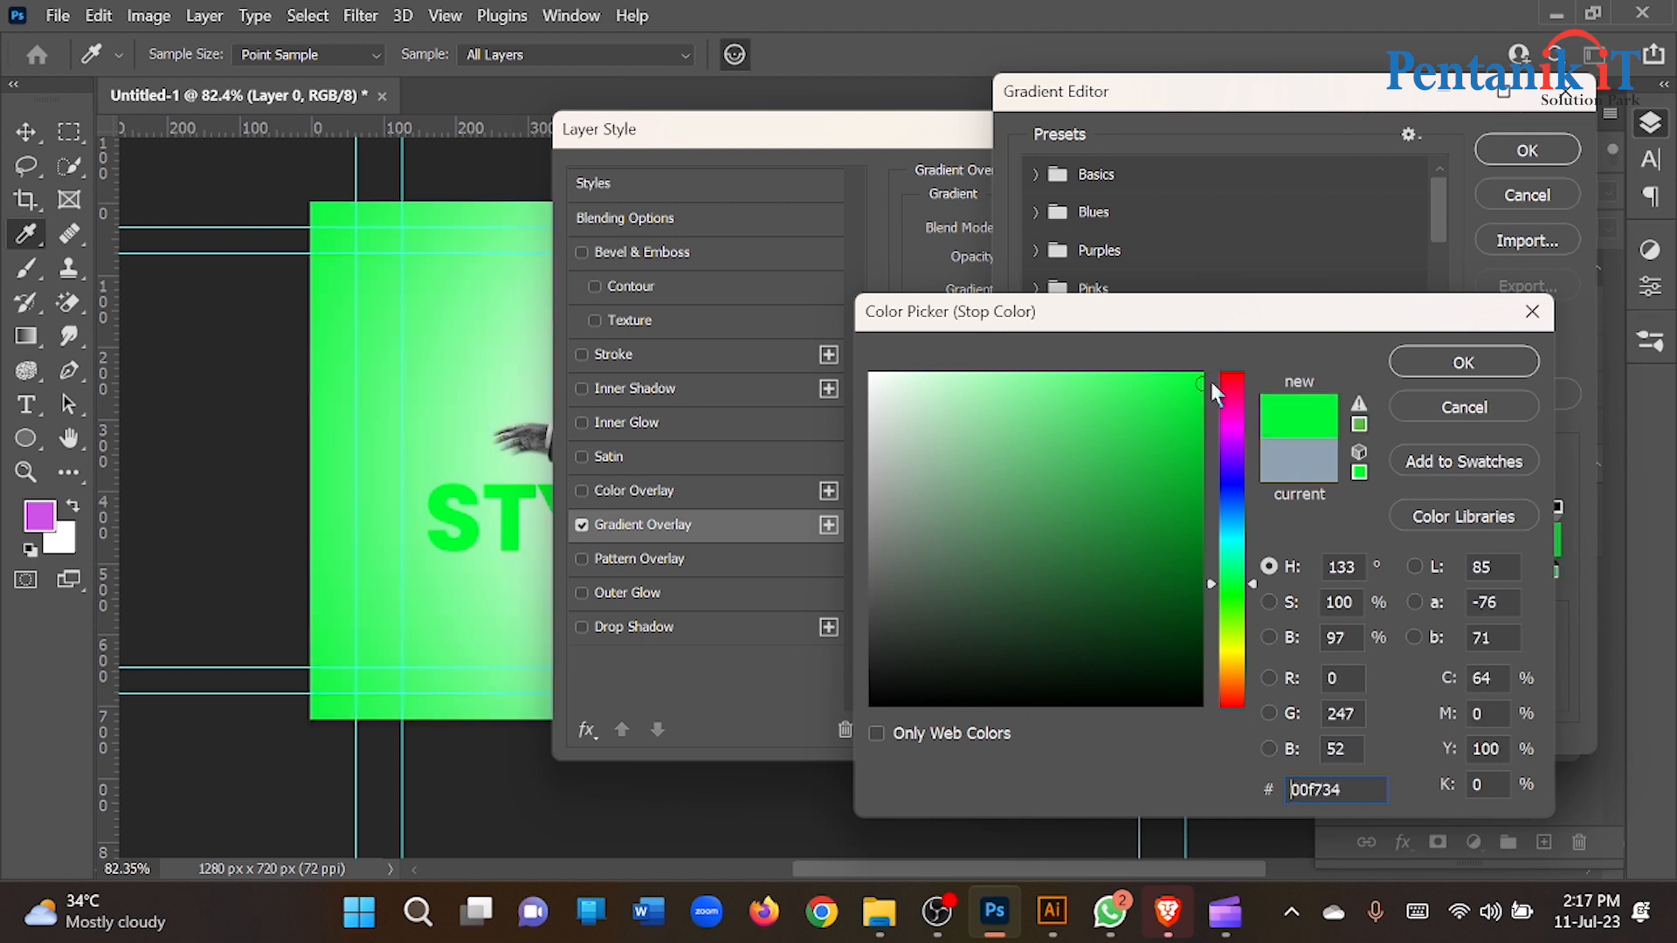
drag(1201, 463, 1212, 487)
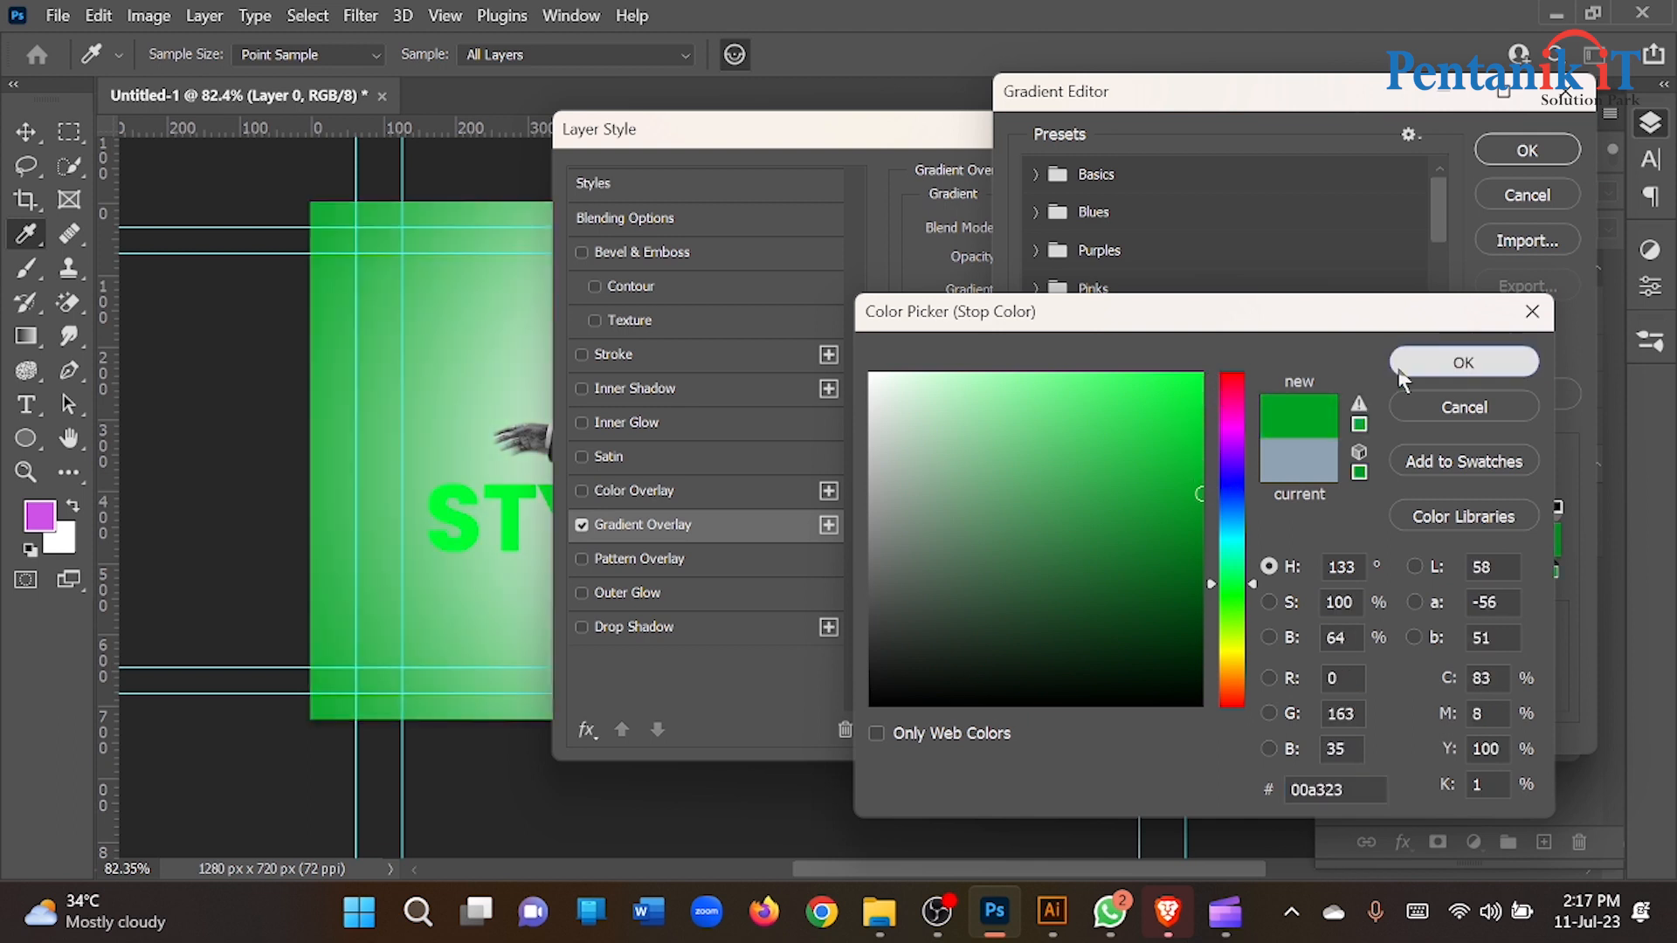
click(1464, 363)
Set the gradient's starting colour stop at 0% to bright green 08fd36 and apply the gradient overlay to Layer 0.
drag(1116, 574, 1046, 573)
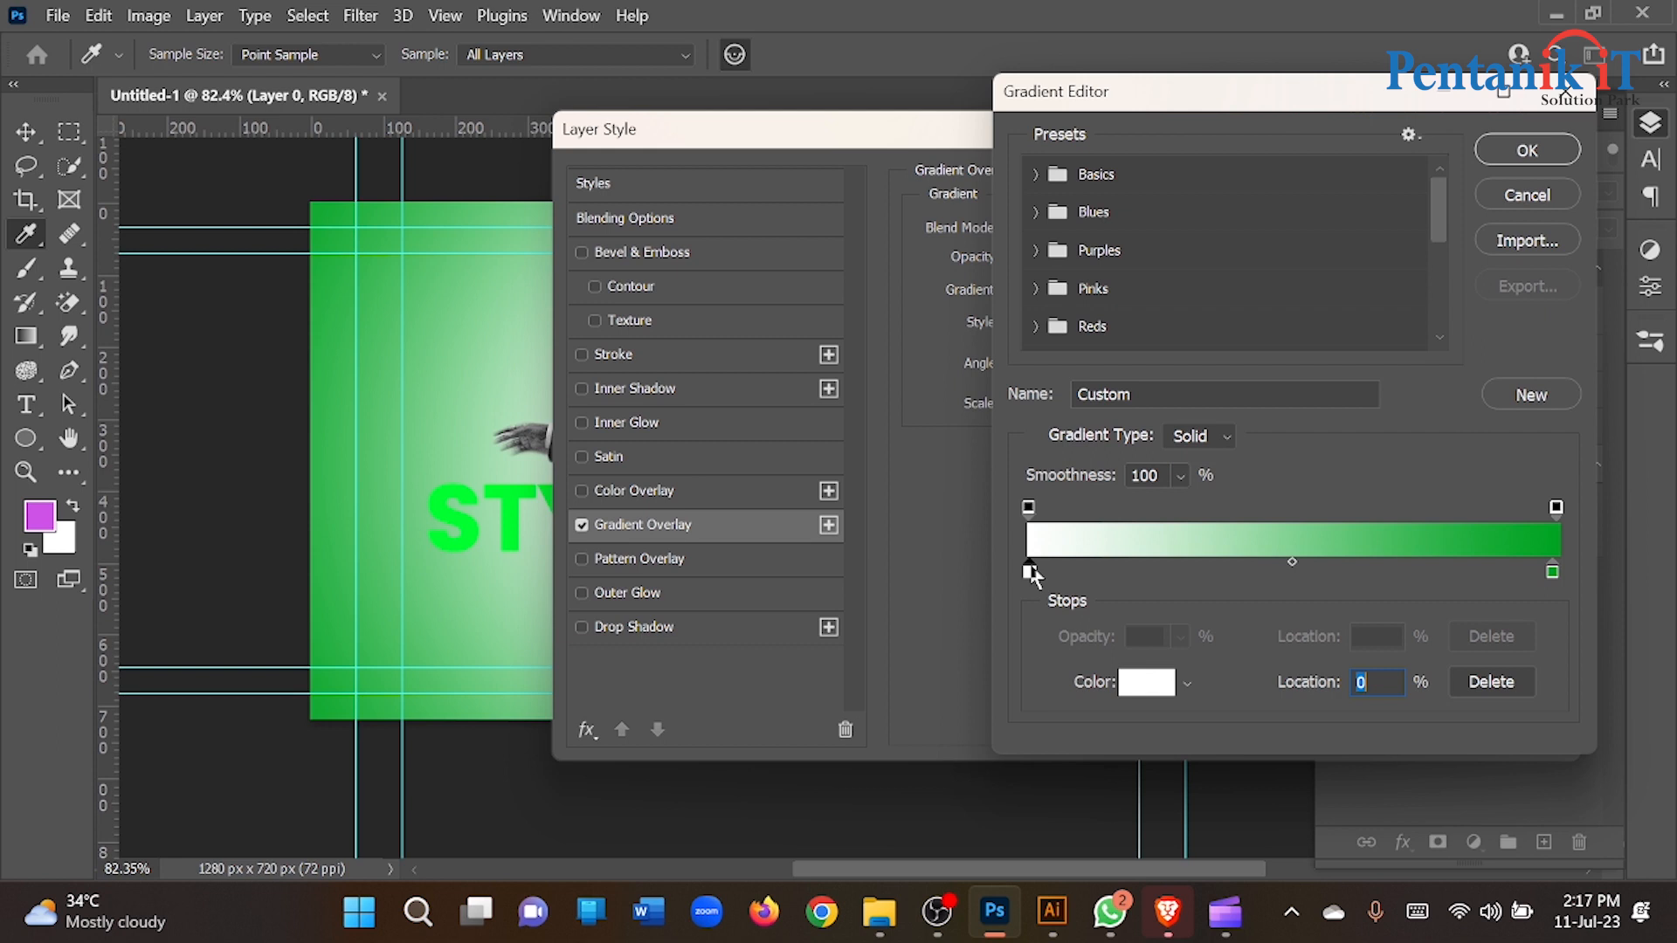
double_click(1031, 573)
click(1238, 575)
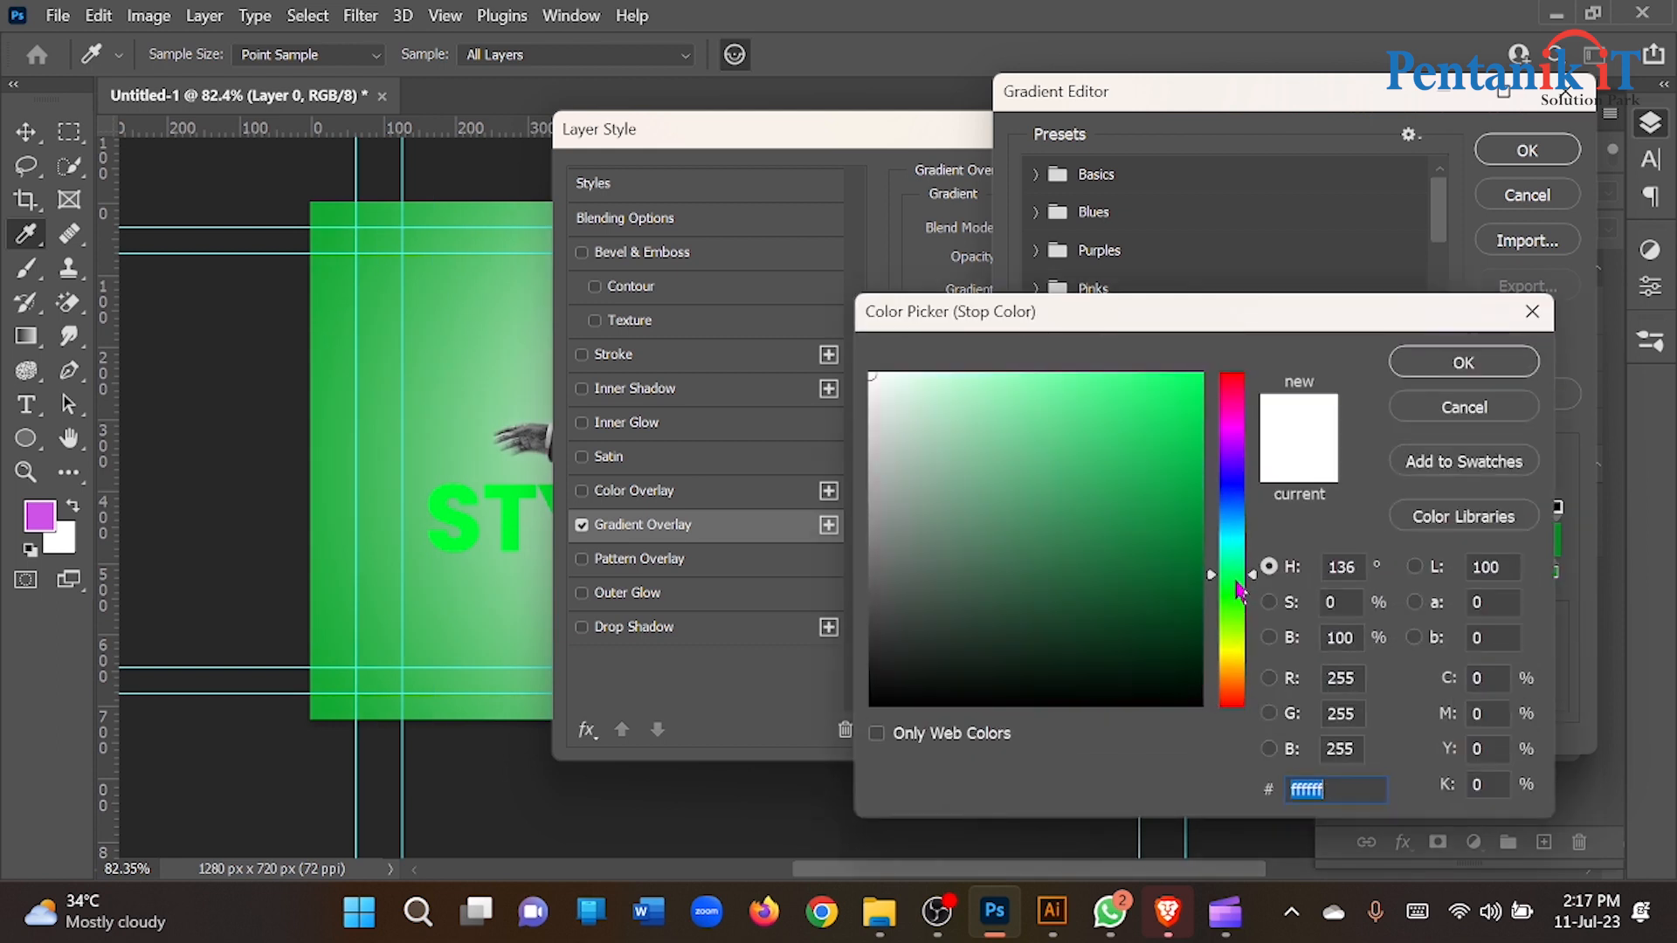
drag(1193, 417, 1191, 373)
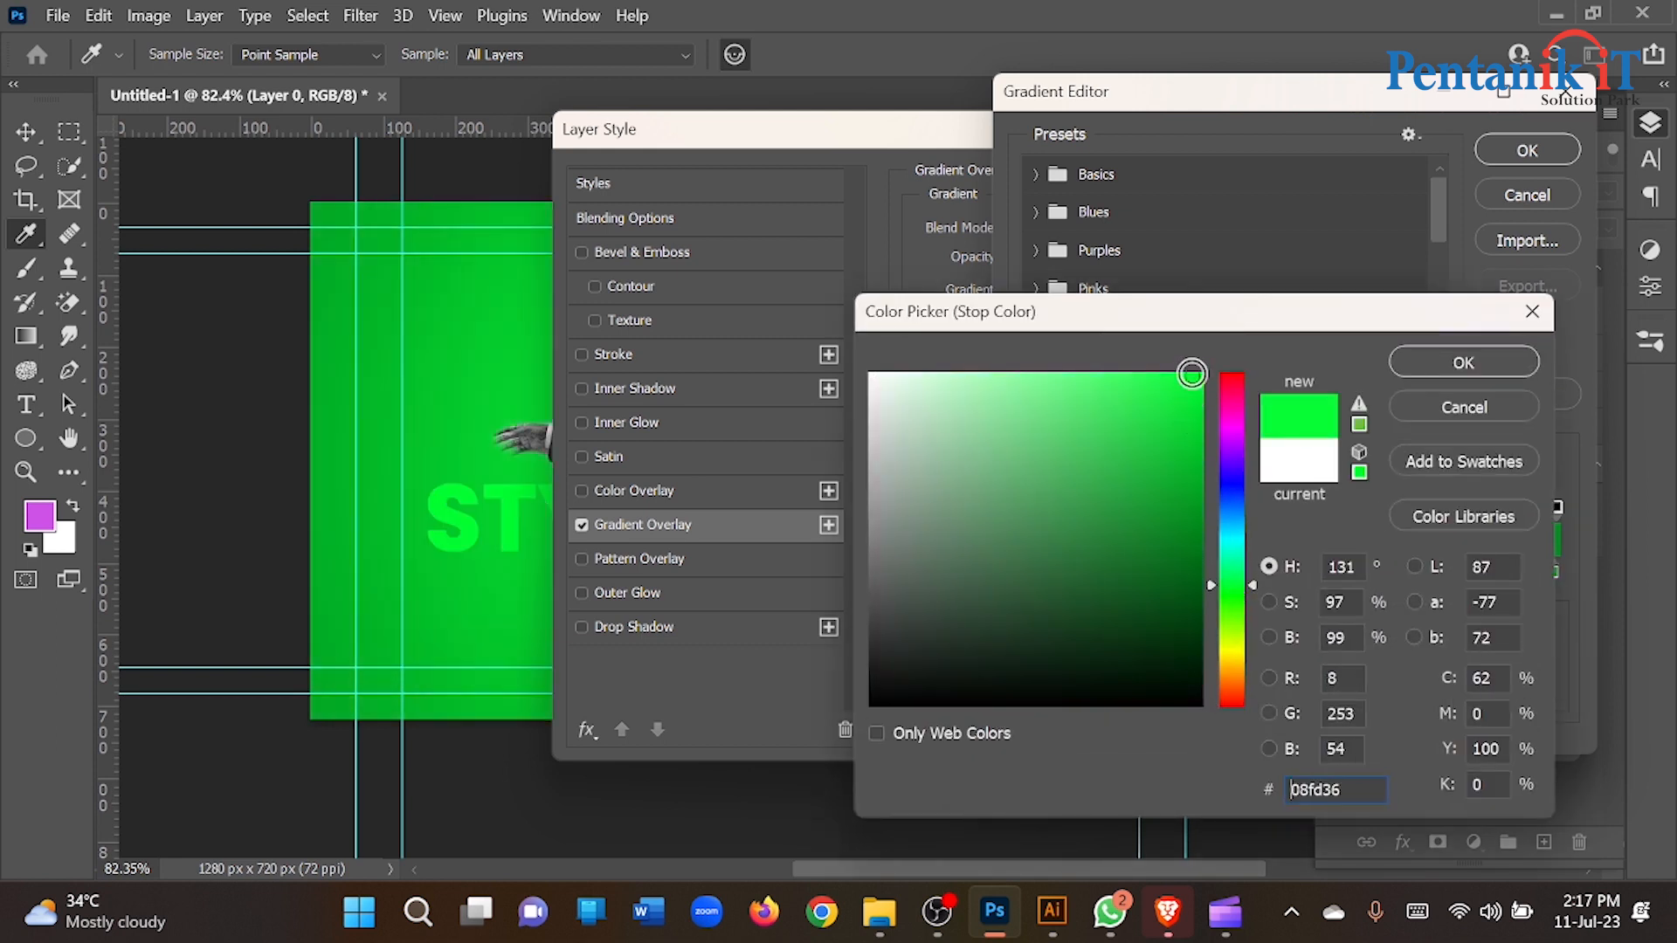
click(1427, 371)
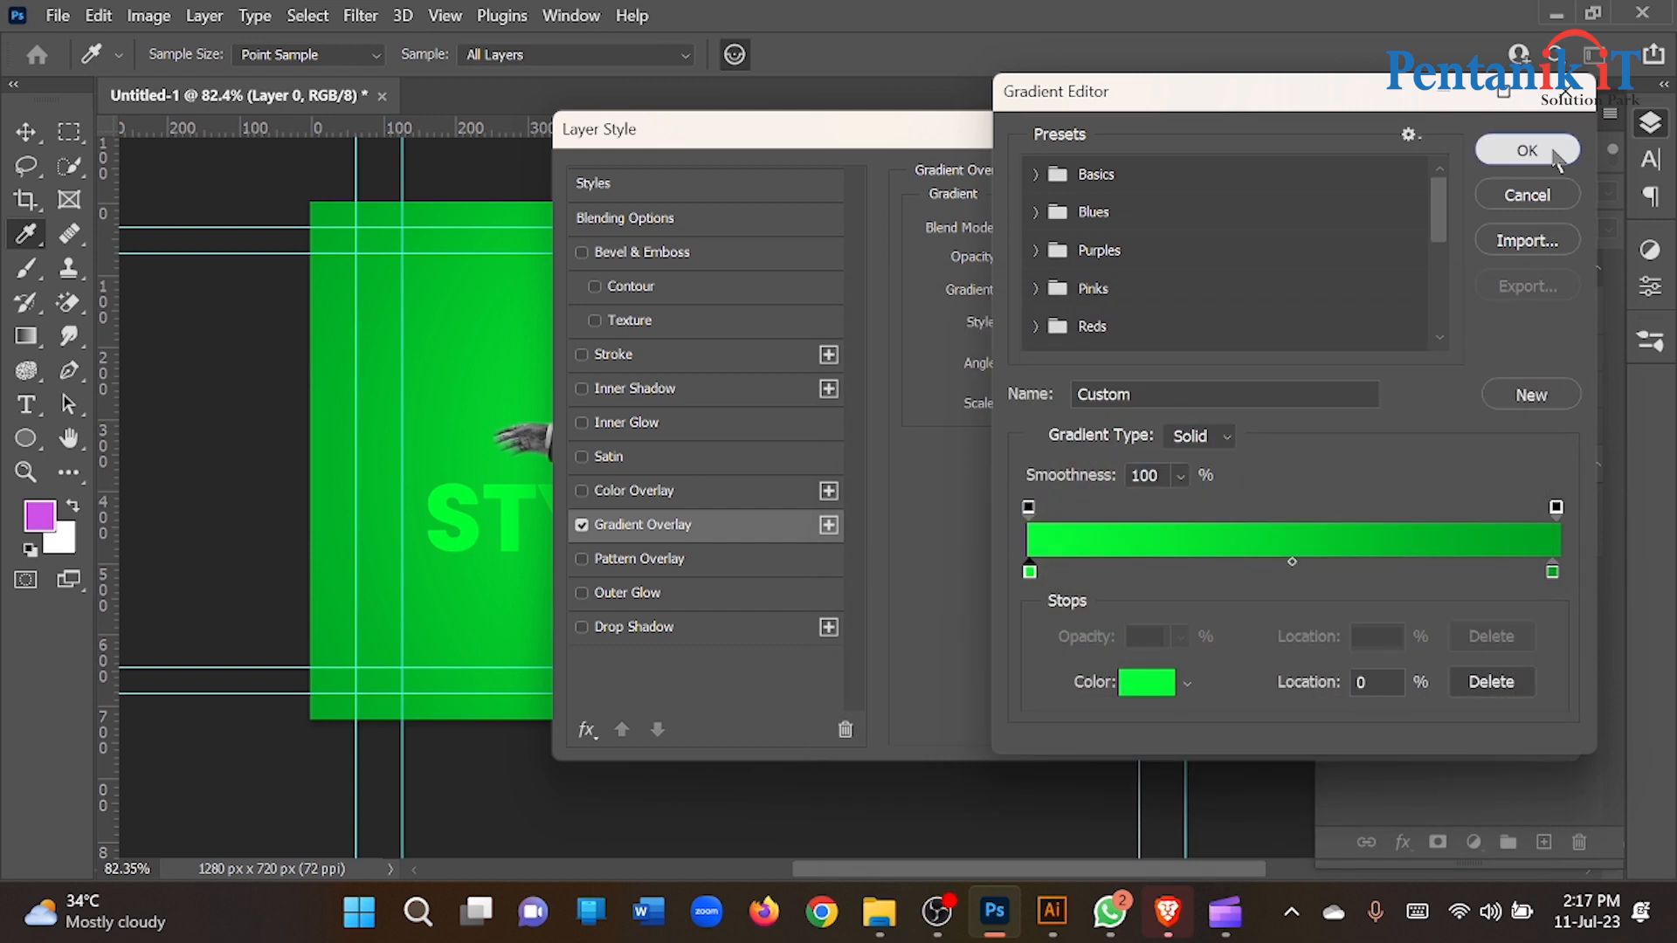
click(1555, 156)
click(1480, 186)
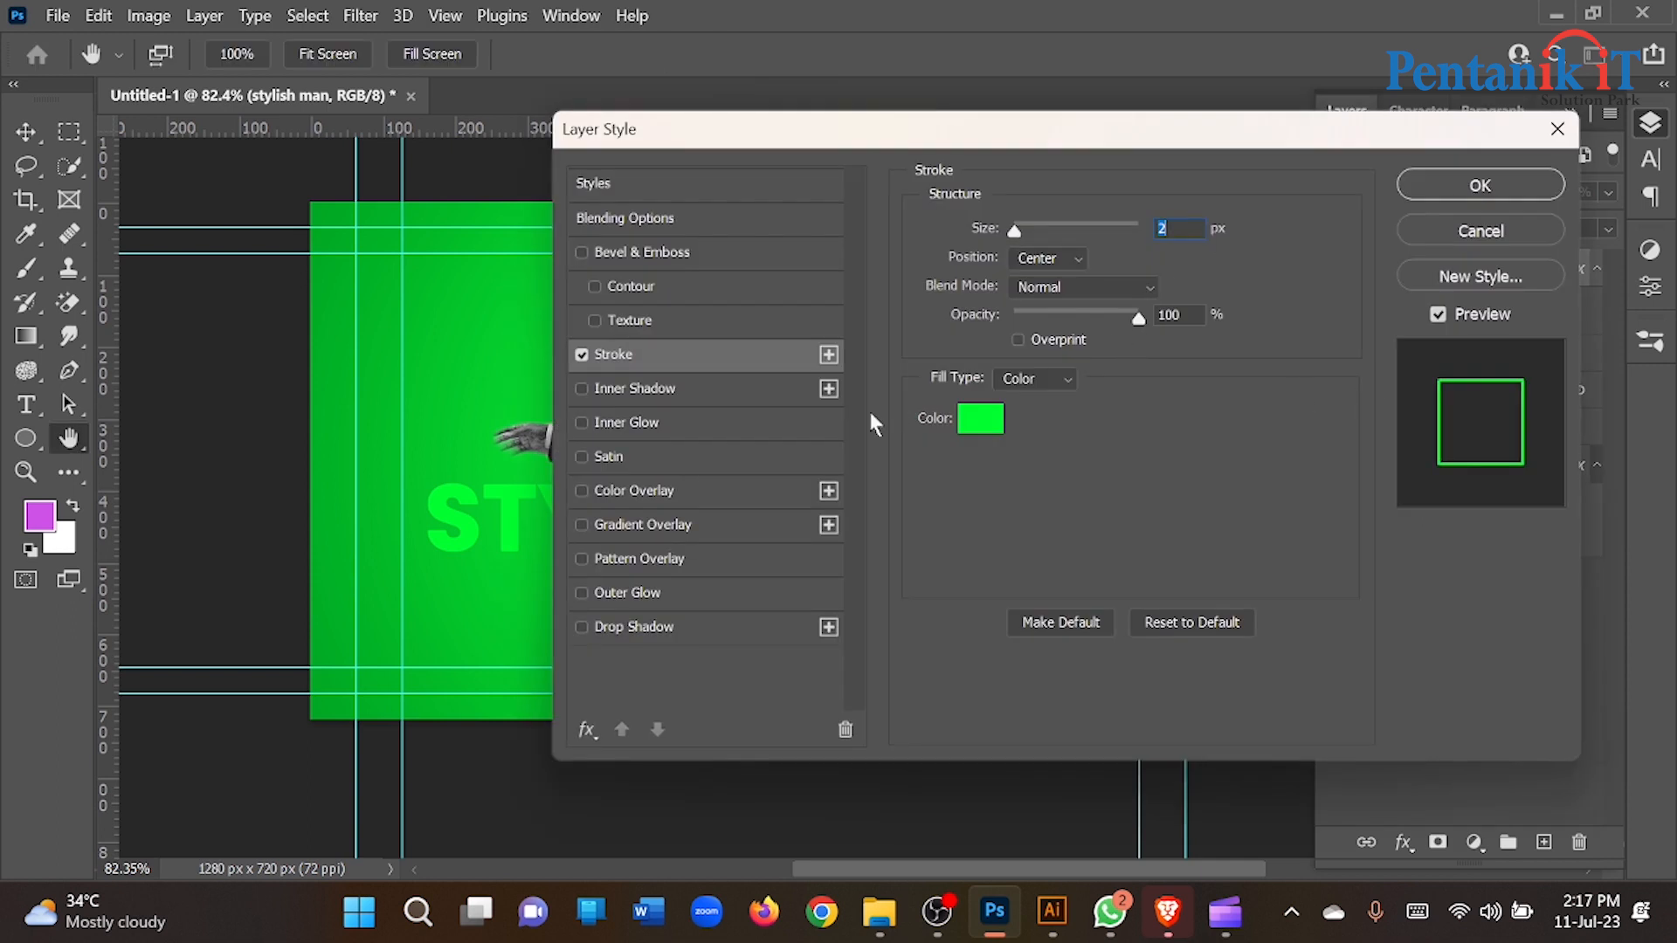
Change the stroke colour of the outlined STYLISH MAN text to white (ffffff).
click(983, 426)
drag(935, 435, 840, 336)
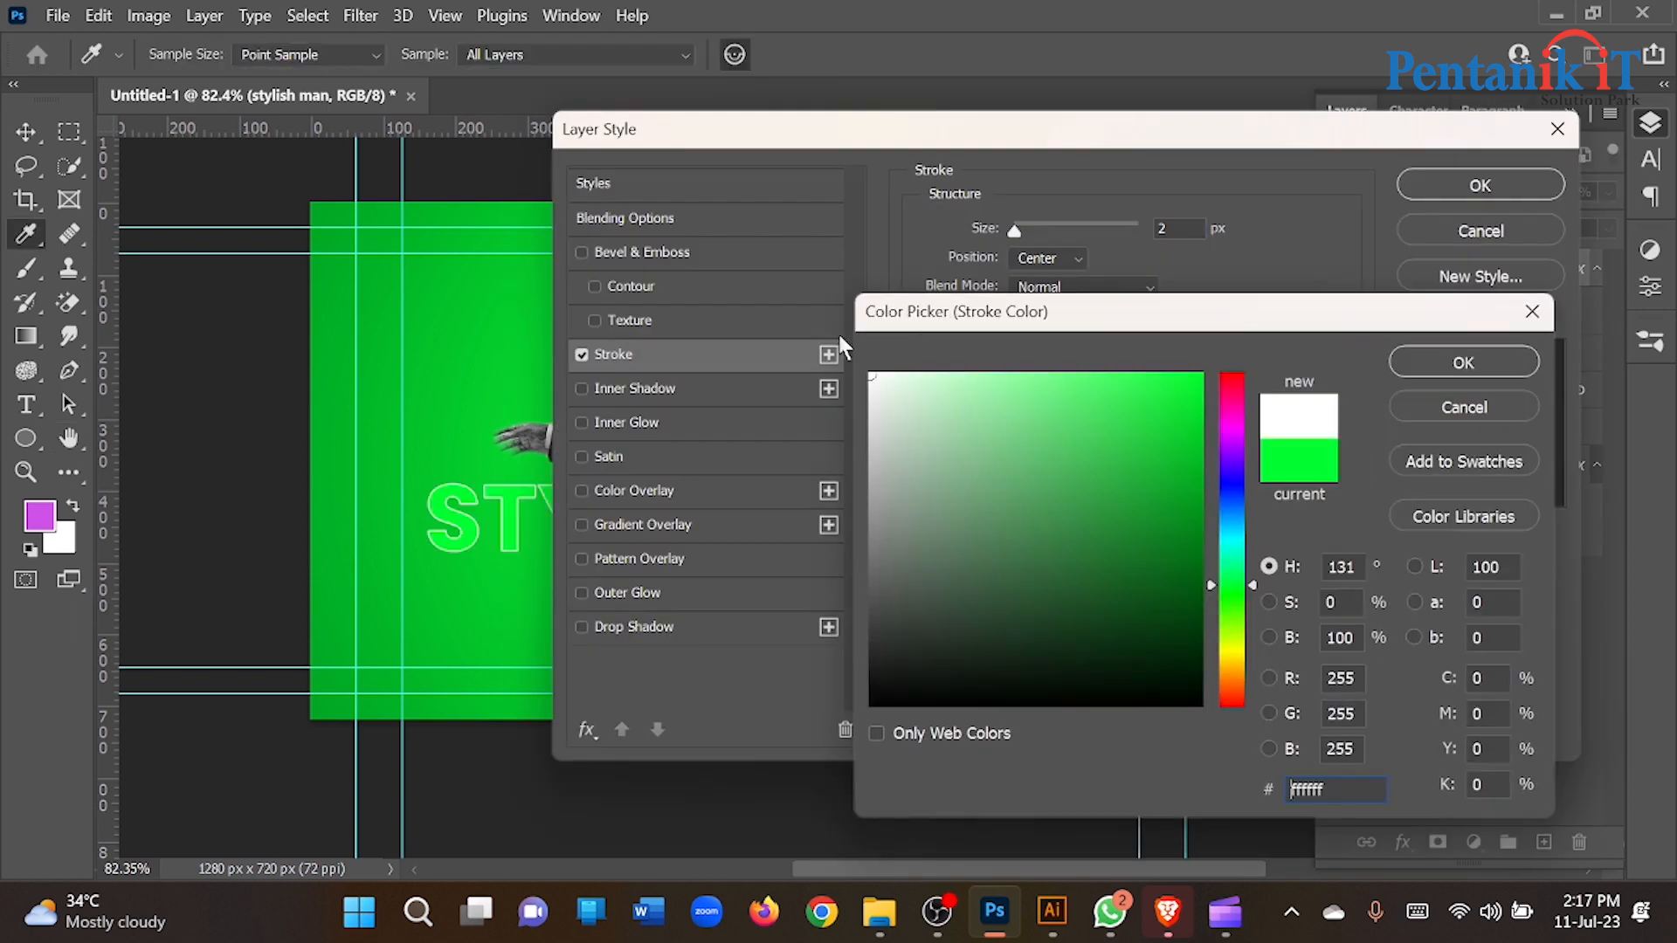
click(1455, 360)
click(1481, 186)
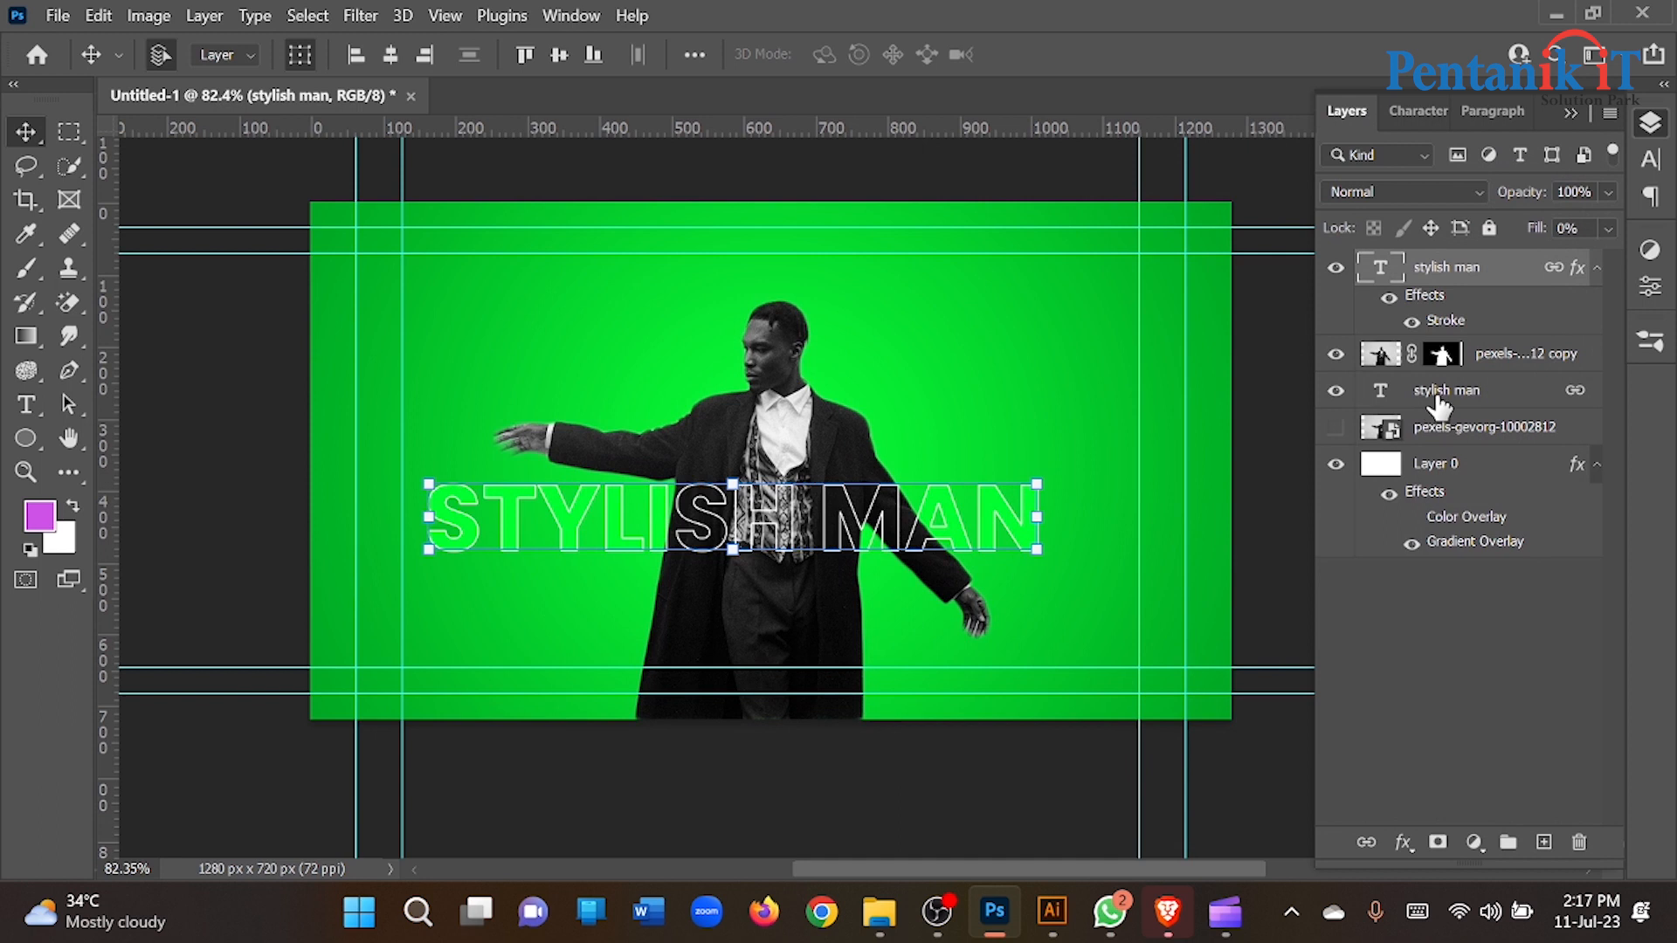
Change the fill colour of the solid STYLISH MAN text behind the man to white (ffffff).
click(30, 405)
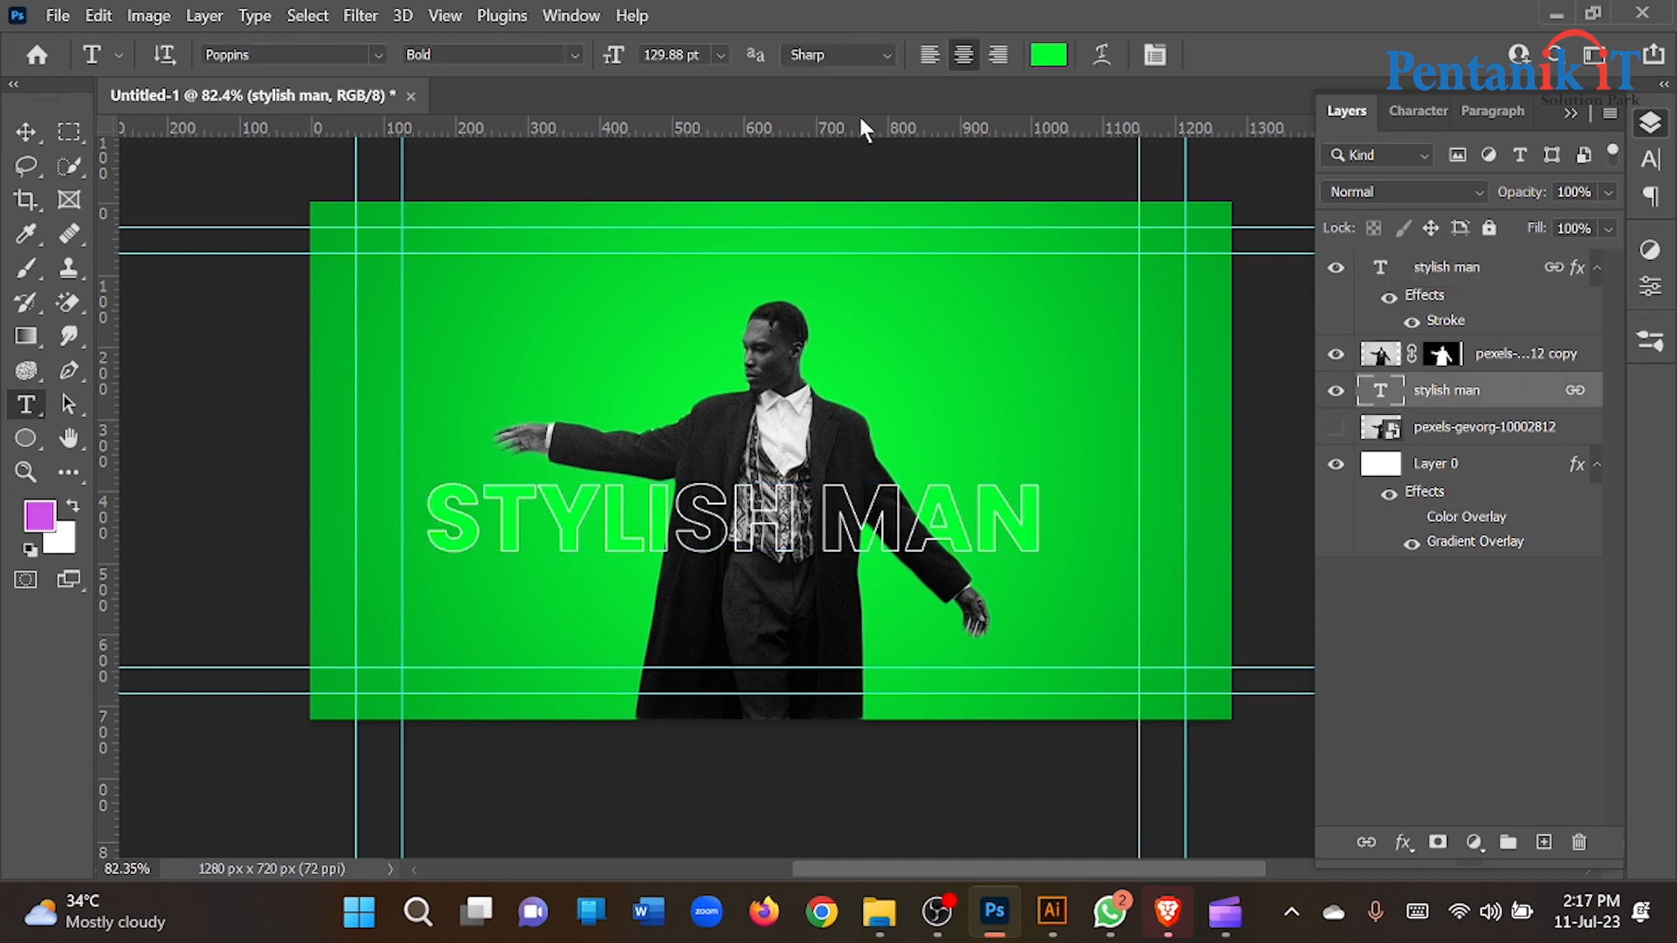
click(1055, 55)
drag(1044, 374, 867, 373)
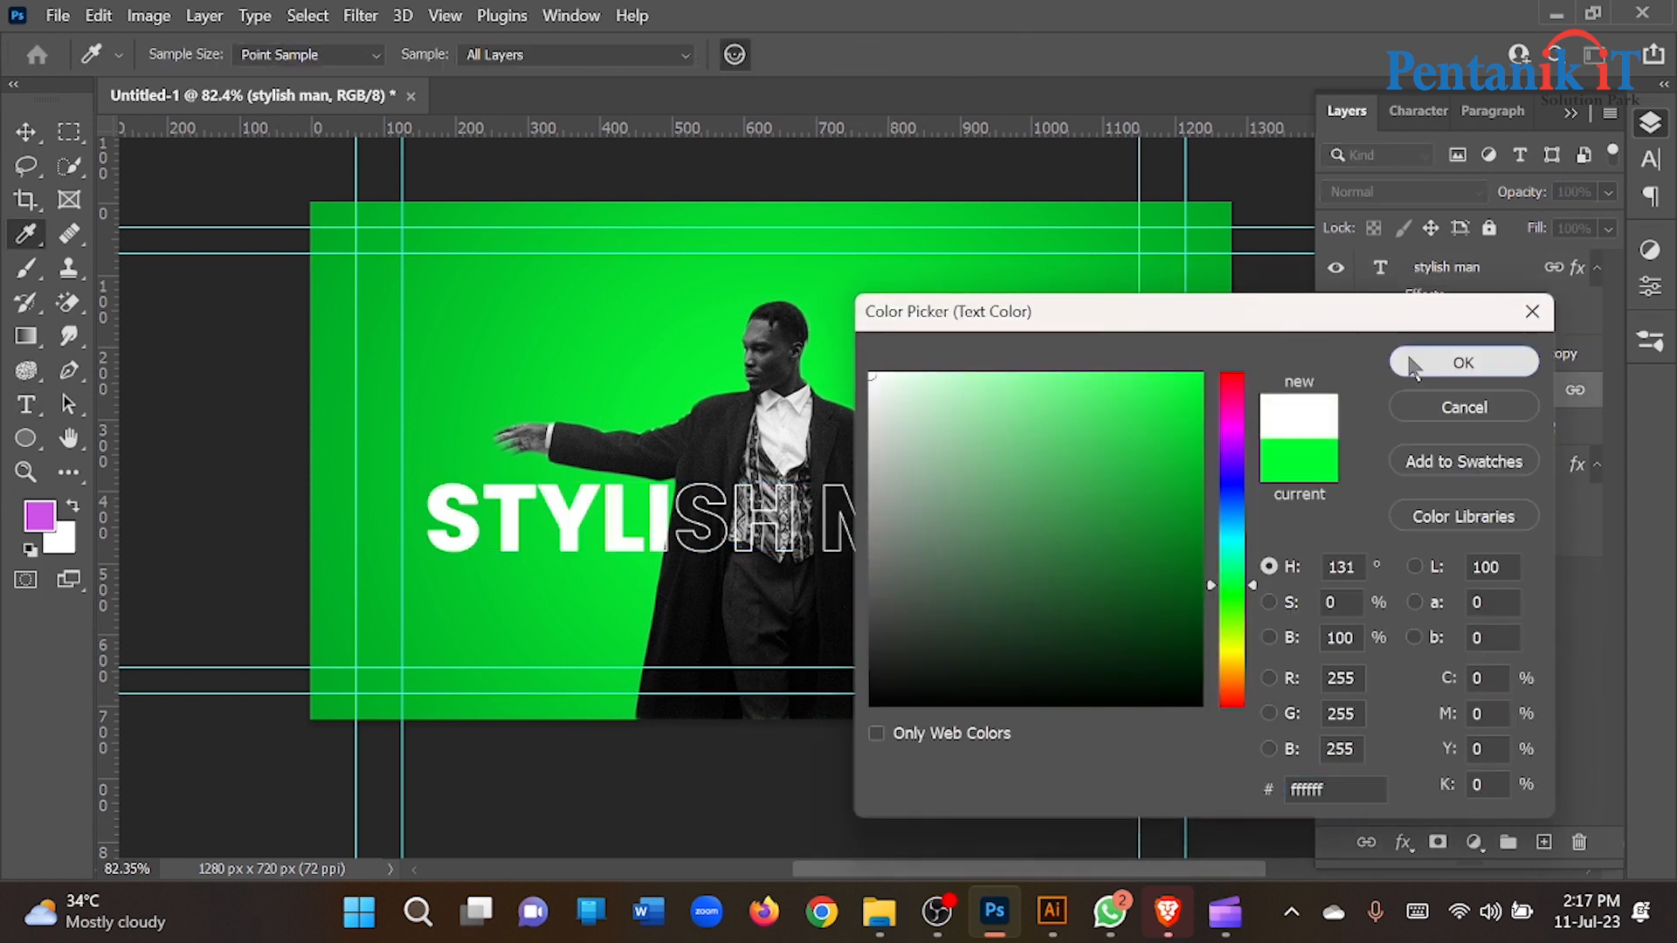
click(1408, 358)
Move the linked STYLISH MAN text layers slightly right and down across the man's torso.
key(v)
scroll(783, 349, down, 3)
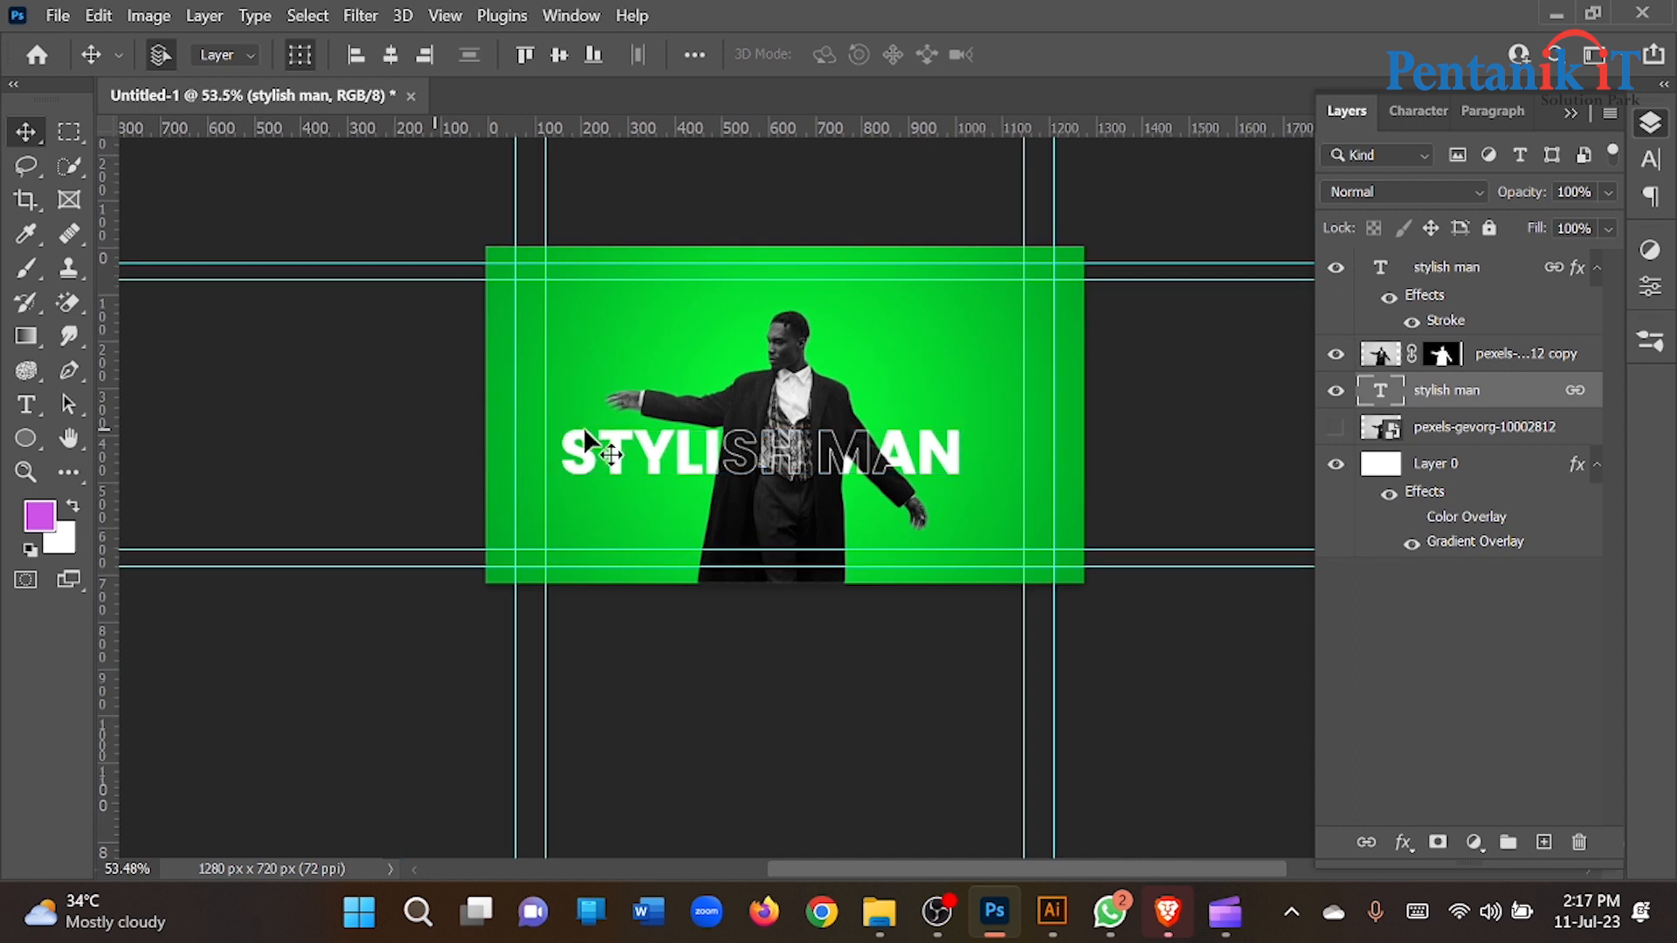
scroll(584, 427, up, 2)
mouse_move(610, 471)
mouse_down()
mouse_move(645, 471)
mouse_move(612, 478)
mouse_move(642, 472)
mouse_move(630, 483)
mouse_up()
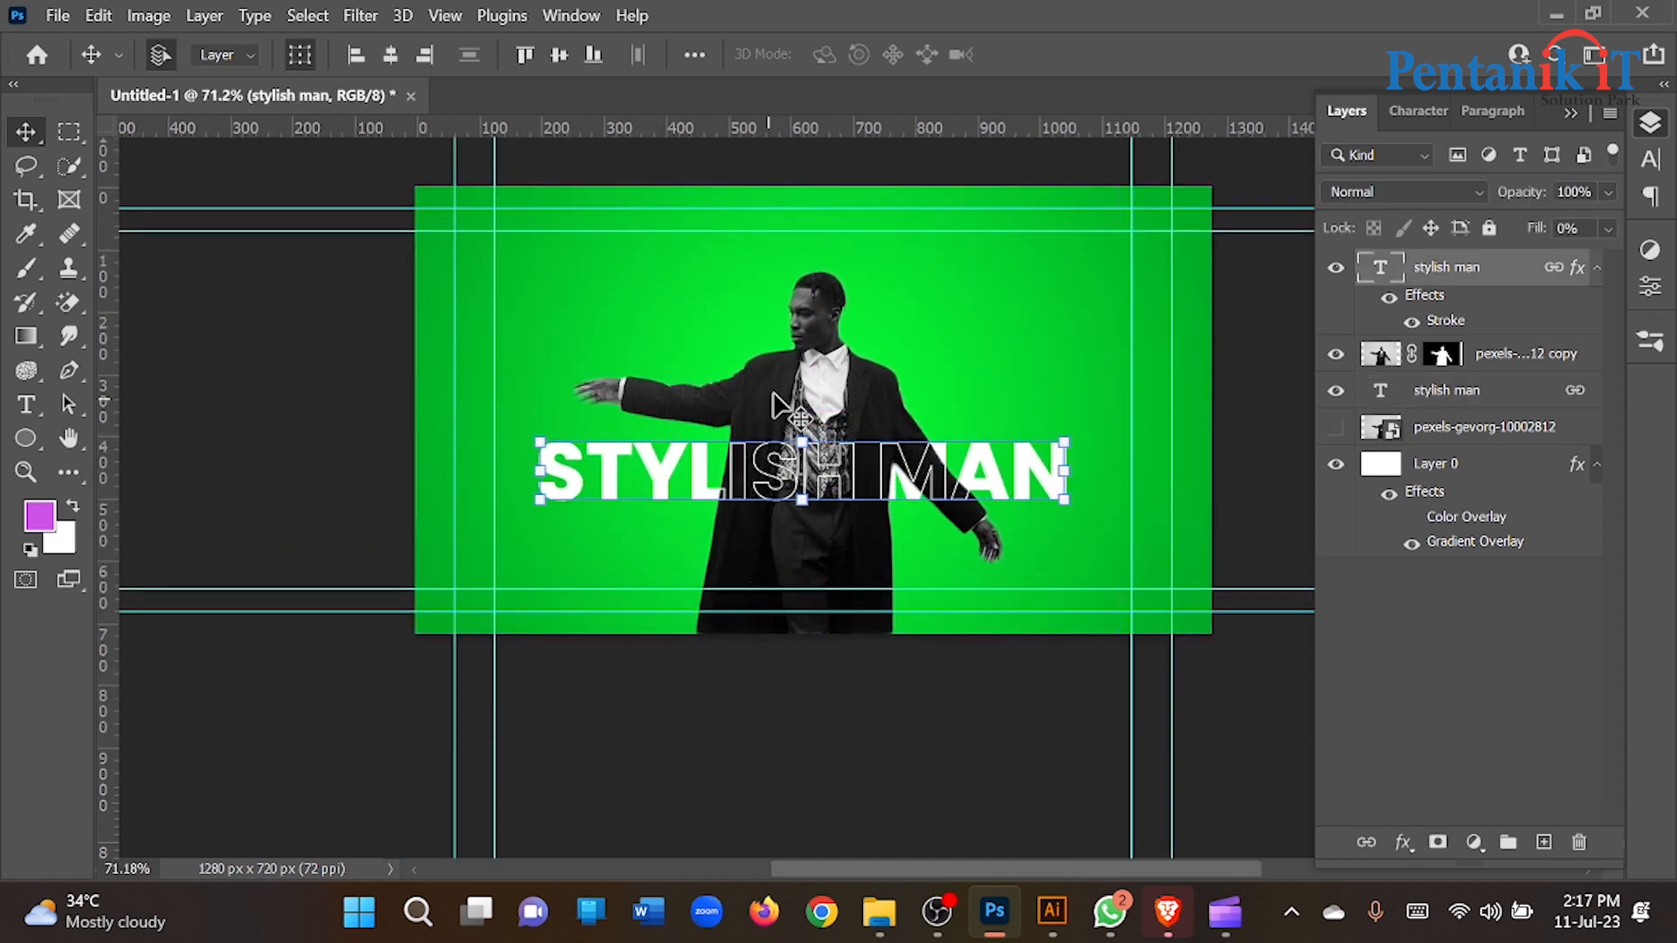
Delete the man's cutout layer and move the linked STYLISH MAN text up, centring it horizontally on the canvas.
click(798, 362)
mouse_move(845, 380)
mouse_down()
mouse_move(880, 367)
mouse_move(835, 395)
mouse_up()
key(Delete)
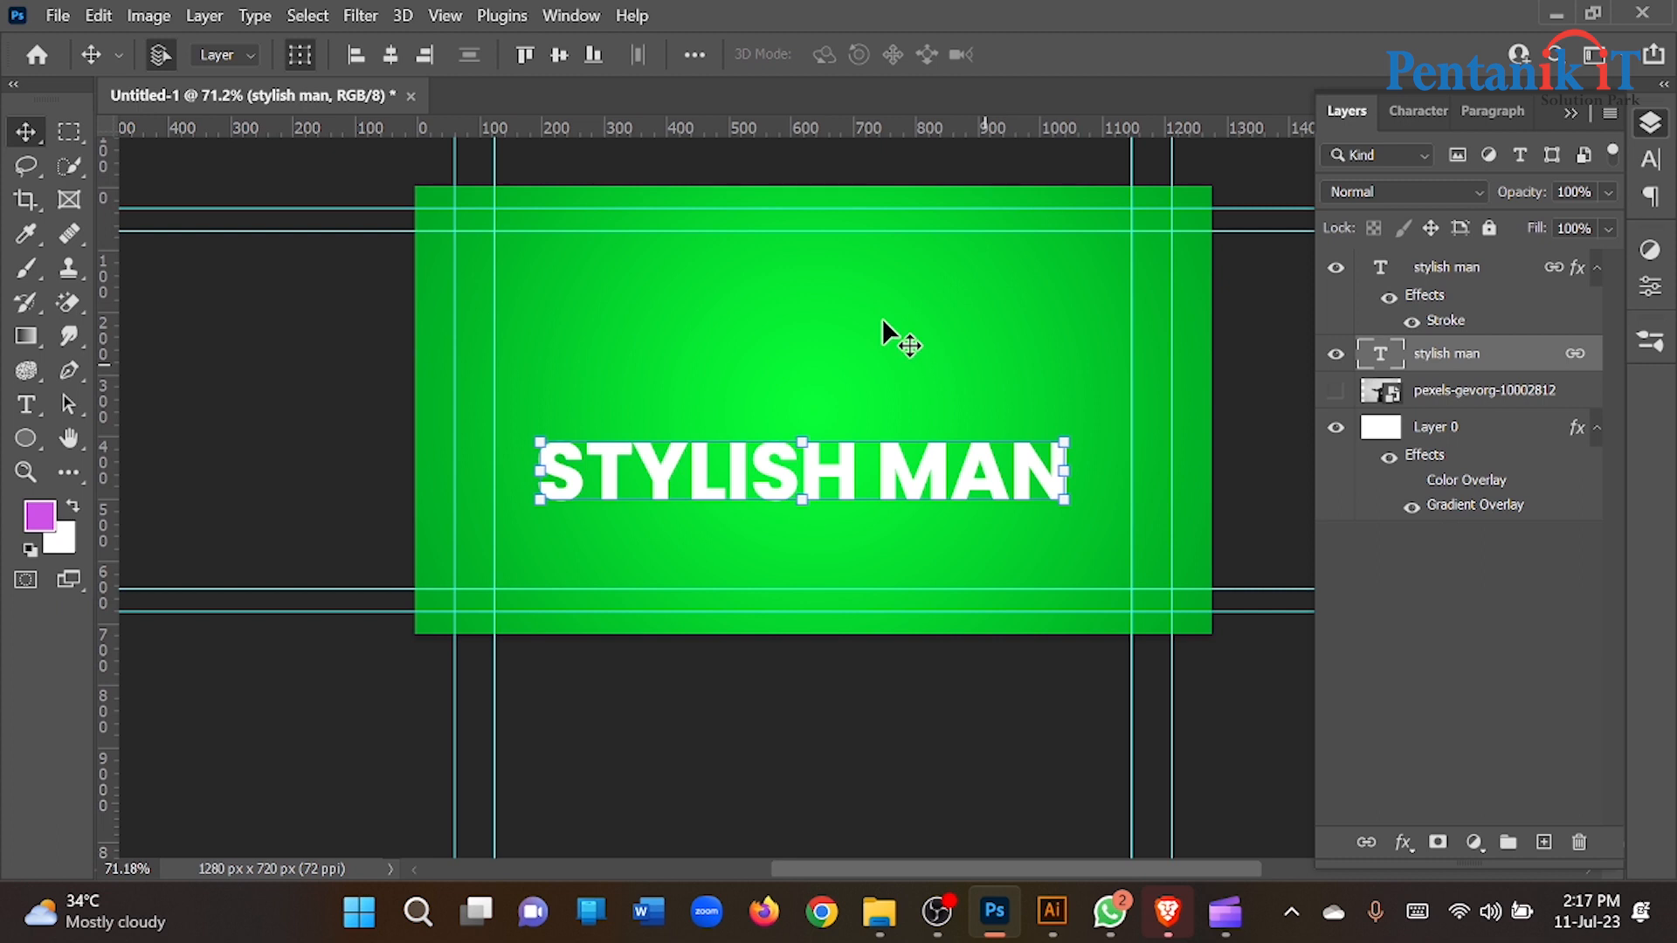
click(882, 319)
drag(884, 476, 909, 446)
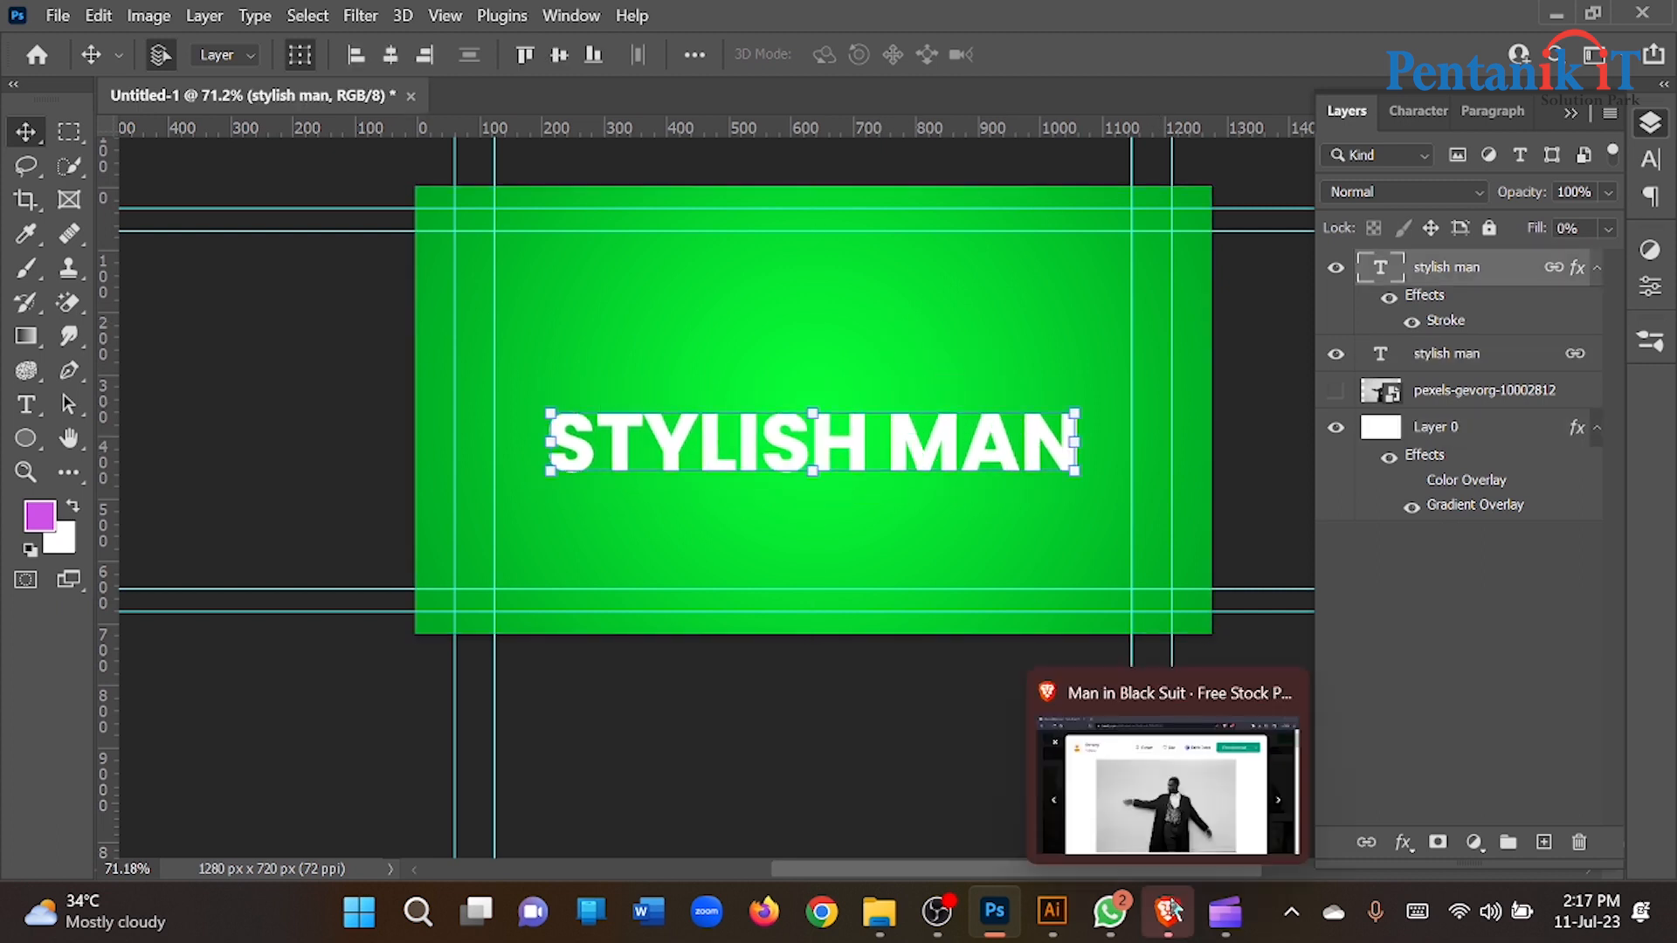
Place the footballer cutout pngwing.com (19) from the Downloads folder on the canvas and move its layer between the two STYLISH MAN text layers.
click(1171, 910)
click(880, 913)
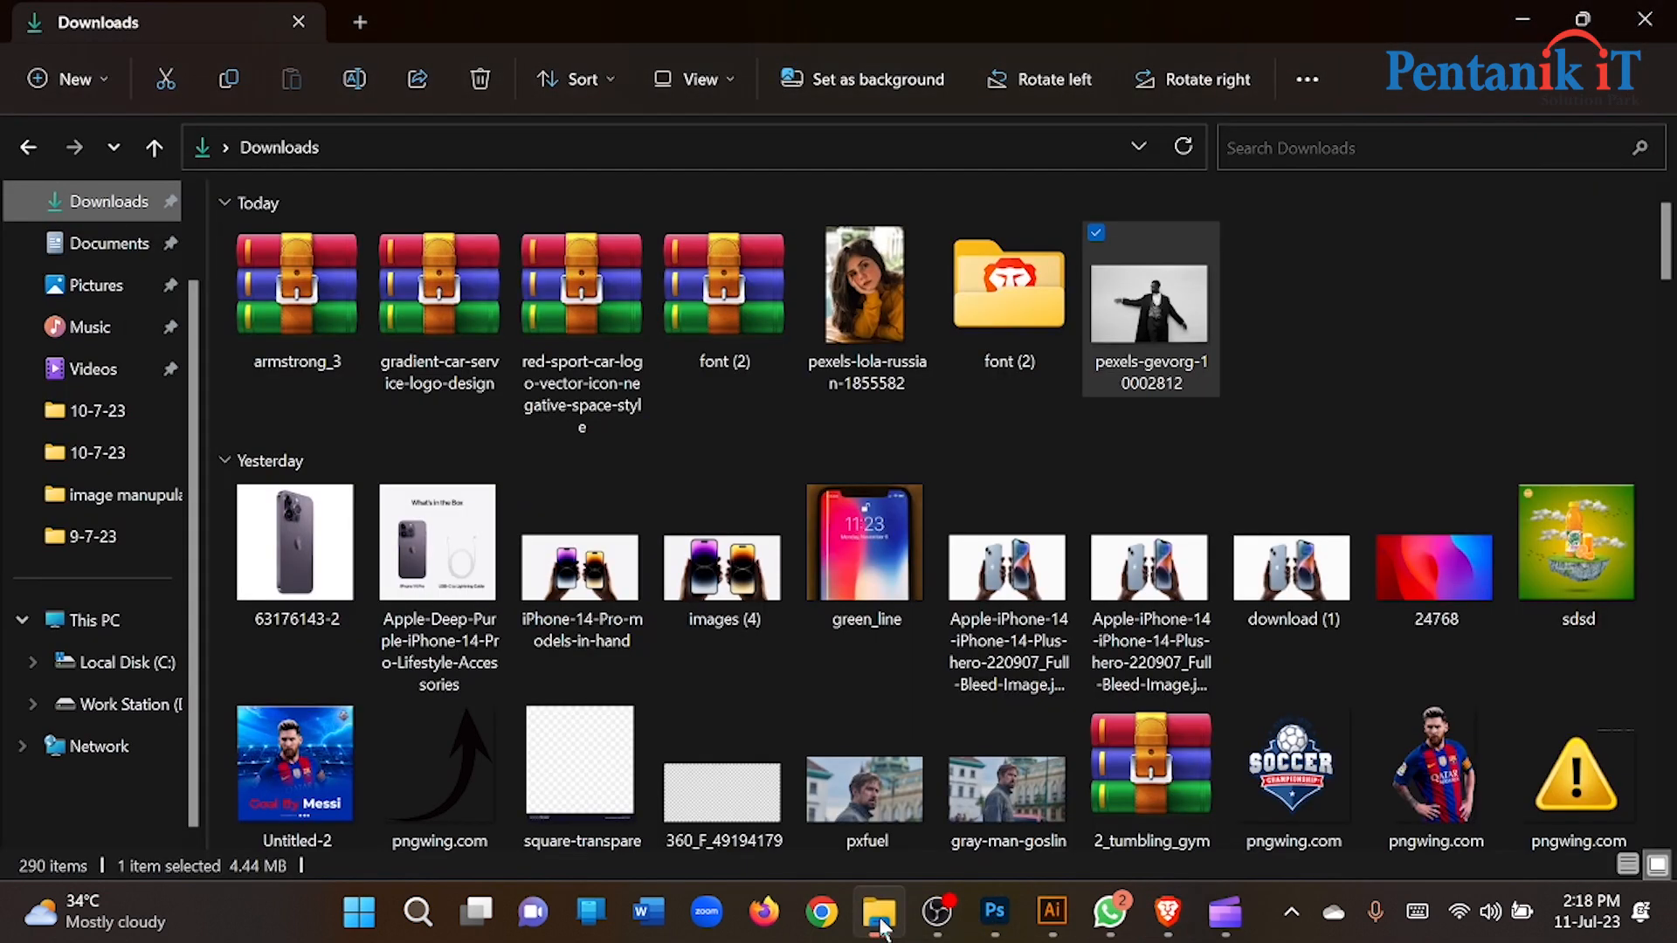
drag(1460, 796, 860, 738)
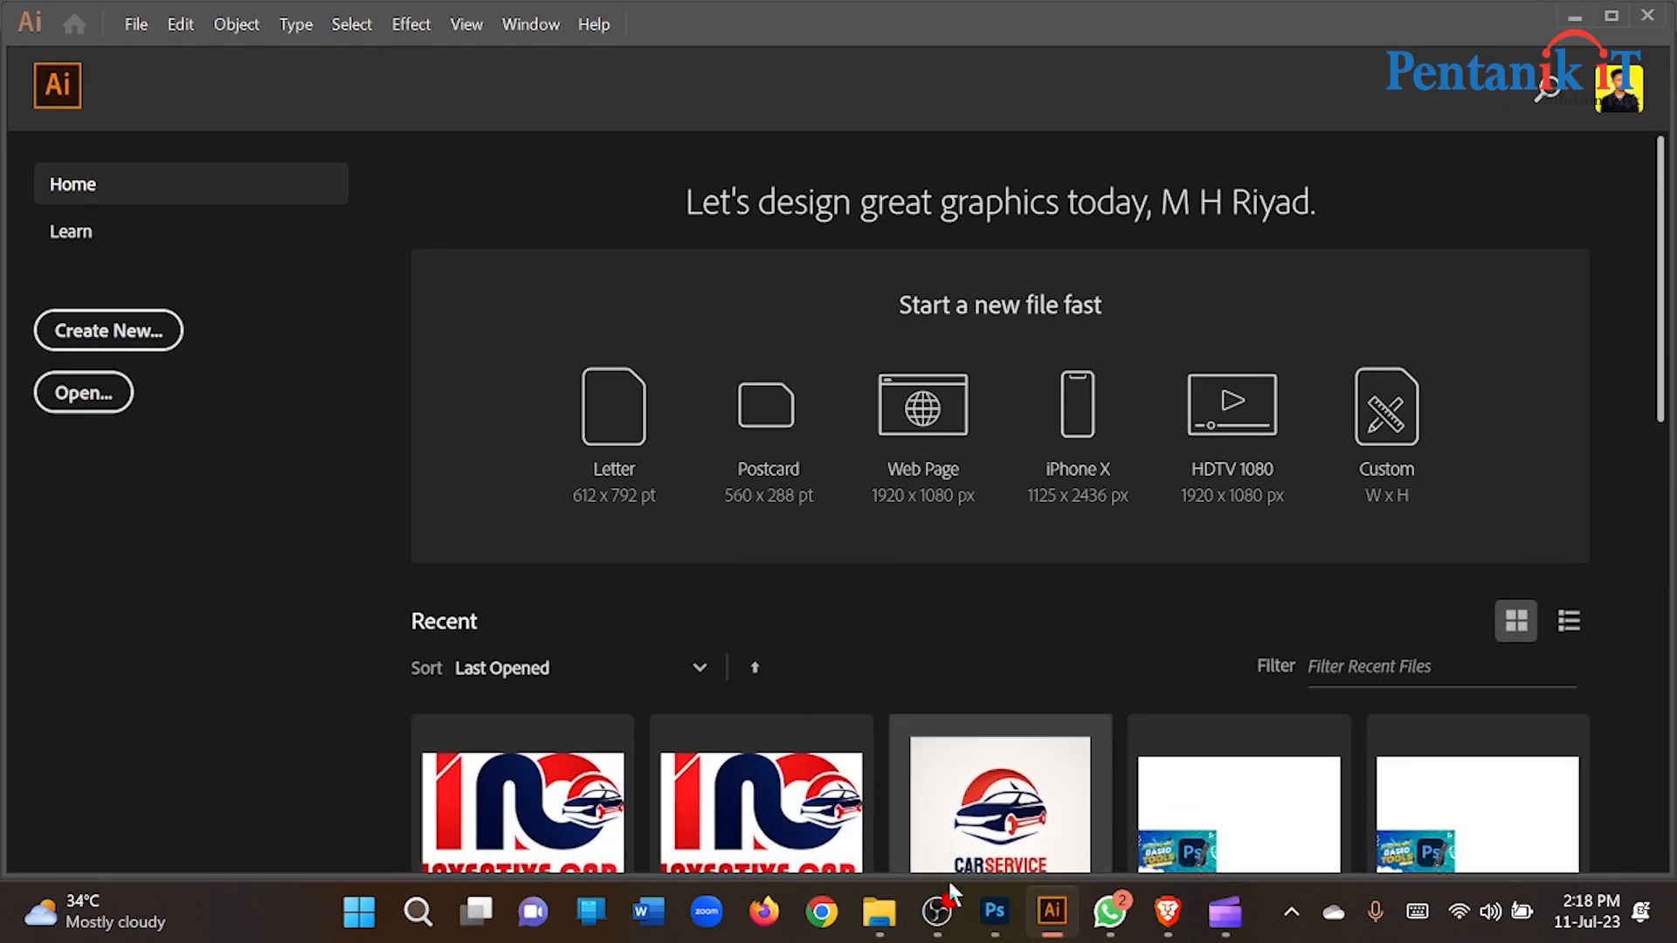
click(886, 915)
drag(1400, 667, 845, 522)
click(1296, 56)
drag(1438, 271, 1437, 378)
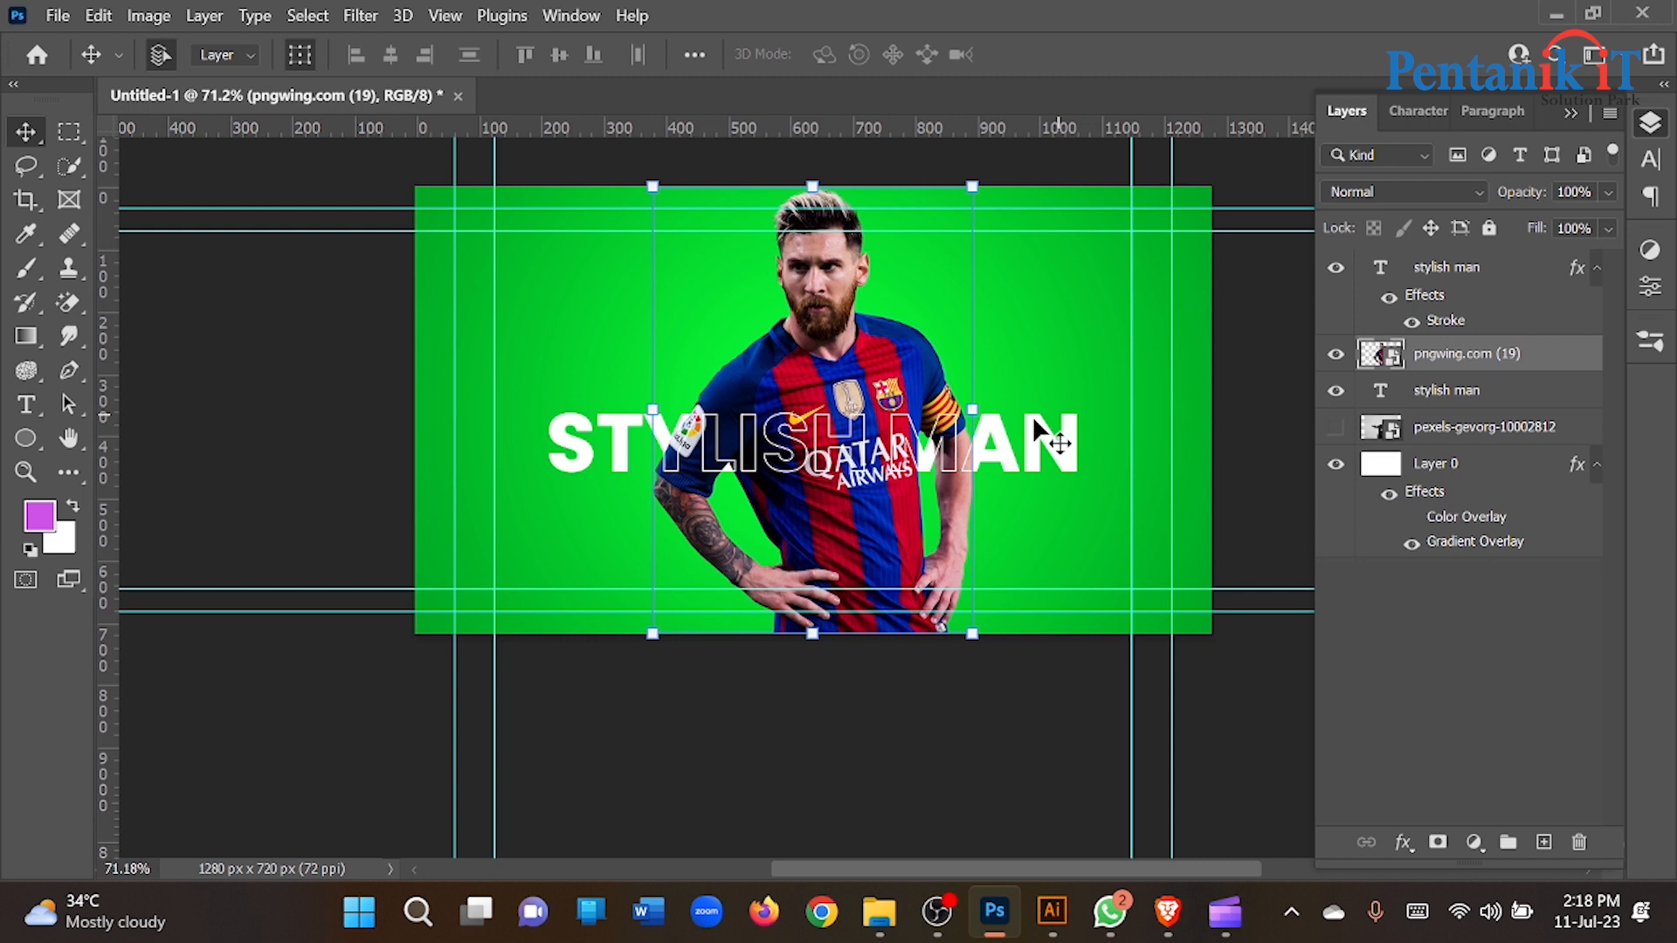
Replace the outlined STYLISH MAN text in front of the footballer with LIONEL MESSI.
double_click(589, 433)
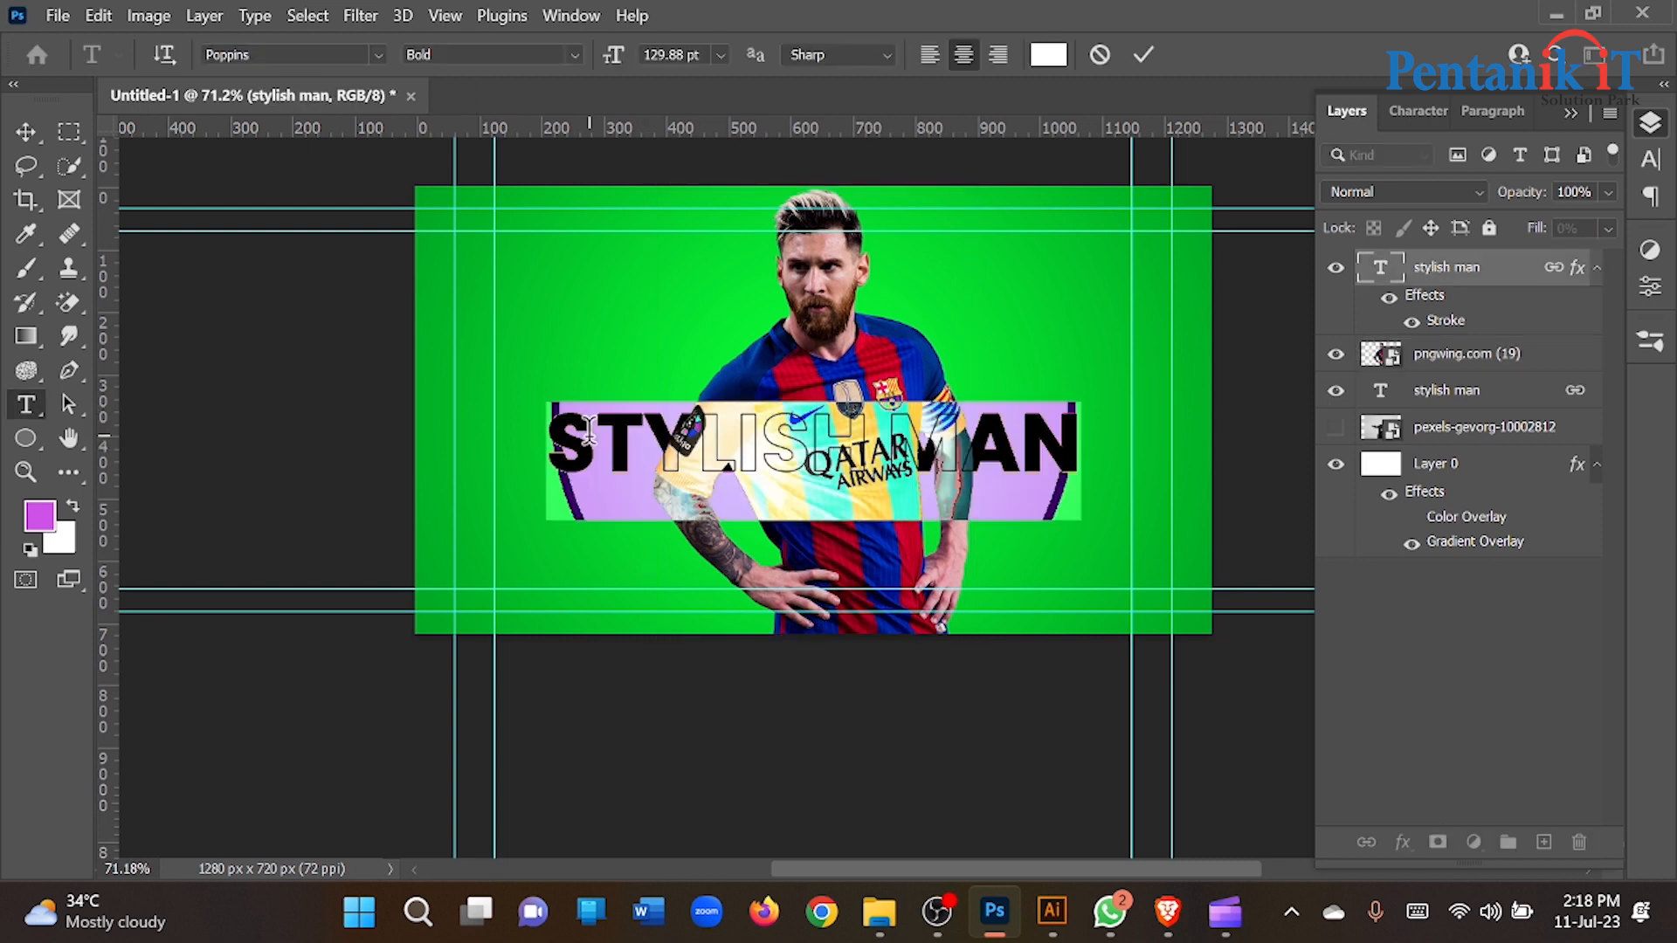
key(ctrl+h)
text(LIONEL)
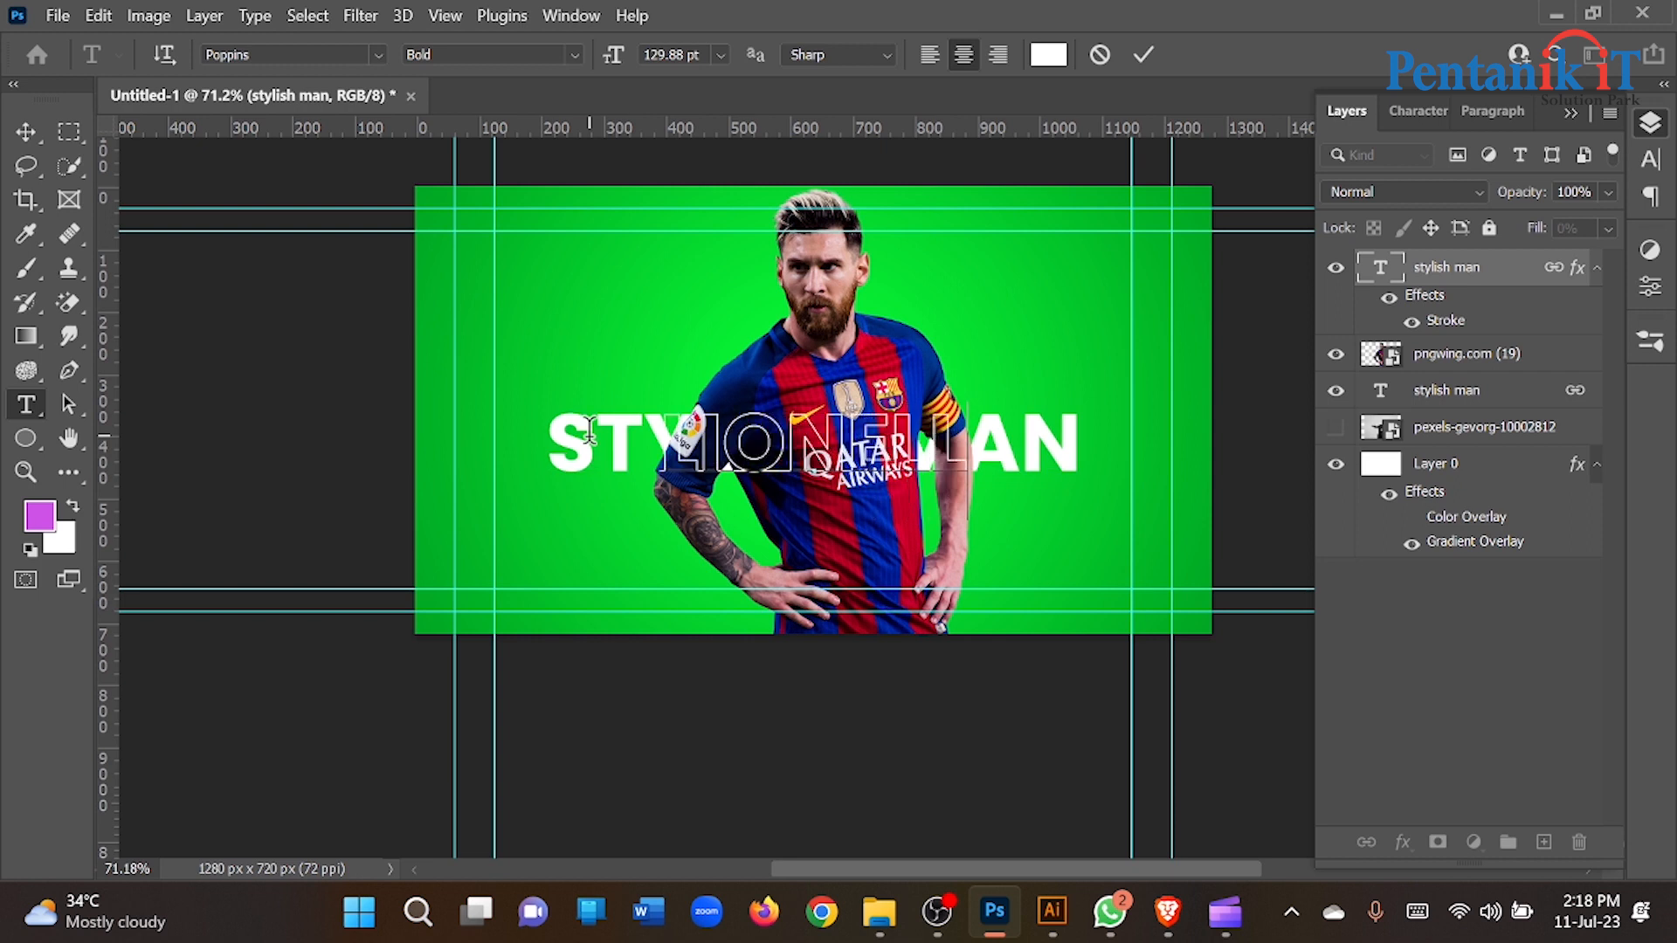
text( MESSI)
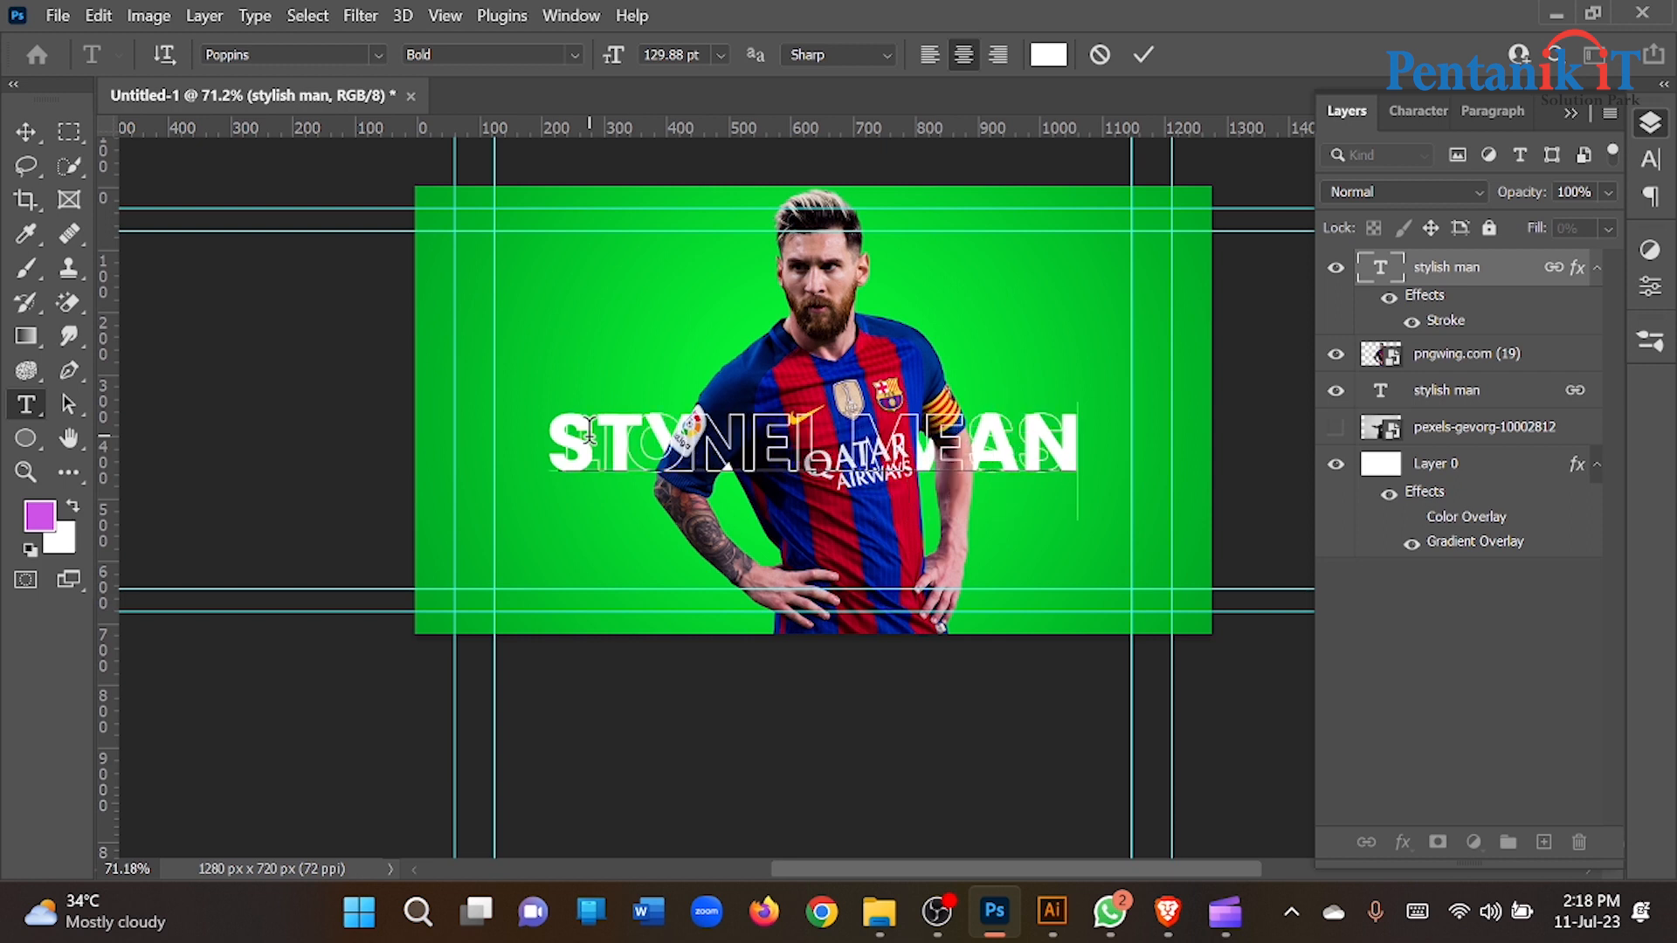
click(1142, 57)
key(v)
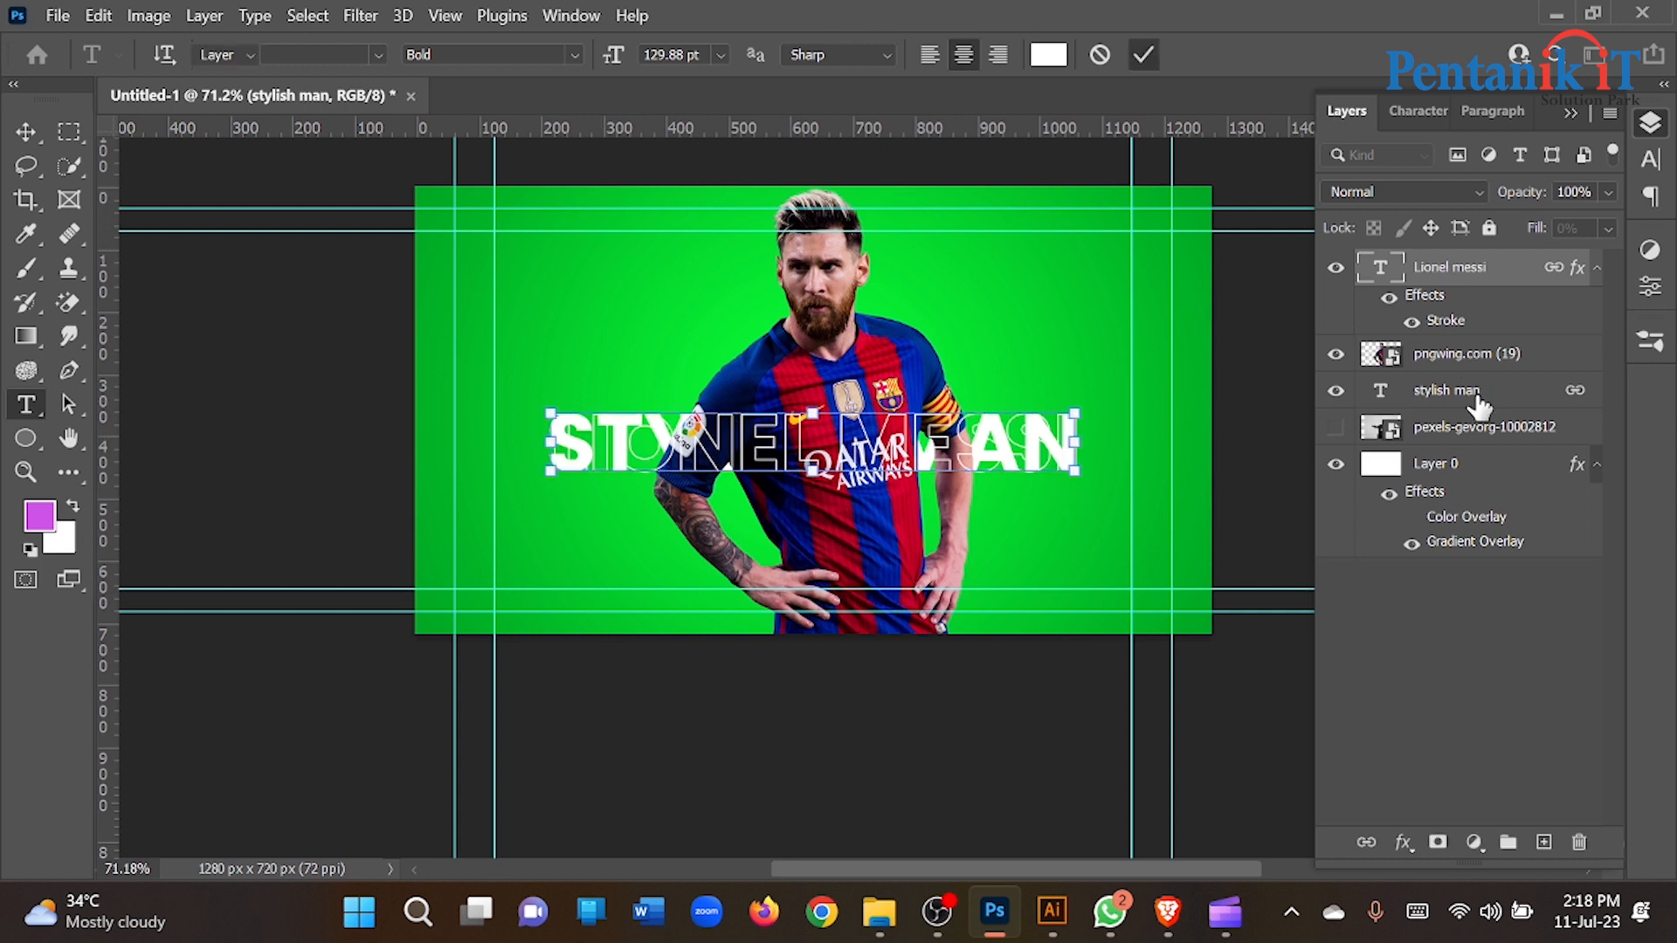
Replace the solid STYLISH MAN text behind the footballer with LIONEL MESSI, temporarily hiding the outlined text layer while editing.
click(1424, 403)
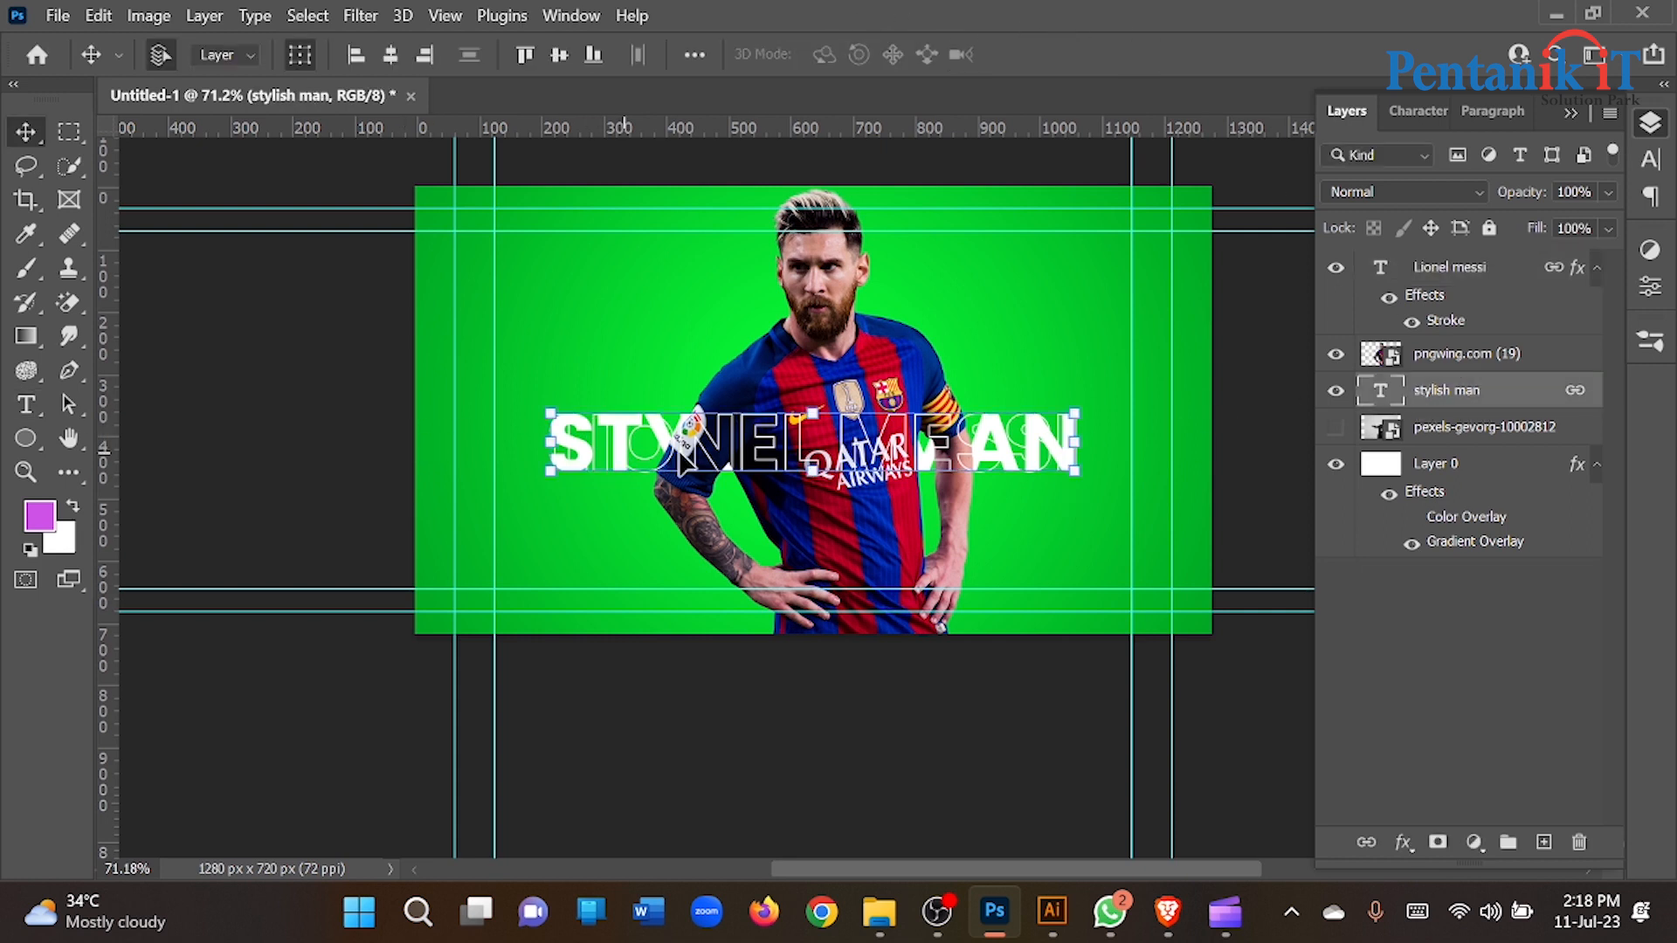
click(26, 405)
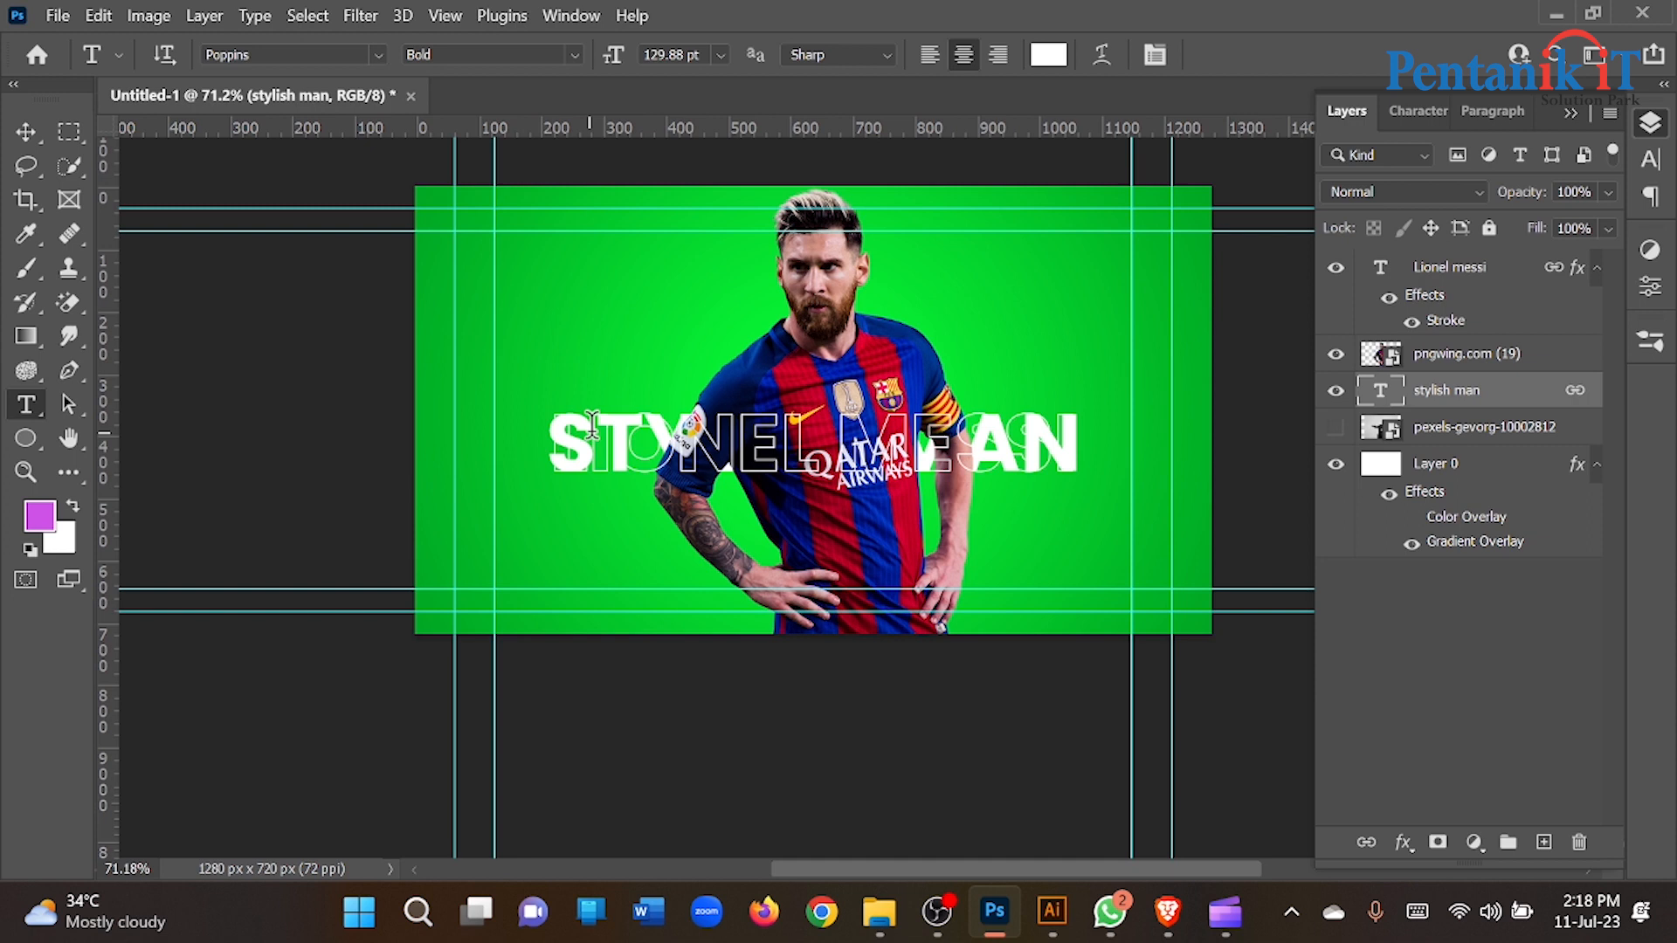
click(1467, 267)
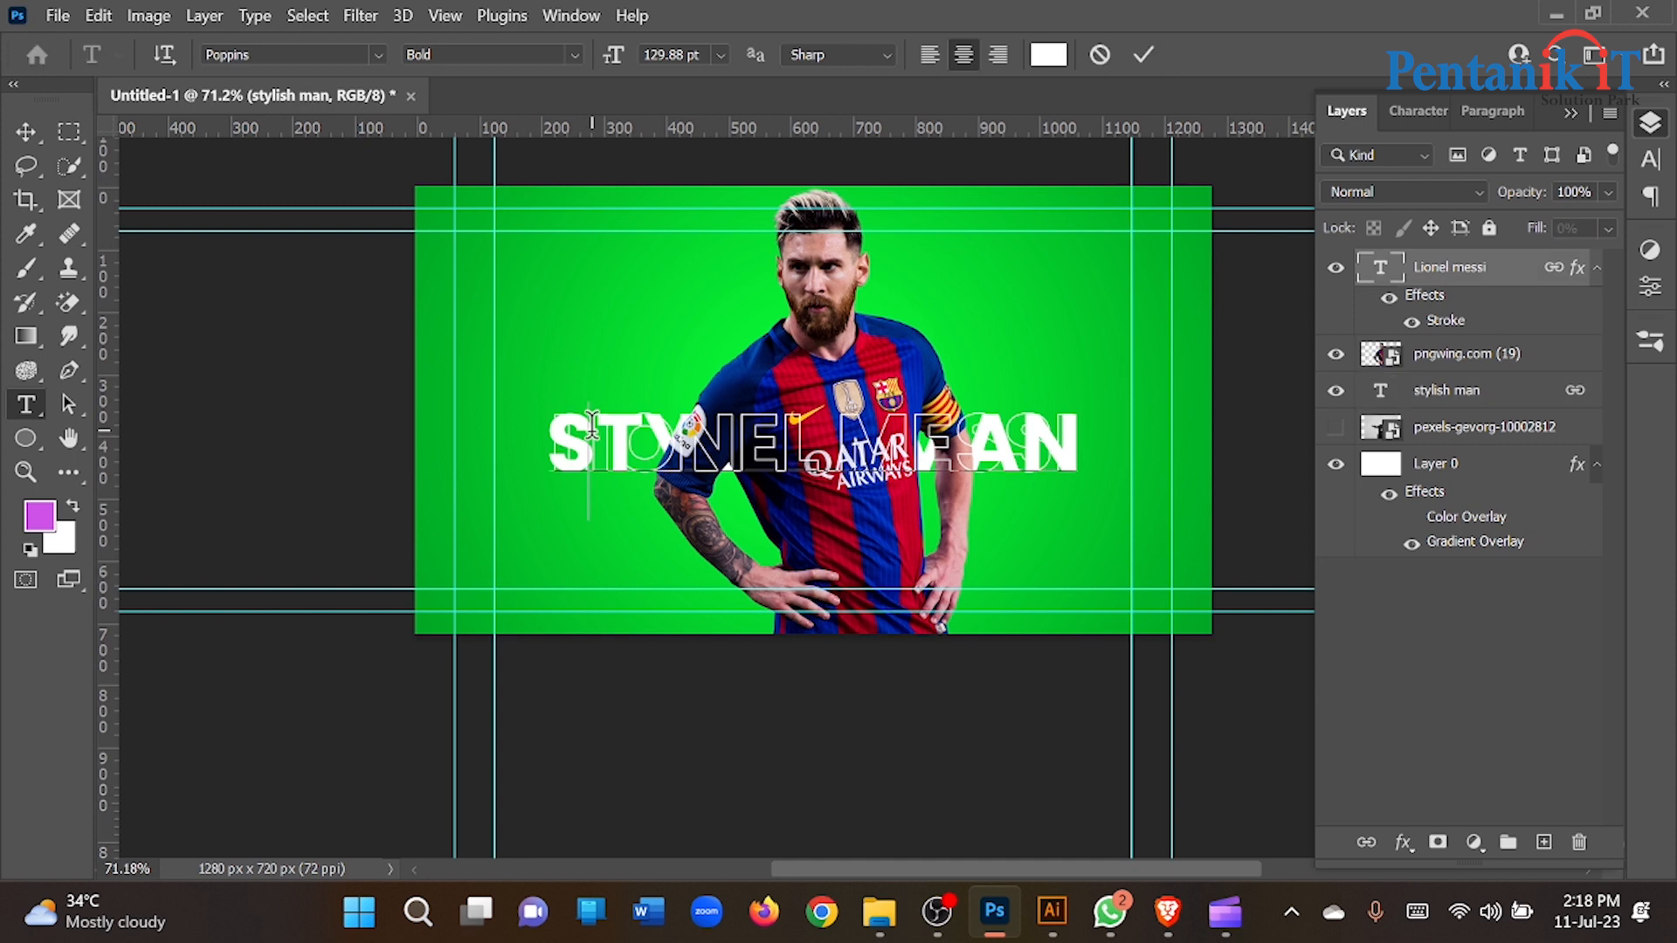
click(1337, 267)
click(1007, 433)
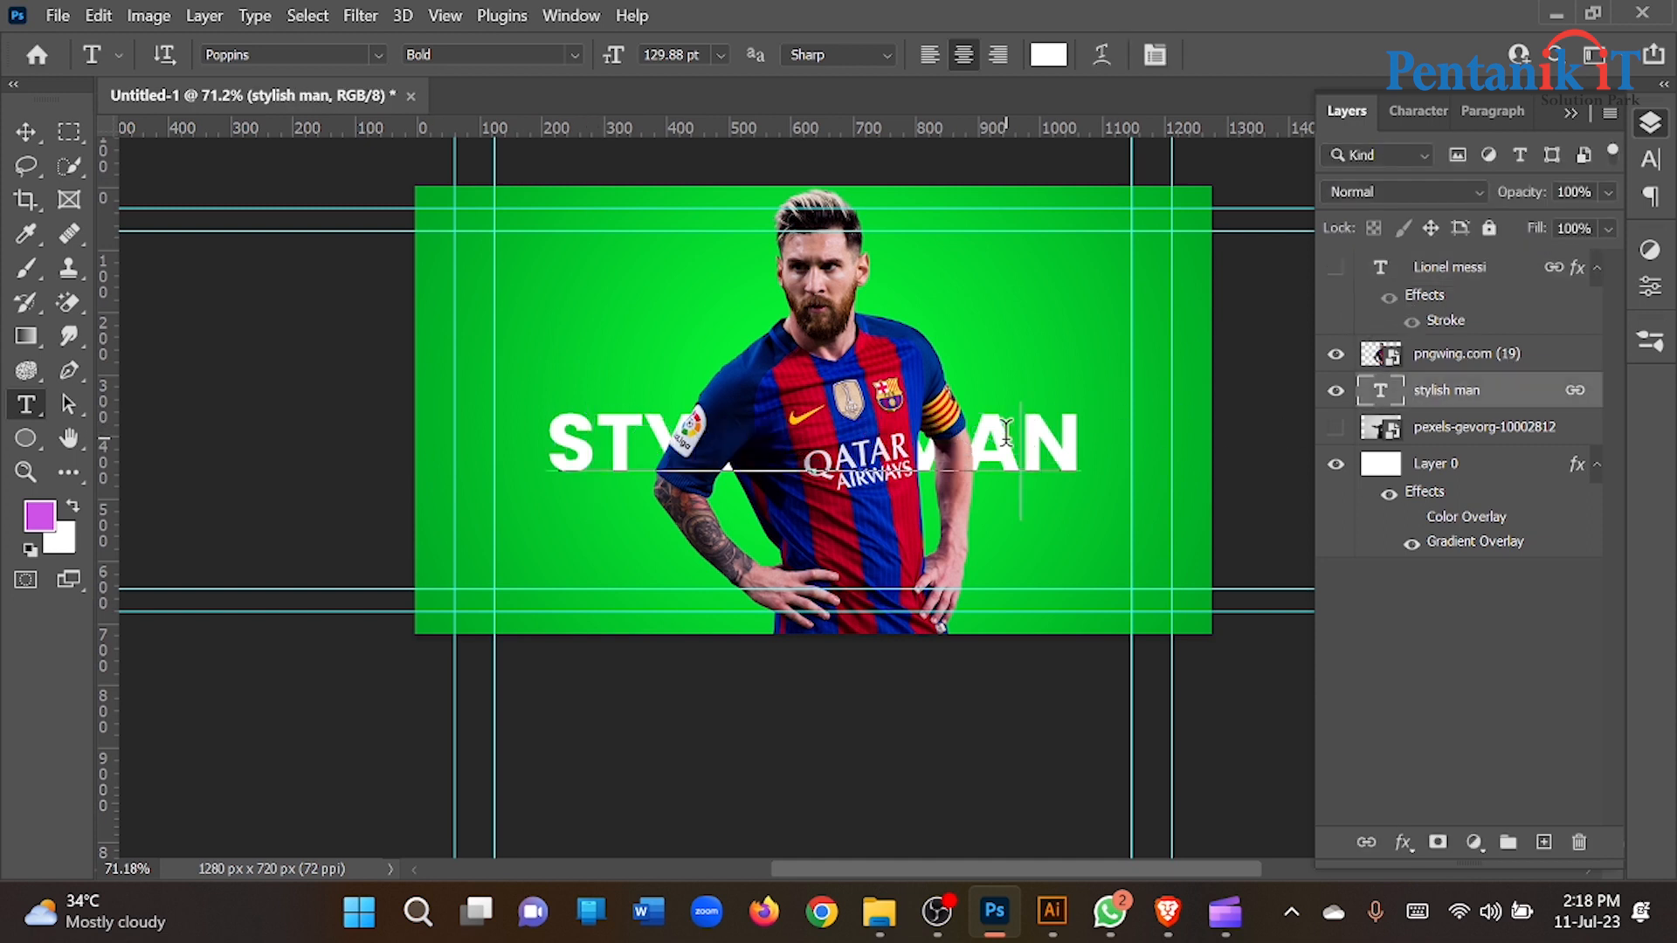
key(ctrl+a)
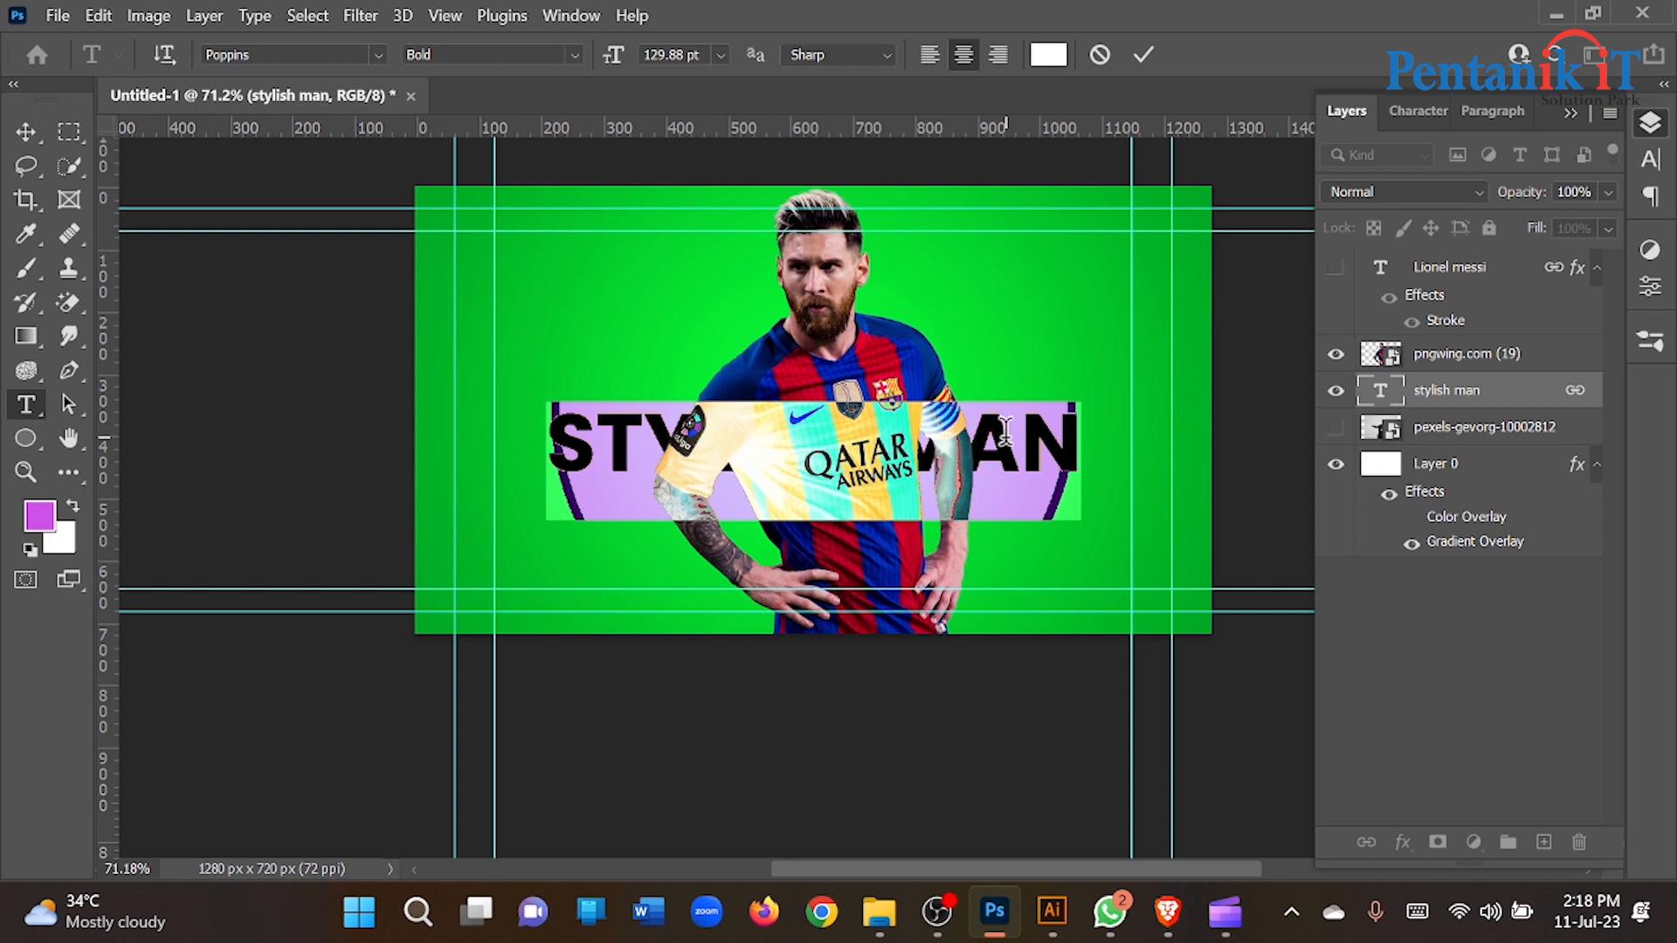
key(BackSpace)
text(LIONEL MESSI)
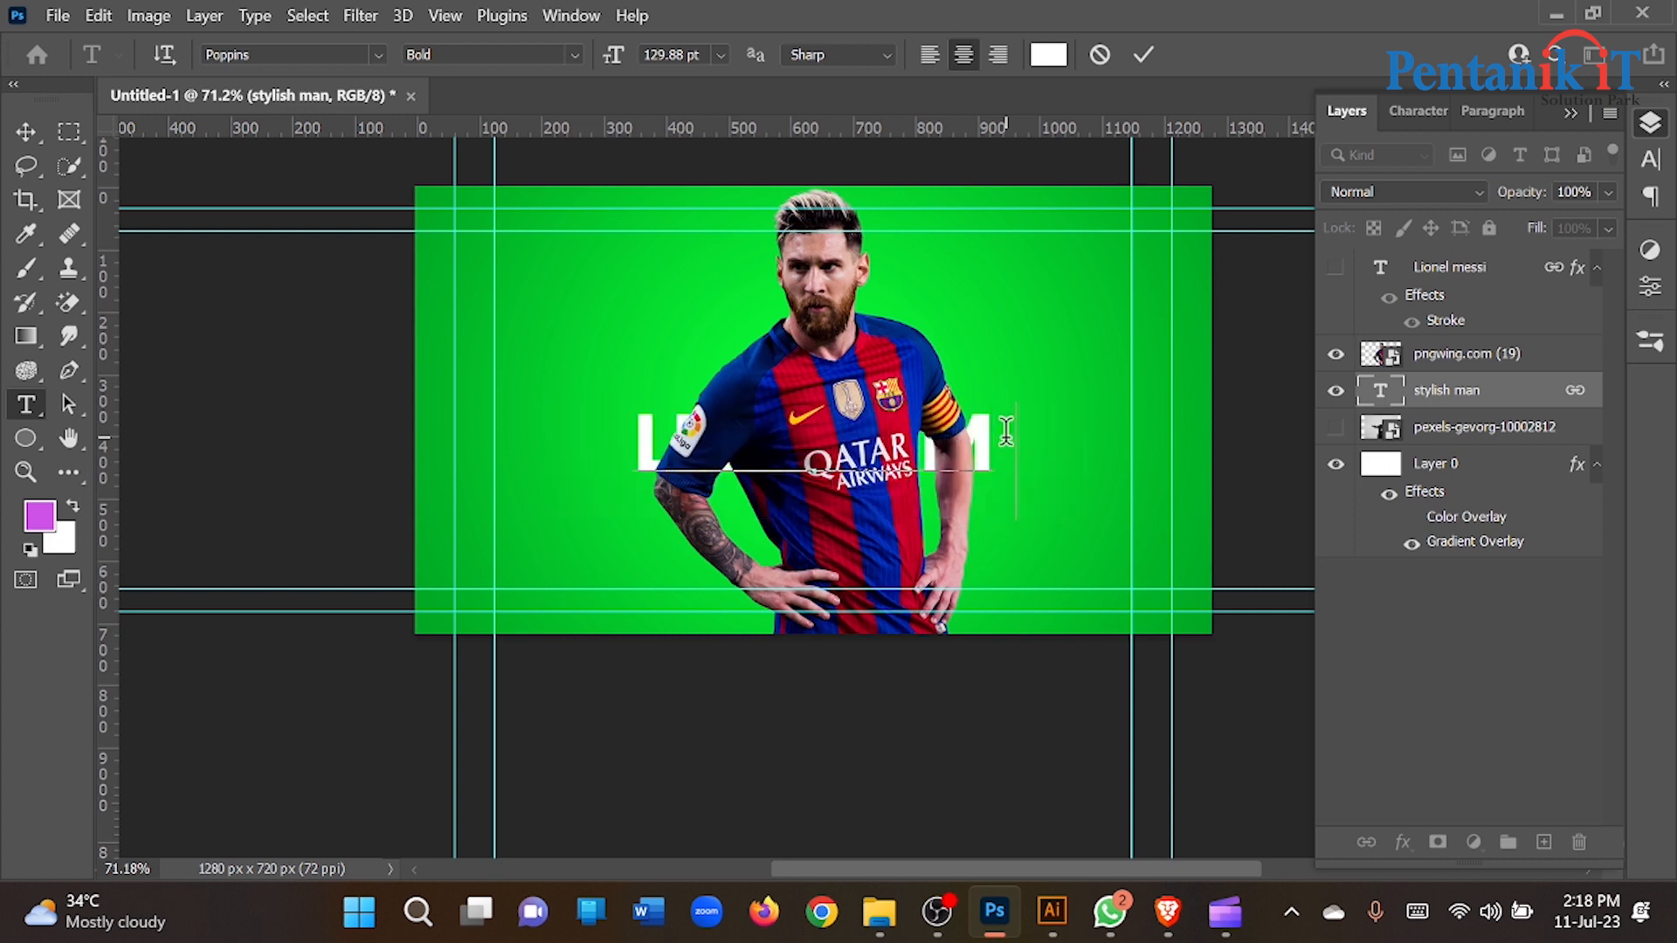
click(1146, 55)
click(1334, 269)
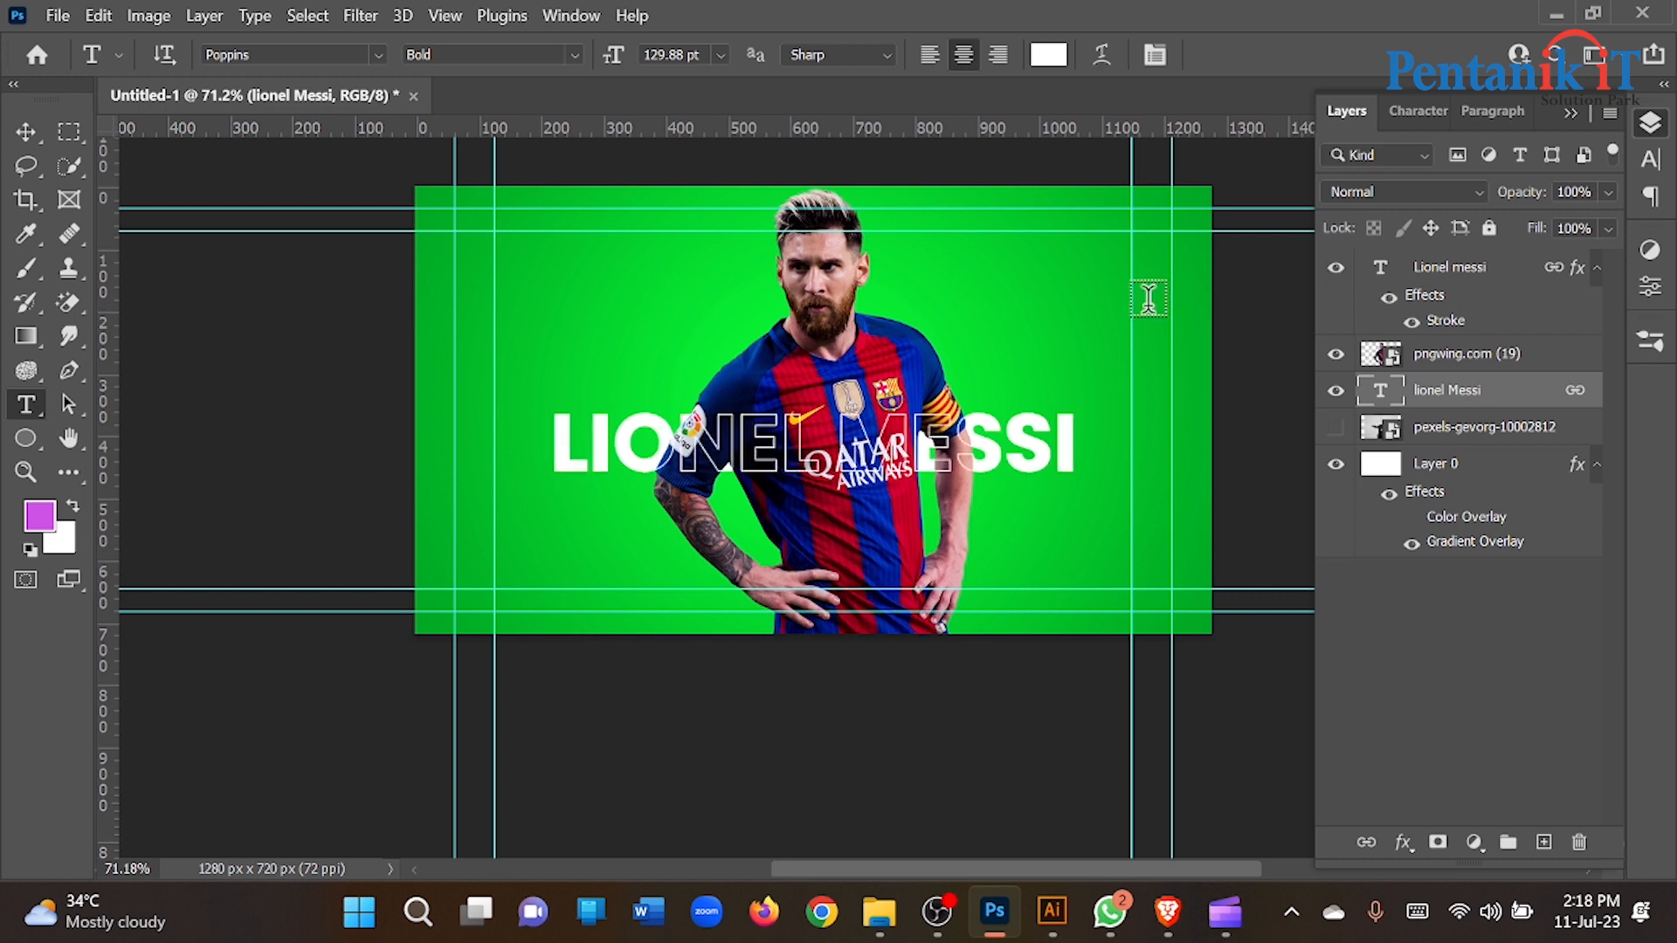
click(26, 131)
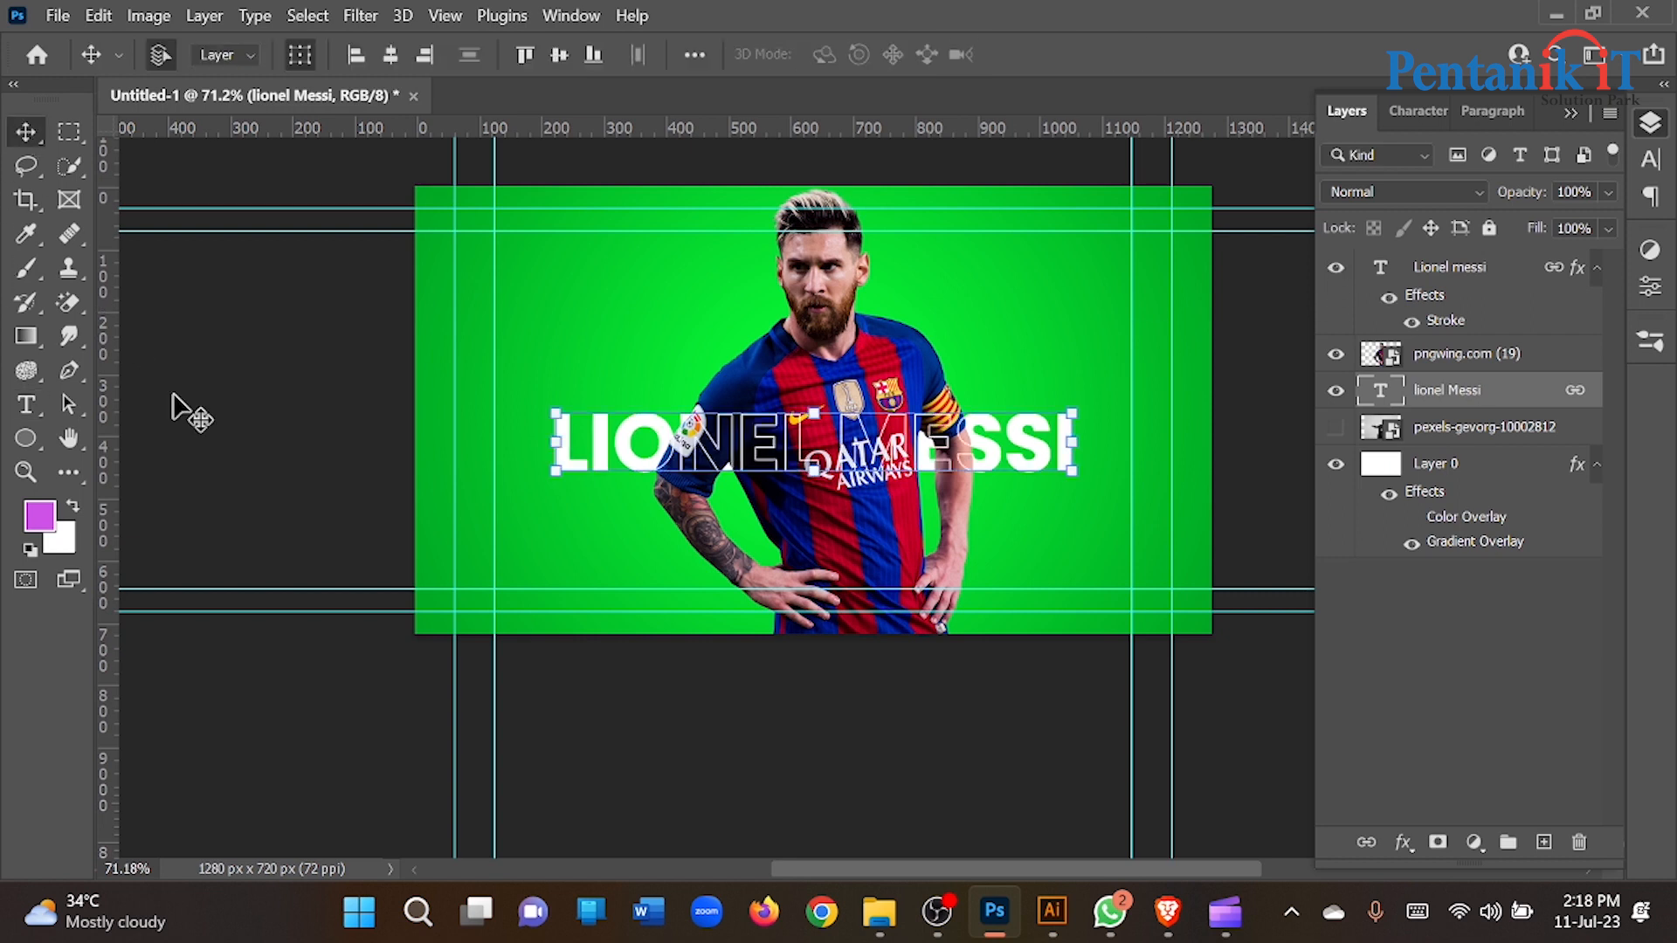
Set the stroke of the outlined LIONEL MESSI text to the Outside position with a size of 4 px.
click(1446, 330)
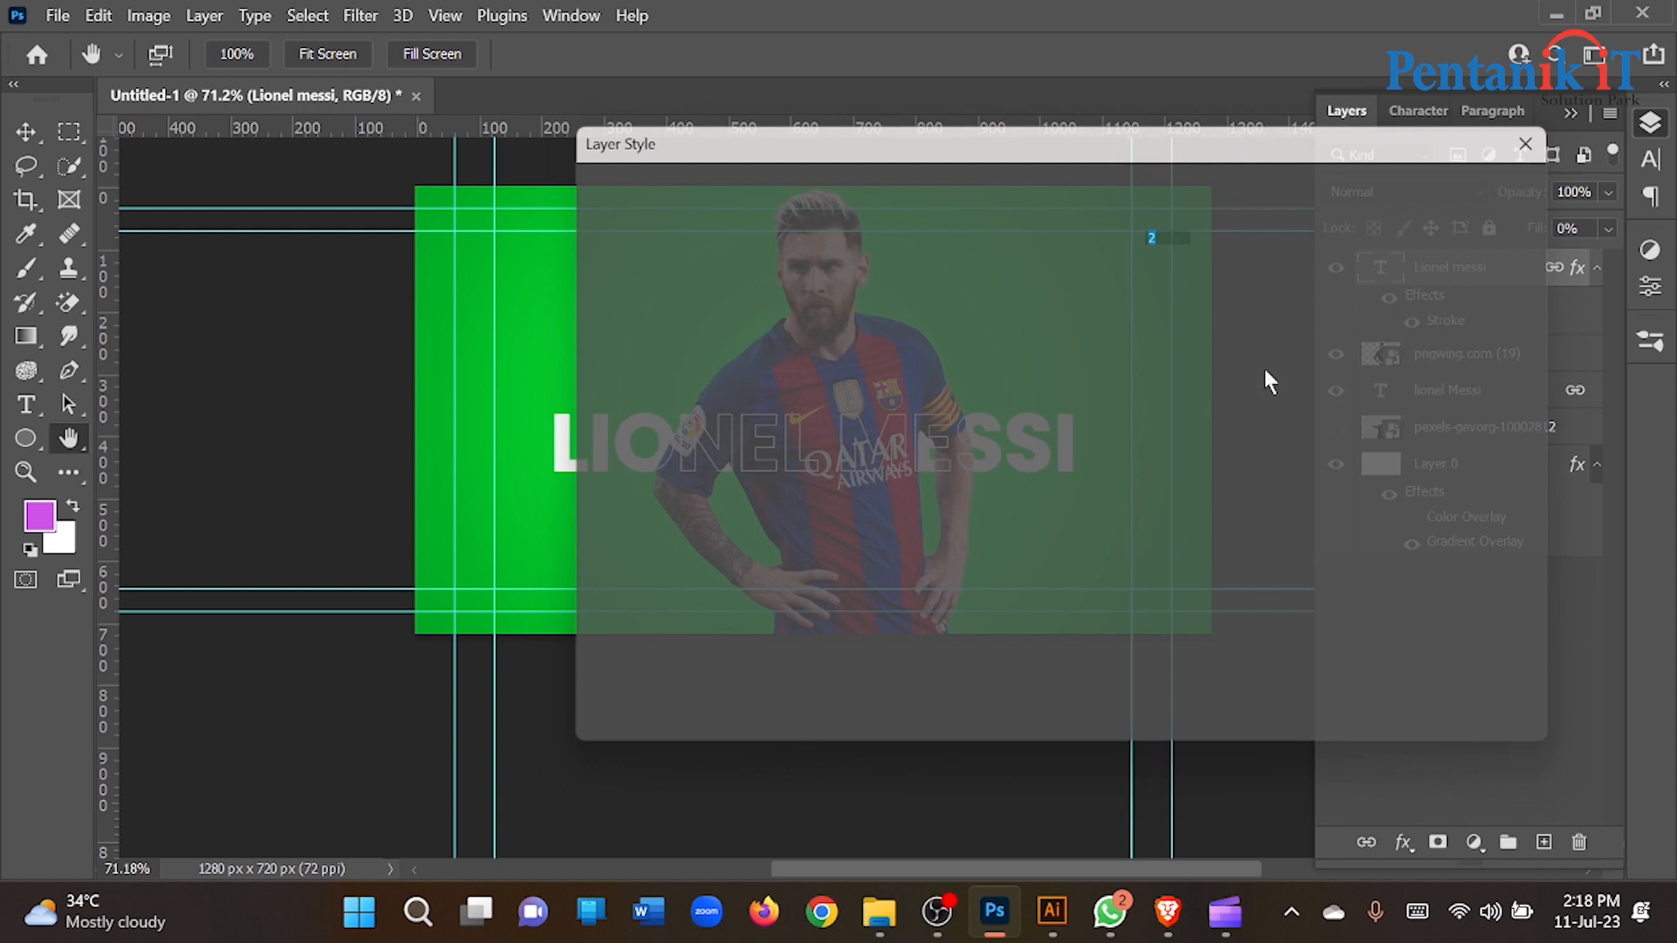
drag(919, 129, 1261, 168)
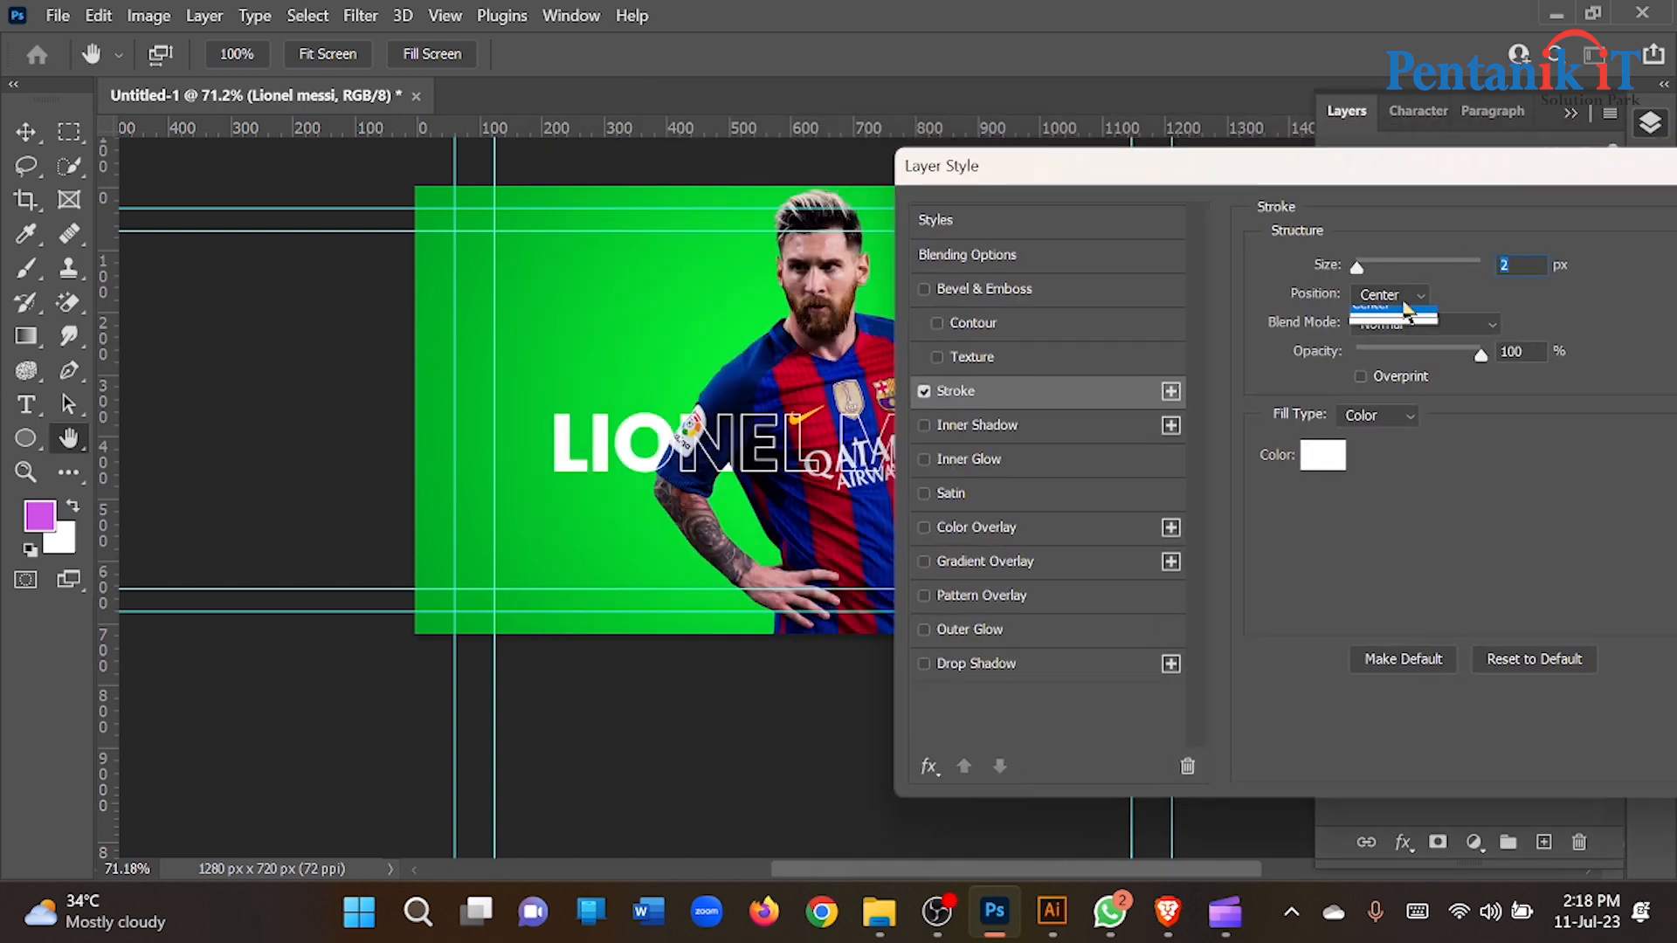
click(1406, 318)
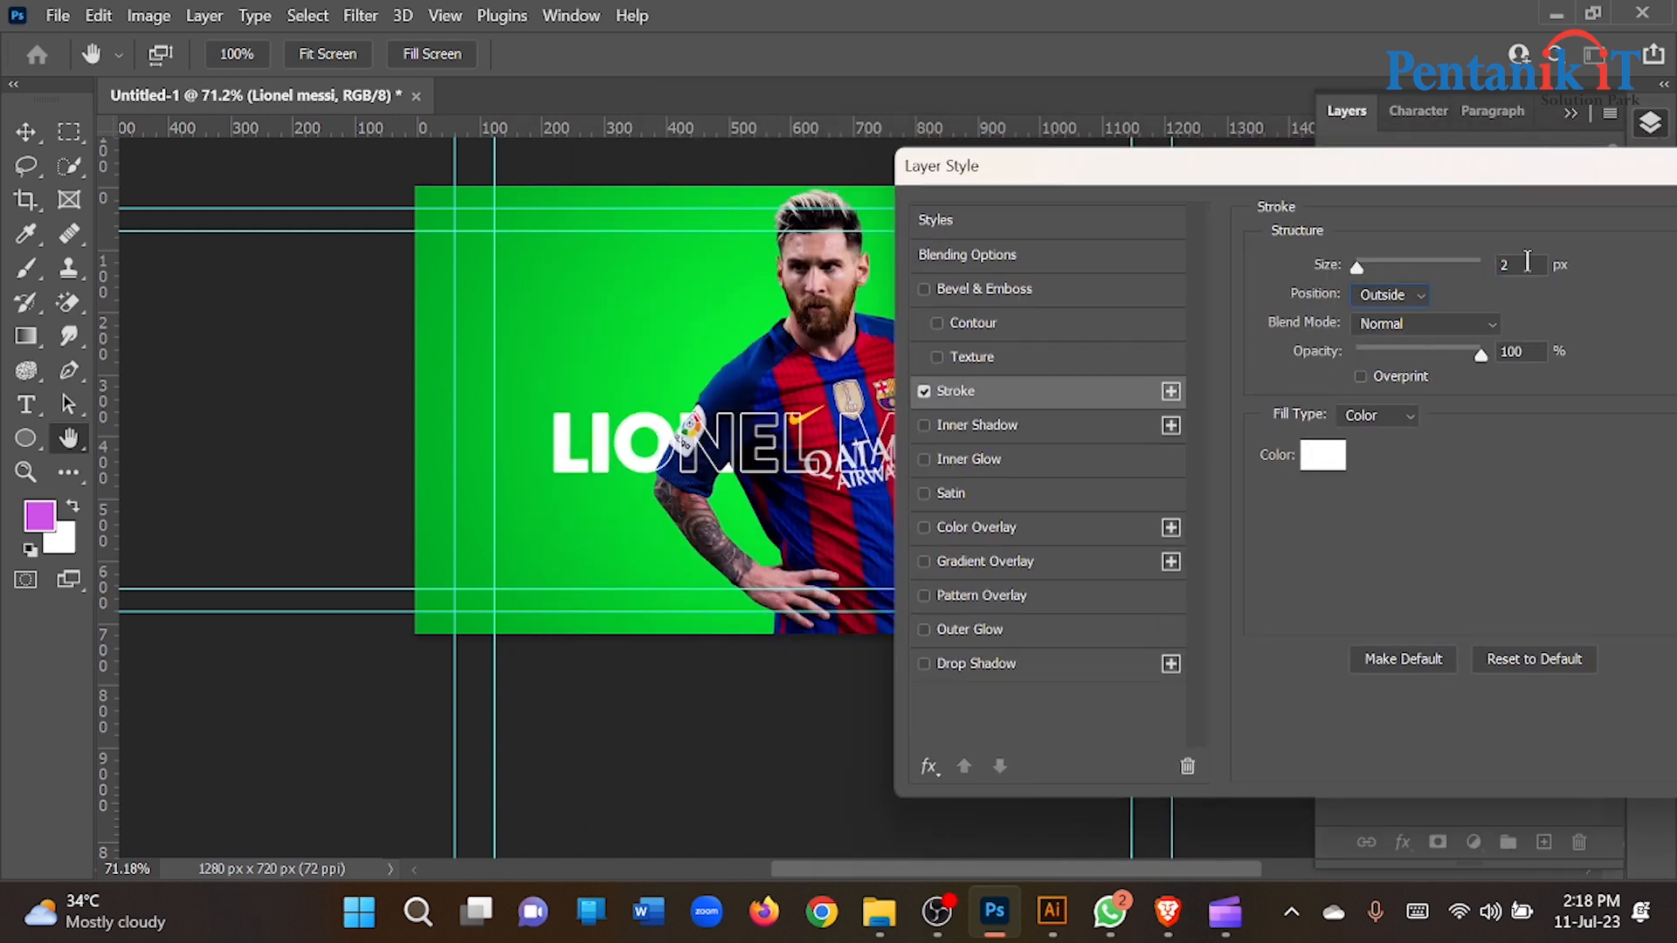
key(Up)
key(Up)
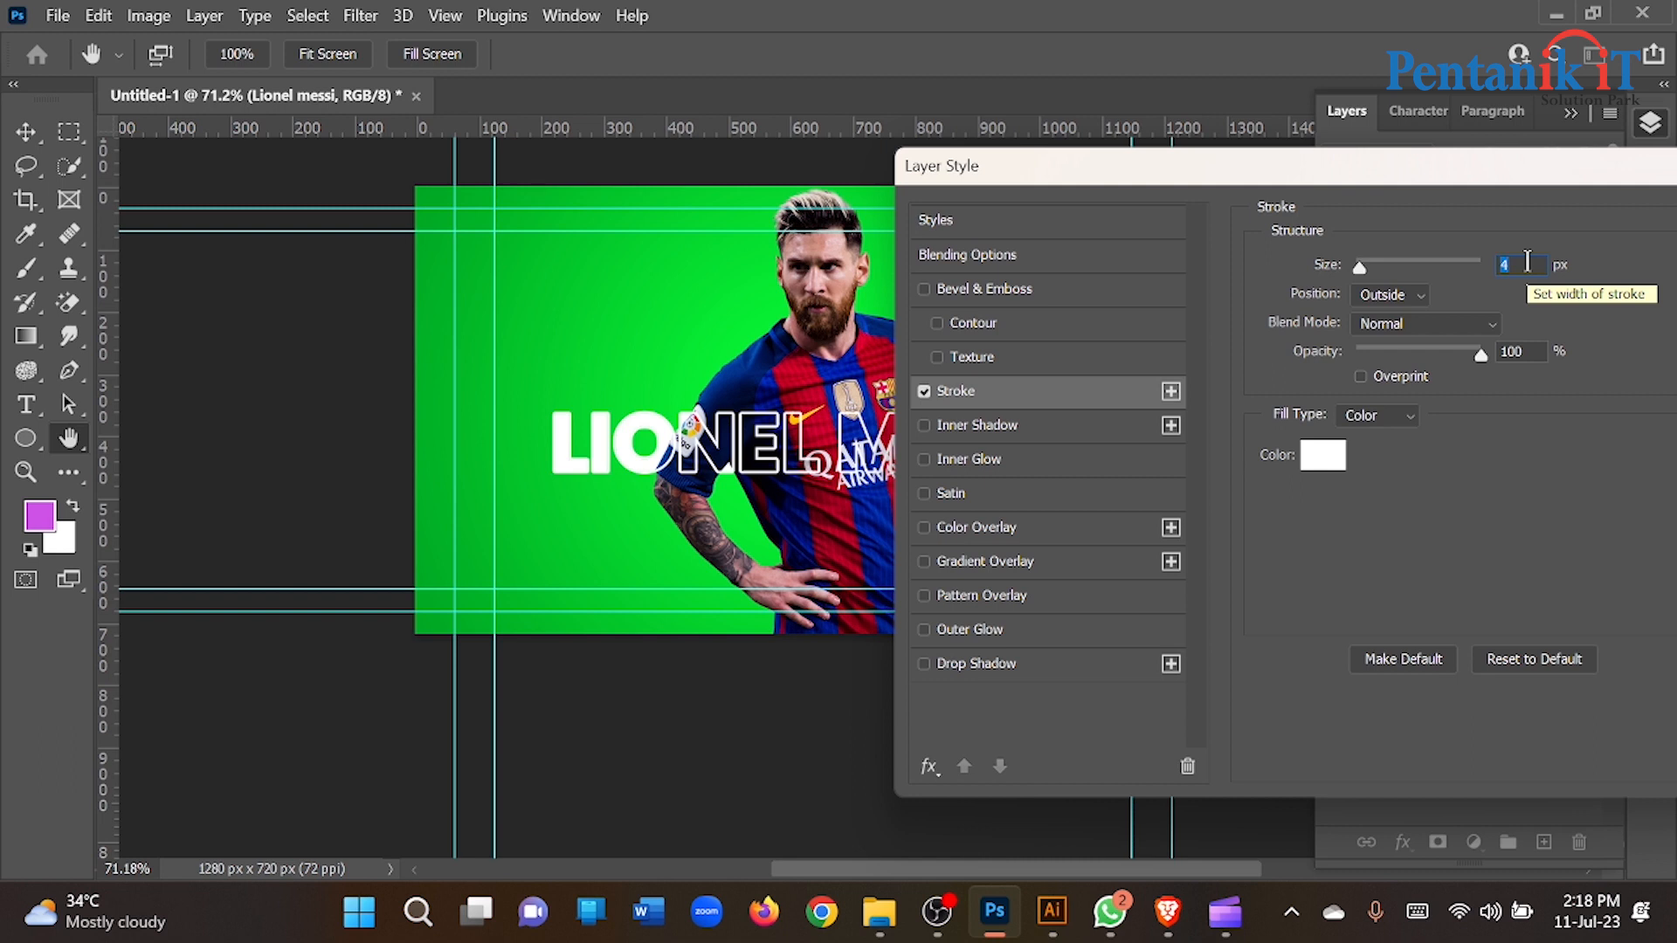
Try the Inside position for the outlined text's stroke, keeping the blend mode at Normal.
drag(1397, 166, 1354, 225)
click(1363, 354)
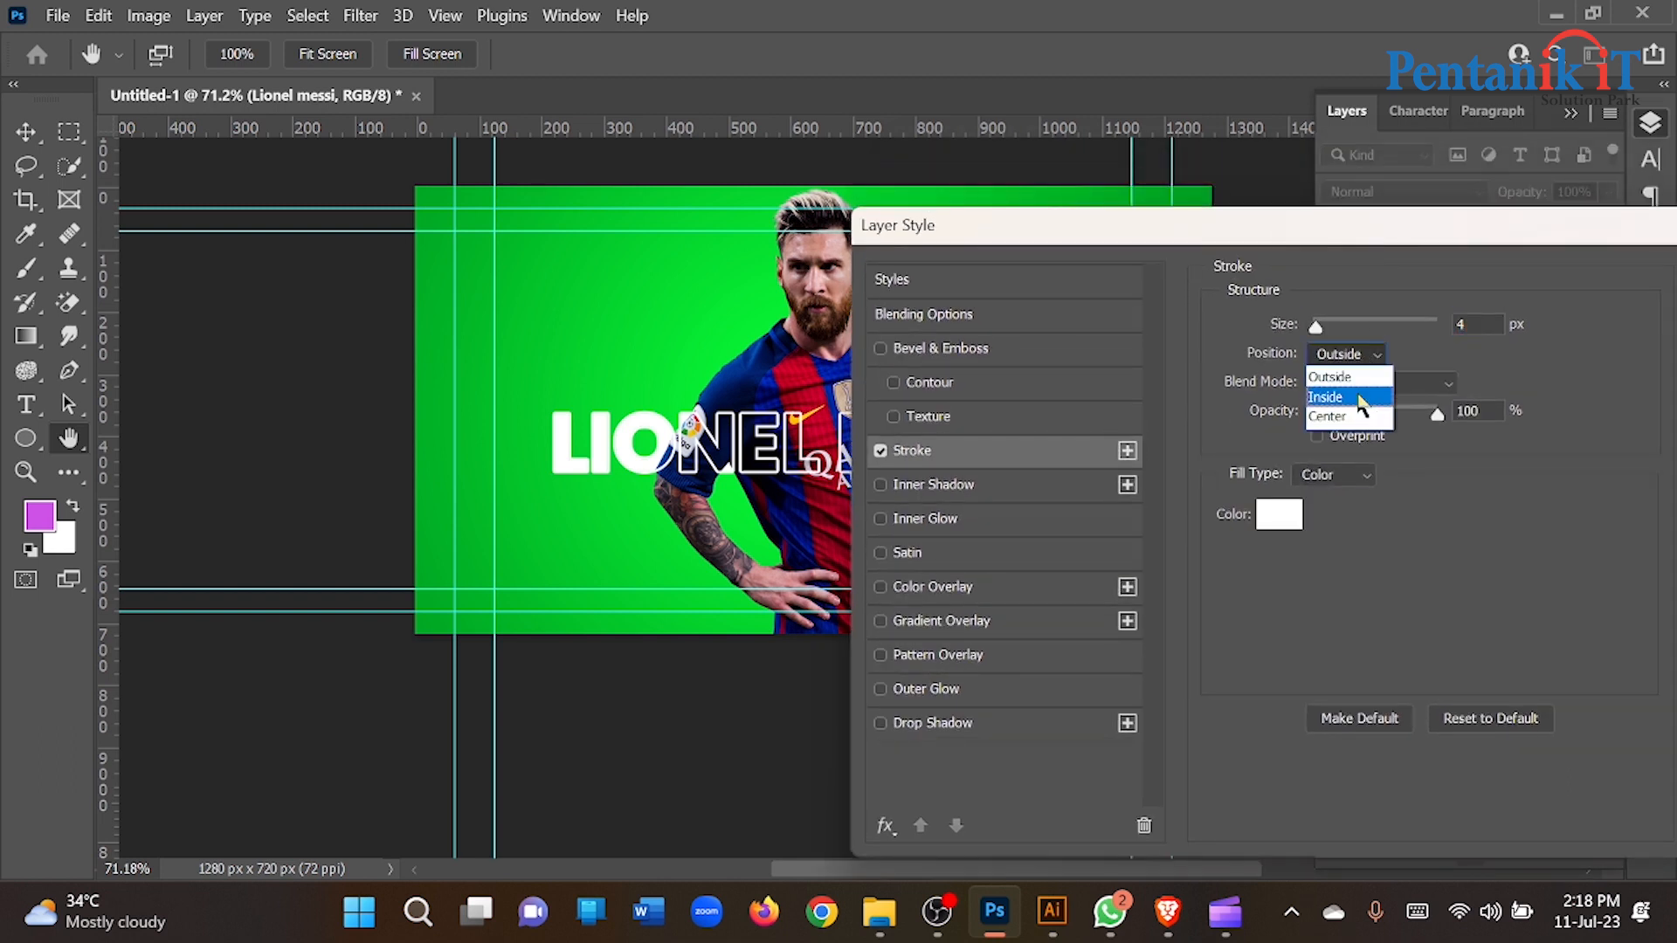
click(1345, 397)
click(1381, 381)
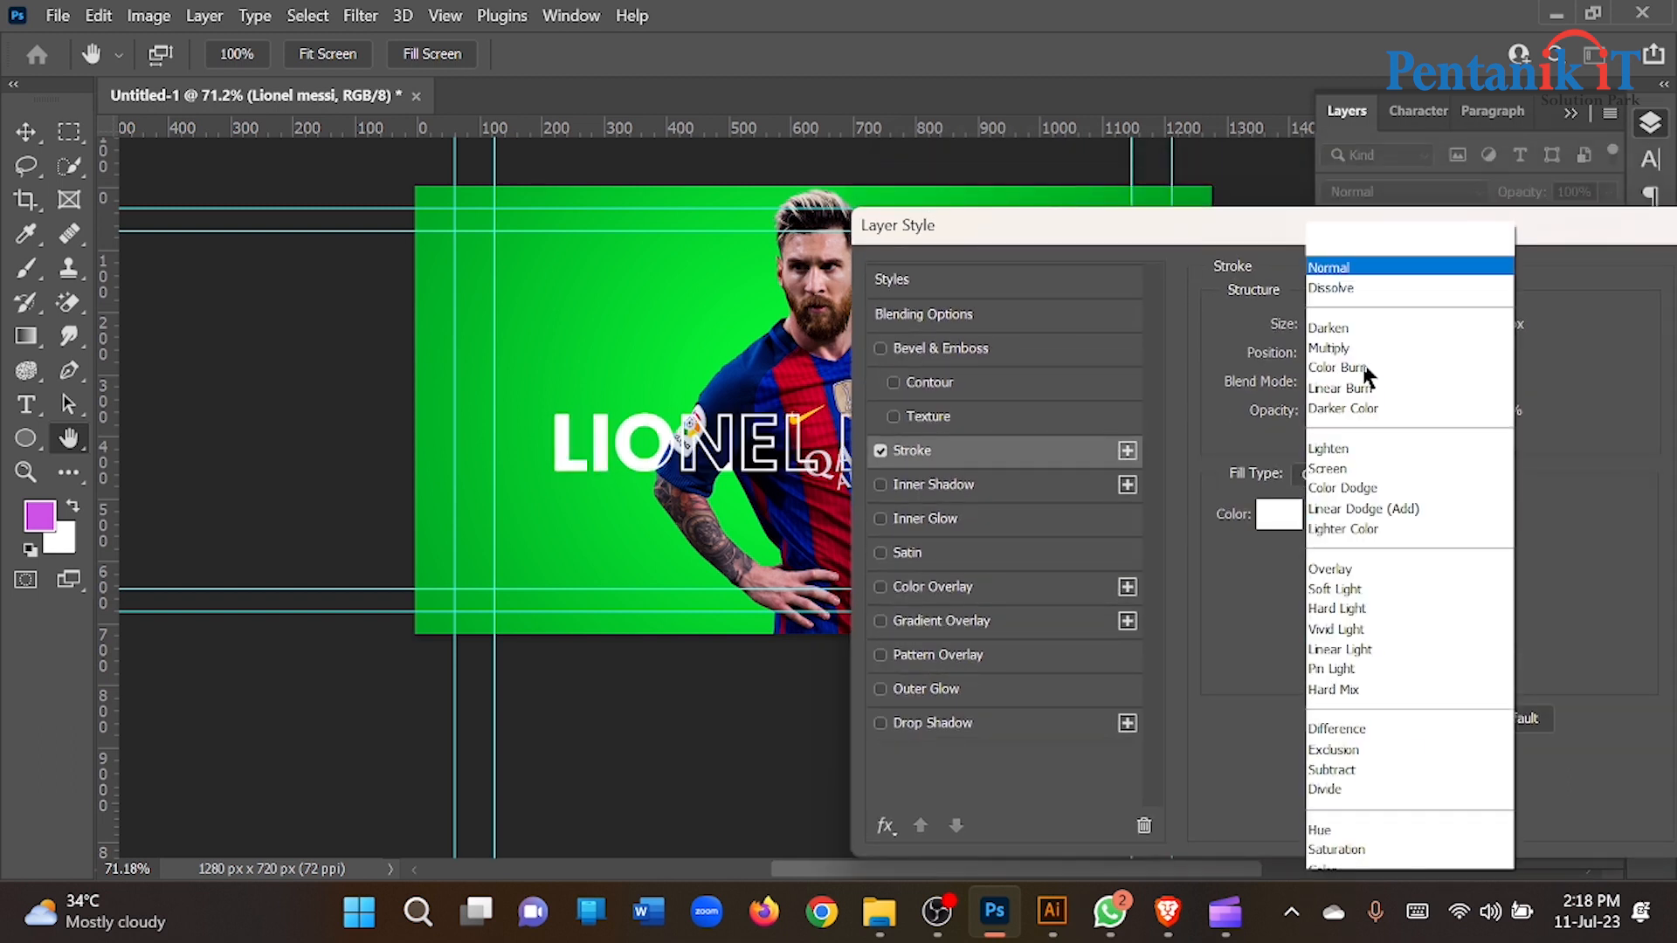
click(1521, 336)
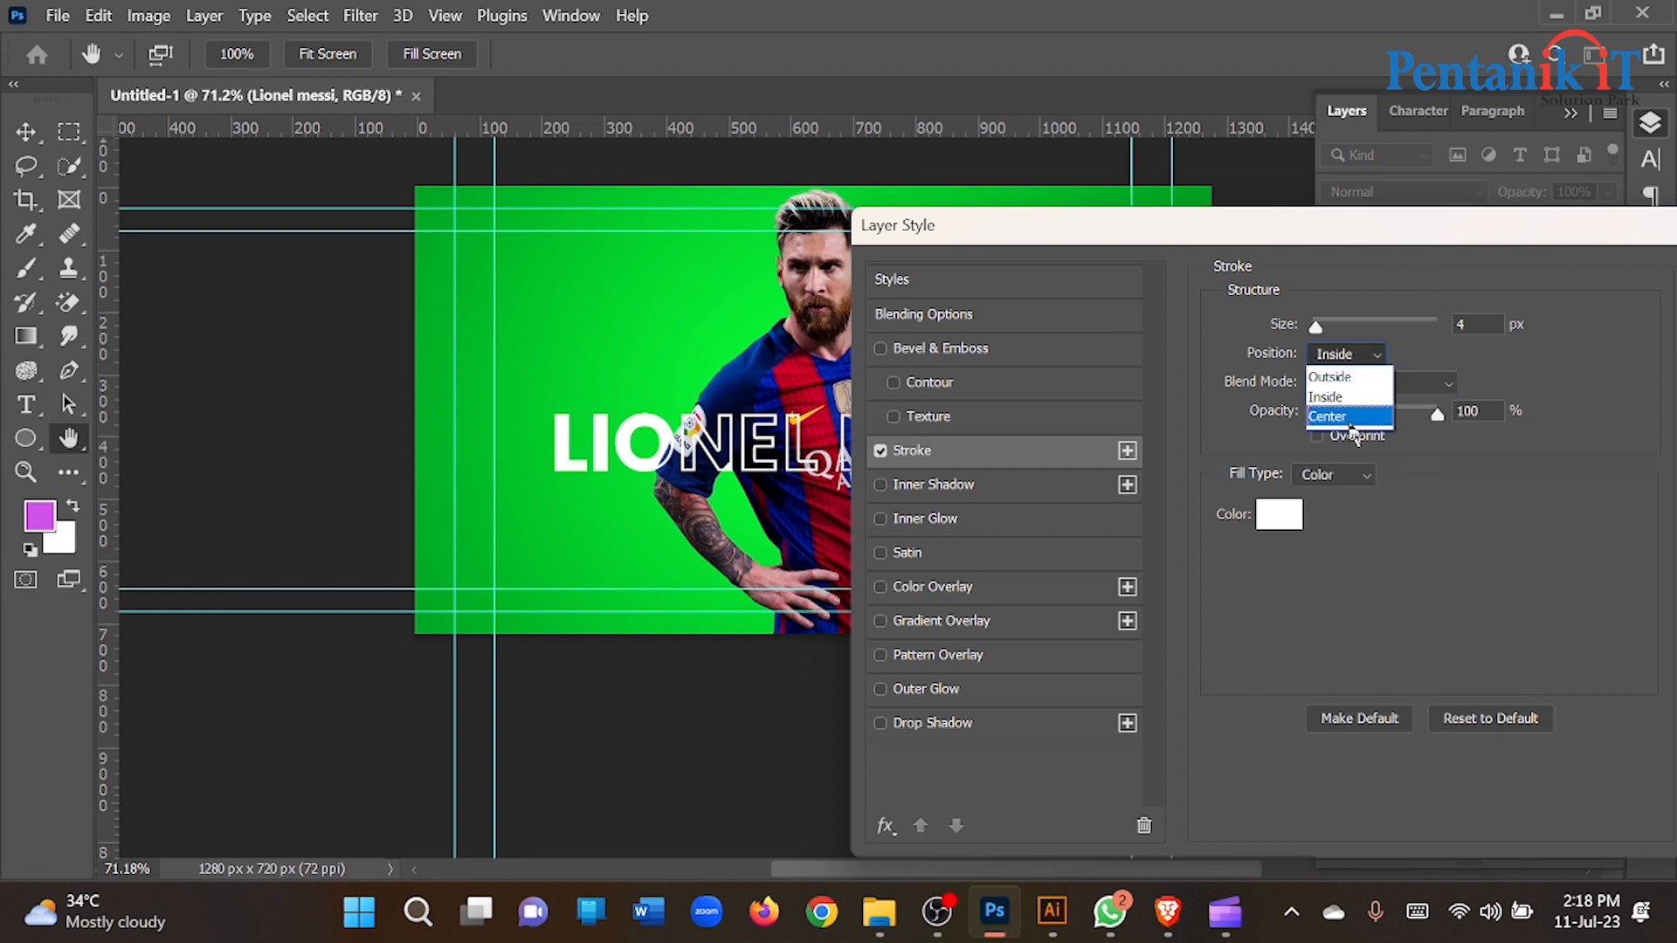
Set the outlined text's stroke position to Center with a 4 px size and apply the layer style.
click(1356, 428)
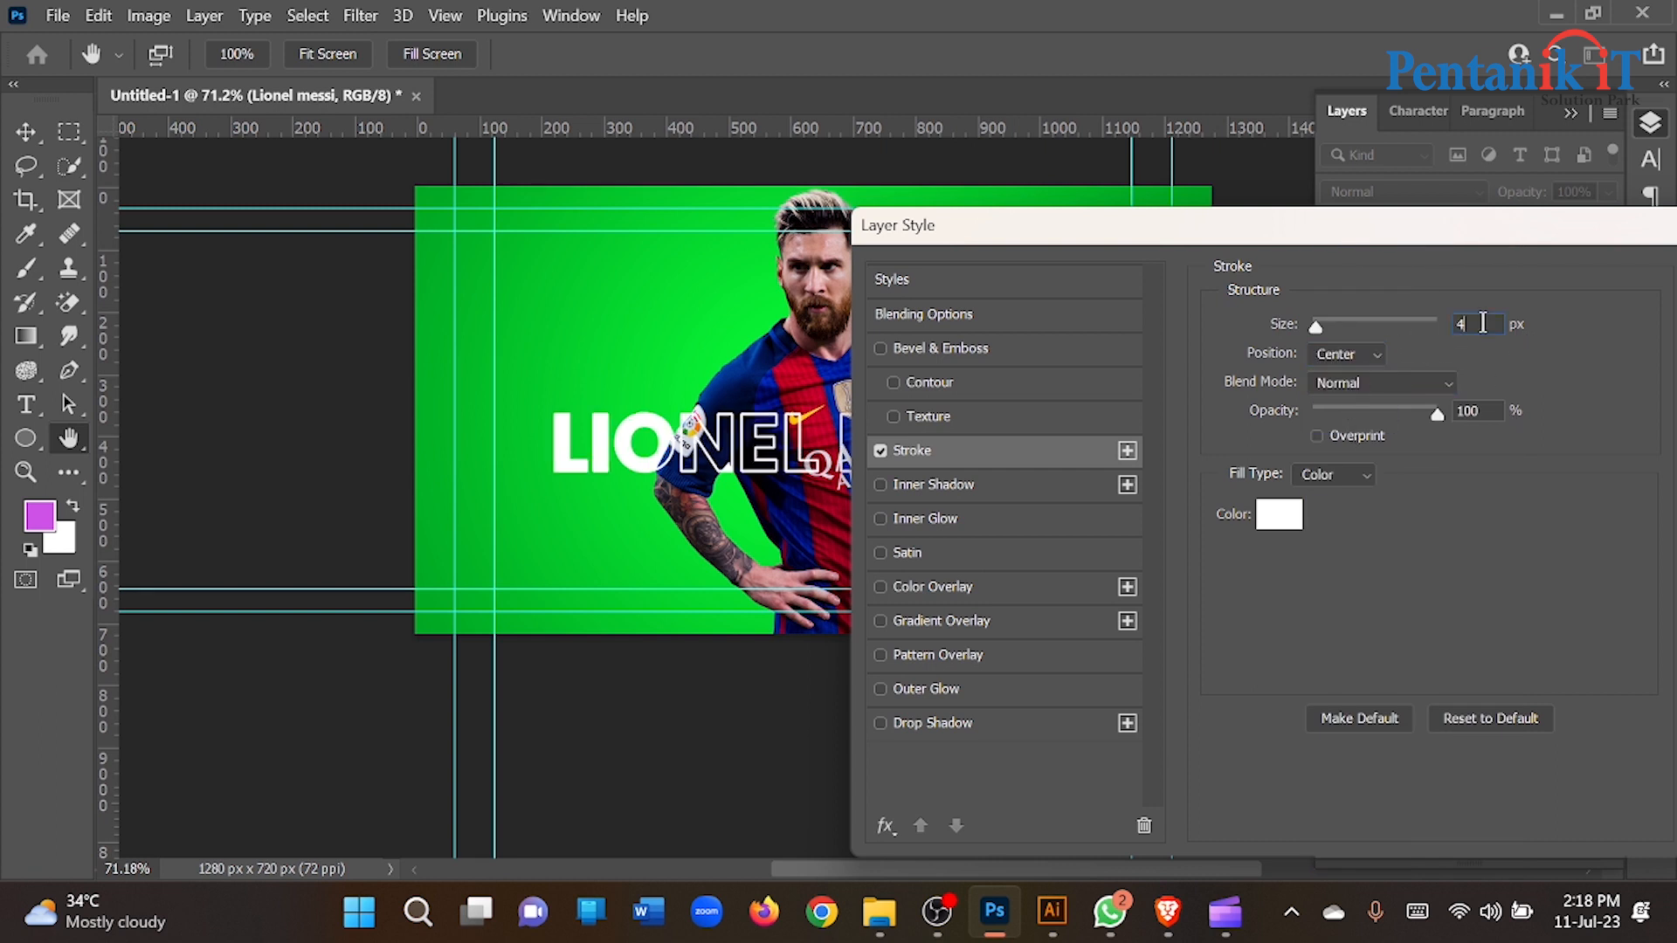
key(Up)
drag(1166, 240, 594, 551)
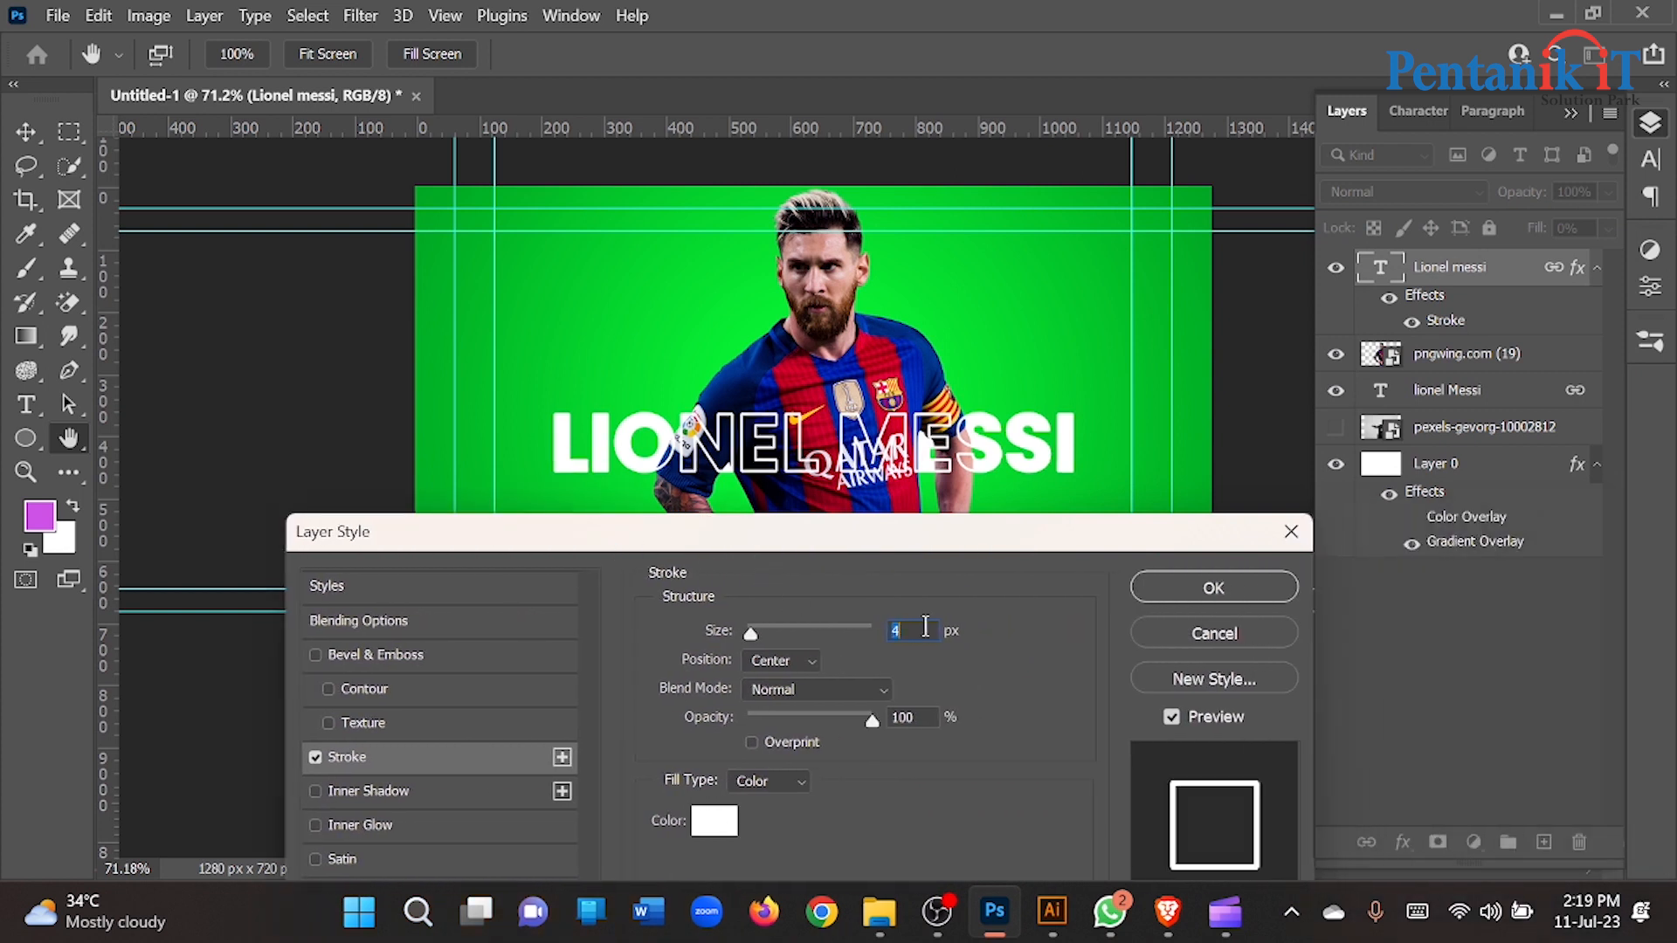
click(1249, 580)
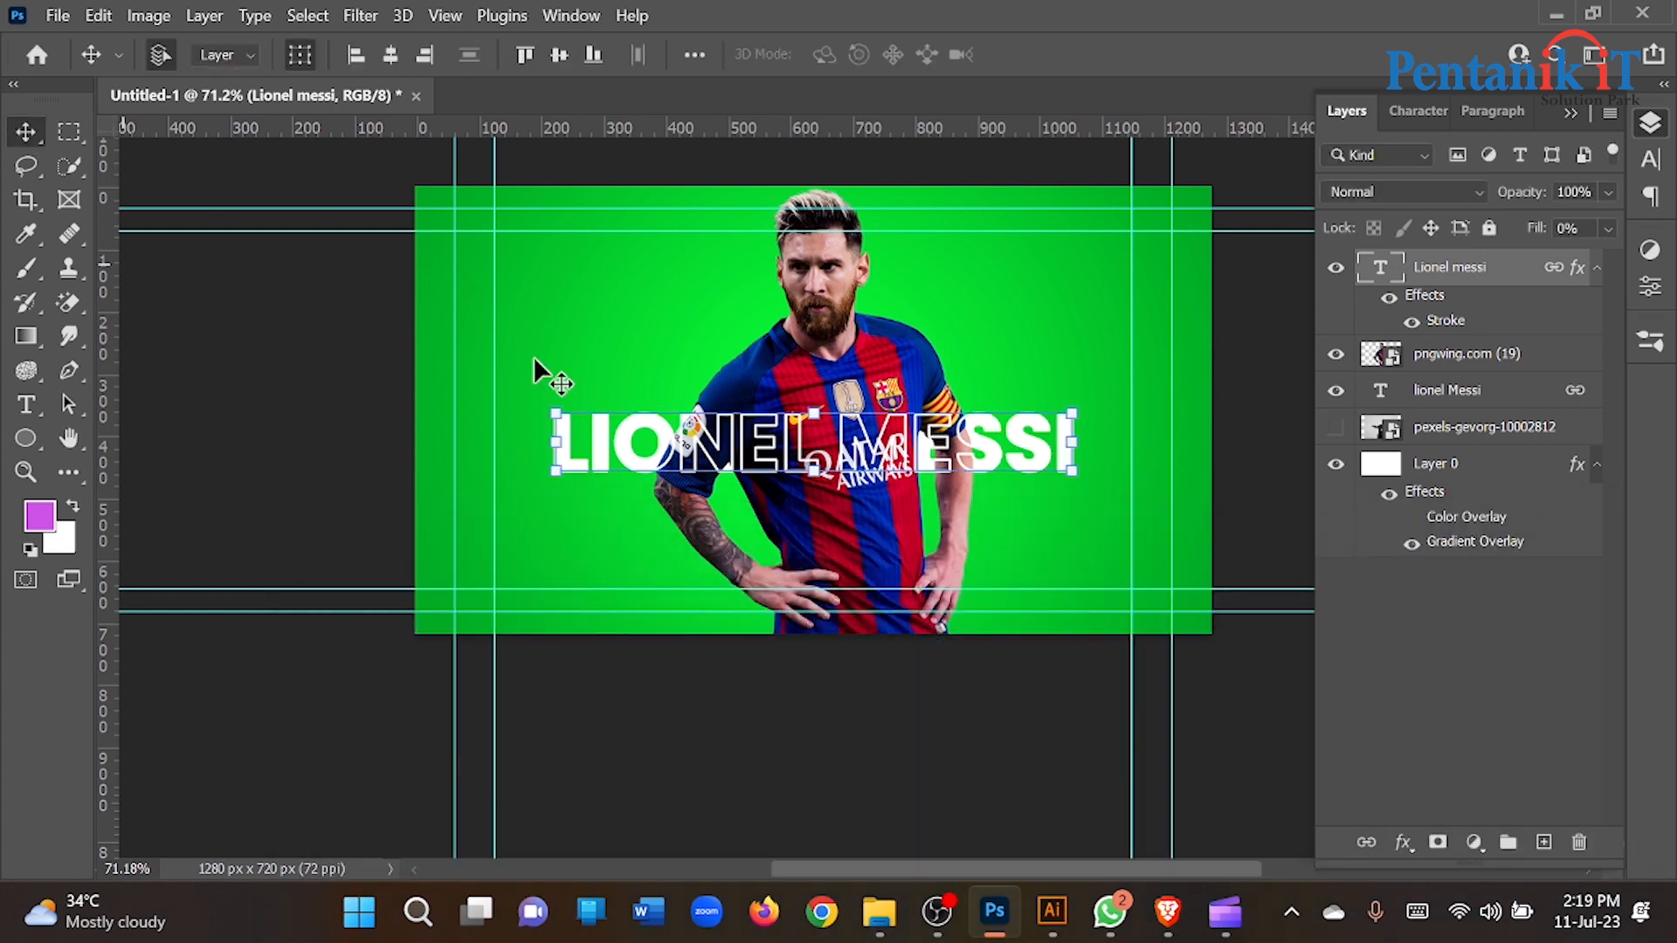
Try the linked LIONEL MESSI text across the footballer's upper chest, and reposition it lower, across his waist.
drag(616, 449, 612, 362)
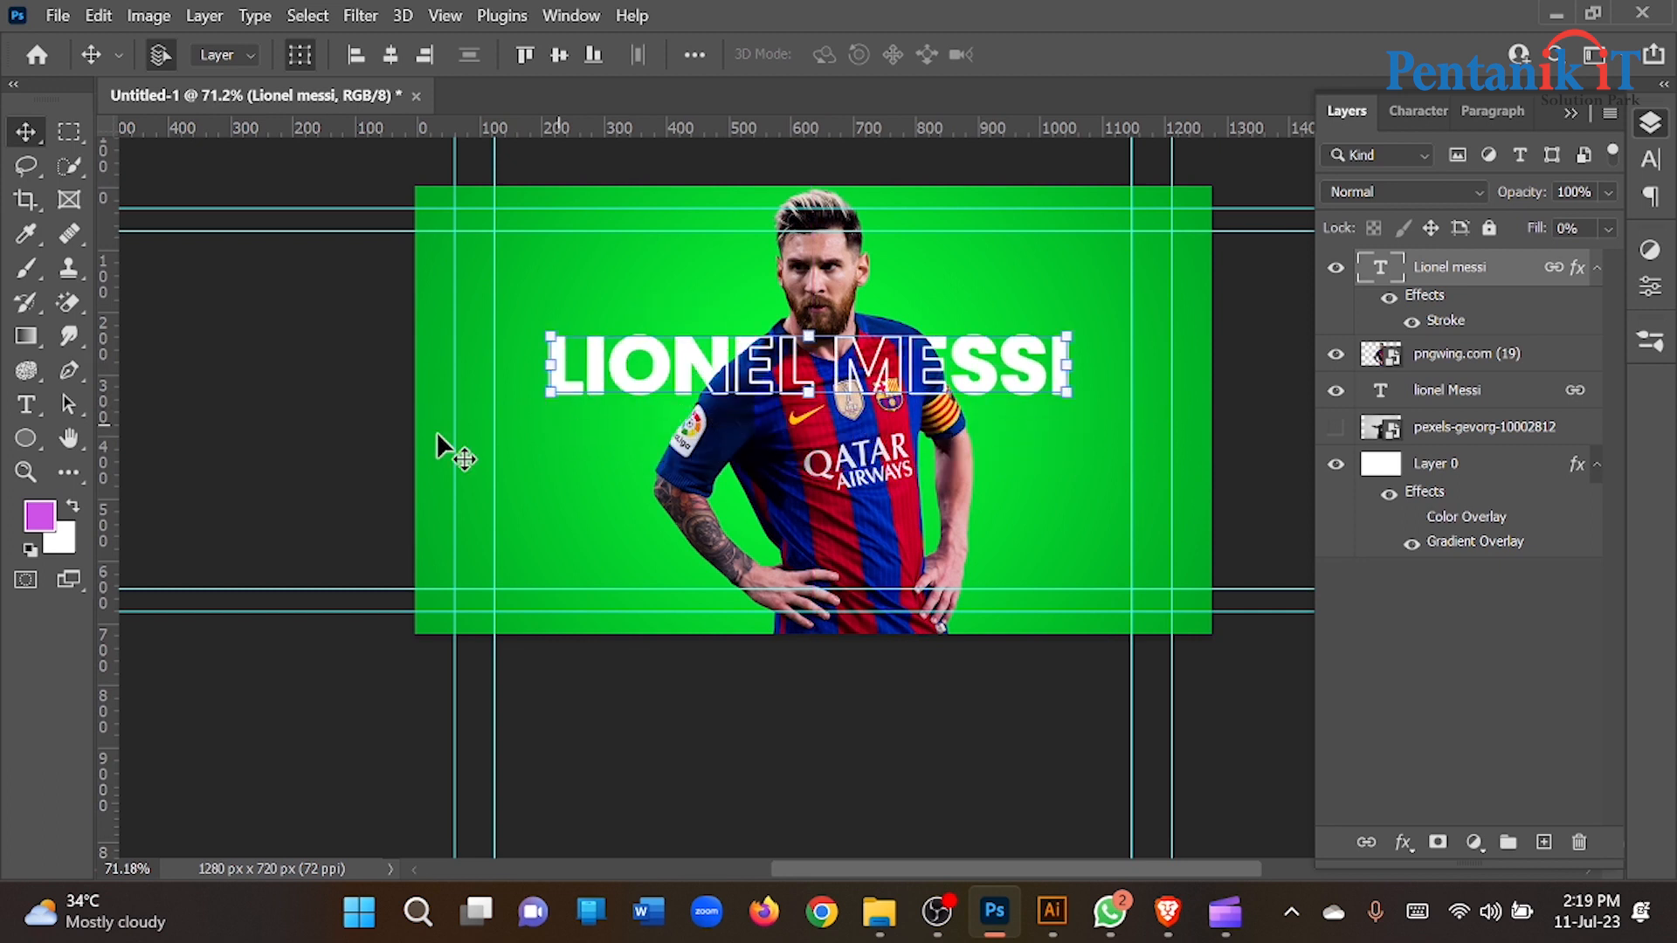
click(331, 441)
scroll(406, 427, down, 2)
drag(583, 394, 591, 498)
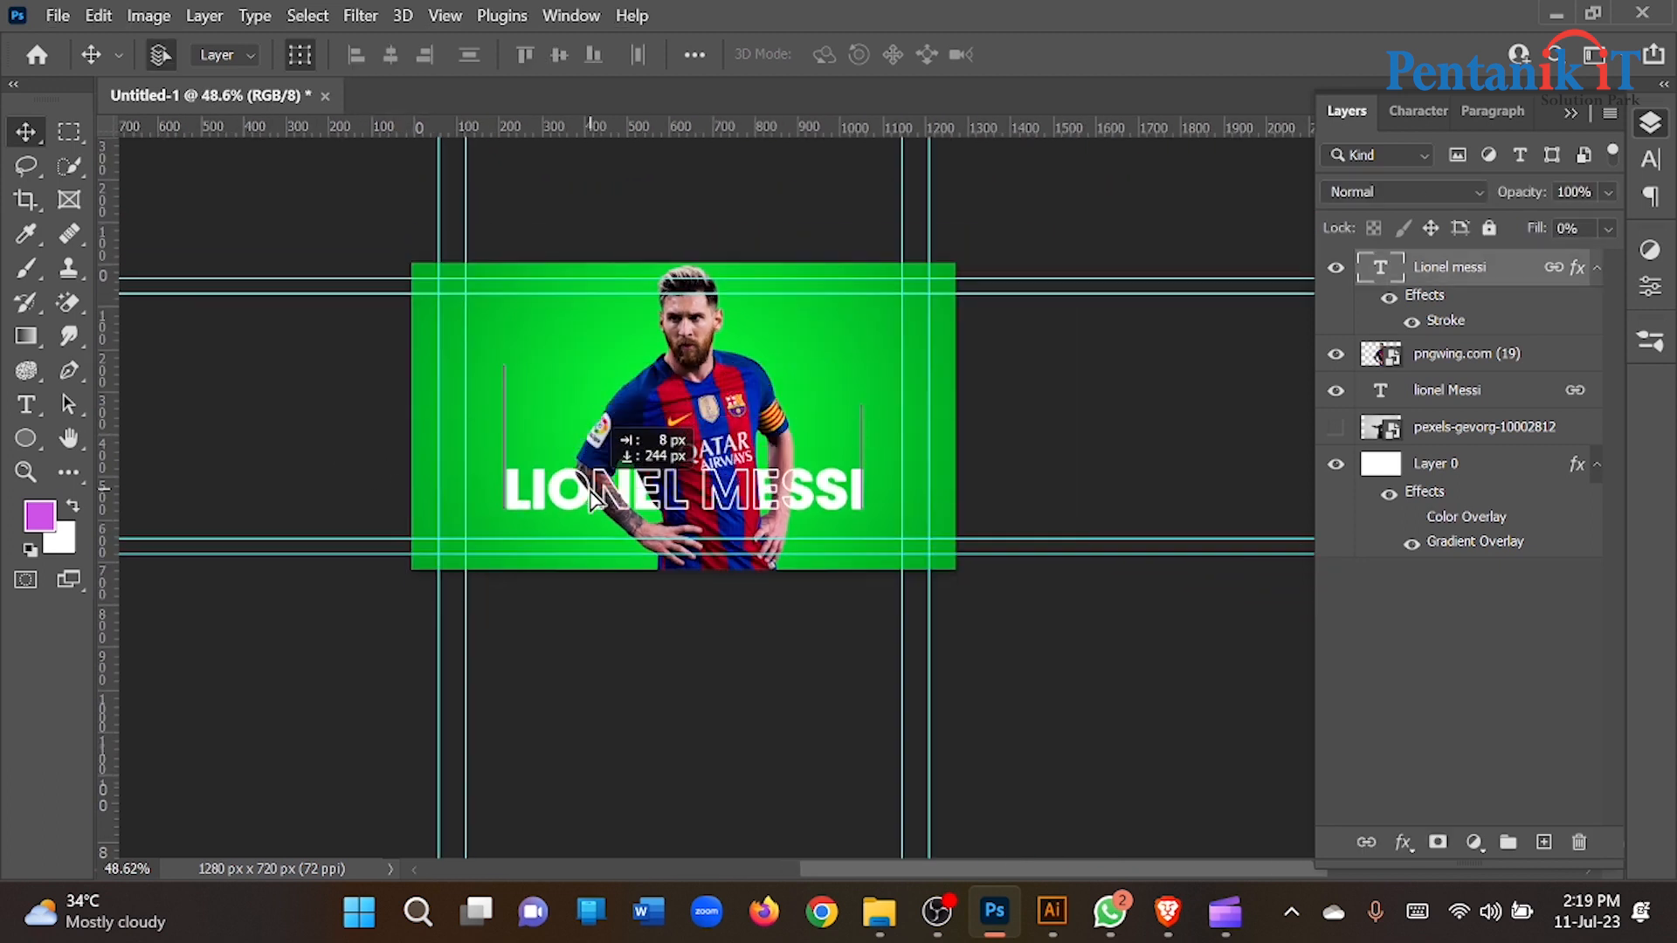
Scale the linked LIONEL MESSI text to about 123% so it spans the inner vertical guides, and move it up across the footballer's torso.
key(ctrl+t)
drag(869, 487, 908, 485)
drag(506, 486, 472, 478)
scroll(573, 529, up, 2)
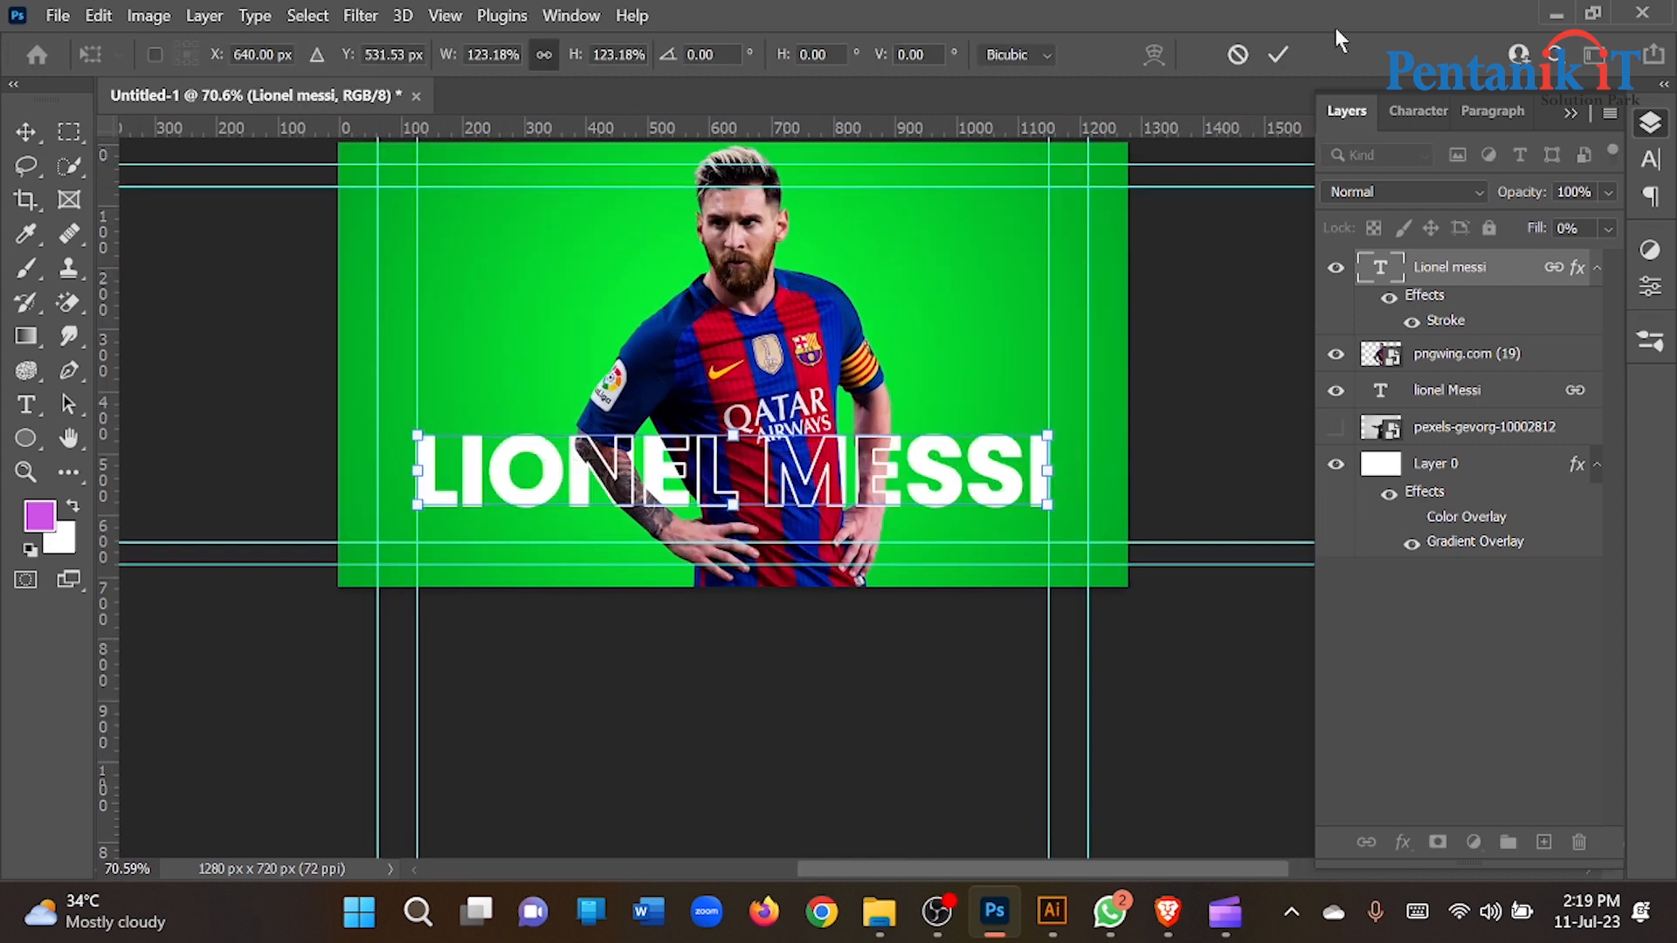
click(1284, 52)
drag(844, 476, 858, 425)
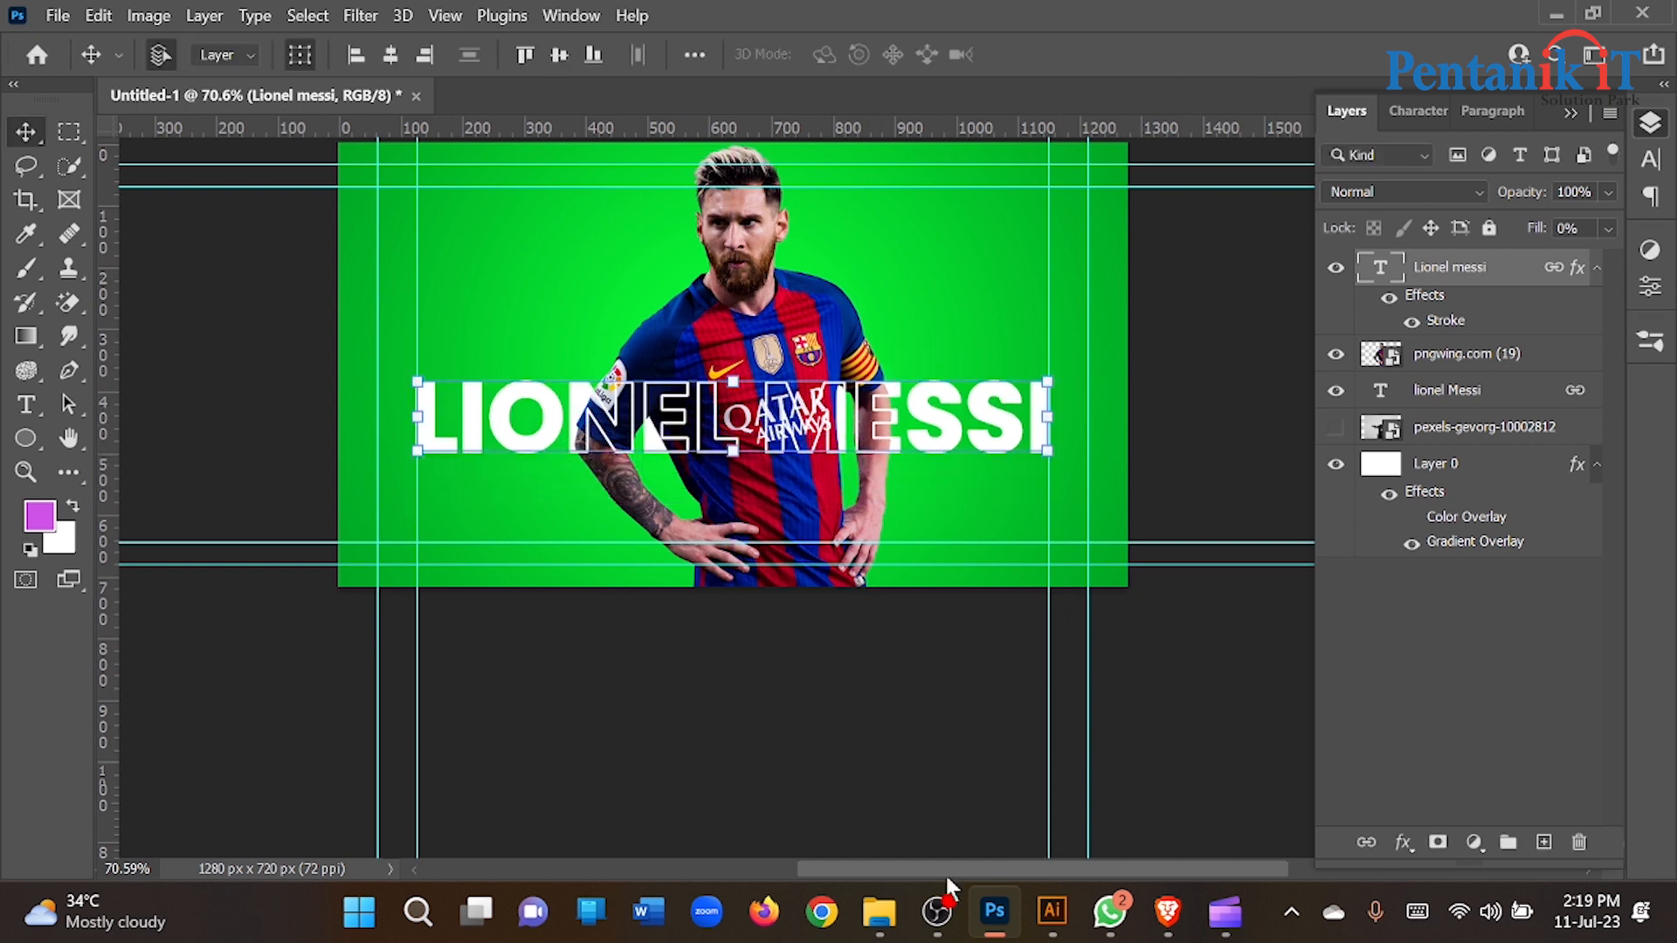